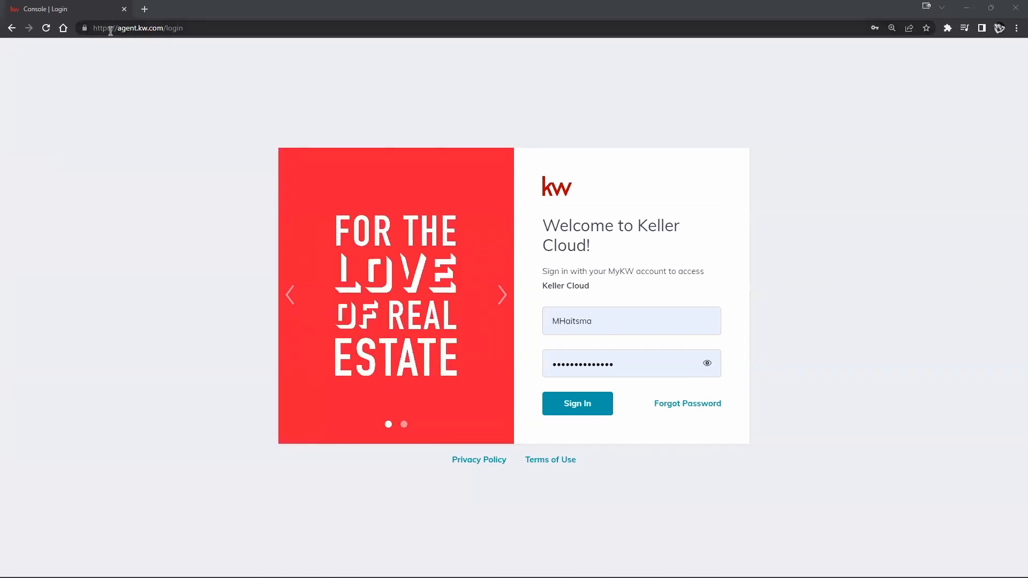
- Clear the username and sign in with the other saved account's autofilled login
left_click_drag(86, 29, 360, 120)
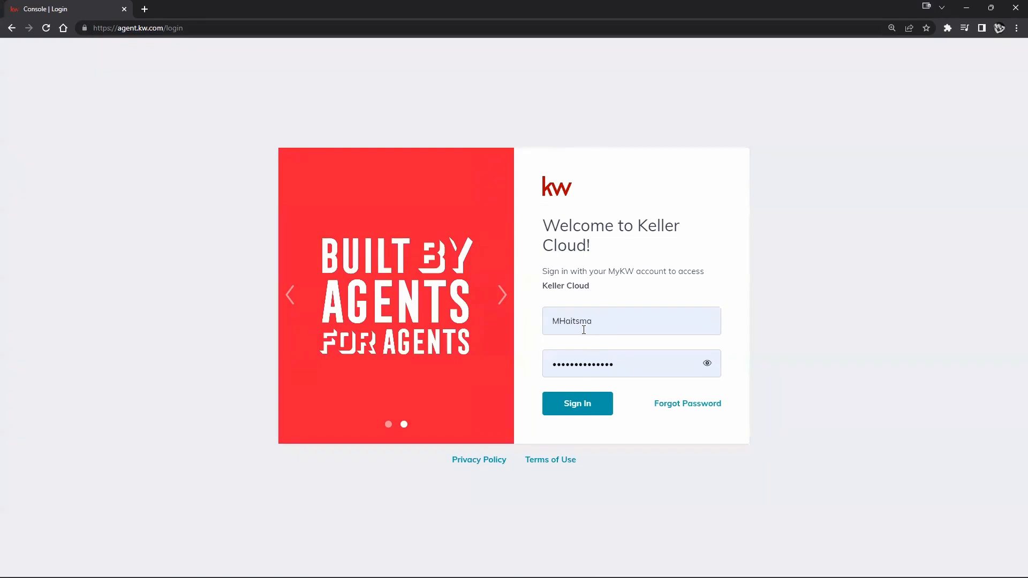
left_click_drag(553, 320, 613, 323)
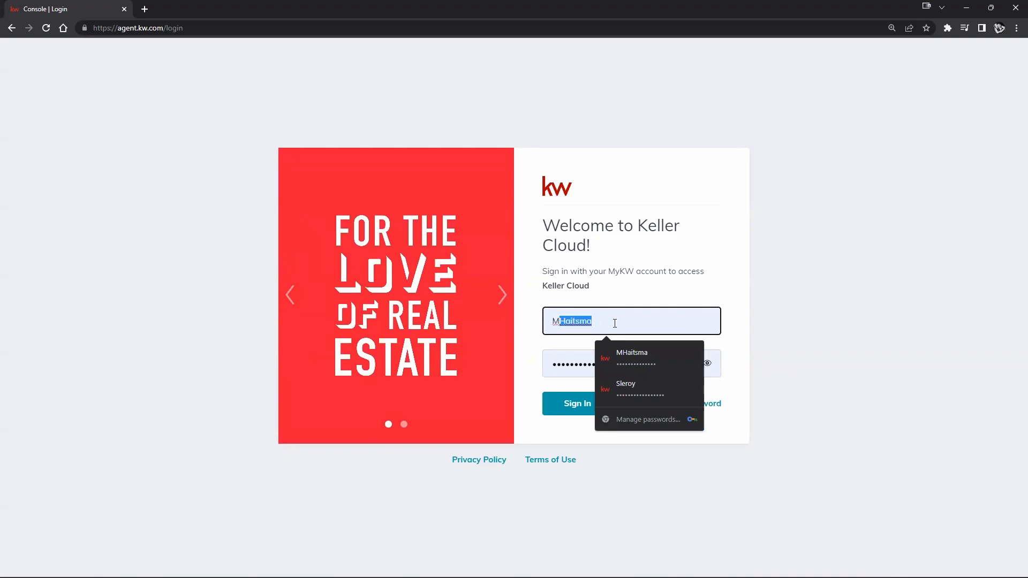
left_click(615, 323)
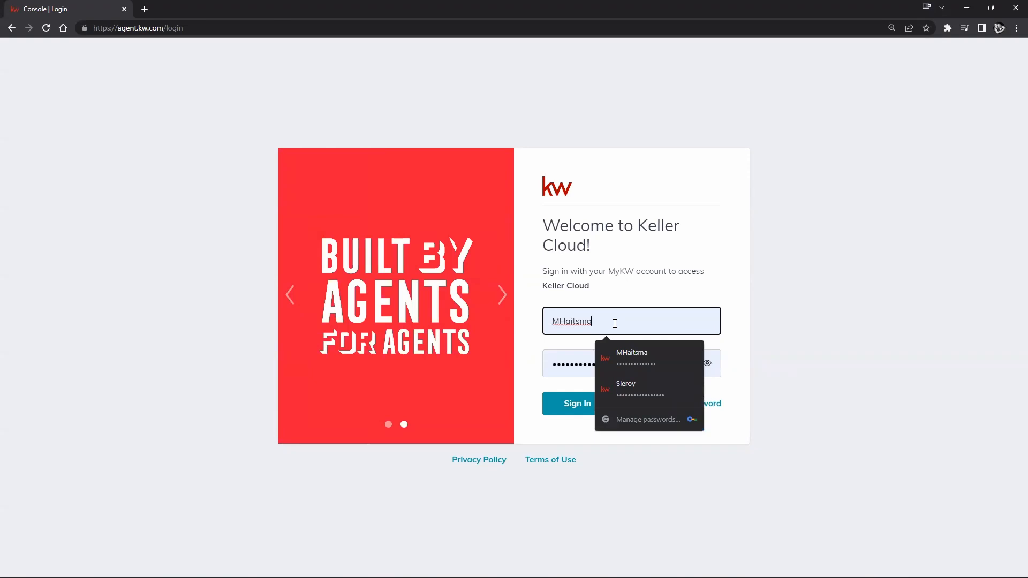
type("12")
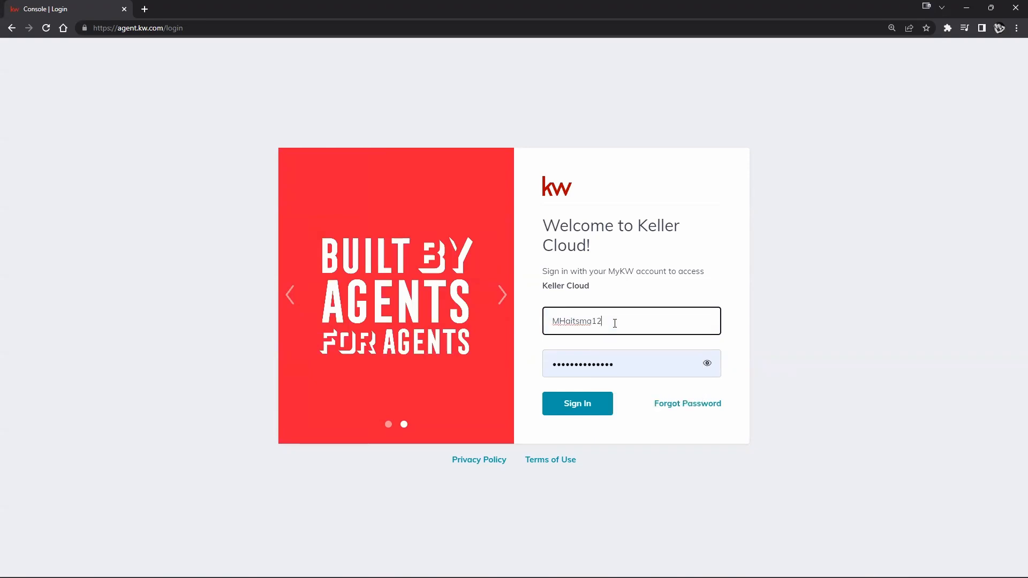
key("BackSpace")
key("BackSpace")
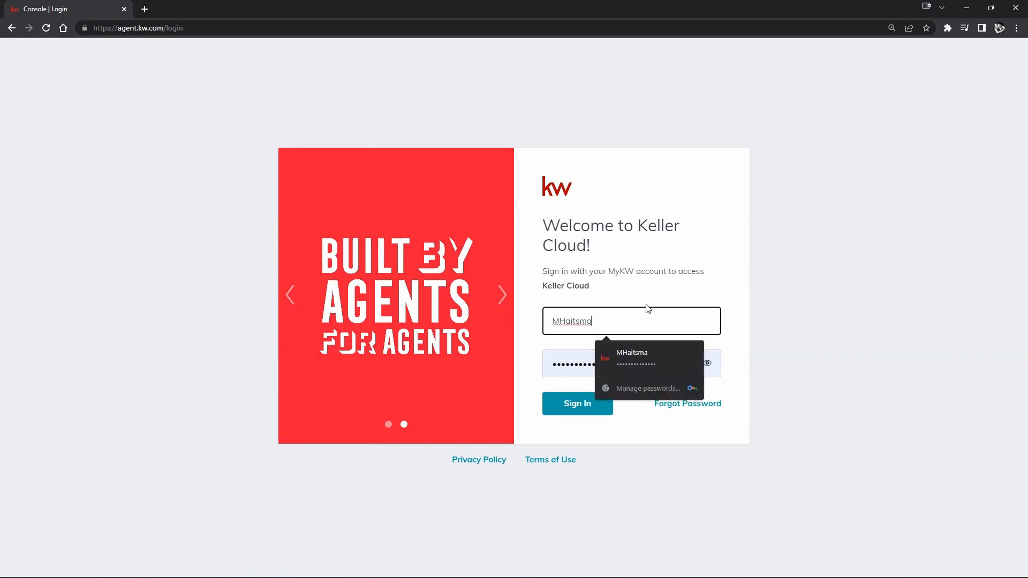
double_click(599, 325)
key("BackSpace")
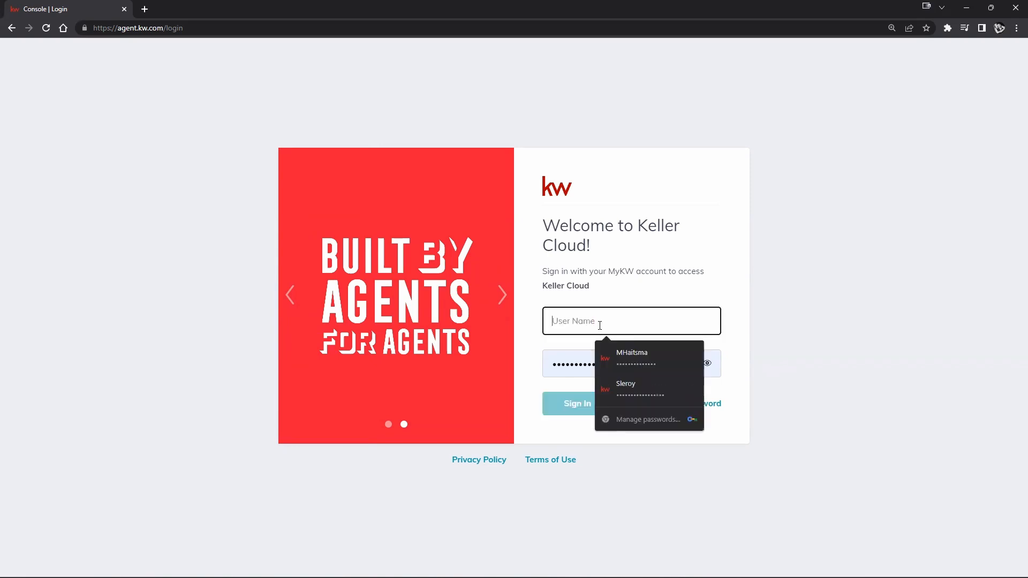
left_click(617, 382)
left_click(593, 411)
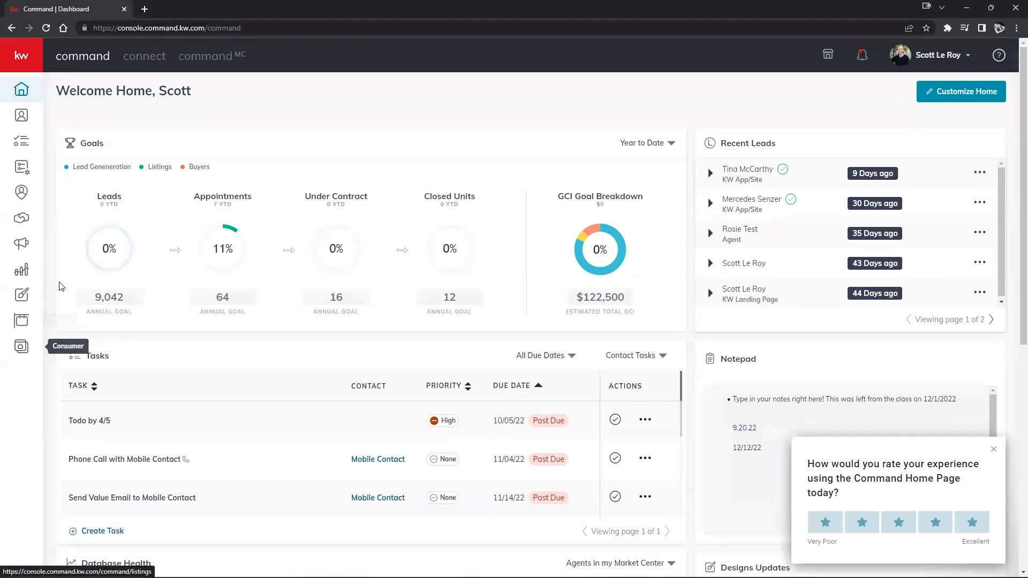
- Expand the sidebar to show section names and open the account menu
left_click(31, 56)
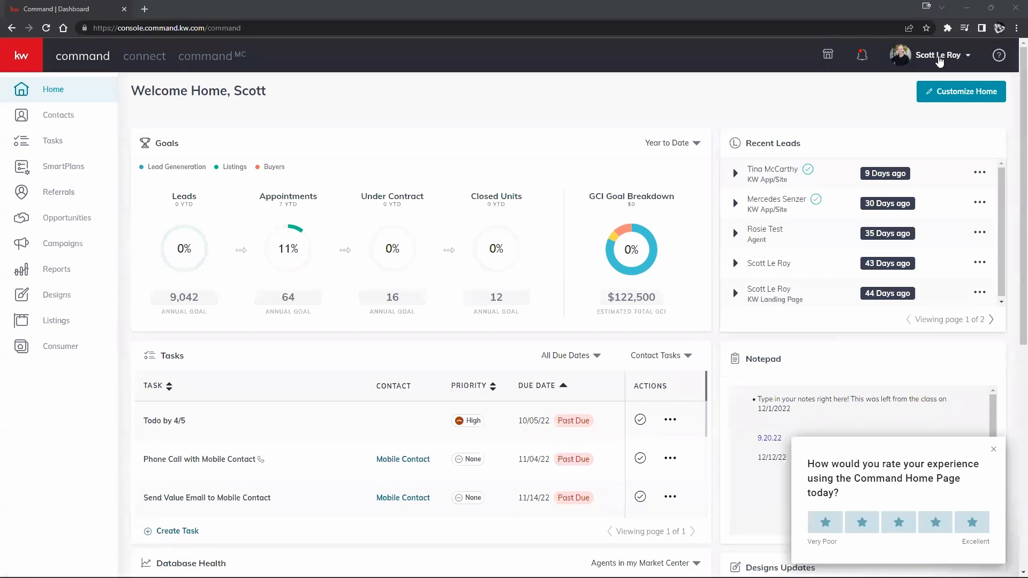
left_click(939, 60)
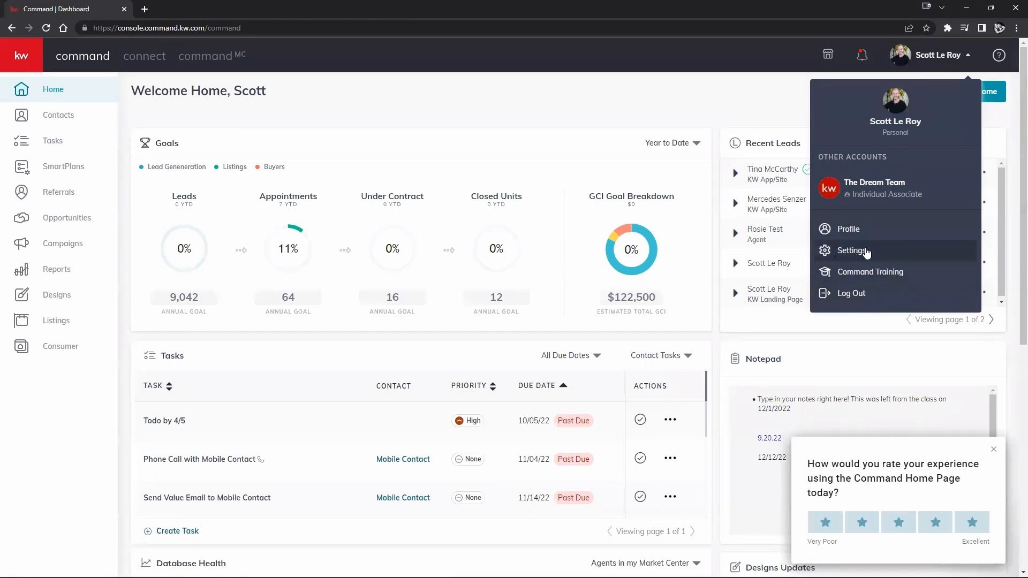
- Go to Settings and review the integrations list, ending back at the top
left_click(851, 251)
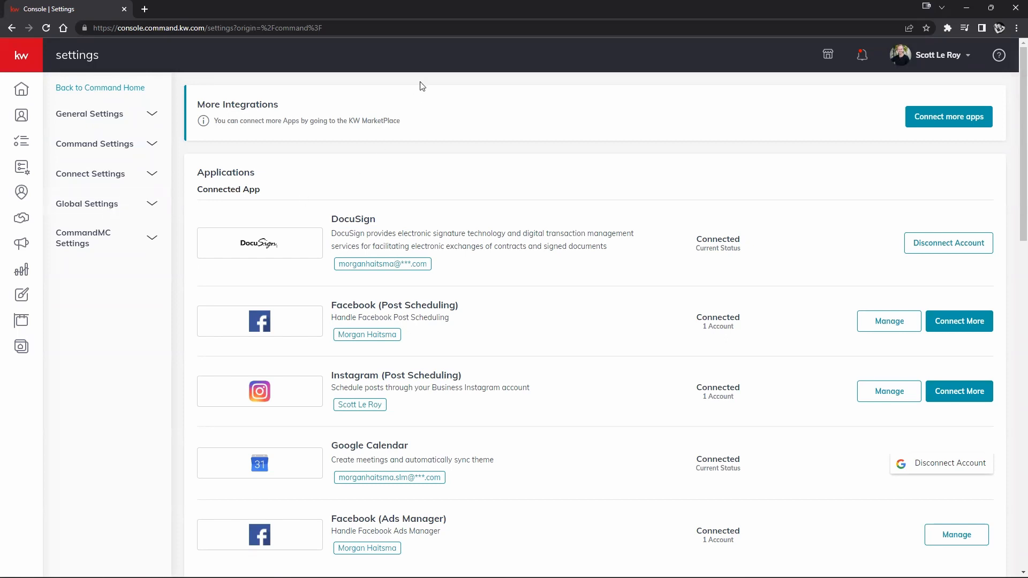
scroll(613, 266, "down", 1)
scroll(613, 267, "down", 3)
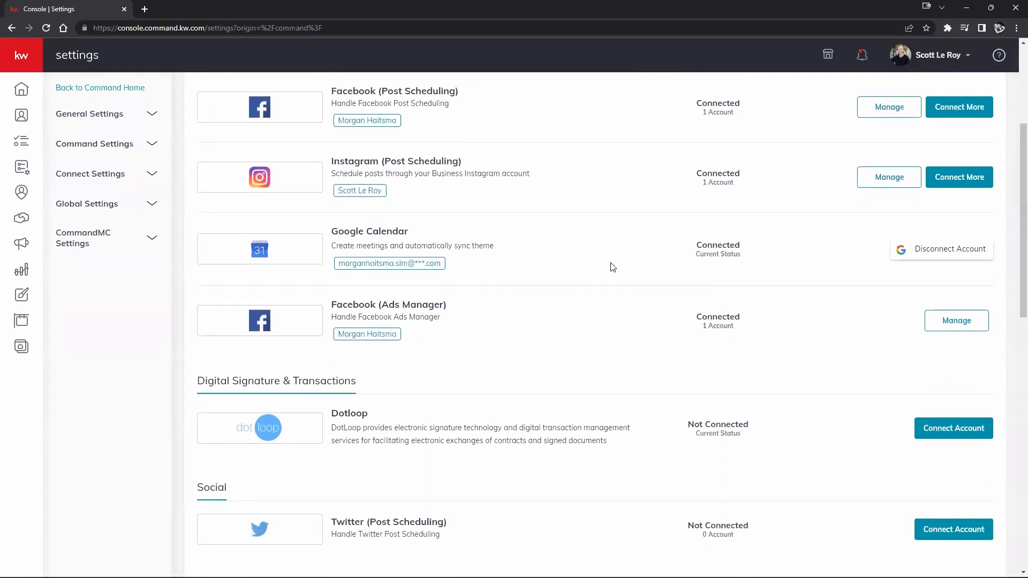
scroll(613, 266, "down", 5)
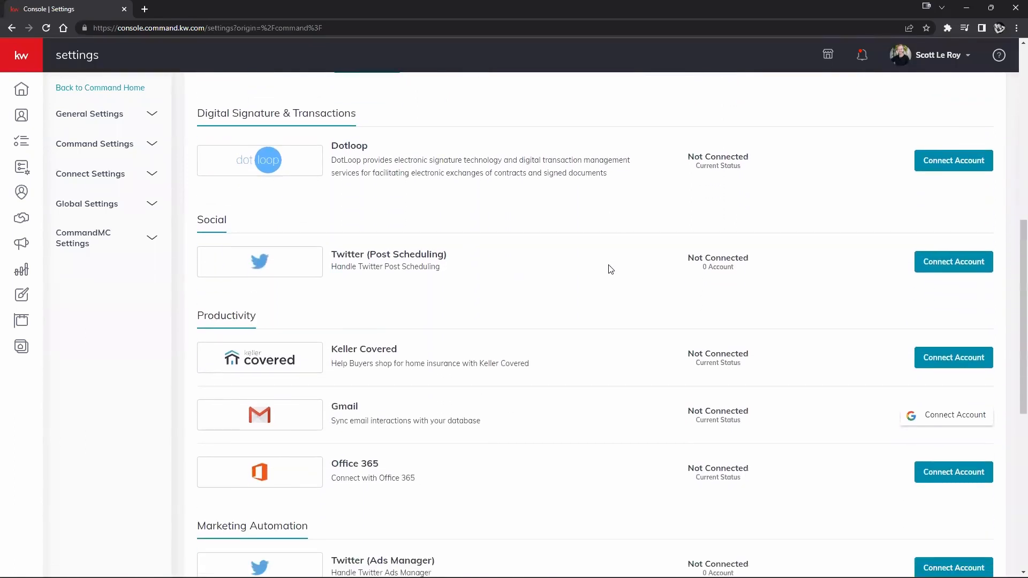
scroll(611, 270, "down", 1)
scroll(611, 271, "down", 1)
scroll(610, 271, "down", 2)
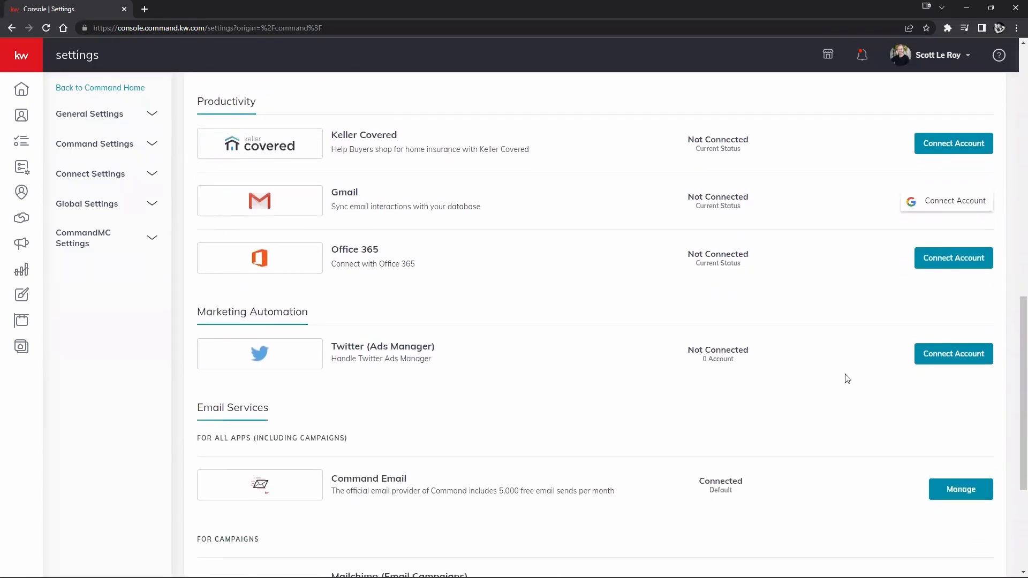
scroll(846, 376, "down", 2)
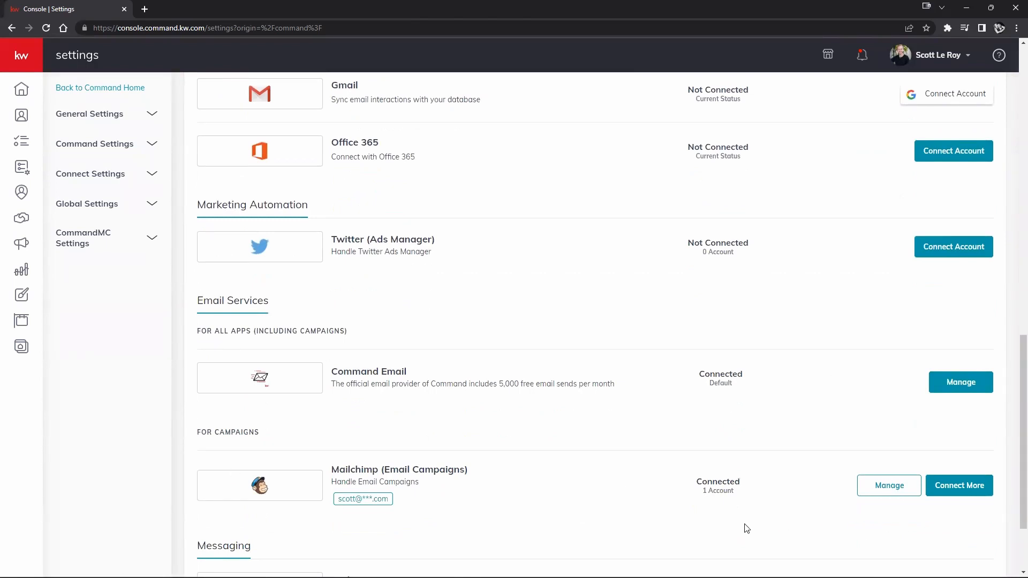
scroll(746, 529, "up", 9)
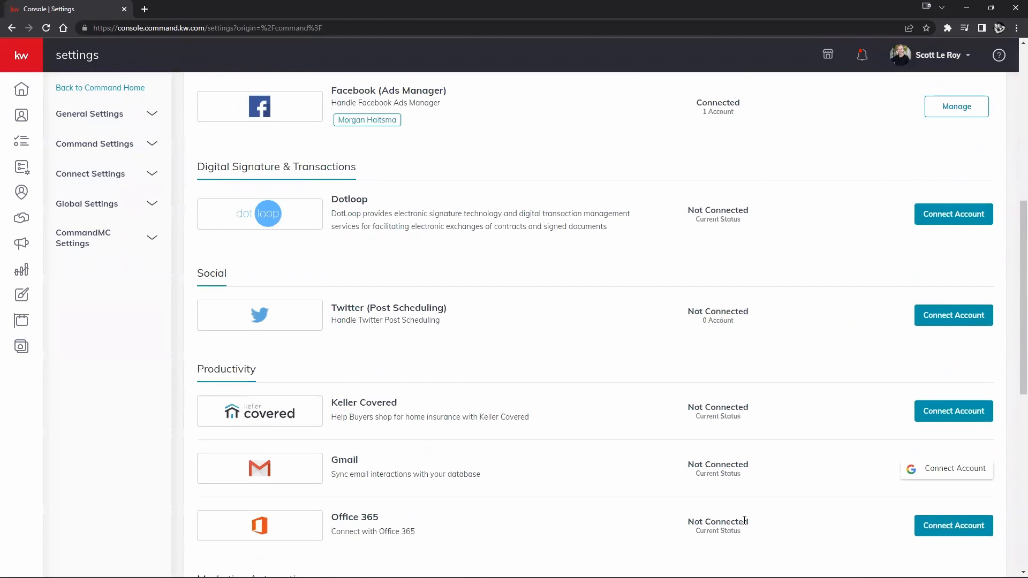
scroll(744, 521, "up", 2)
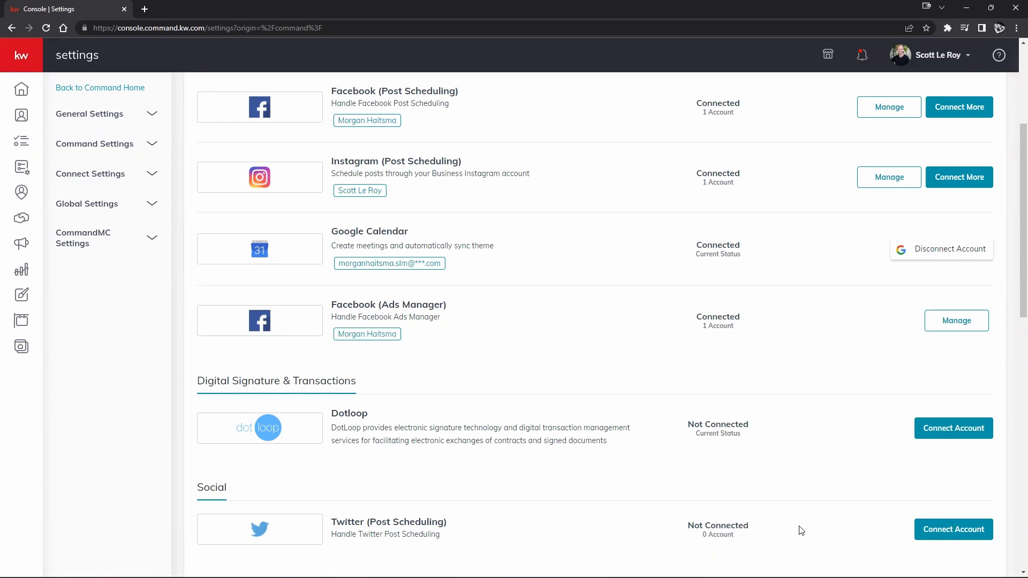
scroll(800, 530, "up", 4)
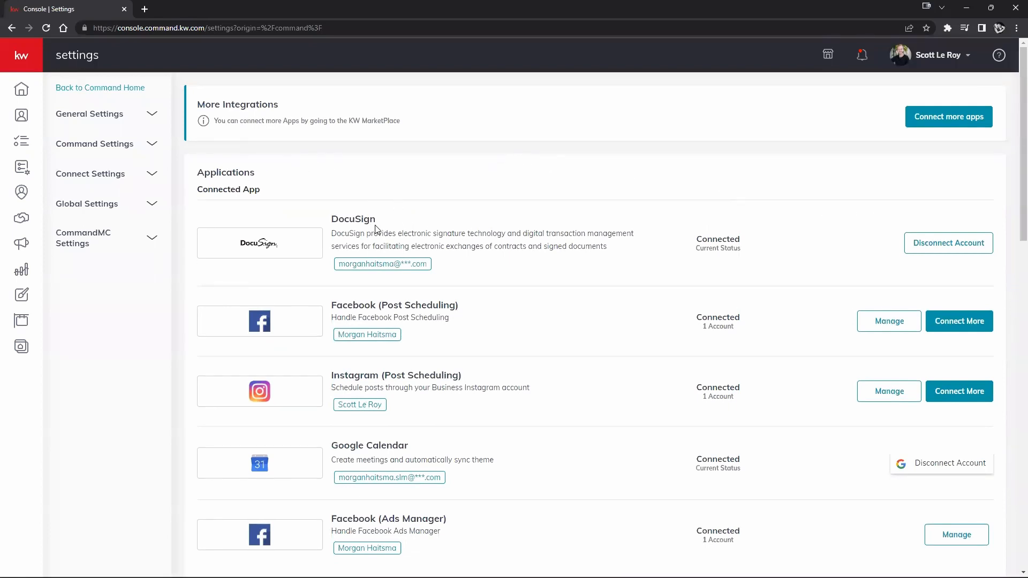
- Disconnect the DocuSign integration and confirm the disconnection
left_click_drag(331, 219, 392, 222)
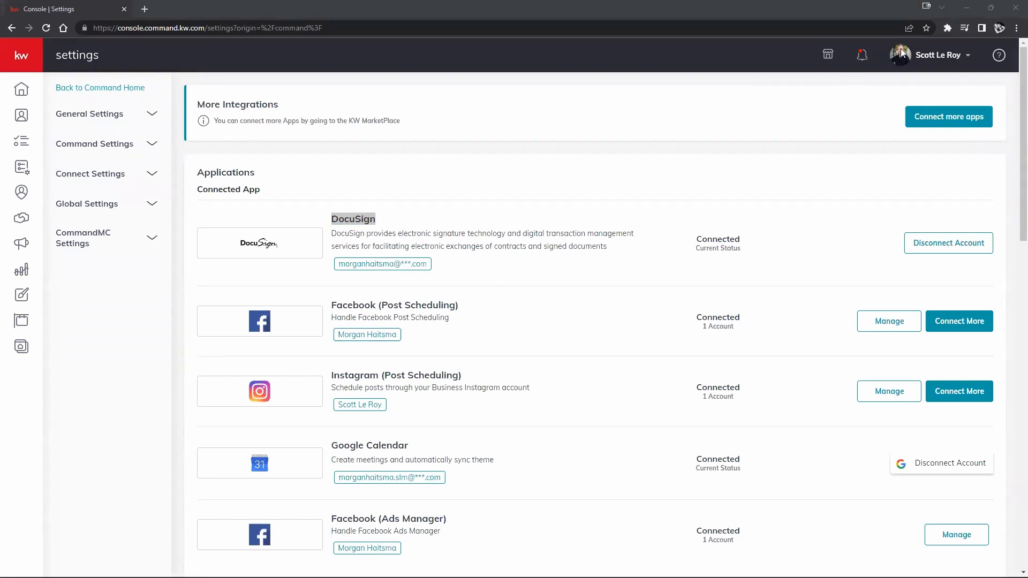
left_click(943, 56)
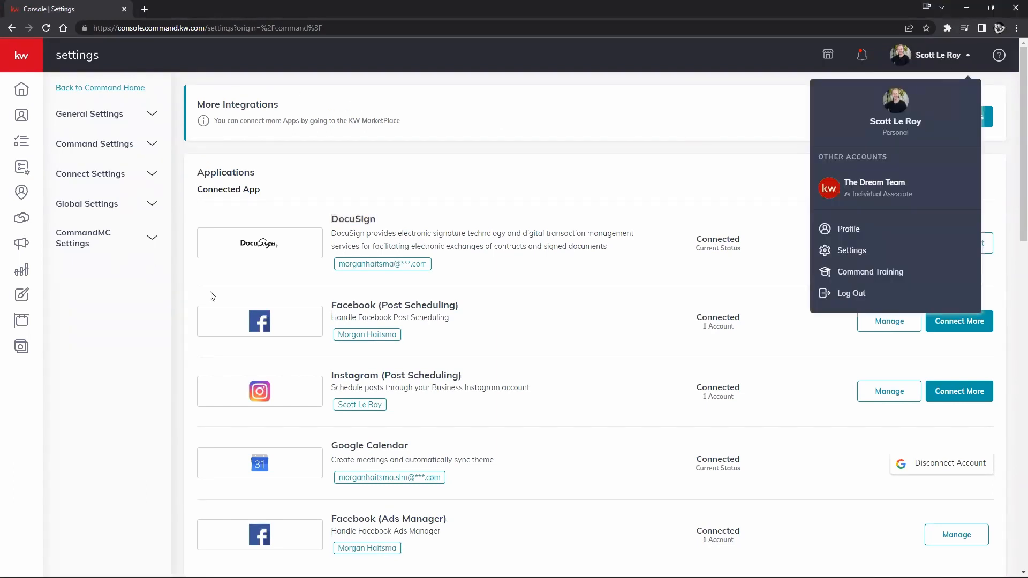
left_click(662, 285)
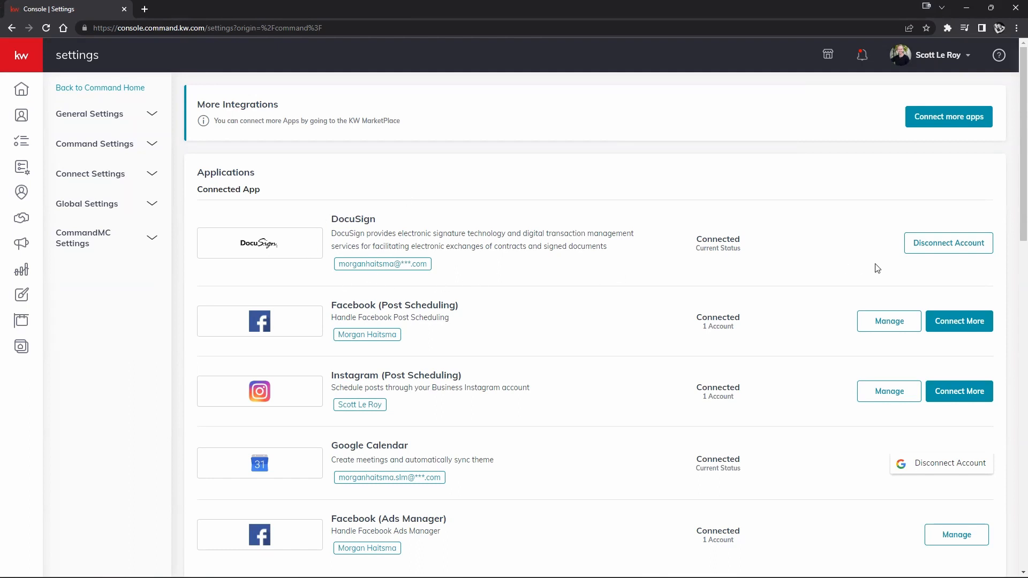
left_click(960, 250)
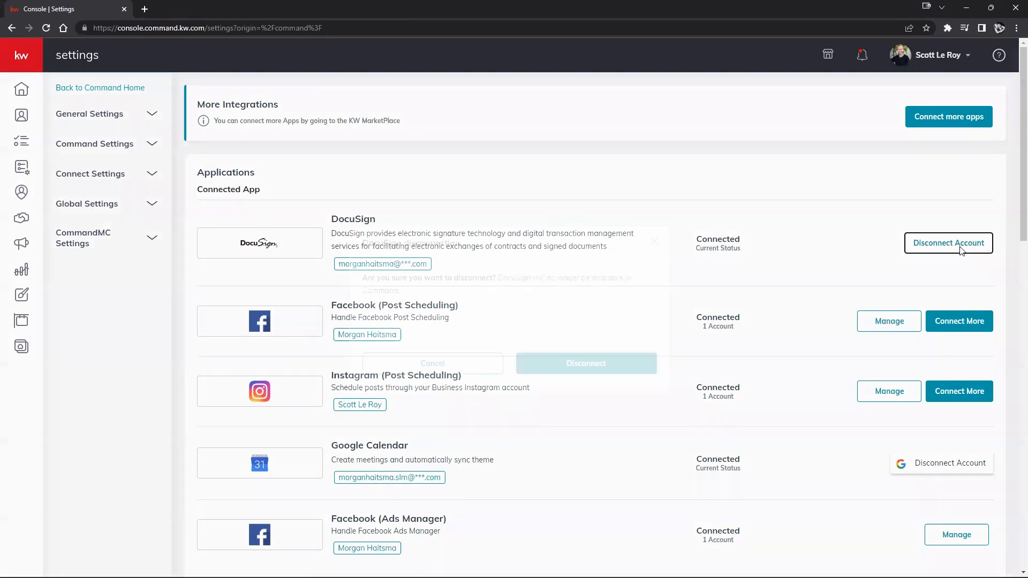
left_click(608, 412)
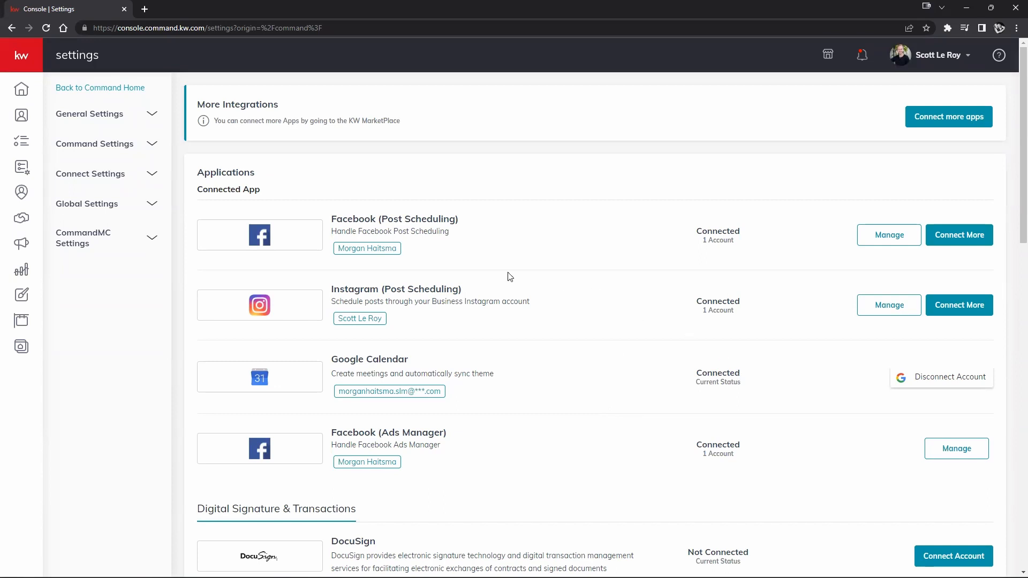
scroll(498, 193, "down", 4)
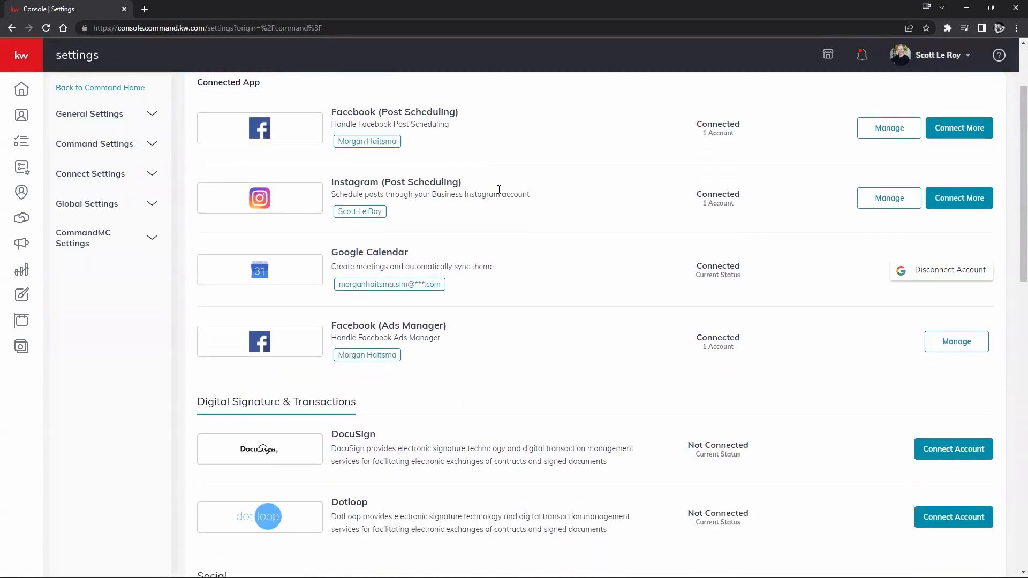
left_click_drag(196, 296, 372, 305)
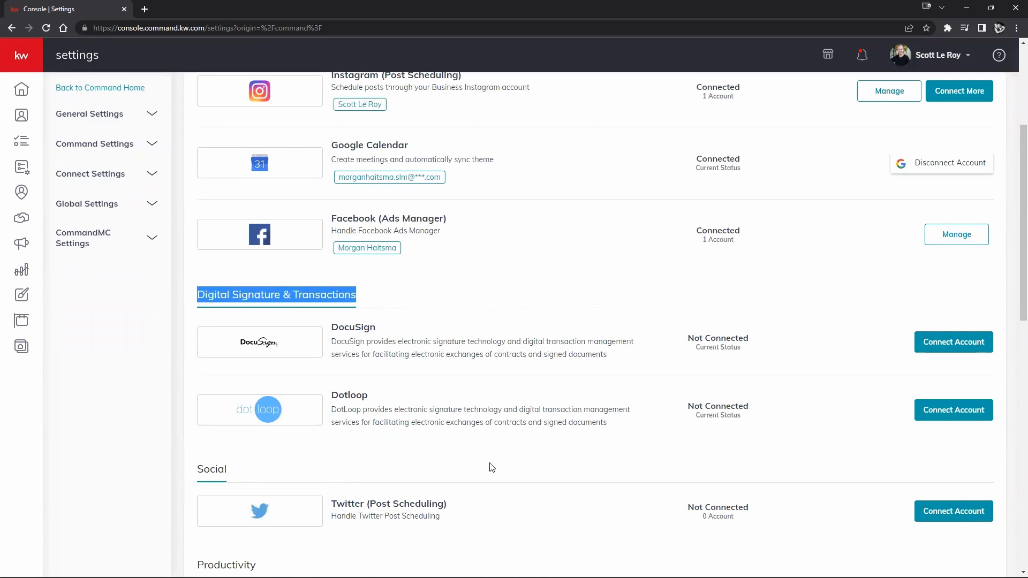
scroll(309, 333, "down", 2)
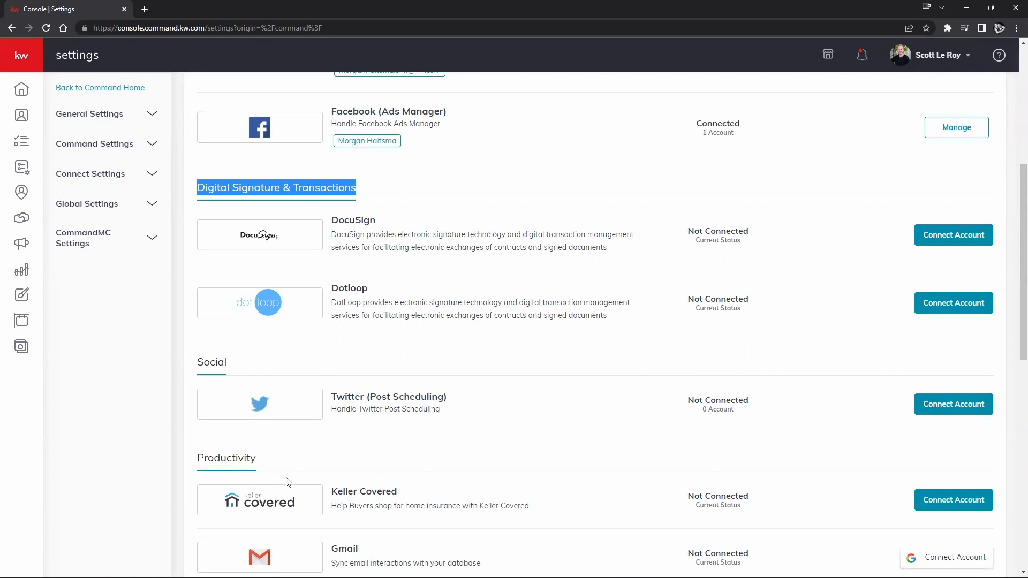
scroll(287, 481, "down", 1)
scroll(313, 454, "up", 4)
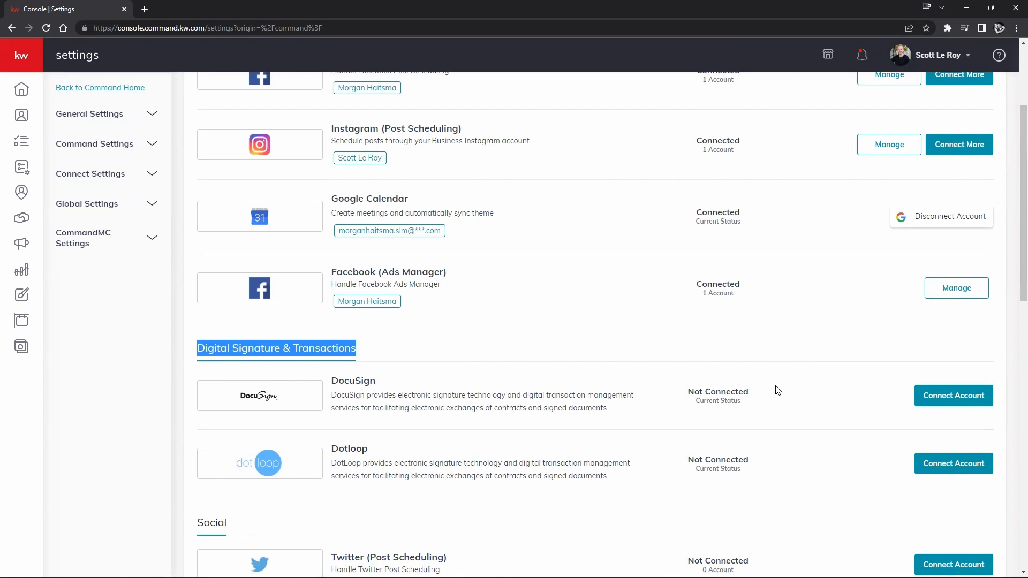
left_click(951, 401)
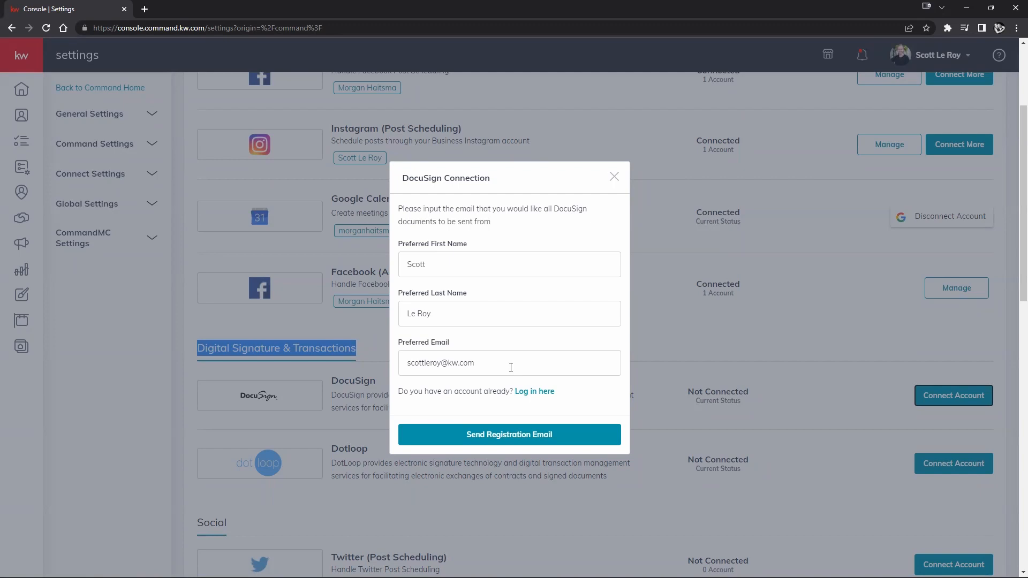
left_click_drag(505, 367, 405, 366)
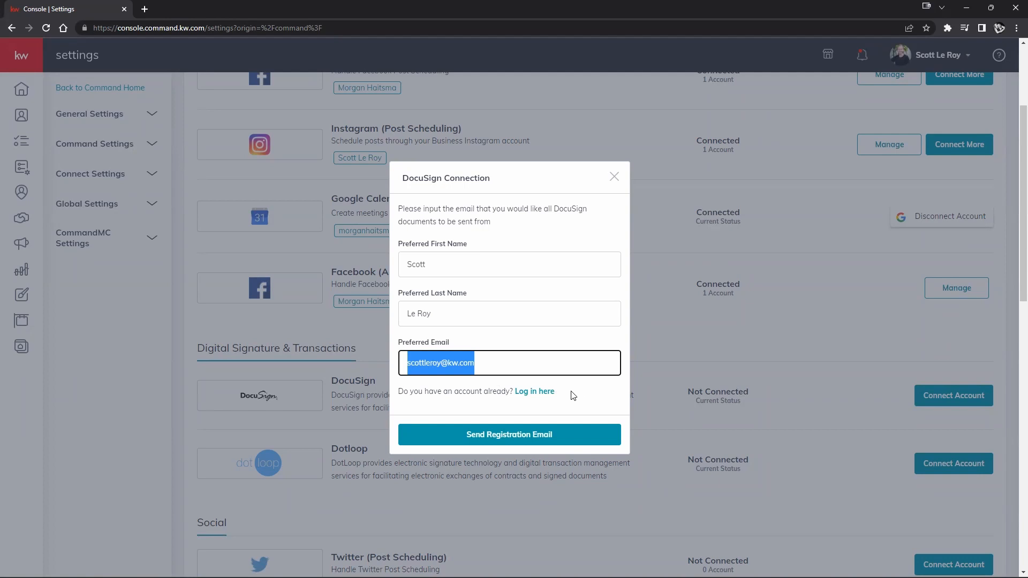
left_click_drag(400, 385, 597, 396)
left_click(598, 395)
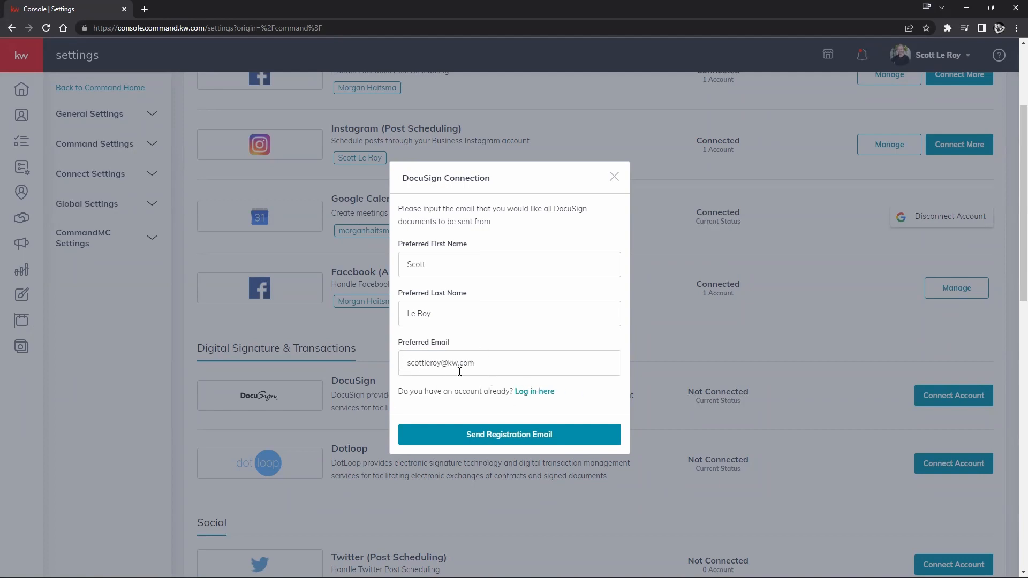
left_click(506, 360)
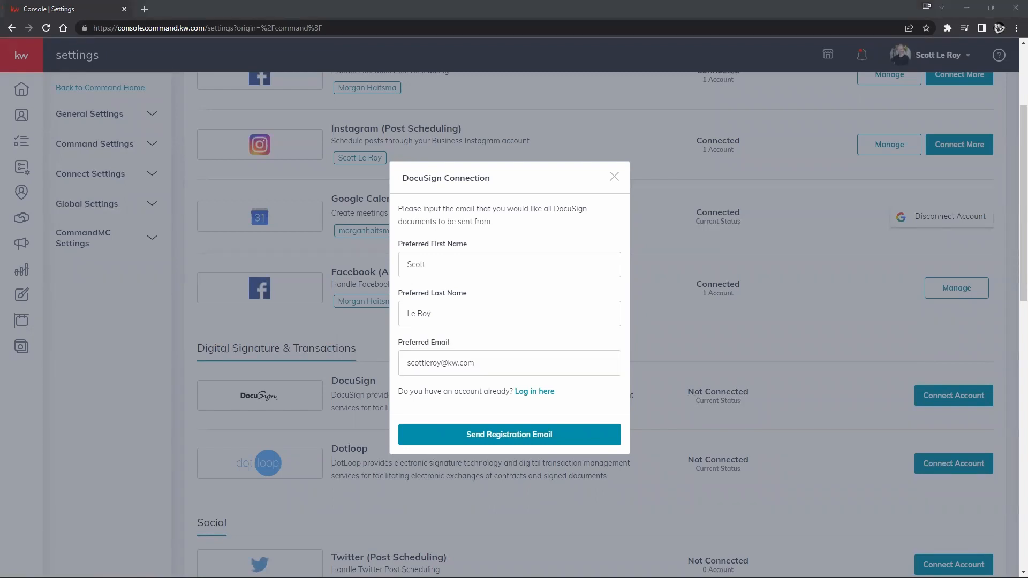
left_click(490, 370)
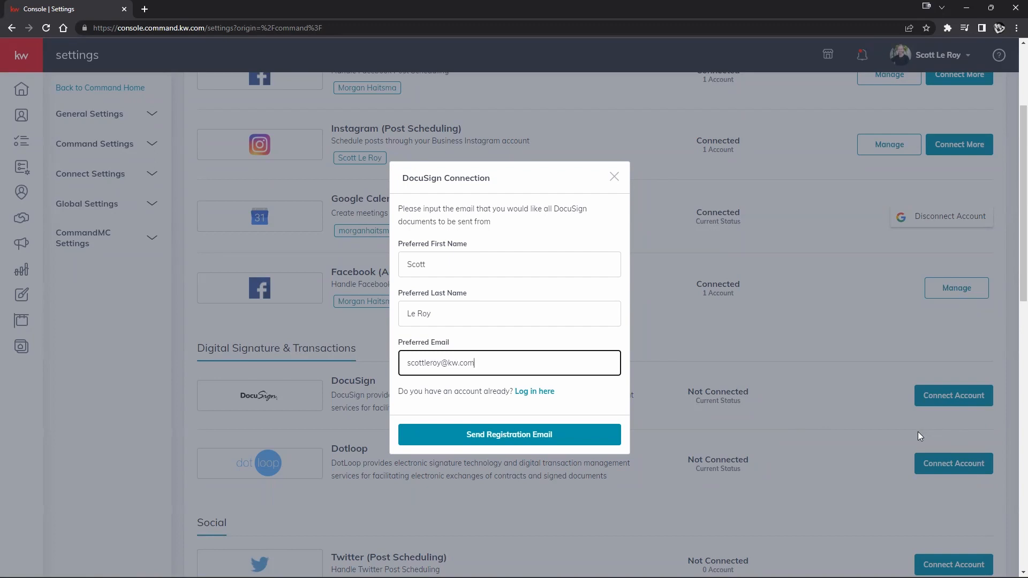
left_click_drag(401, 394, 557, 393)
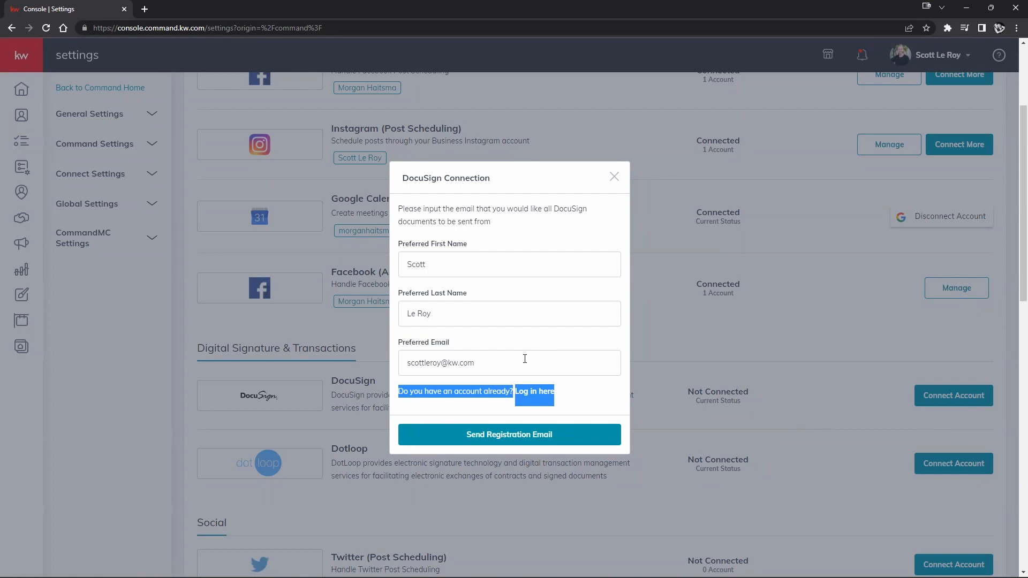
- Connect DocuSign by logging in to an existing account with the edited preferred email and password
left_click(596, 399)
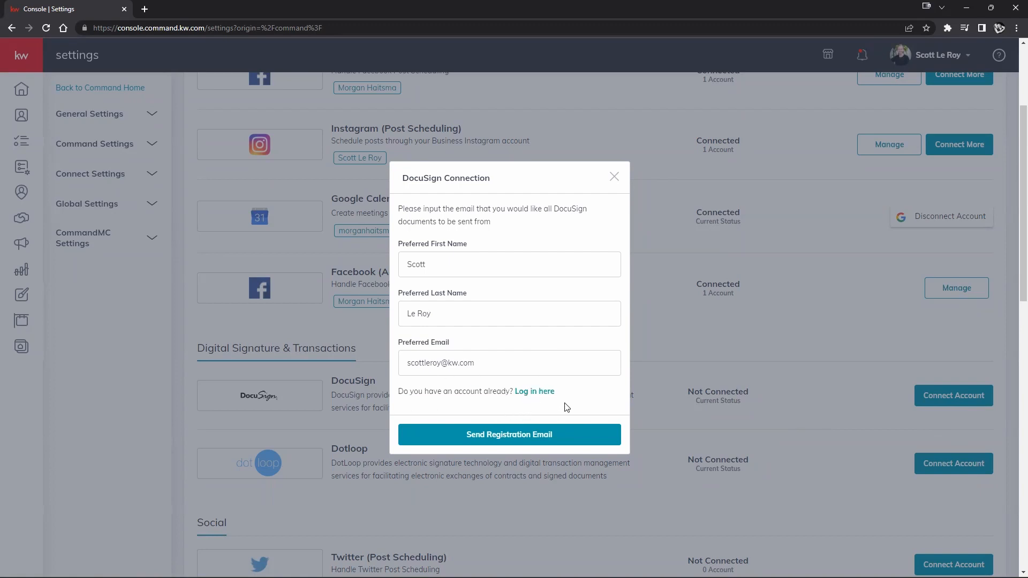
left_click(546, 392)
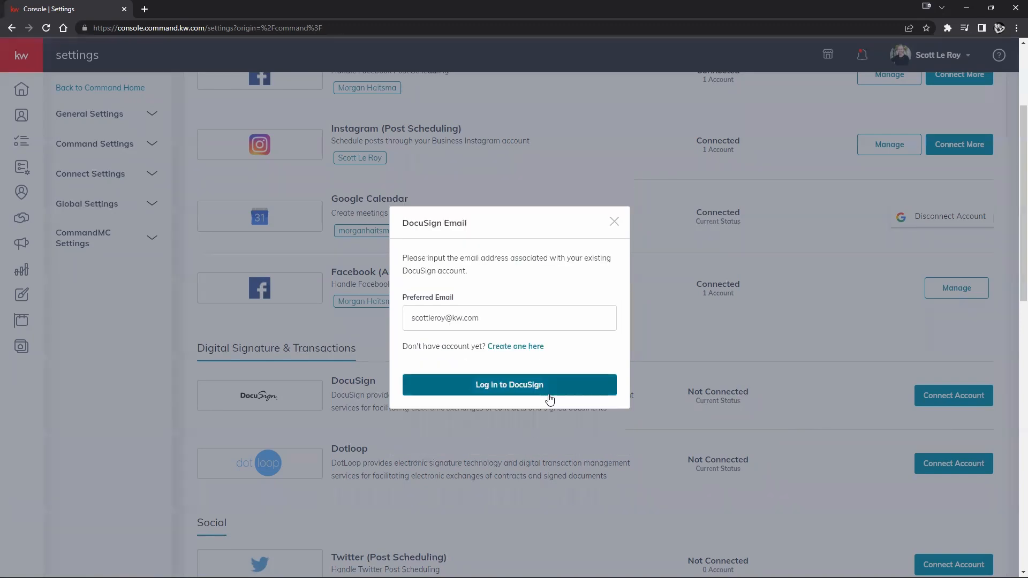
left_click_drag(446, 320, 403, 326)
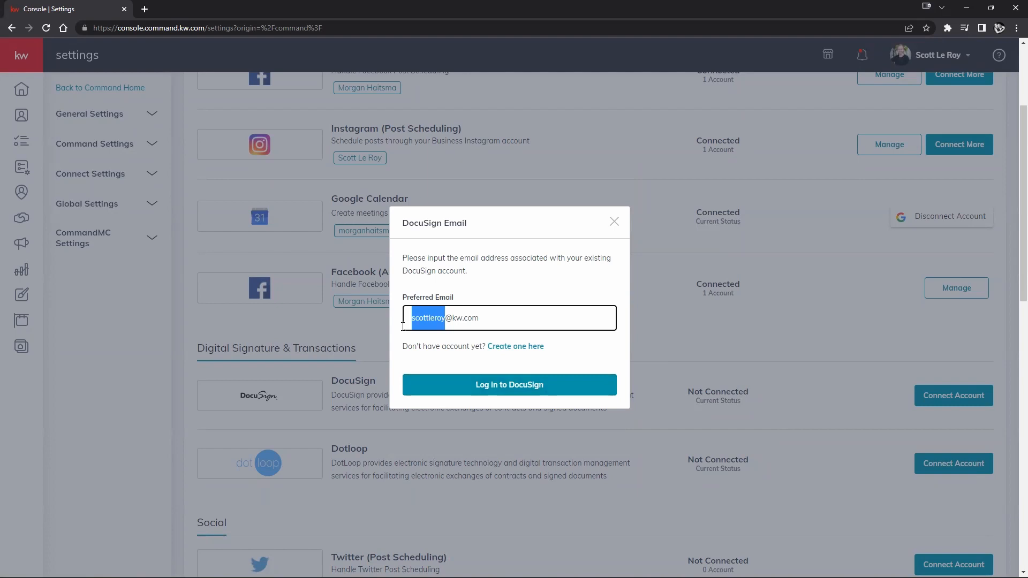
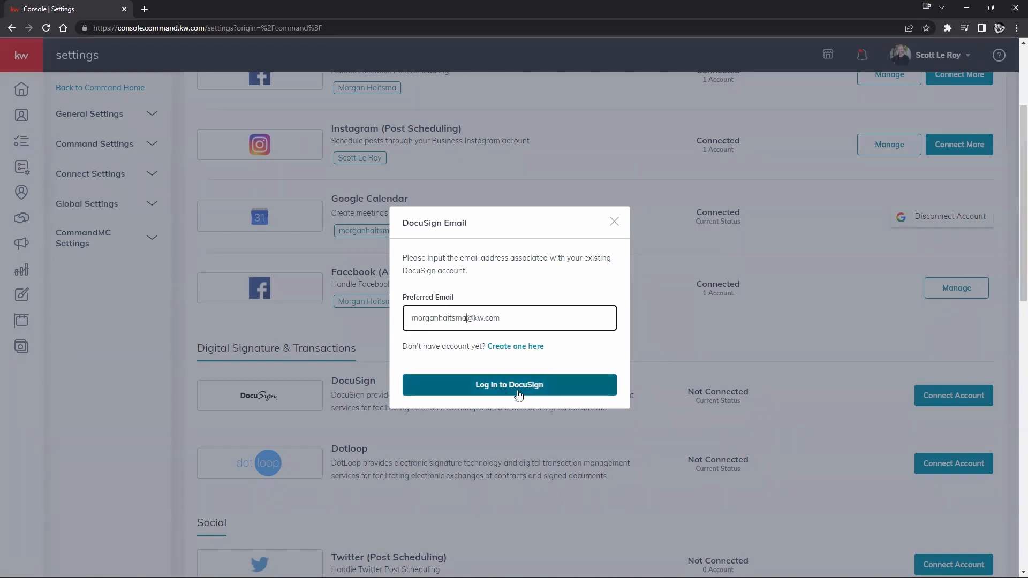
left_click(518, 394)
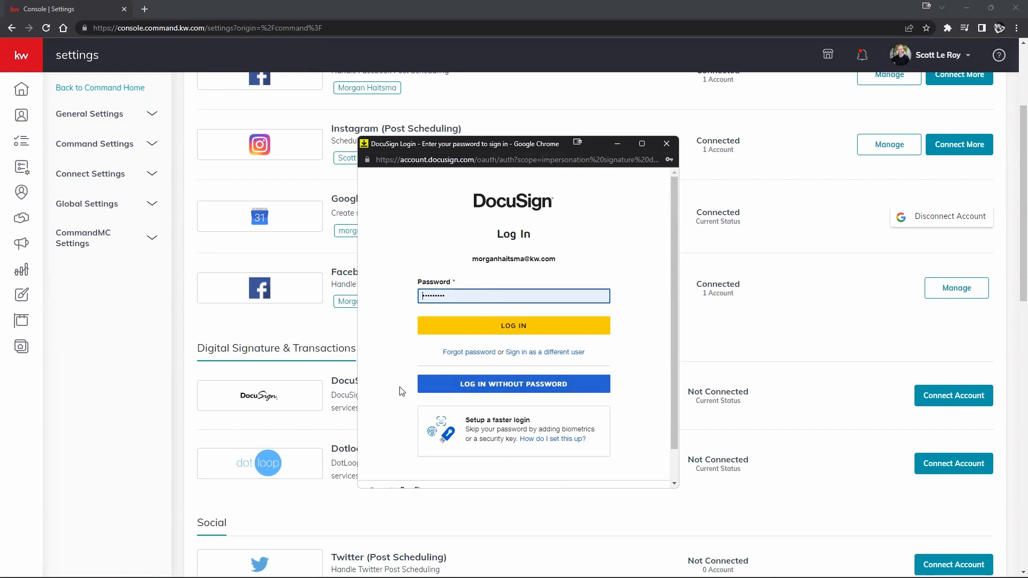
left_click(477, 327)
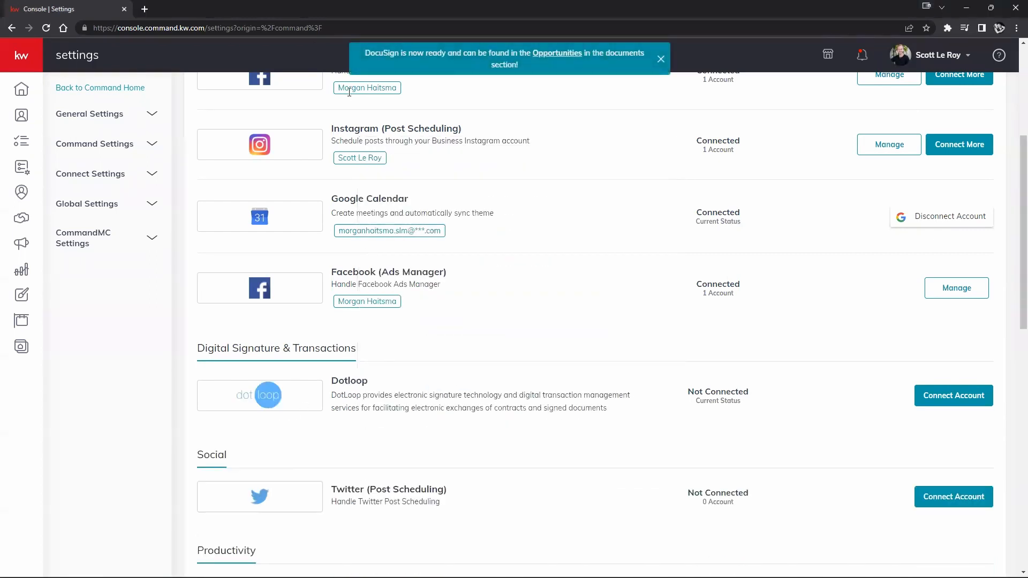
scroll(507, 188, "up", 4)
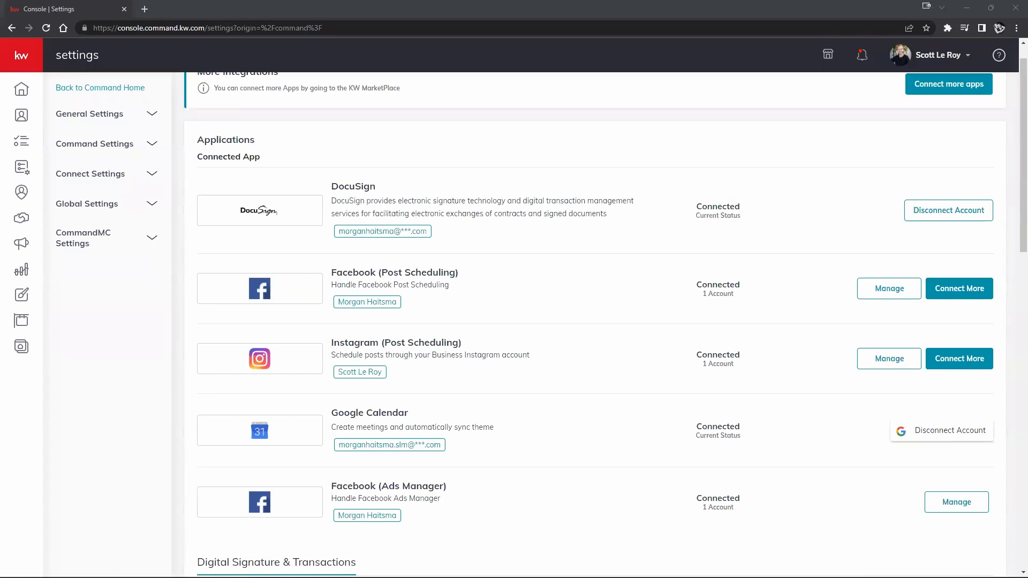
scroll(128, 327, "up", 1)
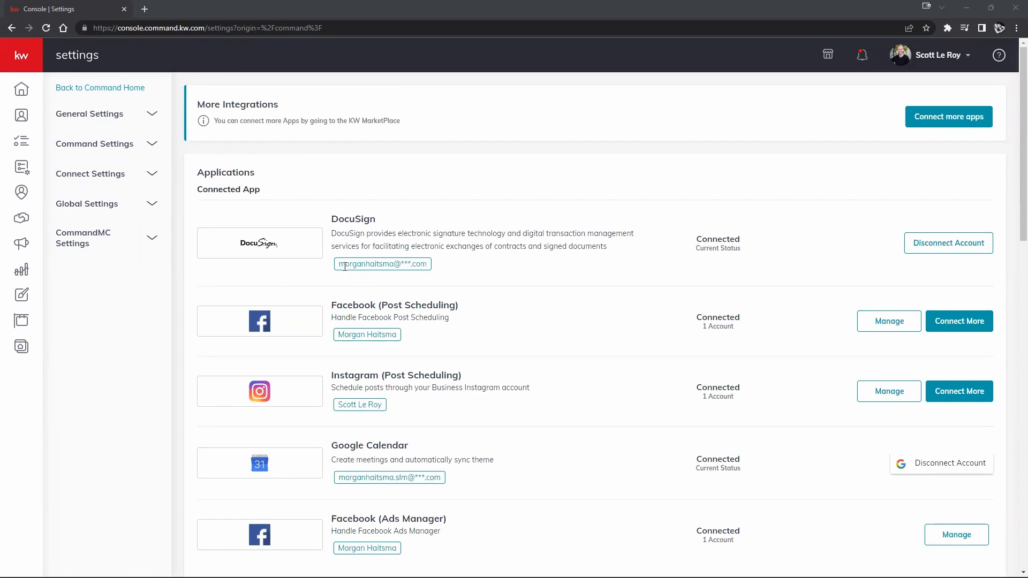
left_click_drag(338, 264, 428, 265)
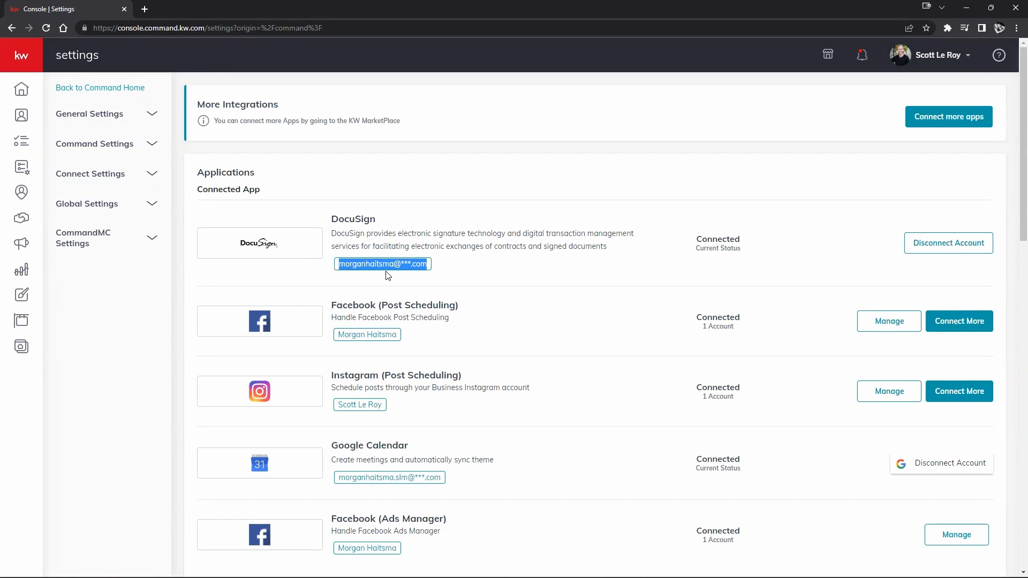
left_click(512, 268)
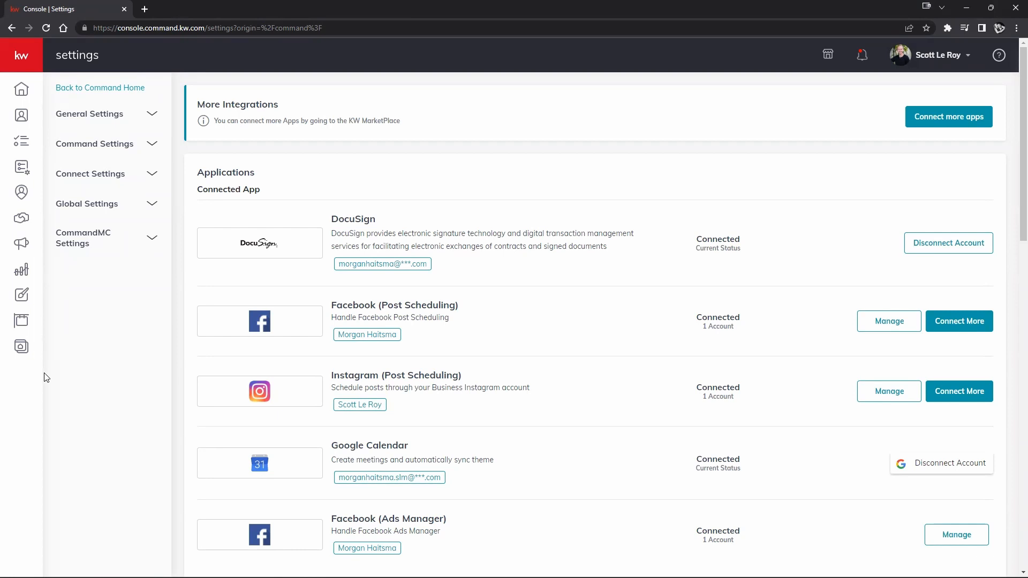
mouse_move(35, 62)
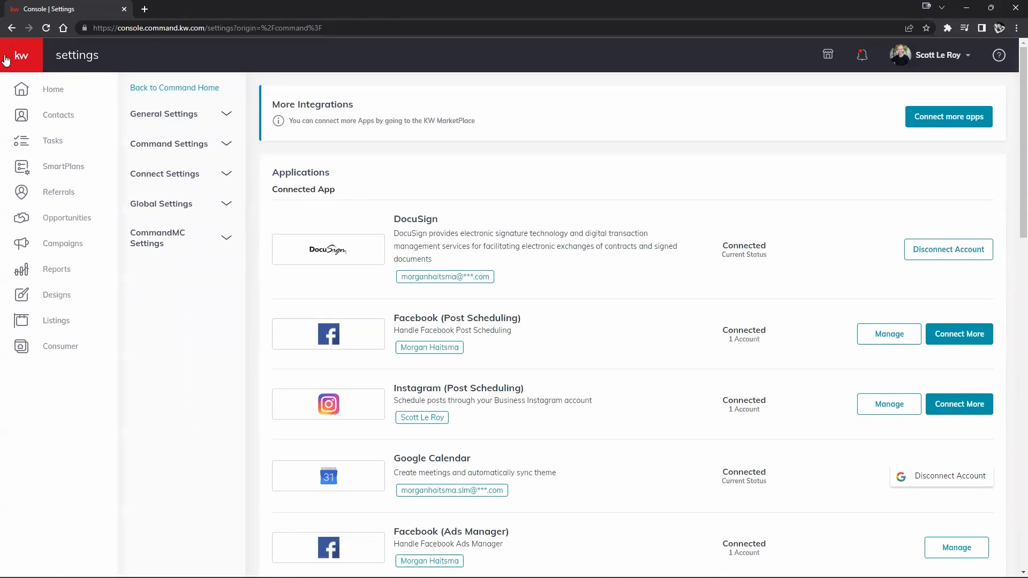
- Show contacts in 'SmartView: All Contacts' and open the client contact's record
left_click(55, 120)
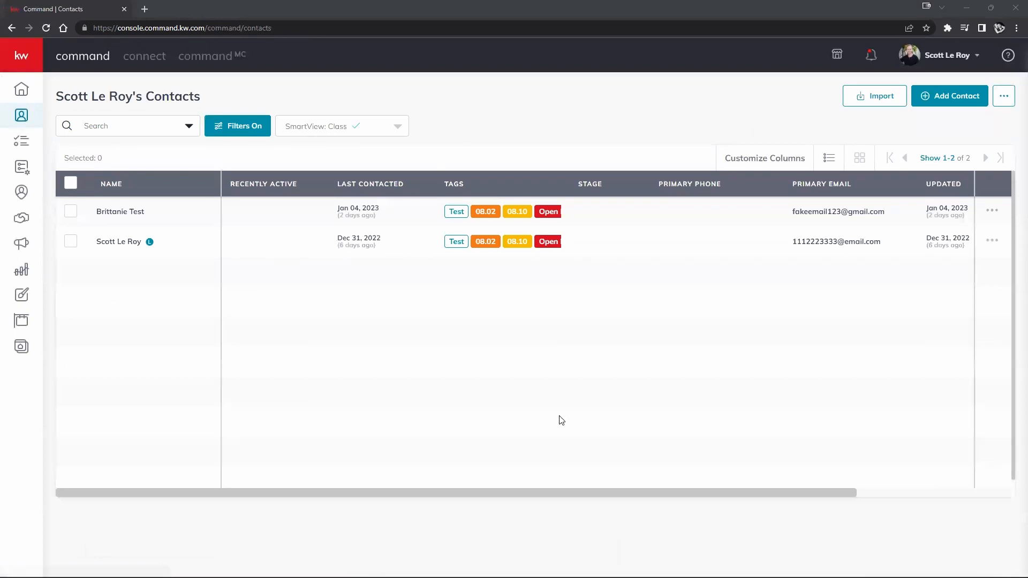
right_click(359, 346)
left_click(455, 159)
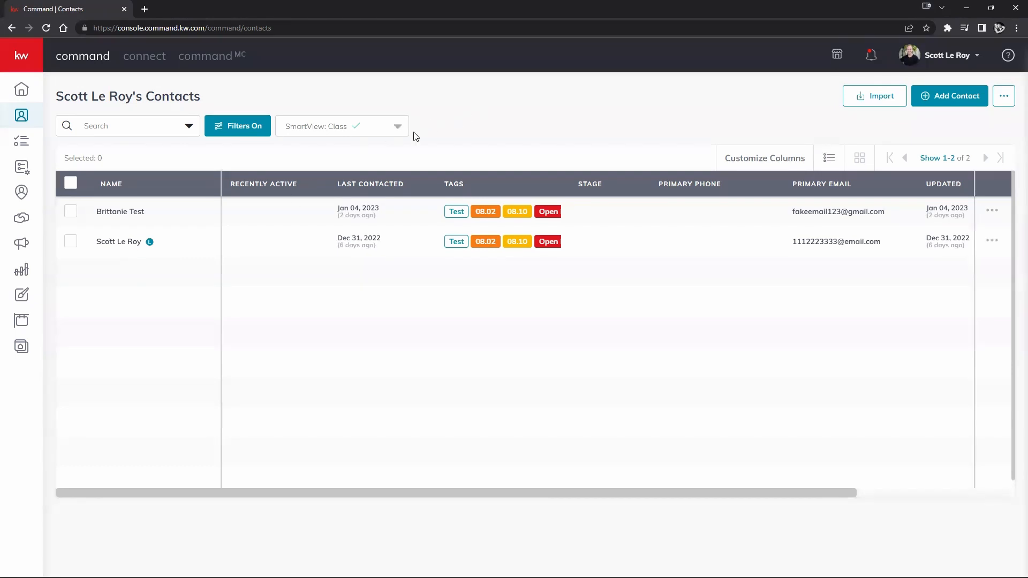
left_click(399, 133)
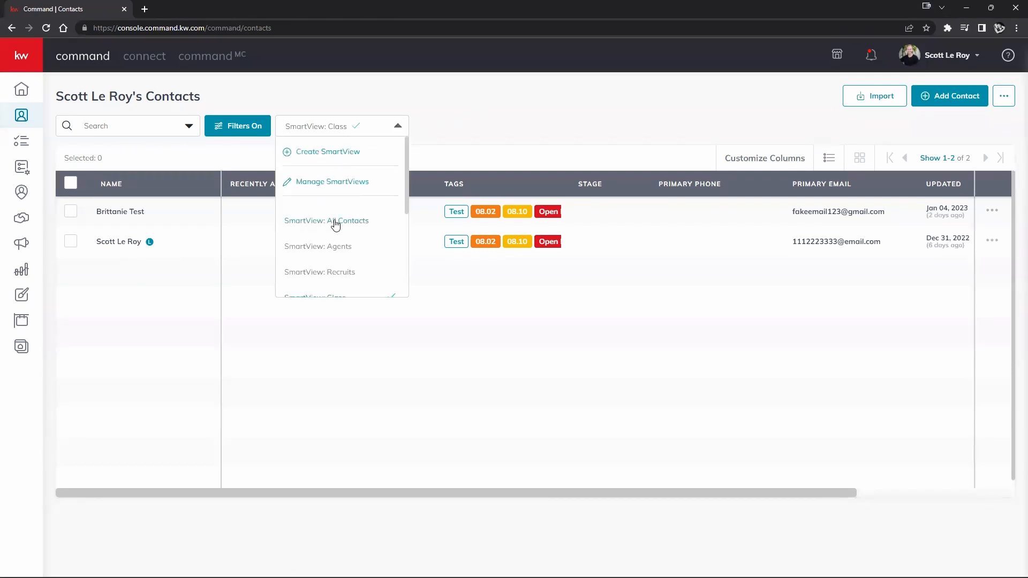
left_click(343, 221)
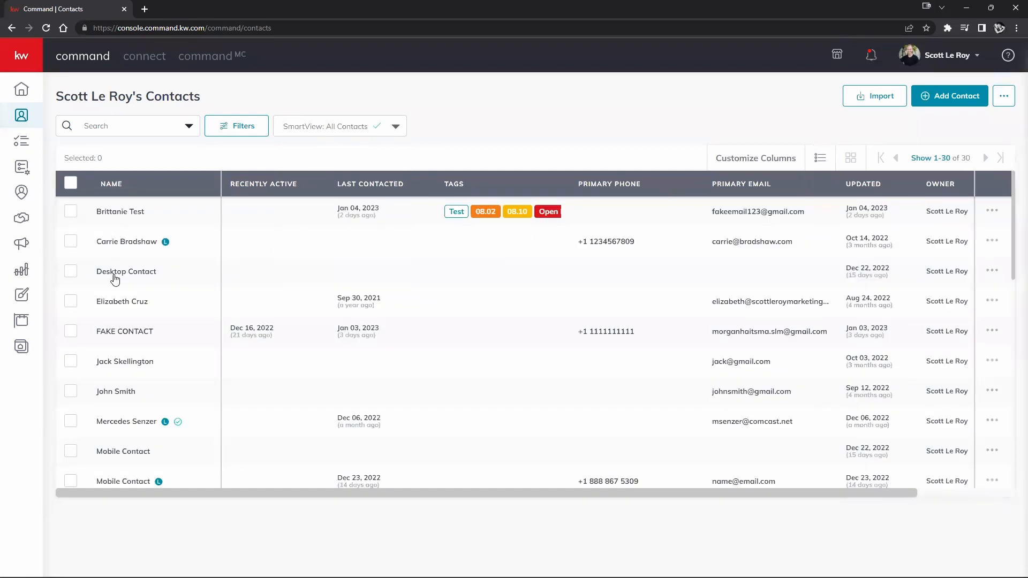
scroll(114, 277, "down", 3)
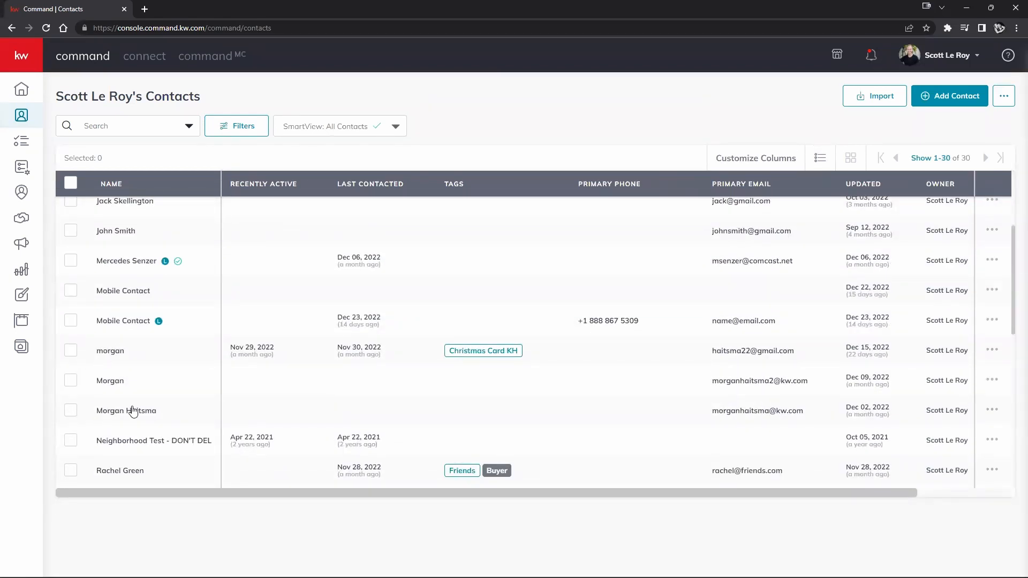
left_click(111, 412)
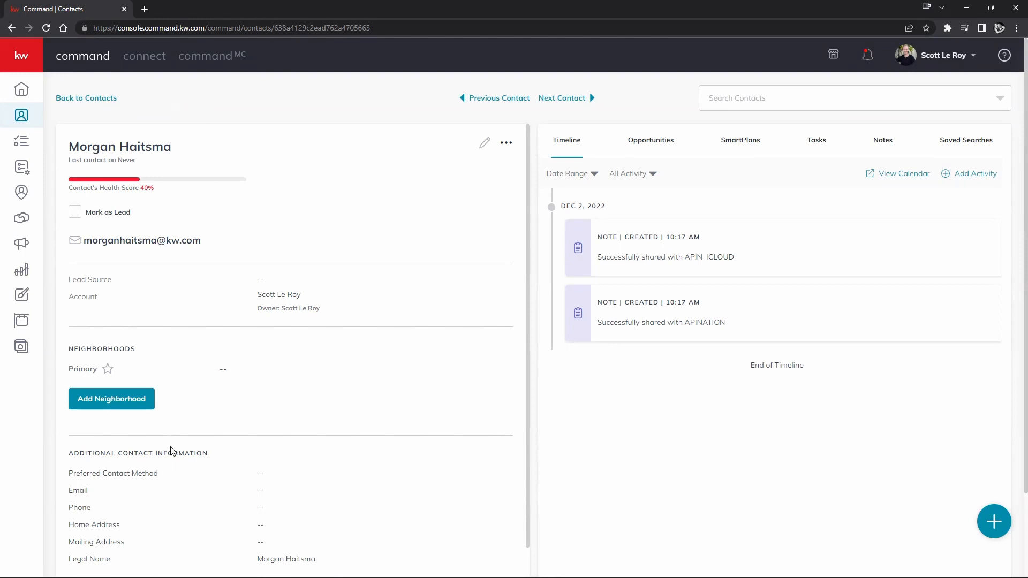
- Switch the contact's page to the Opportunities tab, which shows no opportunities
scroll(174, 455, "down", 2)
scroll(174, 463, "up", 2)
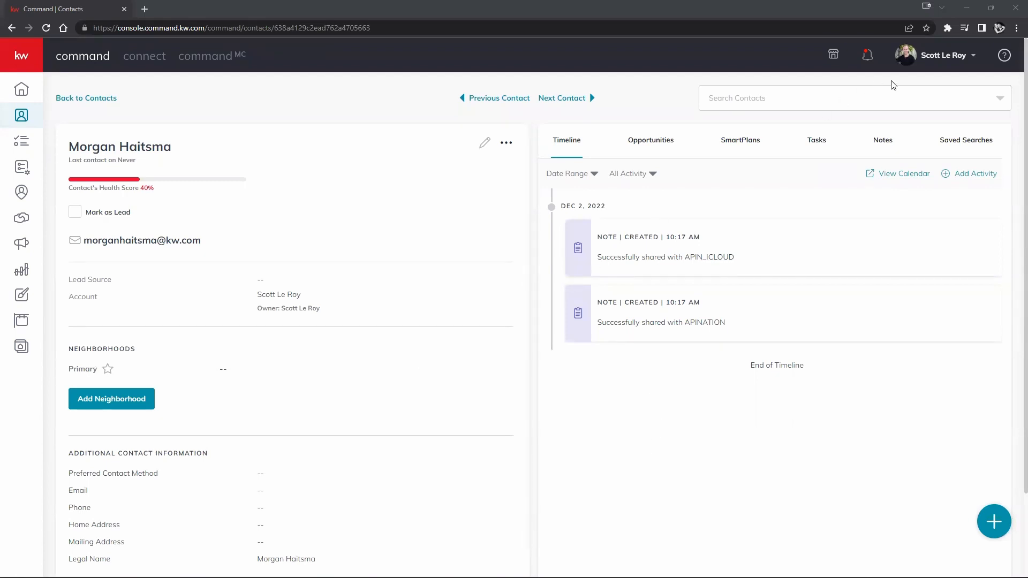
left_click(930, 60)
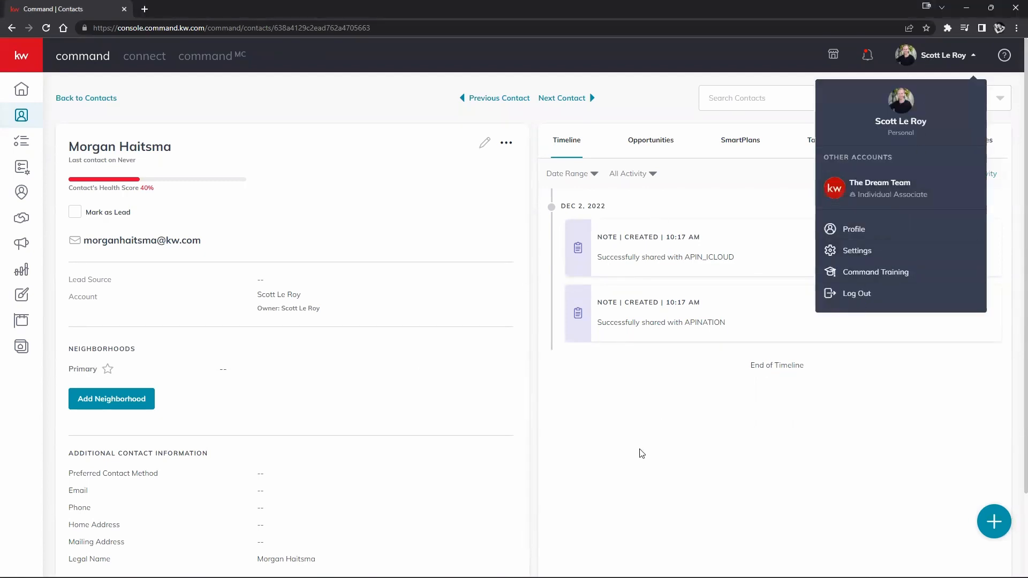
left_click(571, 417)
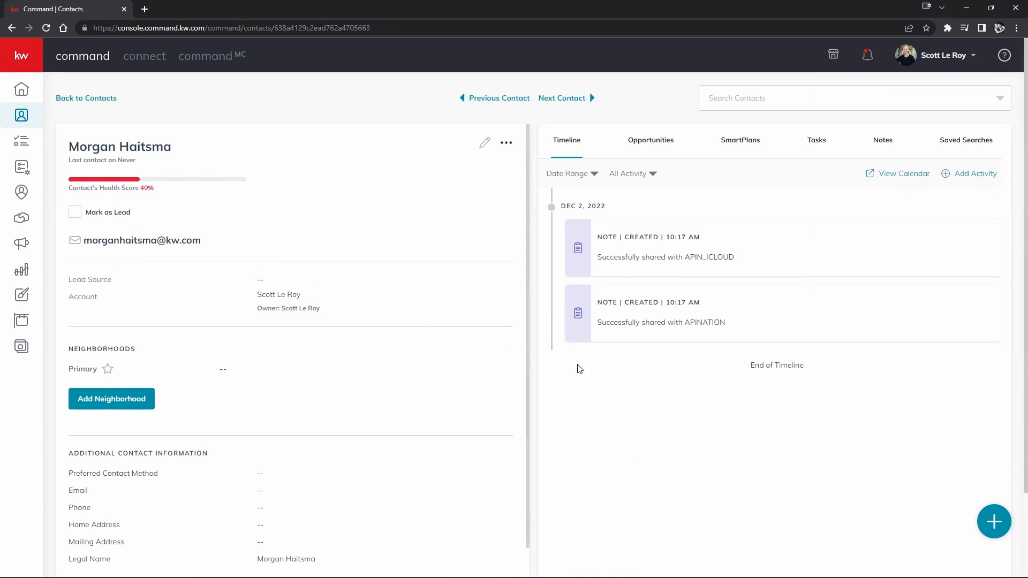
right_click(615, 436)
left_click(679, 443)
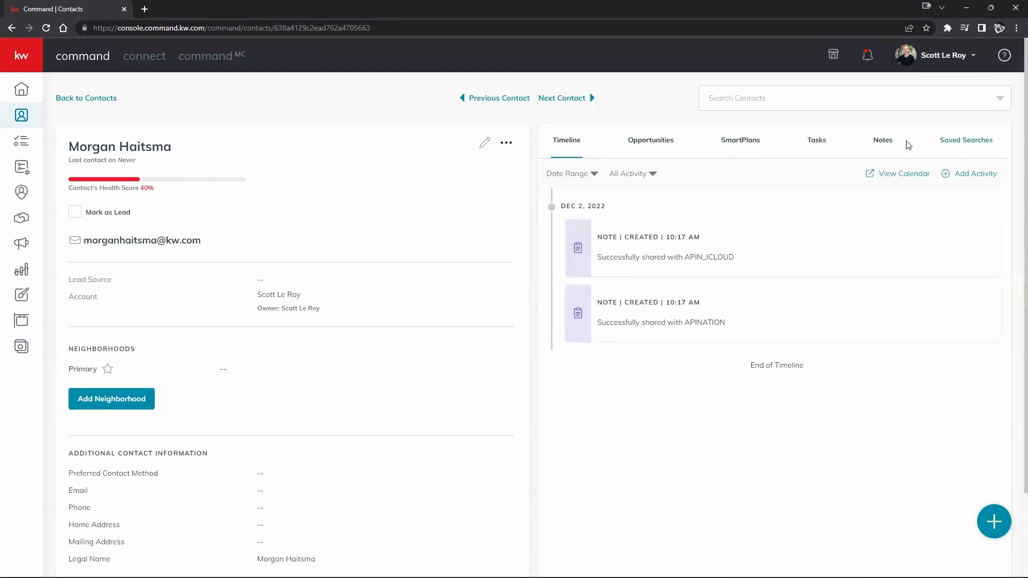
left_click(640, 151)
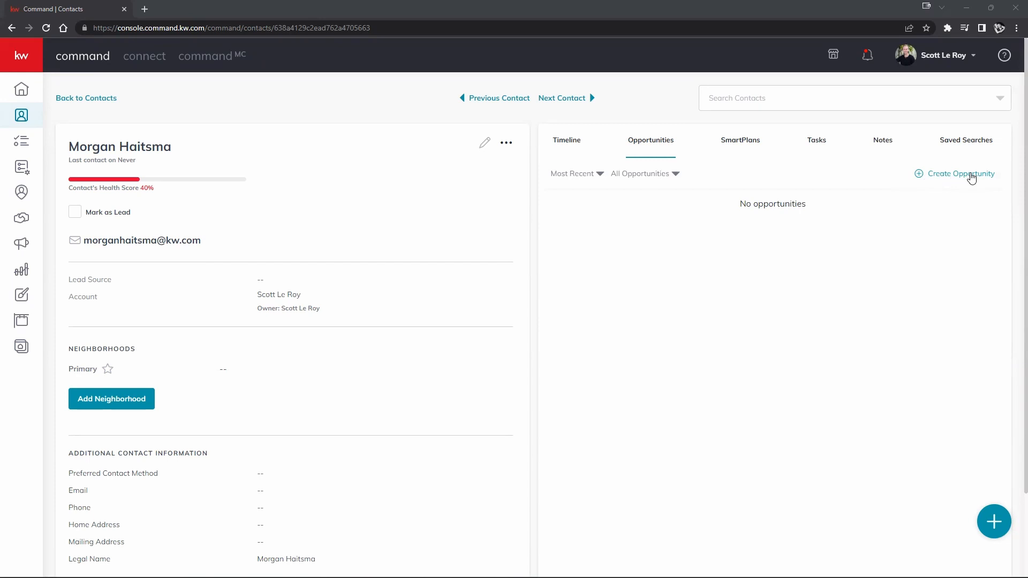
- Start a new opportunity with Little Rock as market center and Listing as type
left_click(969, 174)
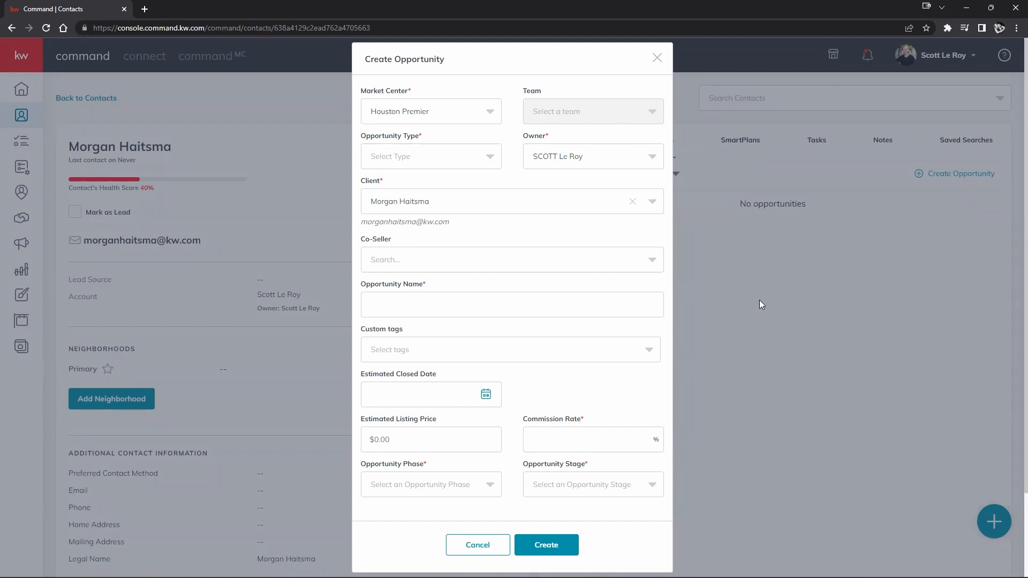
left_click(481, 115)
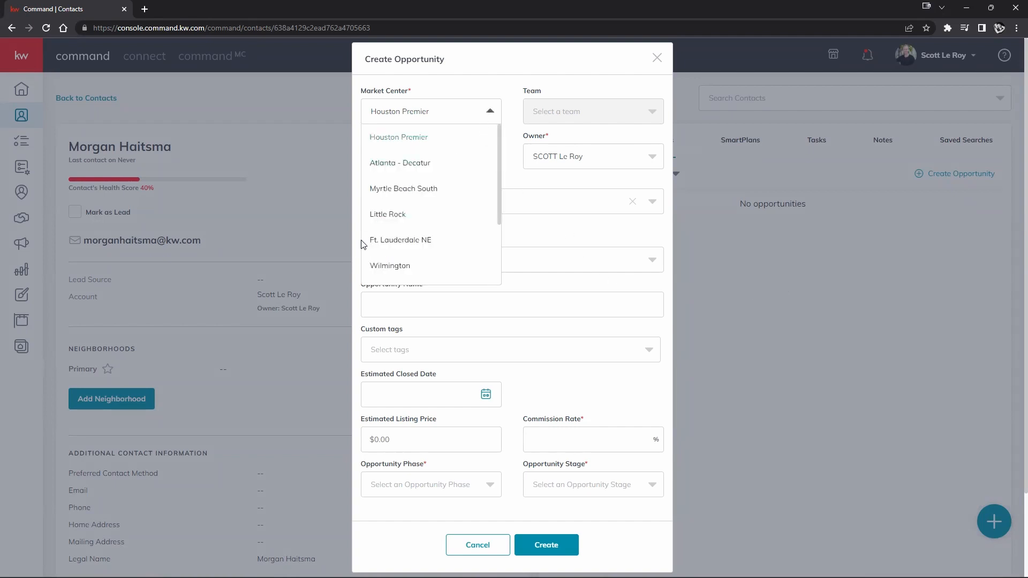
left_click(391, 215)
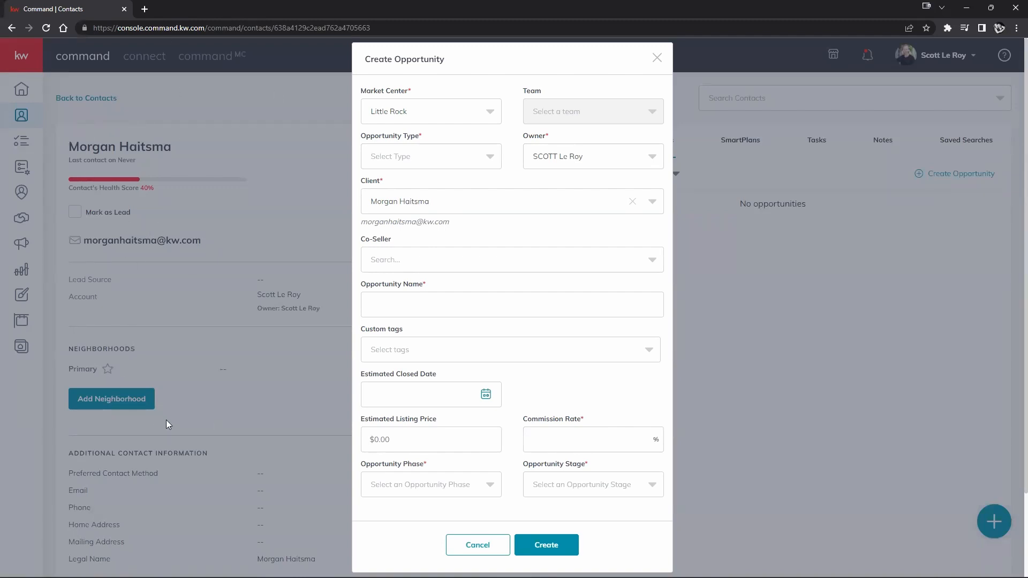
left_click(465, 163)
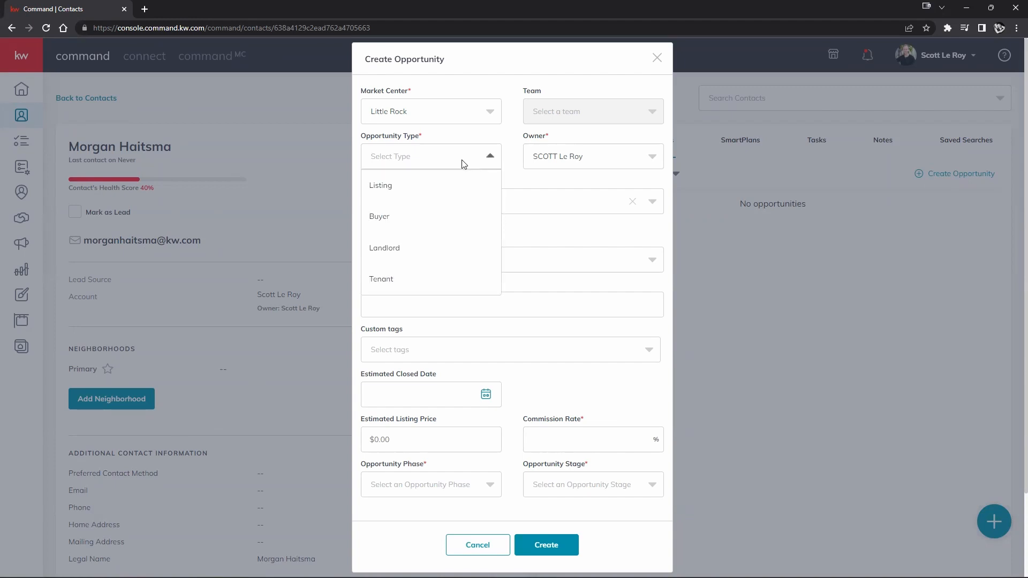
left_click(397, 192)
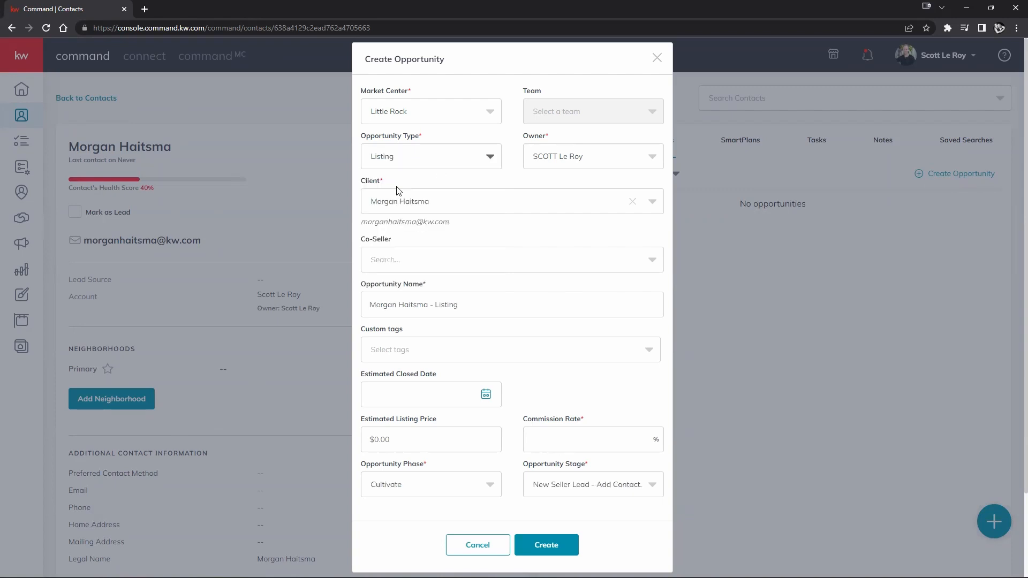
- Try Buyer as the opportunity type, revert to Listing, and select the default name
left_click_drag(358, 287, 449, 285)
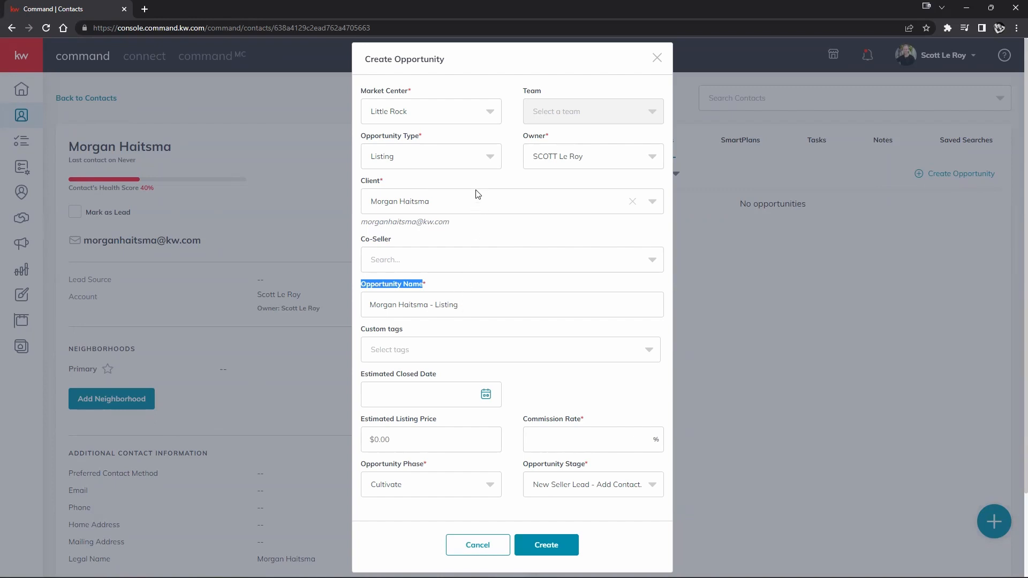
left_click(484, 165)
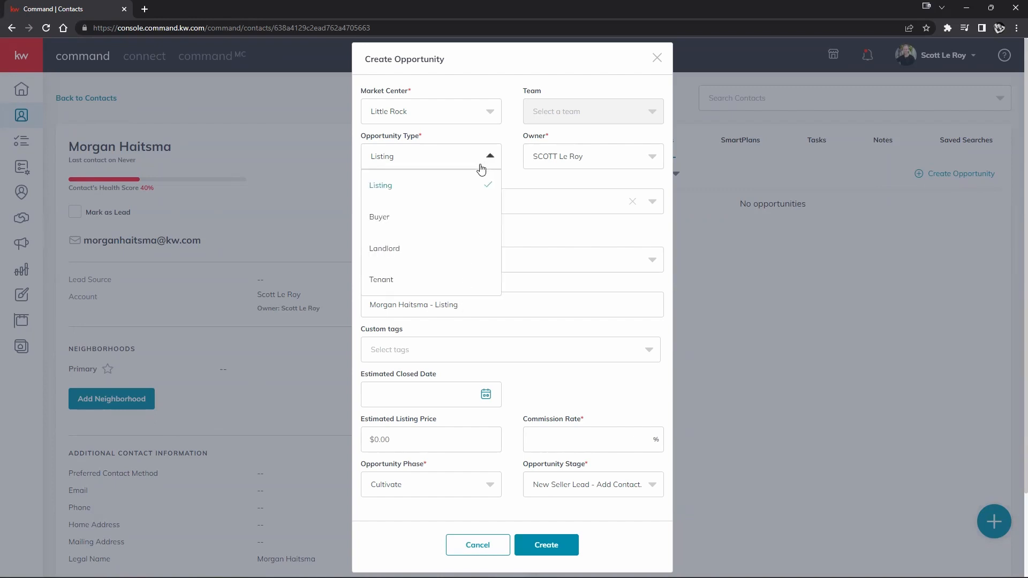
left_click(412, 219)
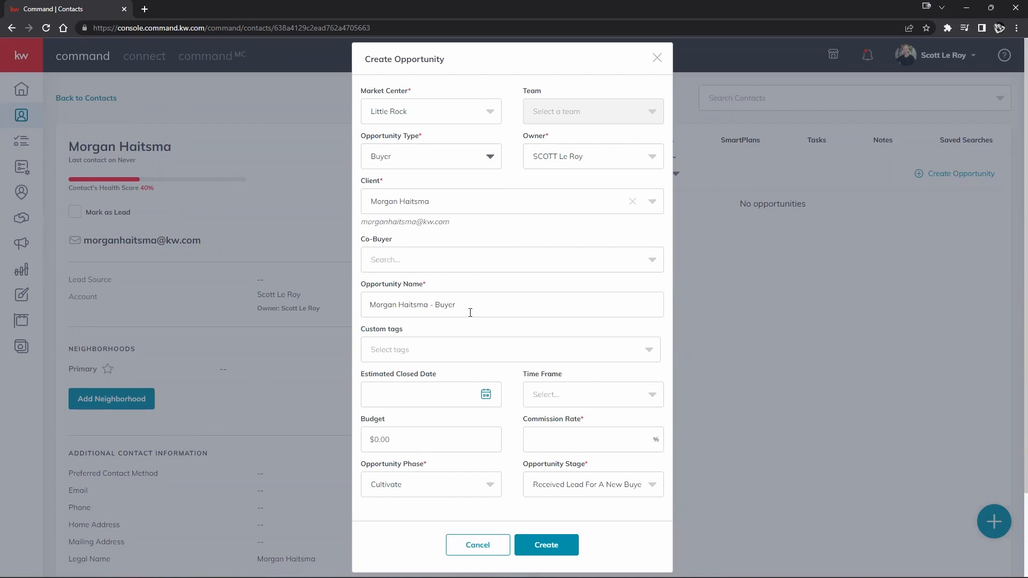
left_click(486, 159)
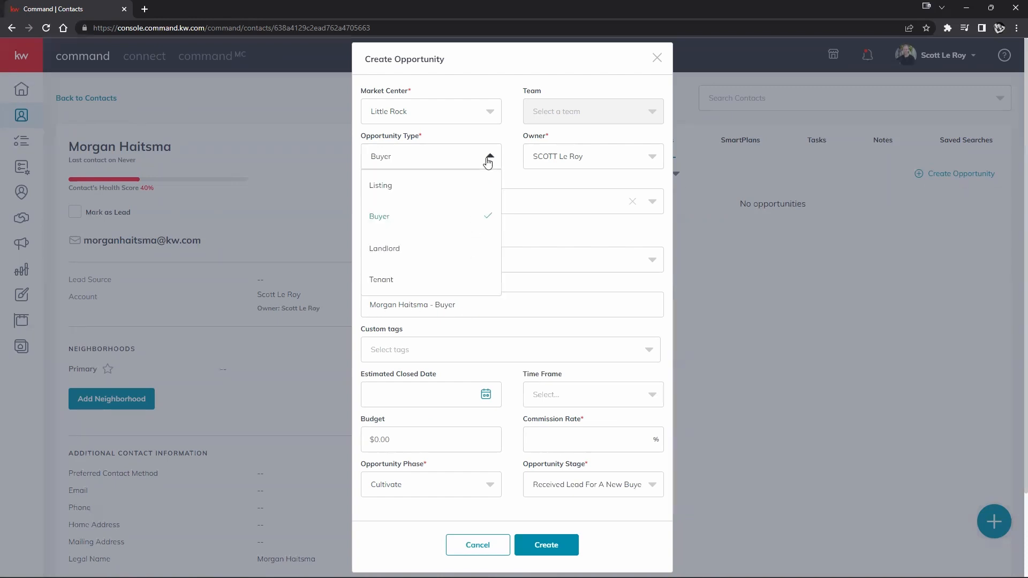
left_click(440, 185)
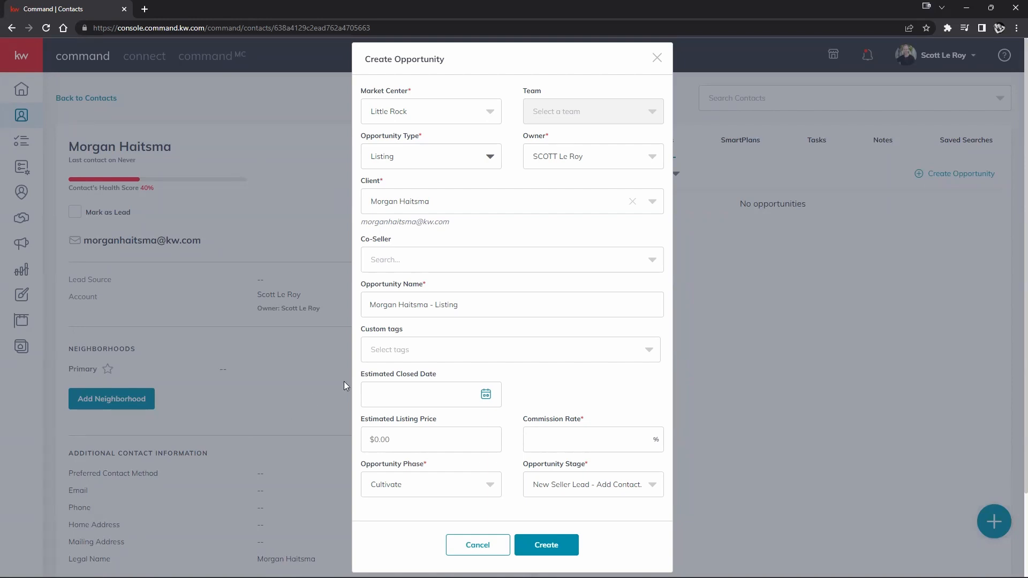
left_click_drag(368, 309, 498, 300)
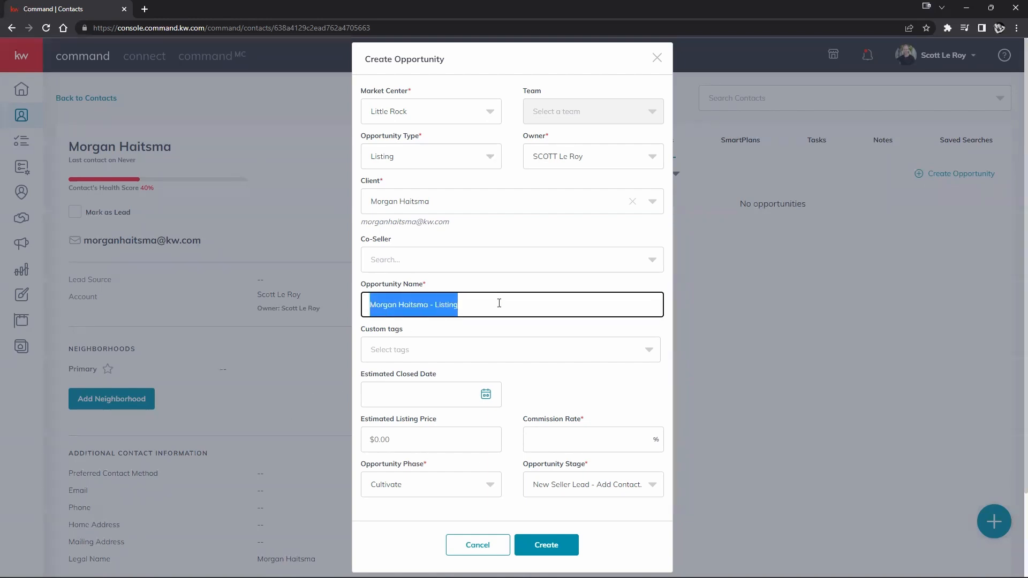
left_click(478, 309)
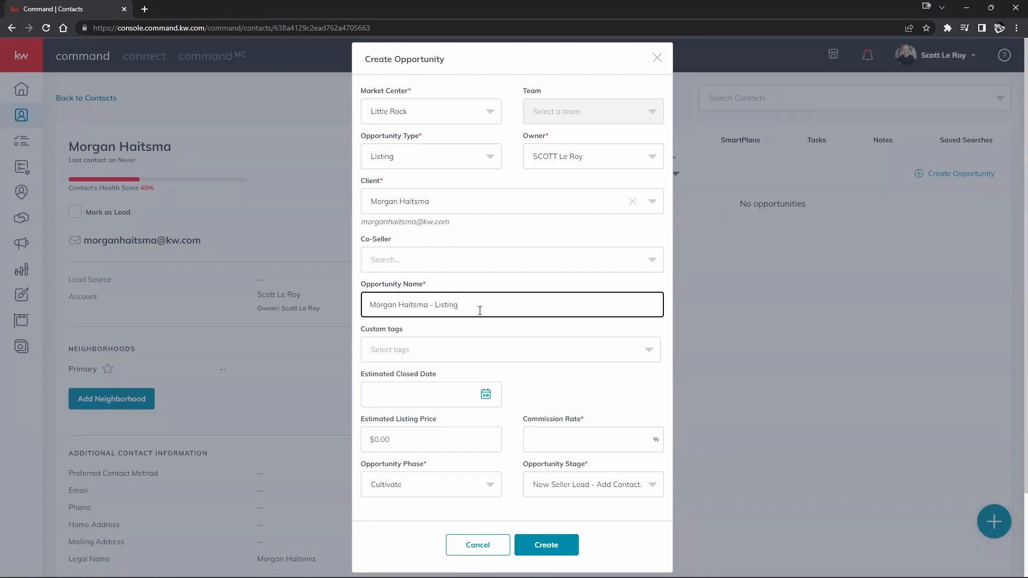
- Replace the default opportunity name with '123 Main St'
left_click_drag(480, 310, 320, 314)
type("123 Main St")
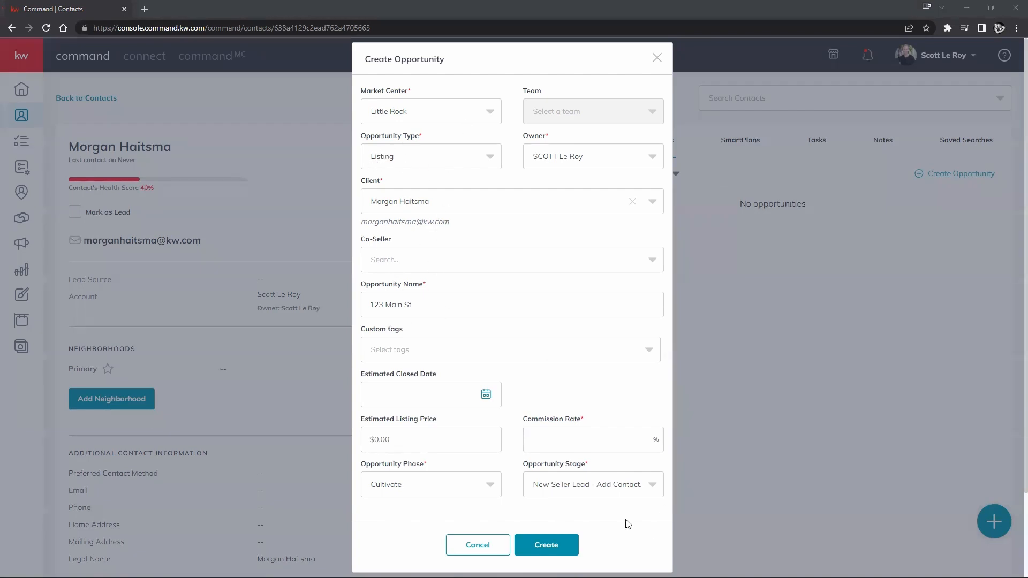
scroll(511, 399, "down", 1)
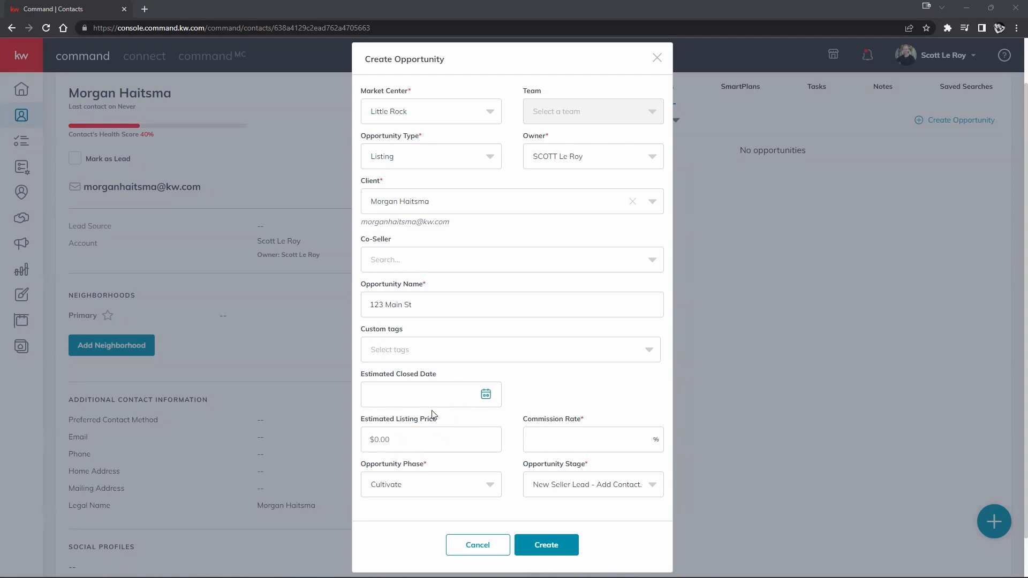
- Enter a 2.8% commission rate, keeping the phase at Cultivate
left_click(565, 438)
type("2.8")
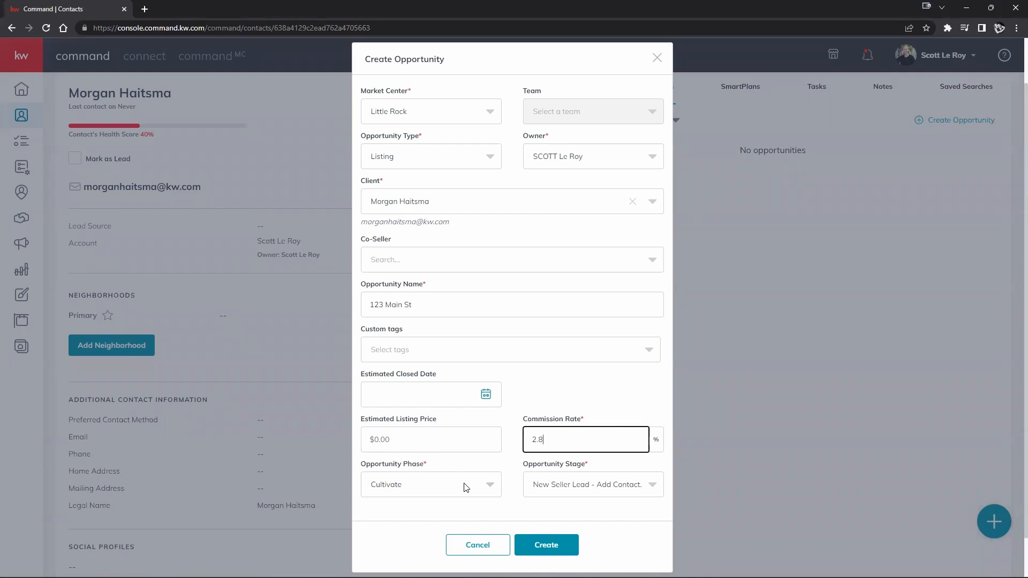
left_click(508, 479)
left_click(475, 484)
left_click(476, 485)
- Try phase Active with stage Negotiations, then revert to Cultivate with New Seller Lead - Add Contact To Database
left_click(489, 486)
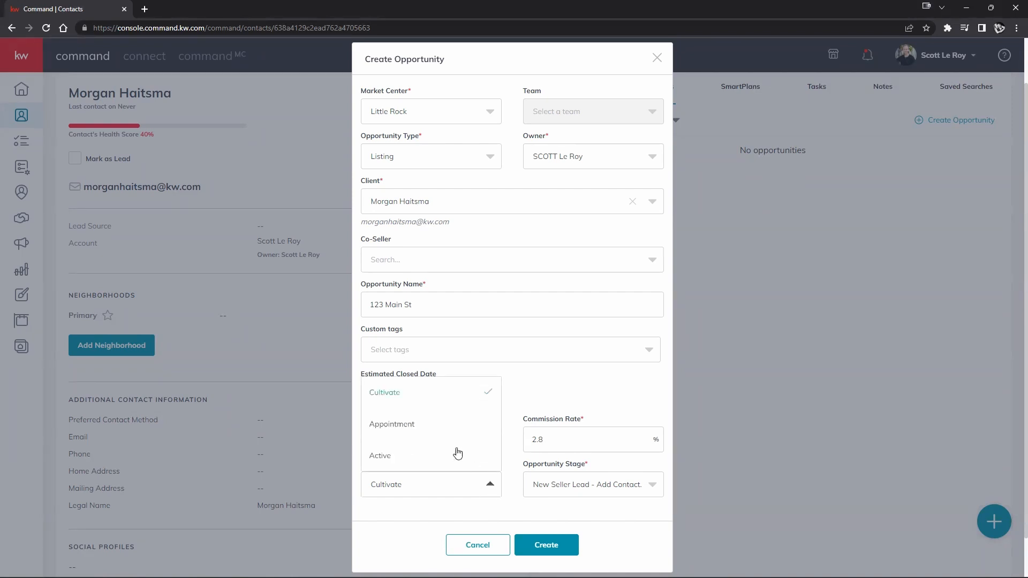
left_click(380, 458)
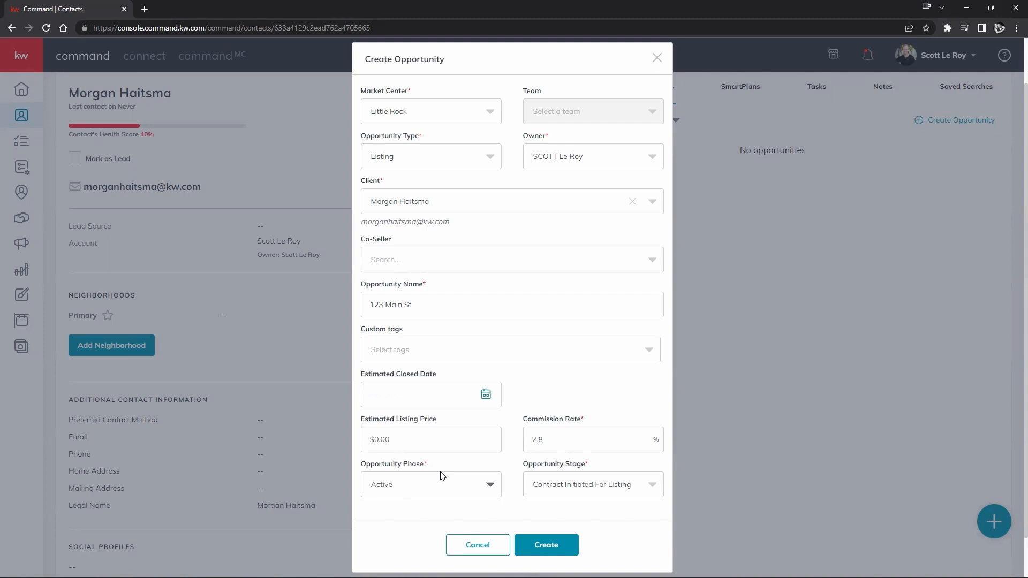
left_click(574, 481)
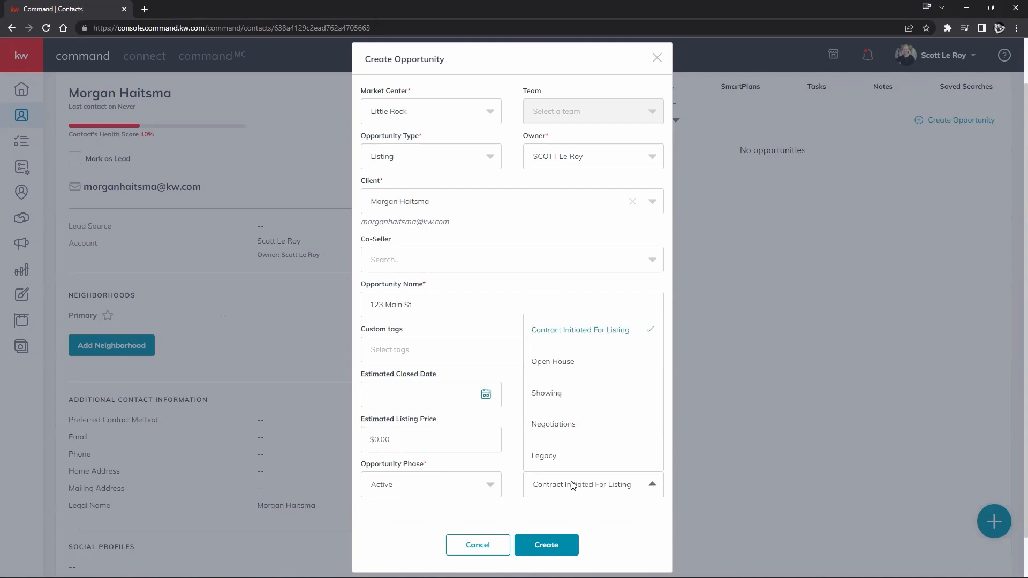
left_click(554, 425)
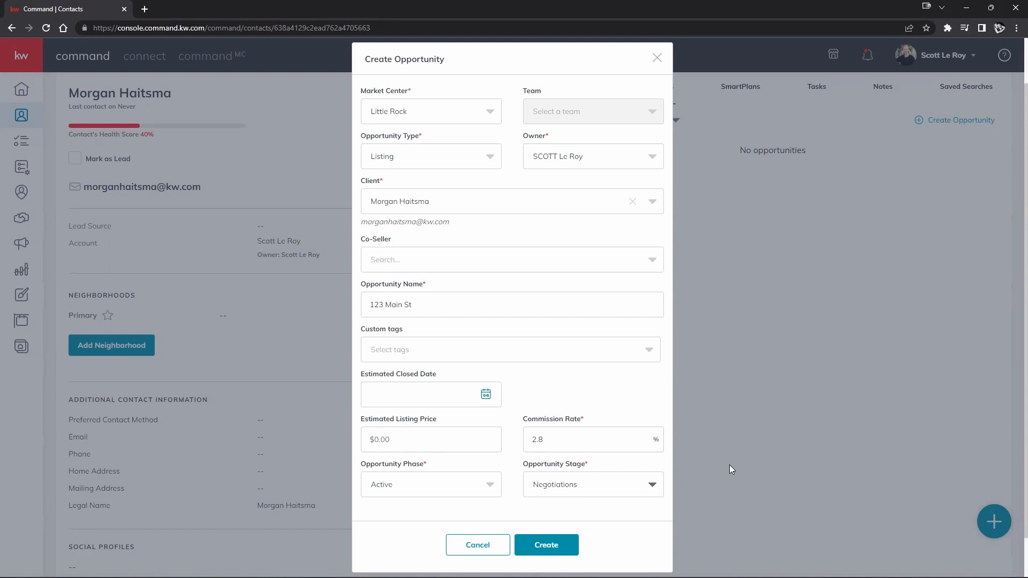
left_click(420, 485)
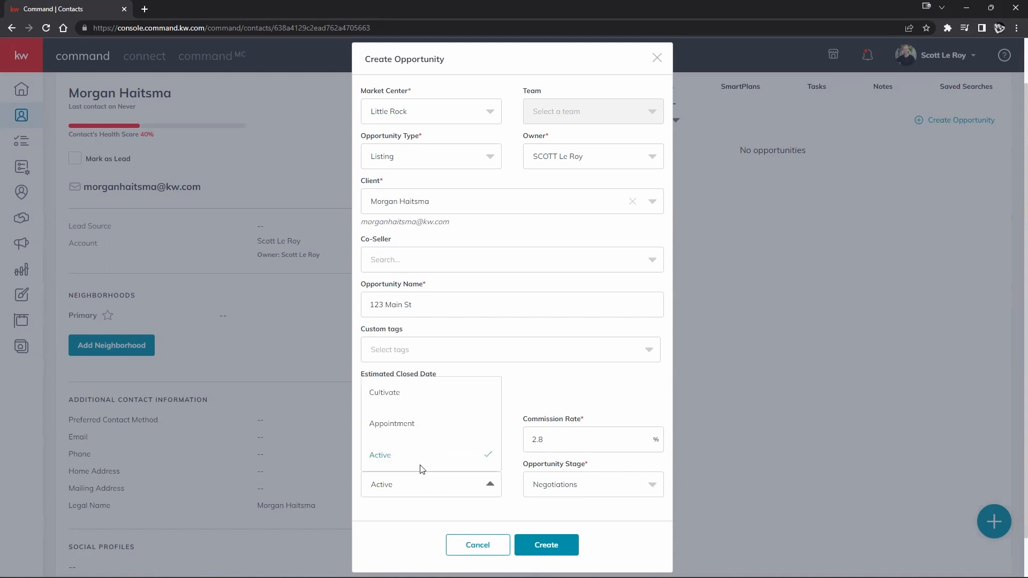
left_click(407, 392)
left_click(537, 480)
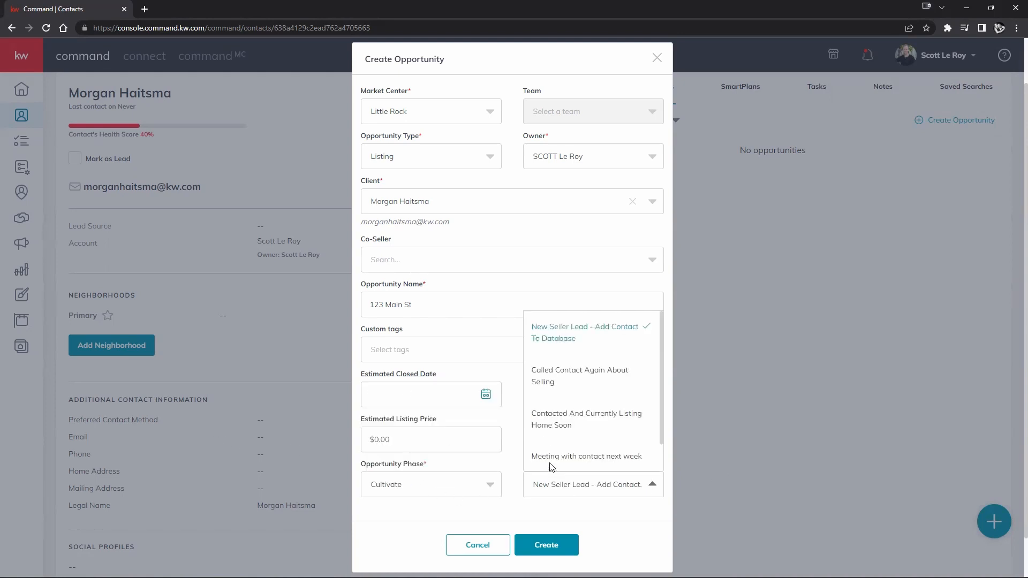
left_click(514, 501)
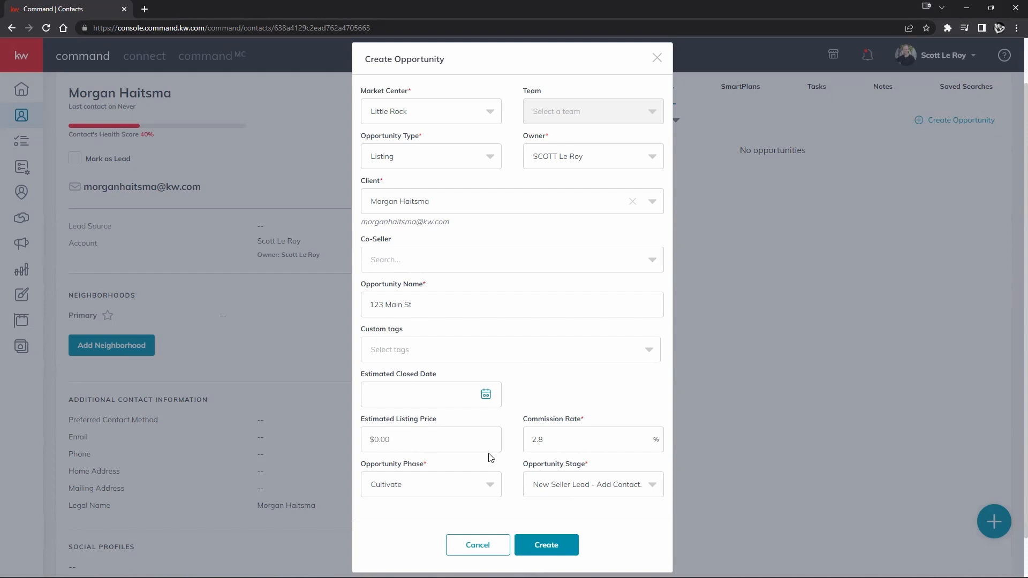
- Choose 'sample' from the Custom tags list on the 123 Main St listing opportunity
scroll(554, 412, "up", 1)
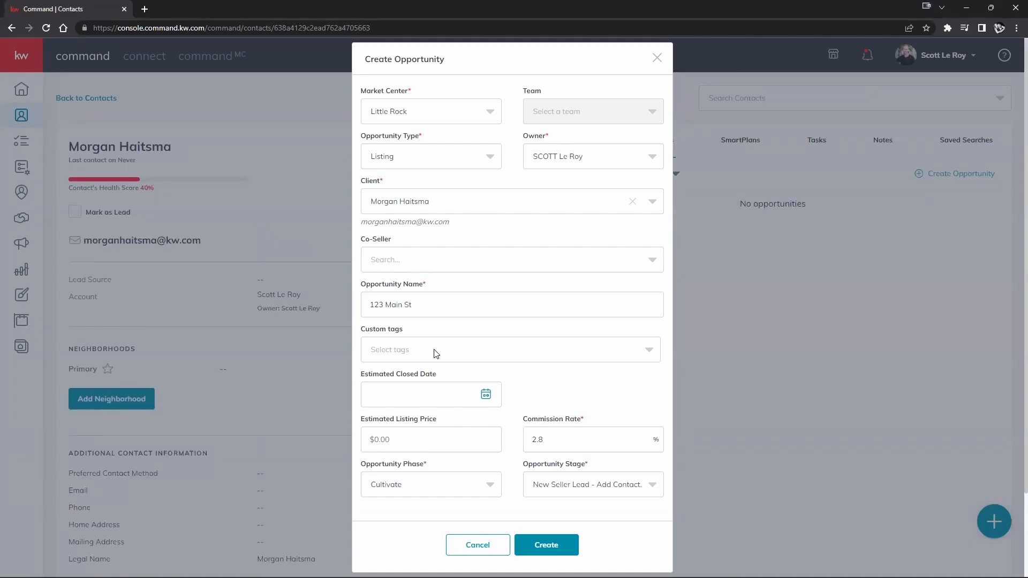
left_click(437, 353)
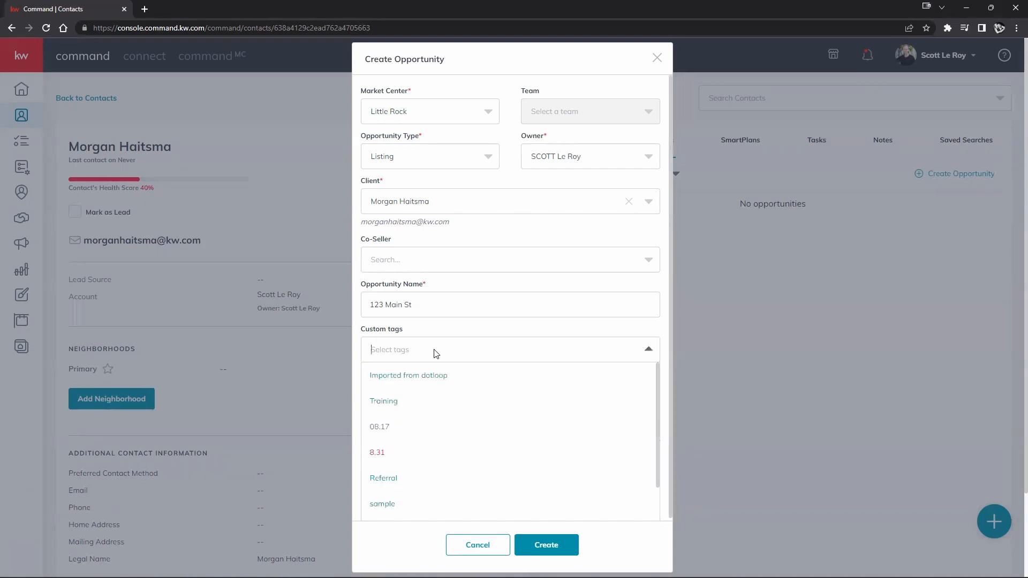
scroll(452, 425, "down", 1)
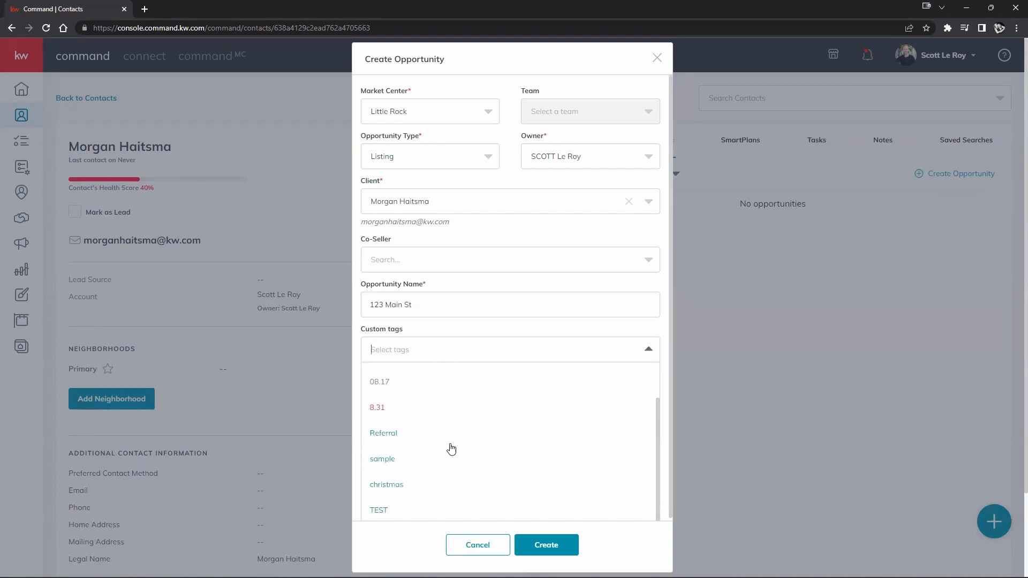
left_click(383, 461)
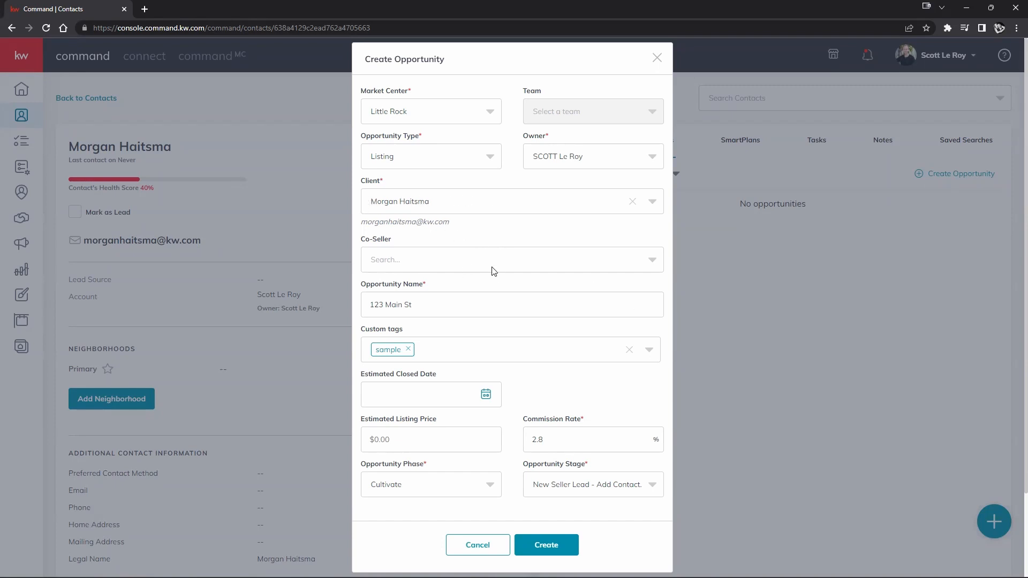
- Toggle the co-seller search, then display the Market Center choices with Little Rock kept selected
left_click(599, 264)
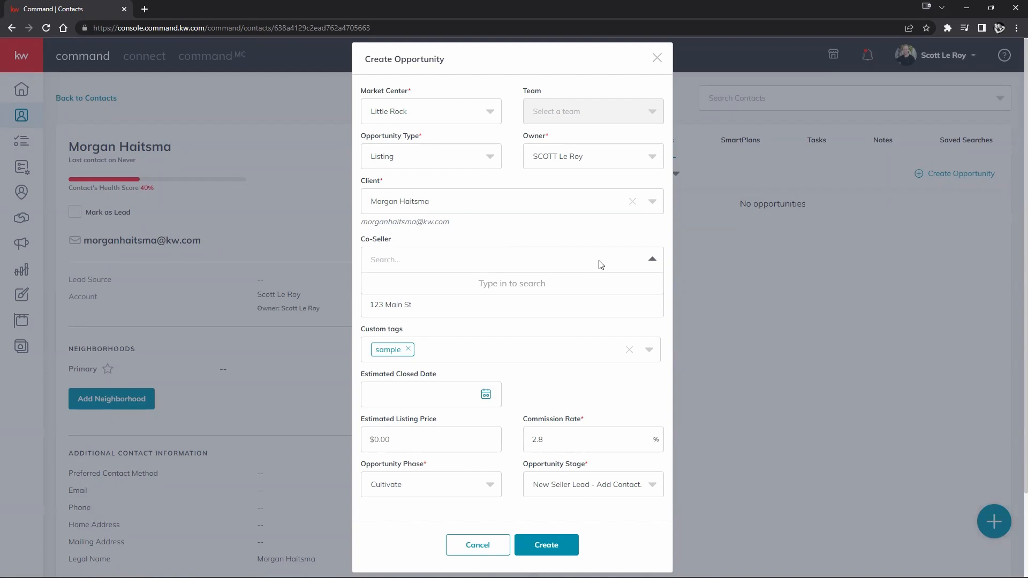
left_click(602, 264)
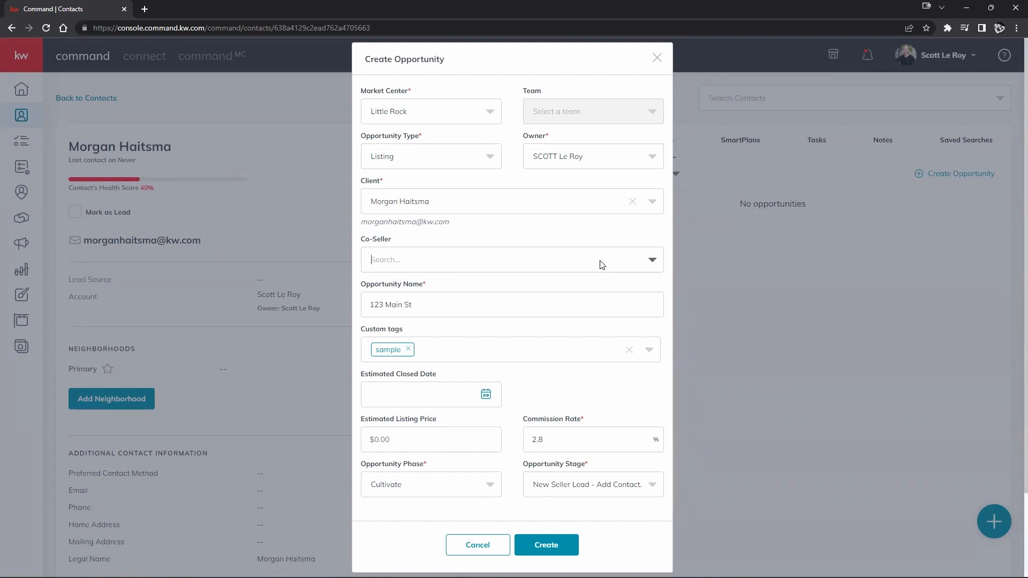
left_click(602, 265)
left_click(603, 237)
scroll(504, 401, "down", 2)
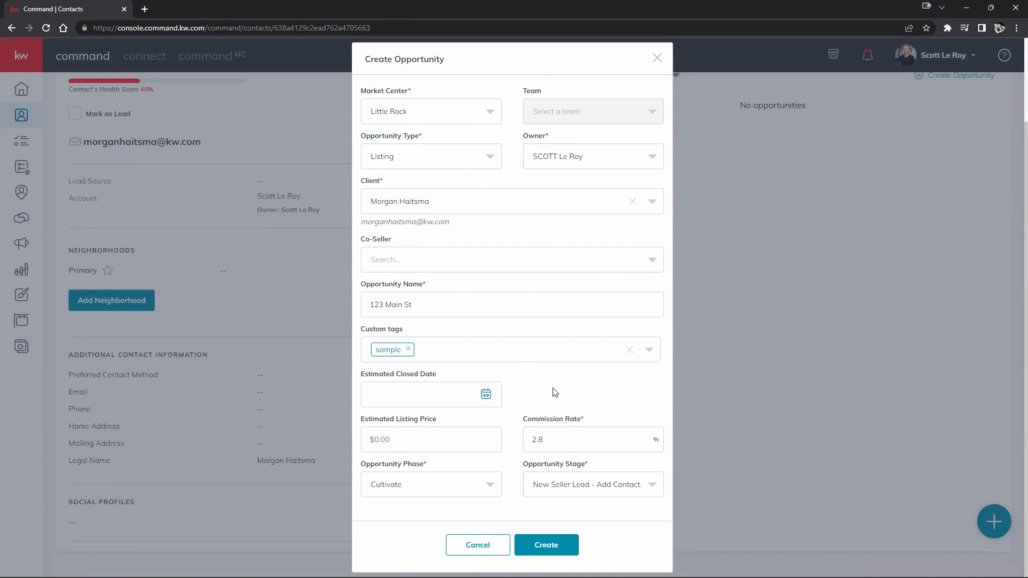
scroll(554, 391, "up", 1)
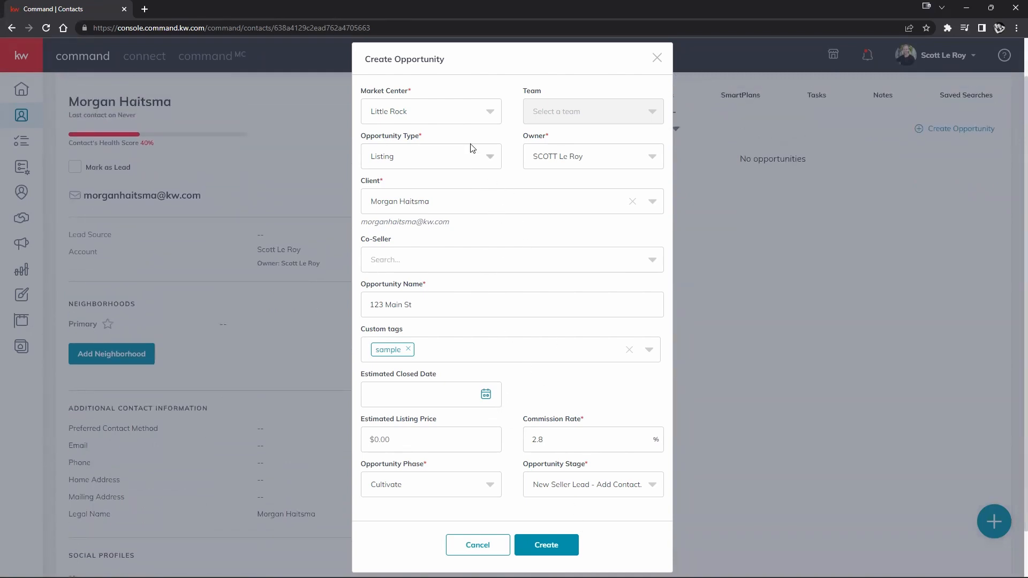
left_click(483, 112)
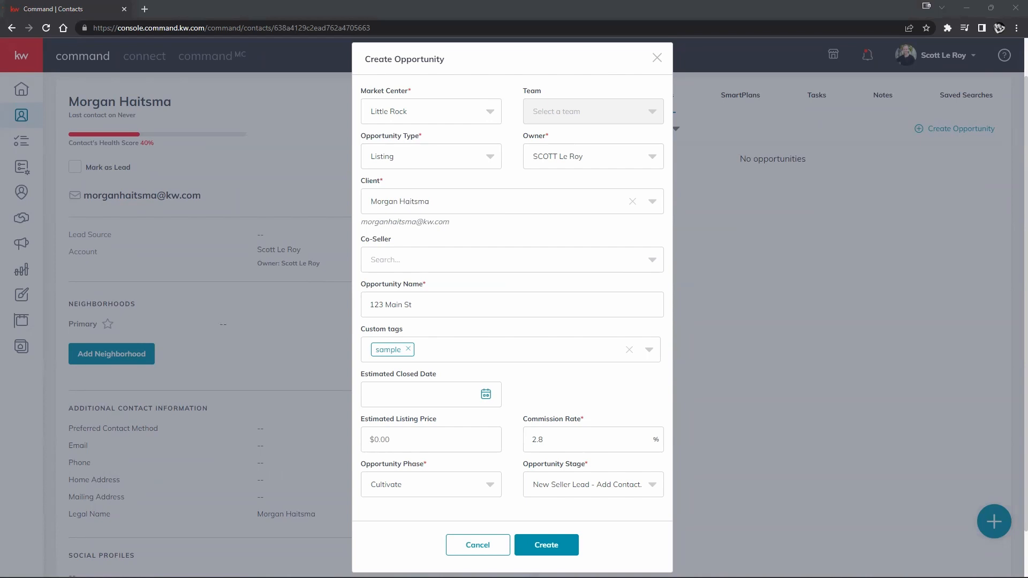
left_click(489, 112)
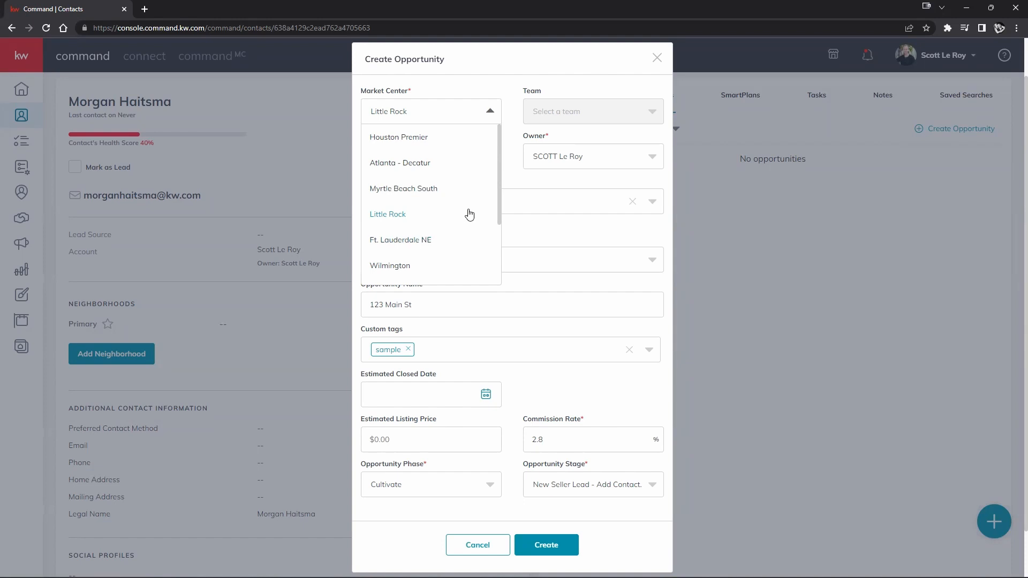
left_click(518, 177)
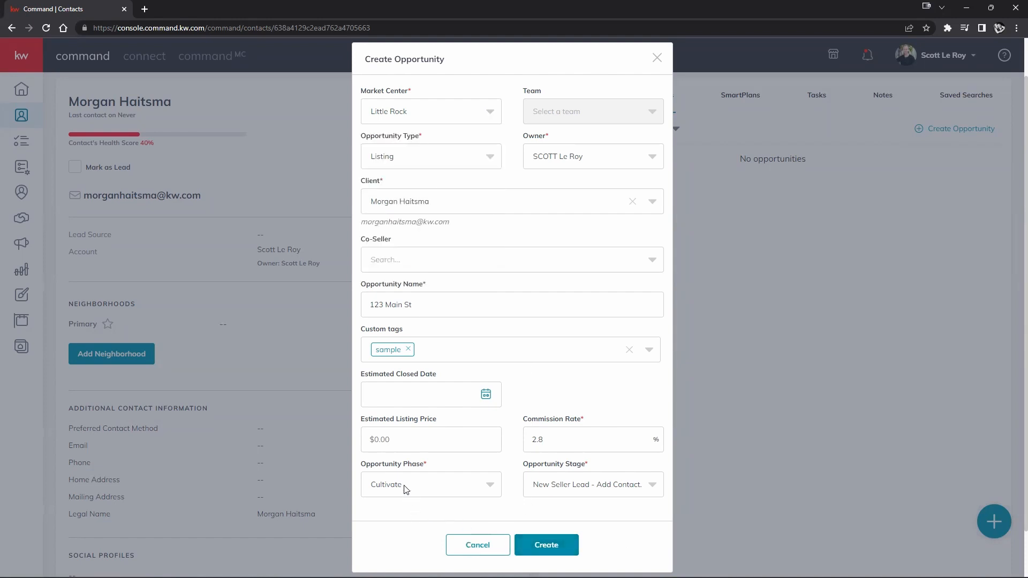
left_click(448, 118)
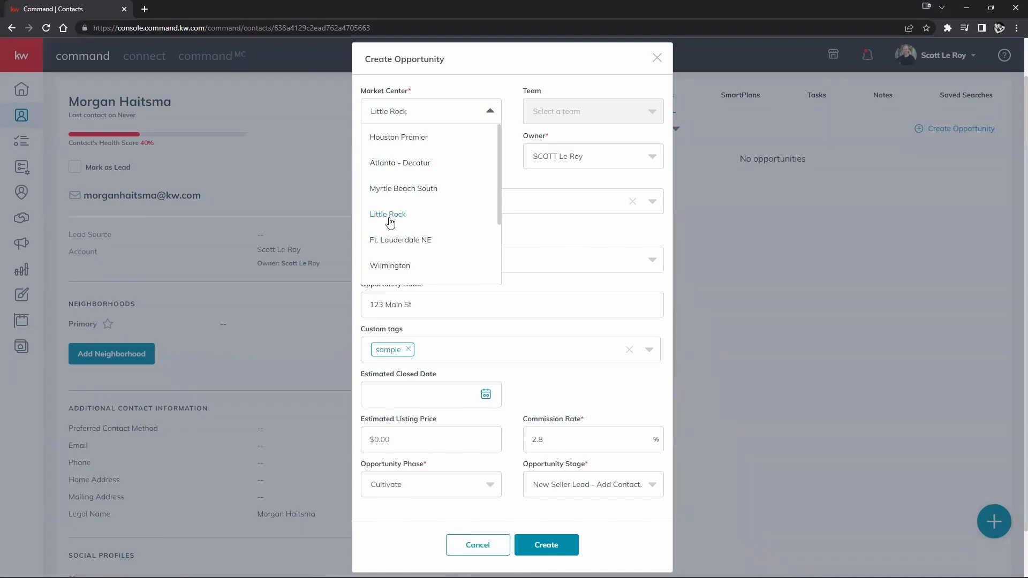
left_click(525, 184)
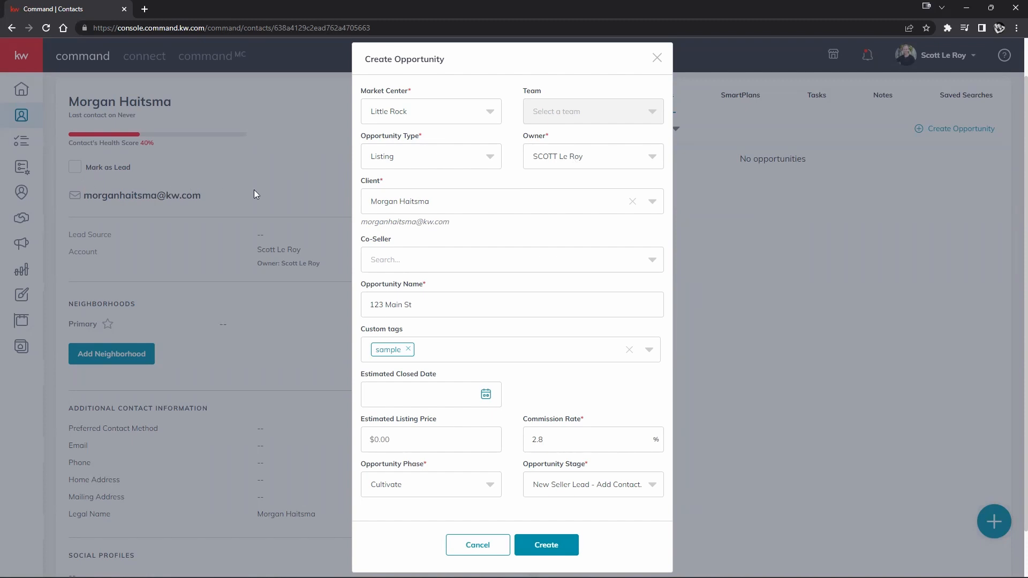
left_click(473, 167)
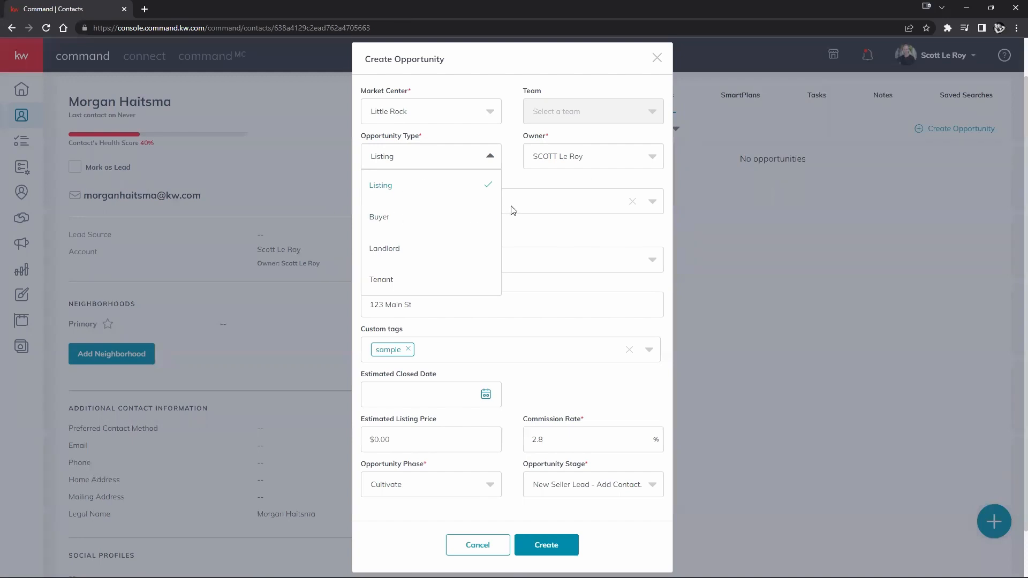
left_click(519, 226)
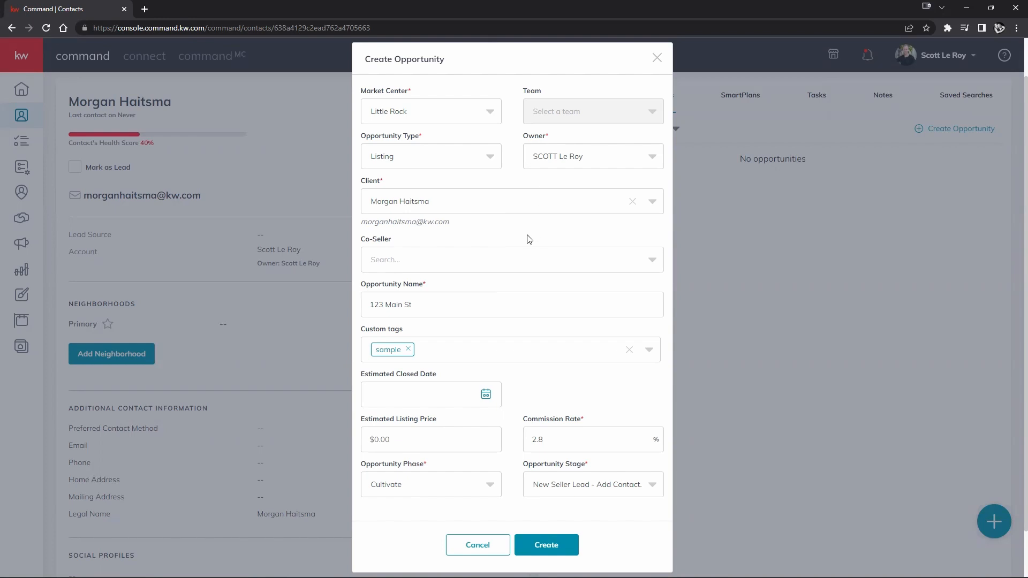
scroll(518, 285, "down", 1)
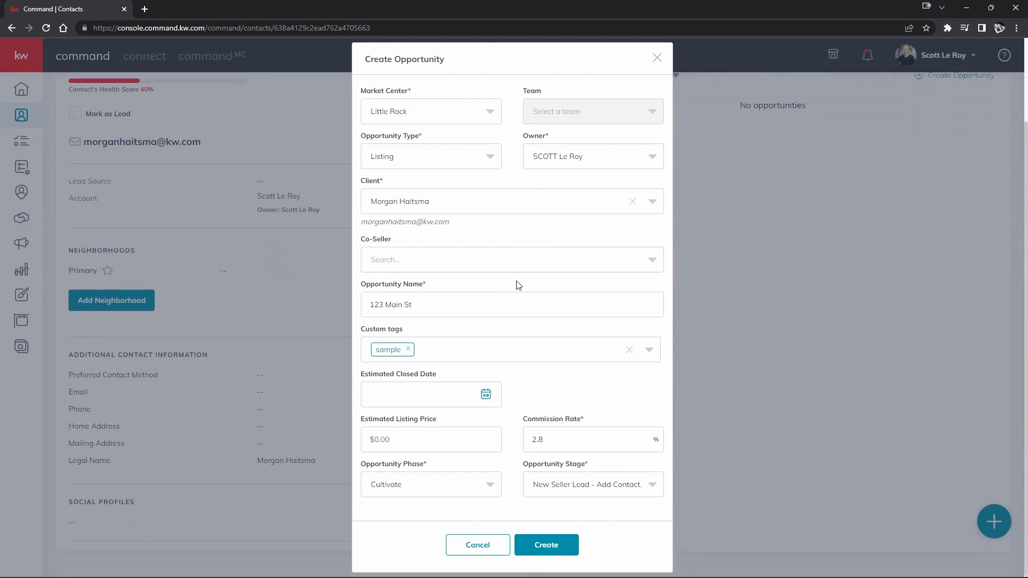
- Create the 123 Main St opportunity and scroll up to the contact's Opportunities tab
left_click(536, 545)
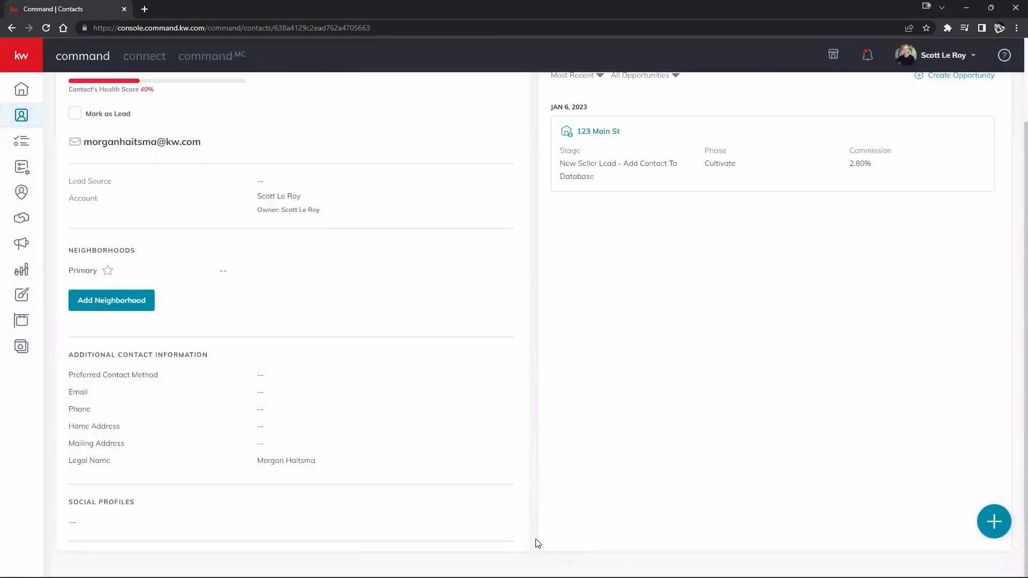
scroll(644, 475, "up", 1)
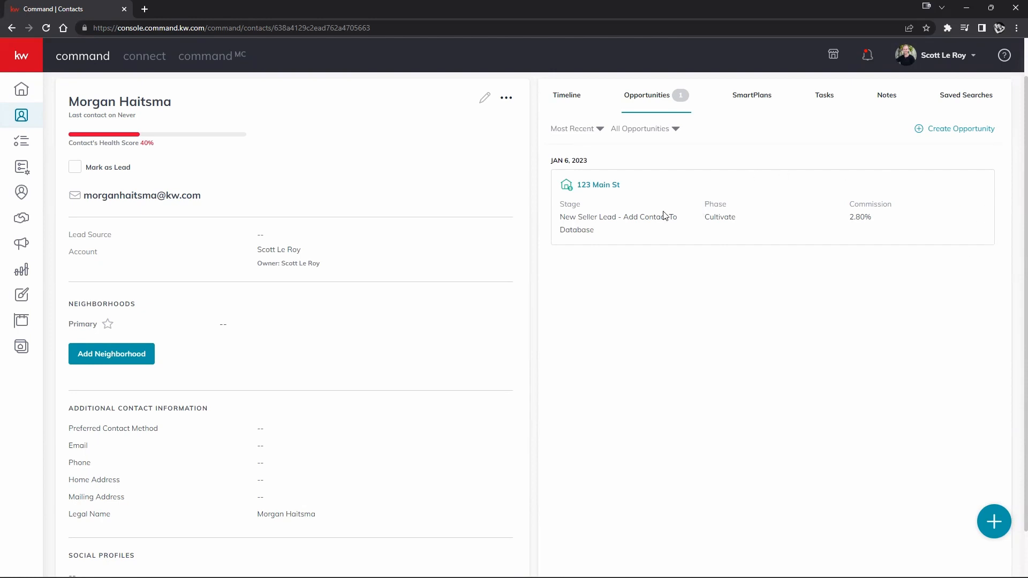
scroll(645, 241, "up", 1)
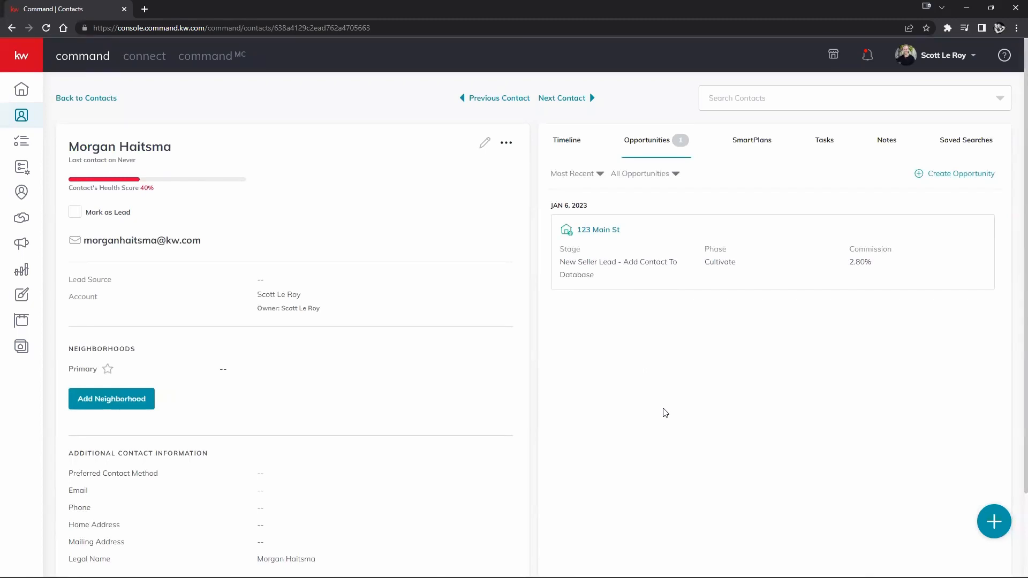
left_click(16, 57)
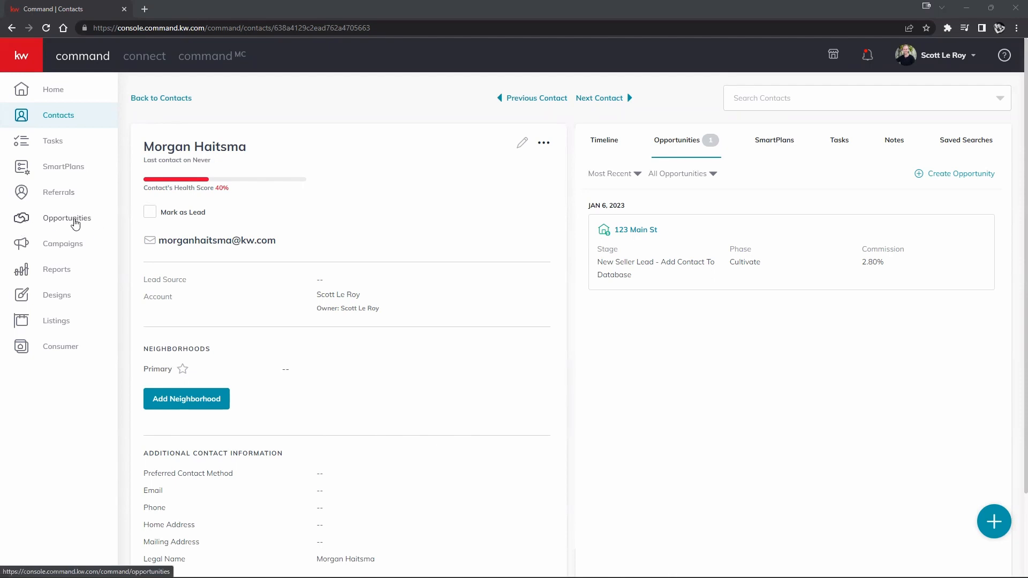
- Go to the Opportunities pipeline overview from the left navigation
left_click(75, 220)
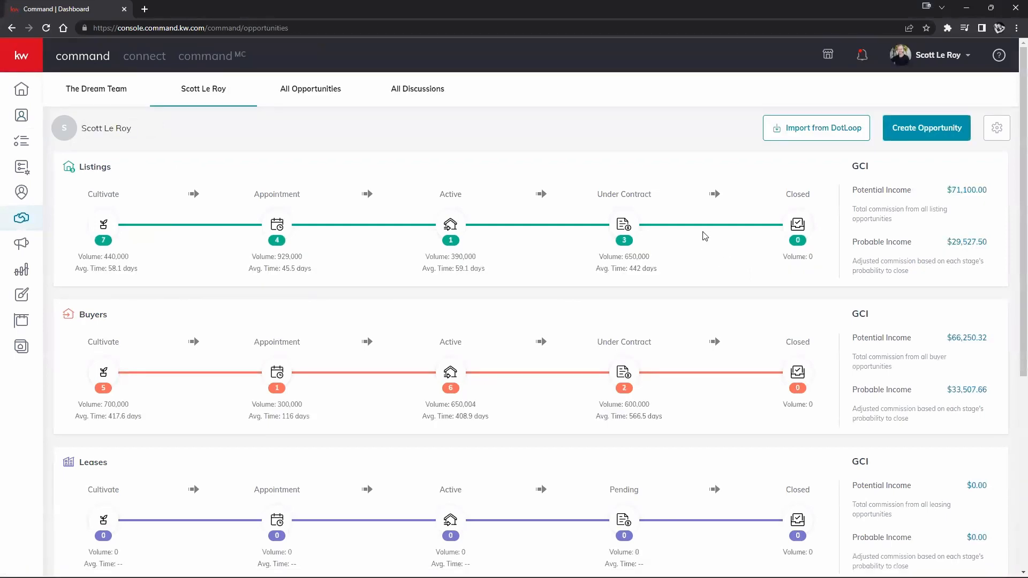
scroll(702, 247, "down", 2)
scroll(749, 192, "up", 2)
- Zoom the browser page in twice to enlarge the pipeline counts
left_click(1016, 28)
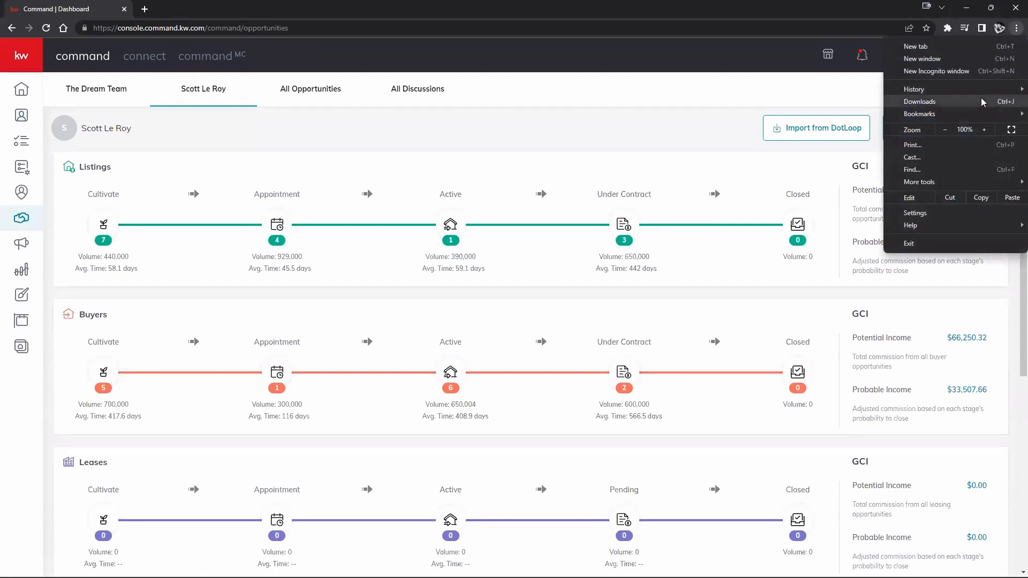
left_click(983, 130)
left_click(612, 129)
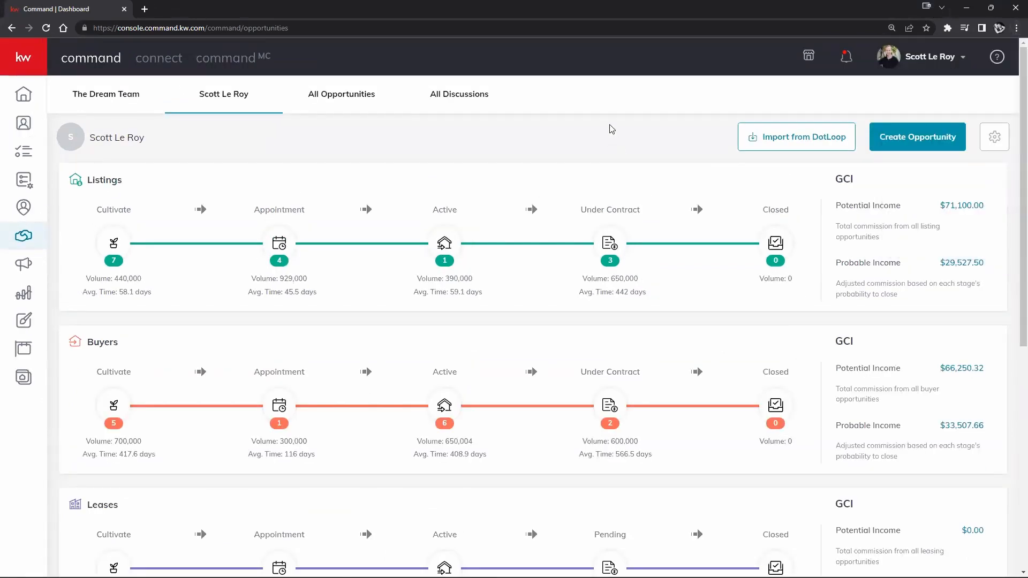
scroll(349, 259, "down", 1)
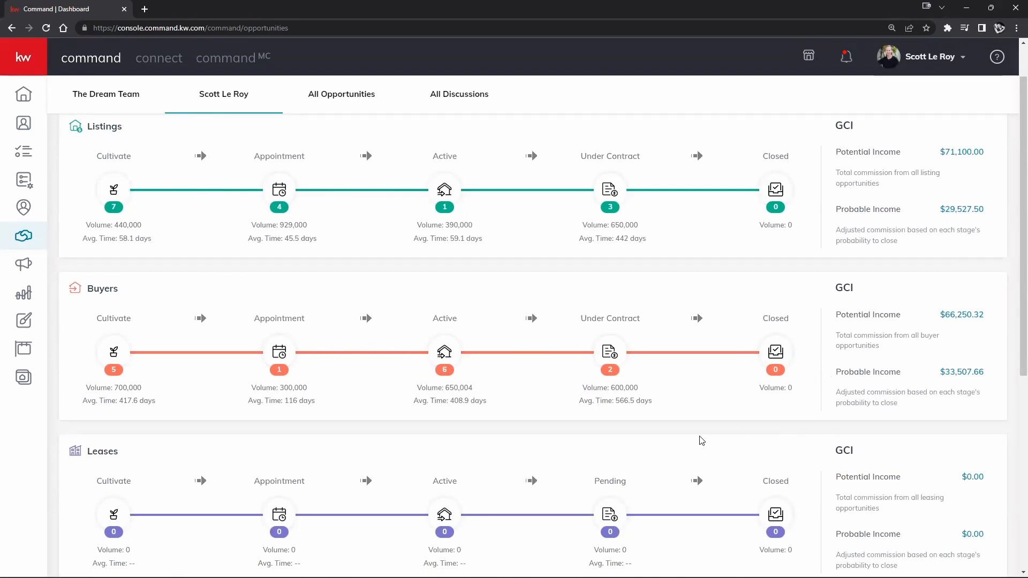
scroll(701, 440, "up", 1)
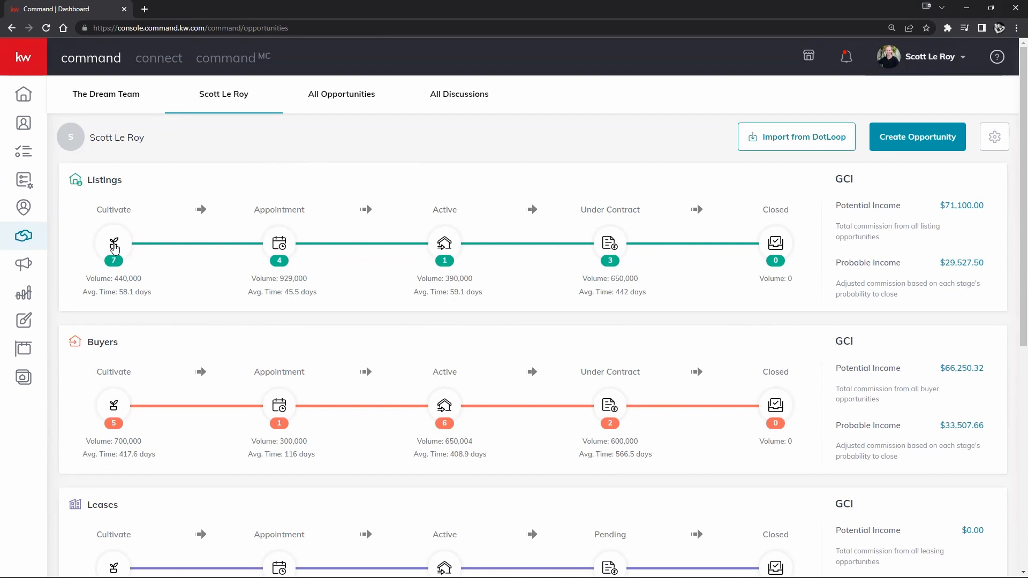
left_click(114, 247)
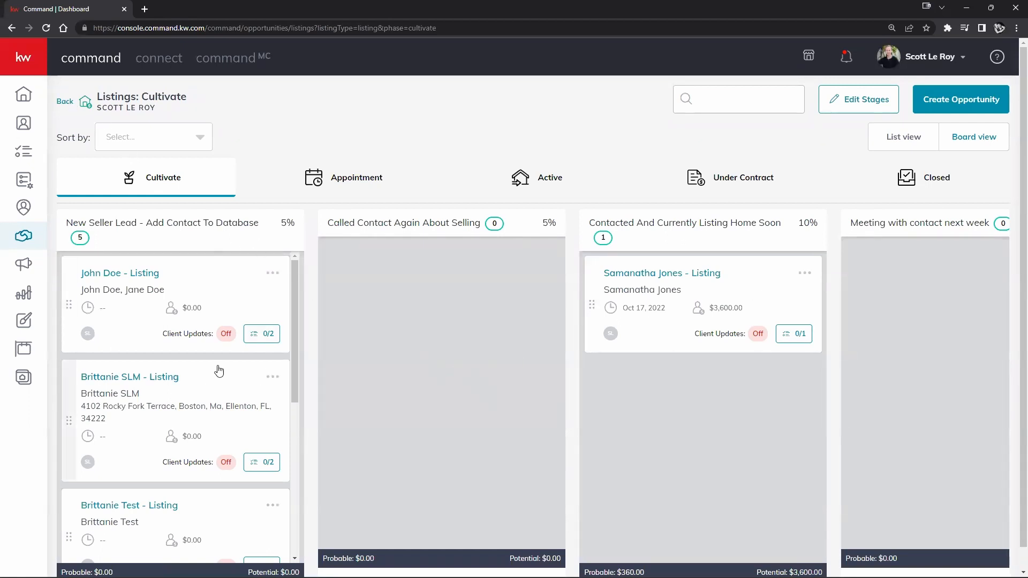
left_click(65, 102)
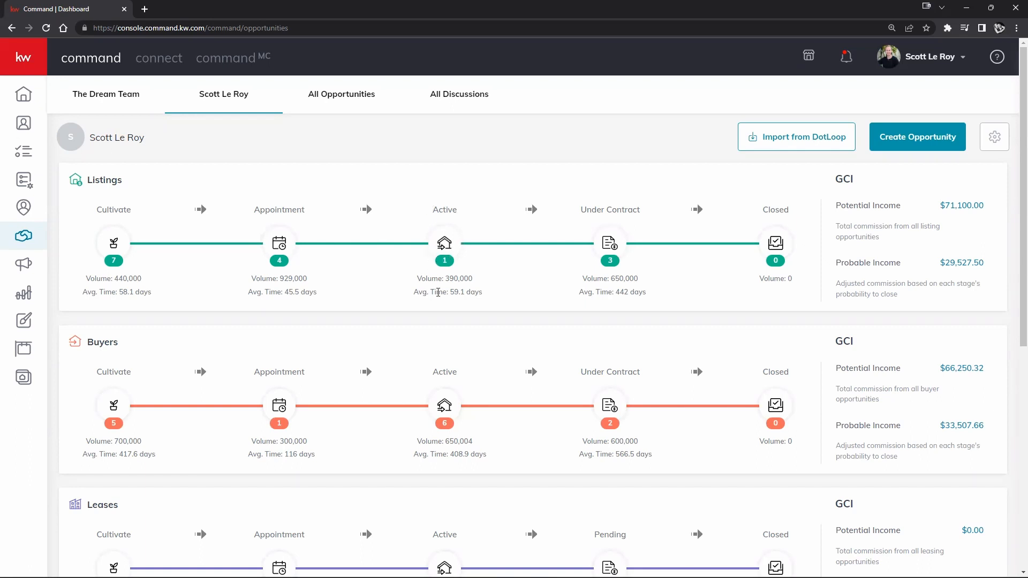
left_click(445, 246)
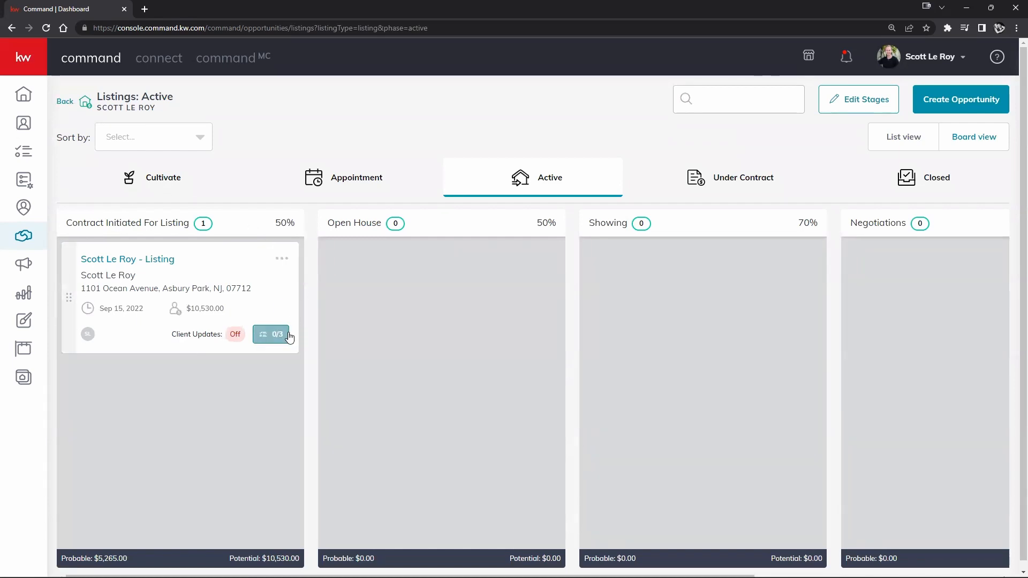
left_click(64, 102)
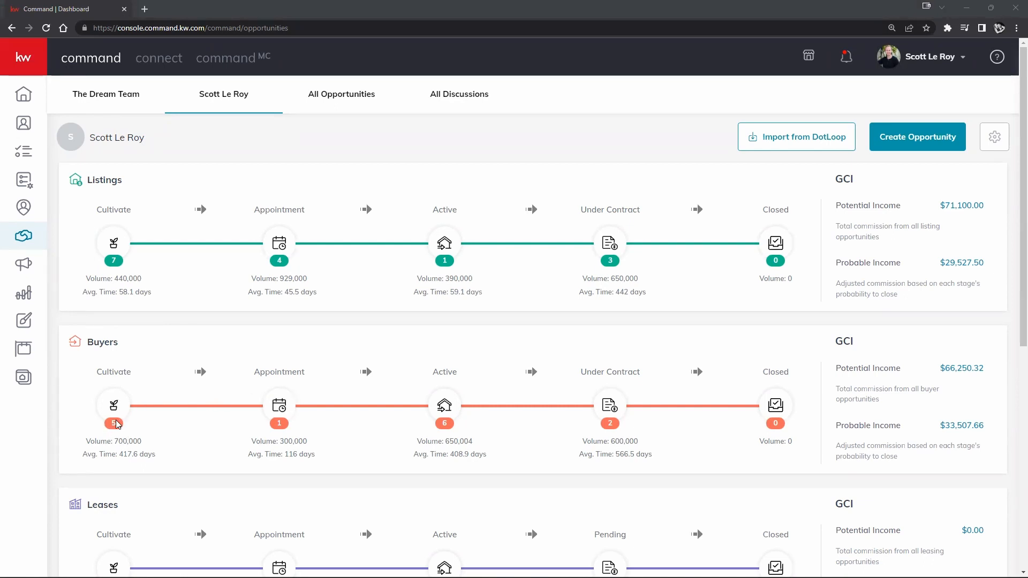
- Highlight Buyers pipeline figures: Cultivate volume 700,000, Appointment average time 116, Active 408
left_click_drag(84, 446, 150, 445)
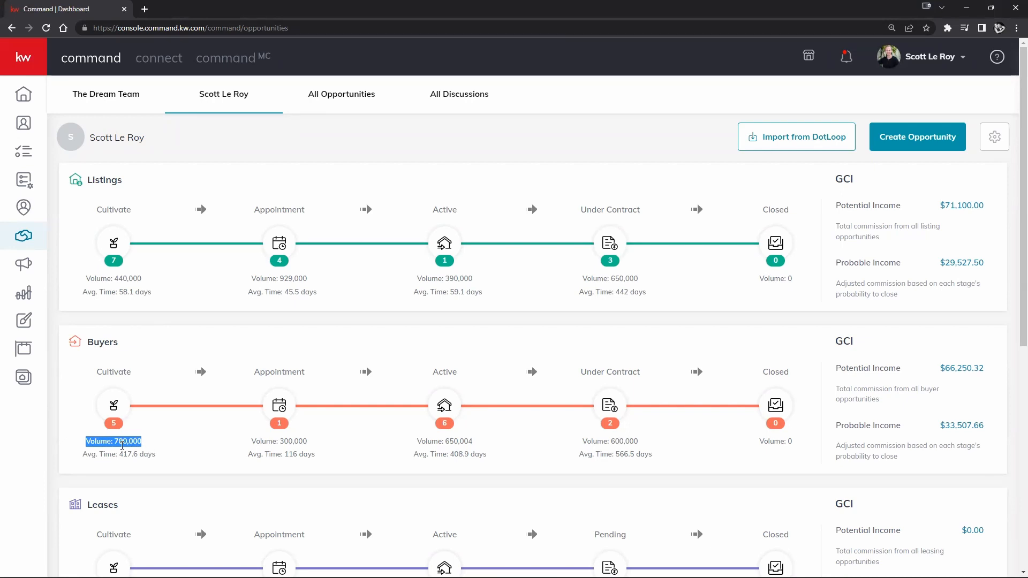
left_click_drag(83, 454, 153, 454)
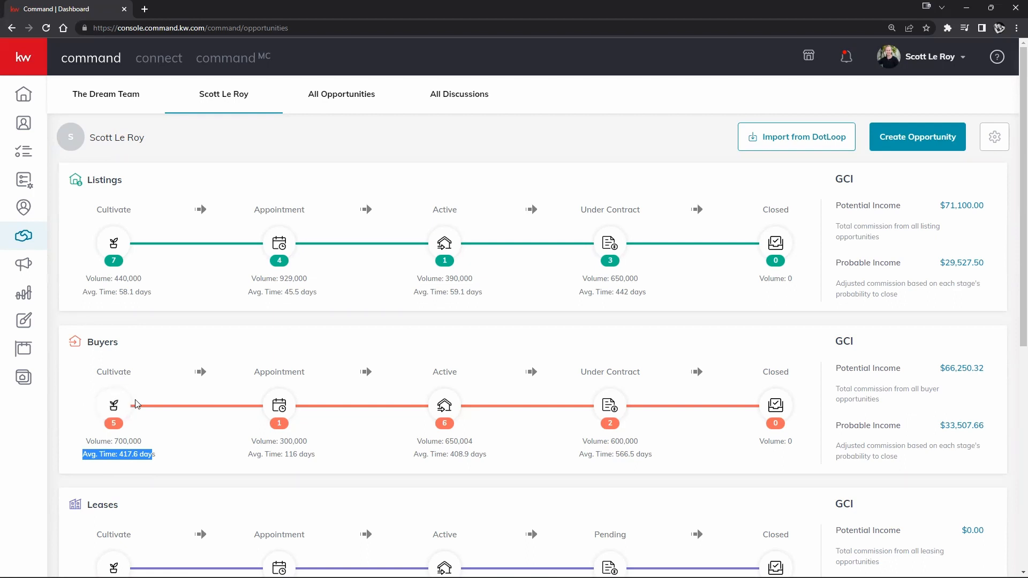
left_click(135, 465)
left_click_drag(120, 455, 149, 455)
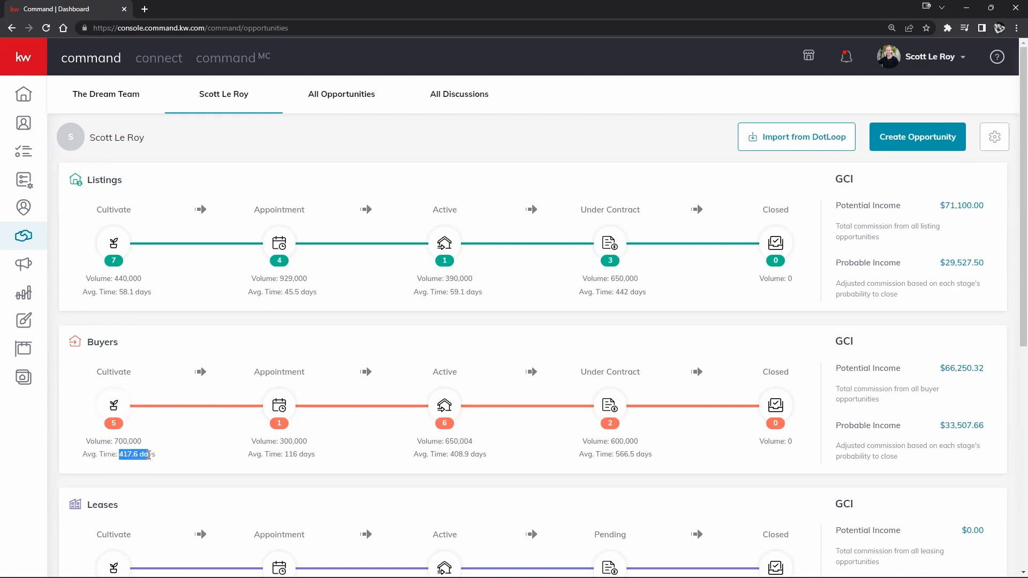
double_click(286, 455)
left_click_drag(452, 454, 464, 454)
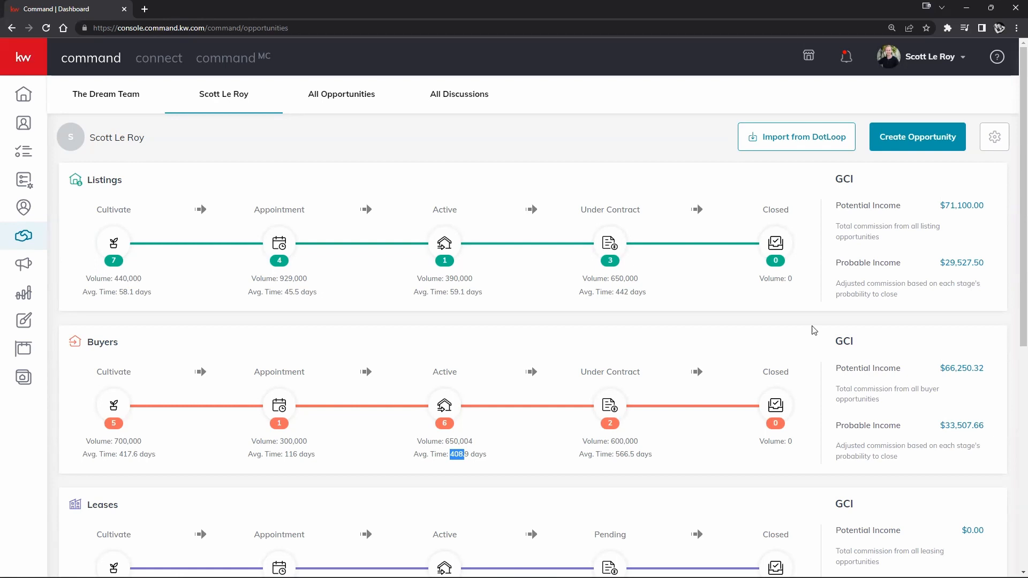
left_click(790, 315)
scroll(543, 340, "down", 2)
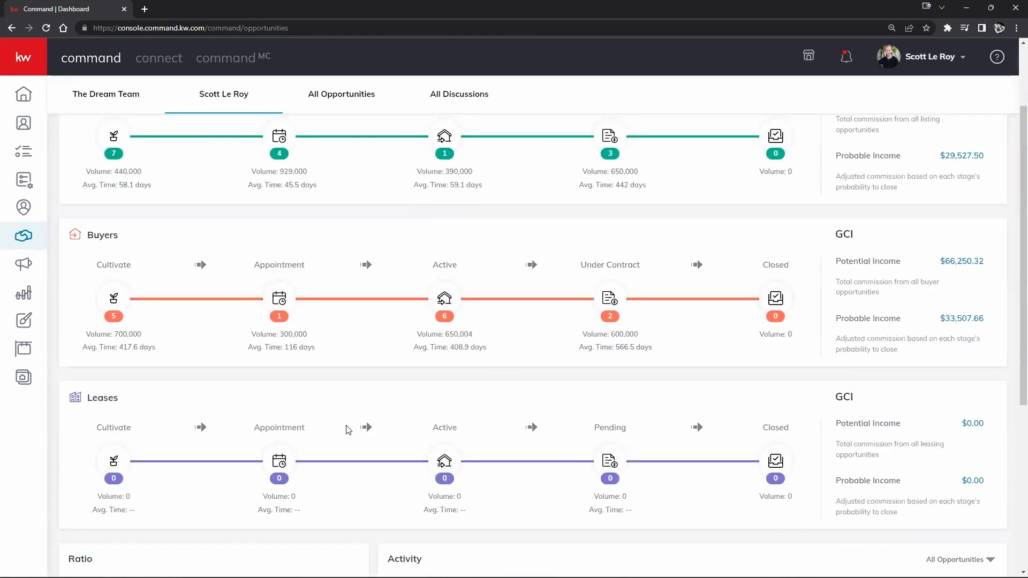
scroll(479, 459, "down", 5)
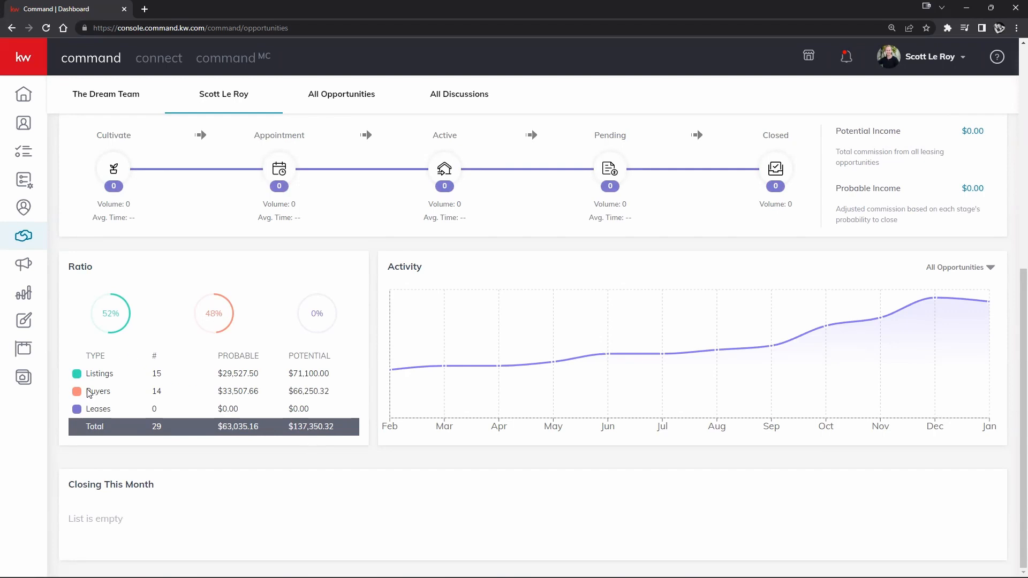
scroll(305, 220, "up", 5)
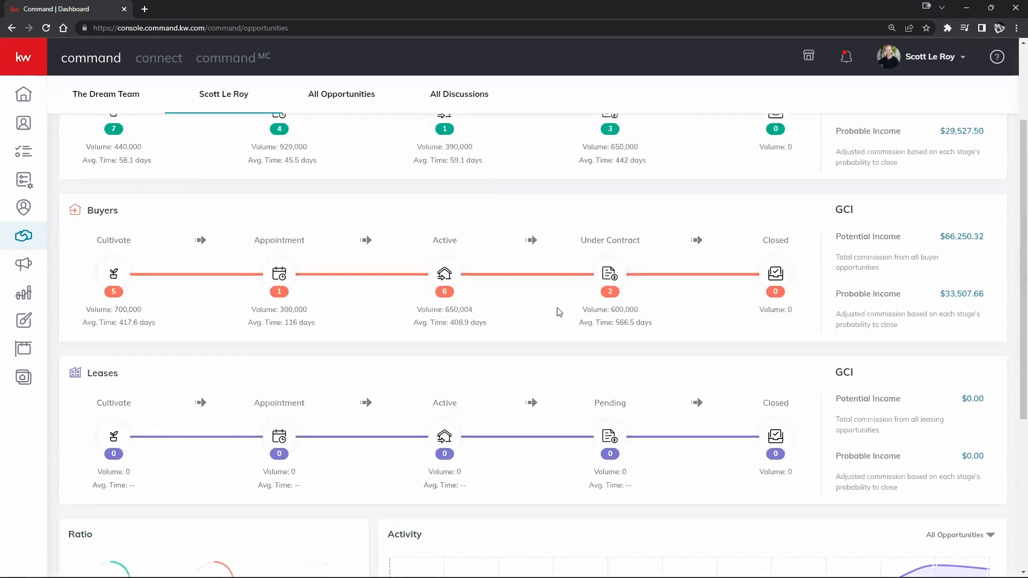
scroll(562, 316, "down", 5)
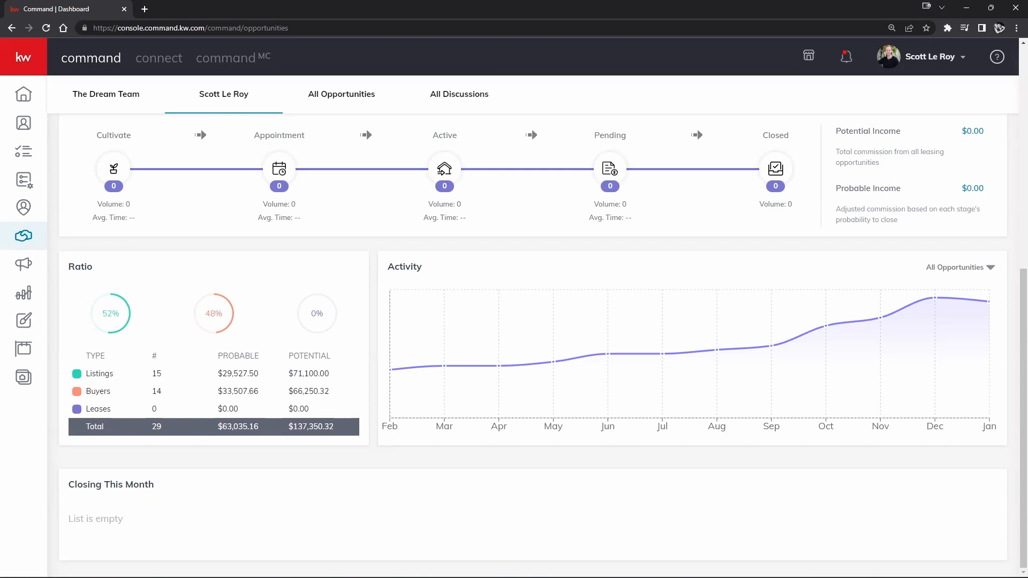
scroll(305, 367, "up", 7)
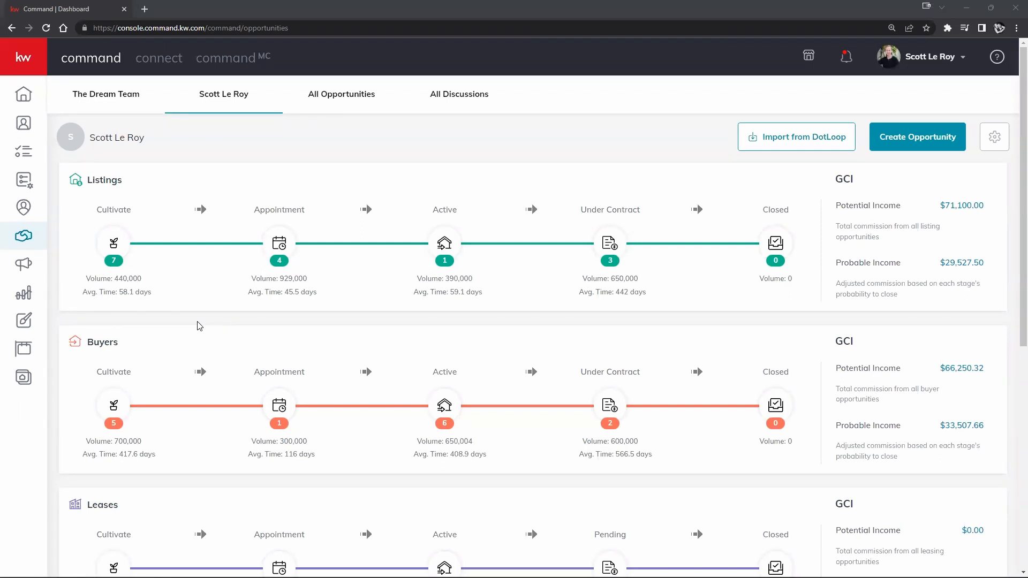
- Open the Listings Cultivate board and drag the top seller-lead card across stages into Appointment
left_click(111, 244)
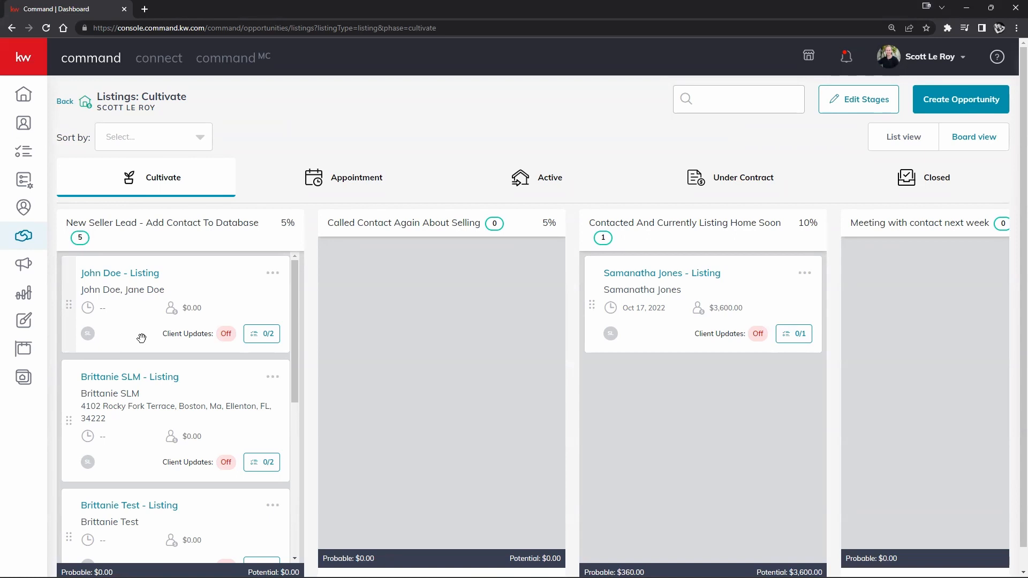
left_click_drag(141, 338, 372, 359)
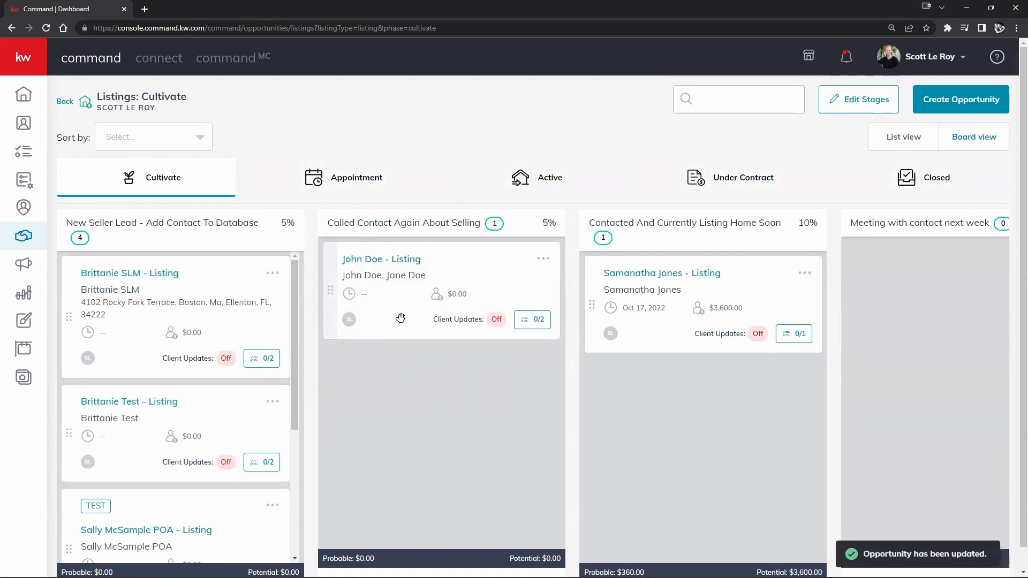
left_click_drag(401, 318, 671, 335)
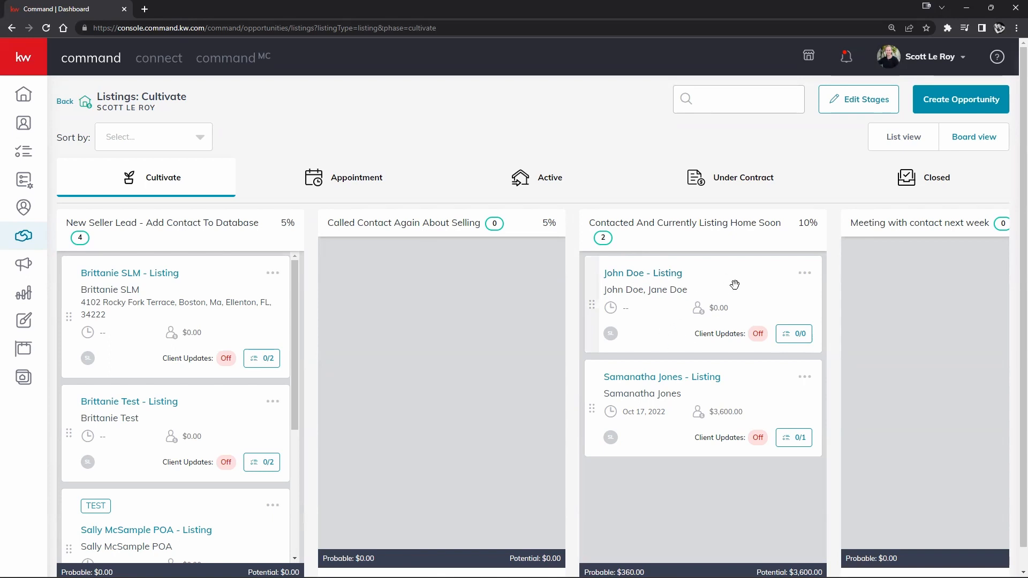
left_click_drag(669, 319, 447, 200)
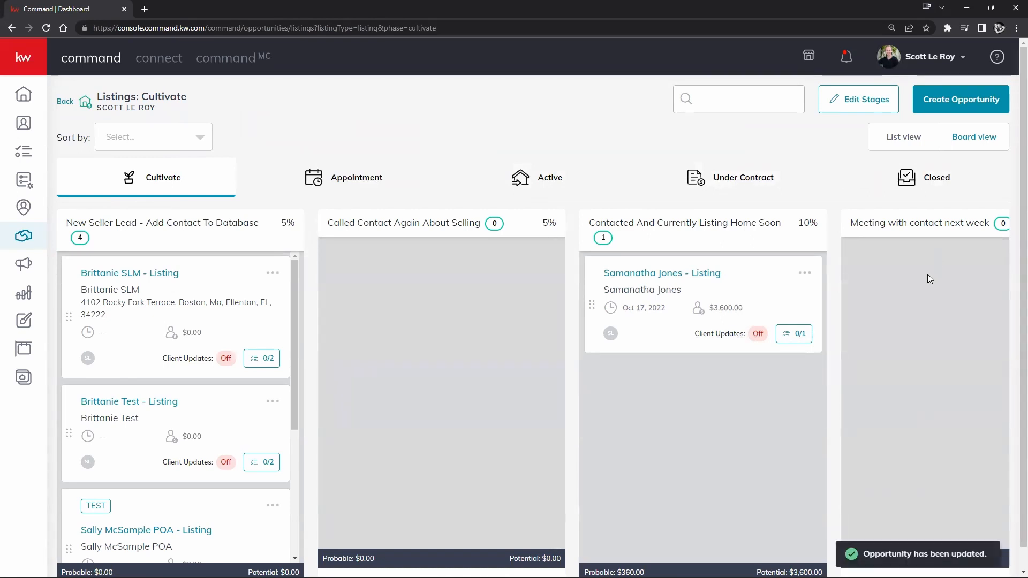
- Move the 123 Main Street listing from Scheduled into At Appointment With Clients, then go back
left_click(338, 179)
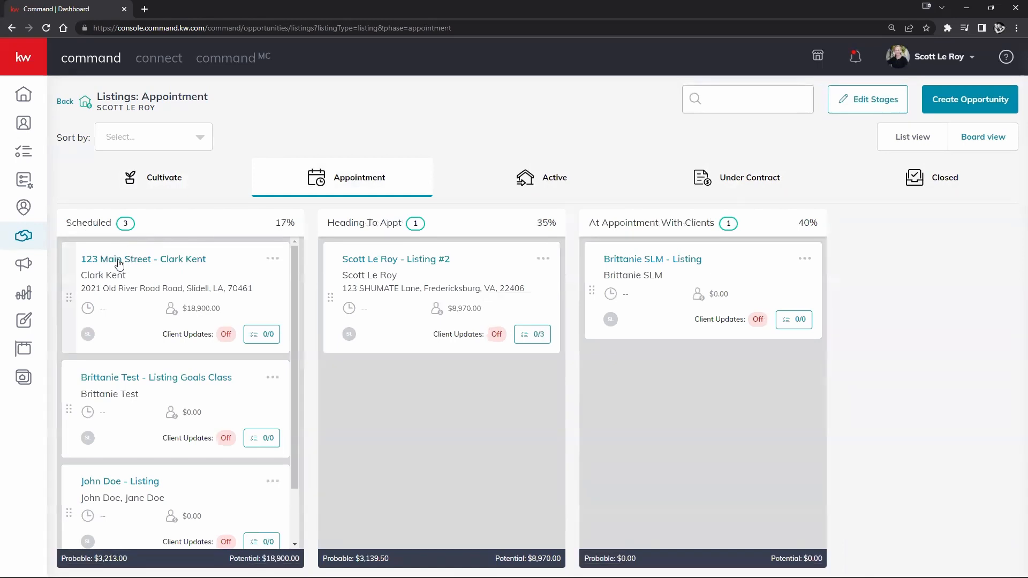
left_click_drag(120, 260, 613, 269)
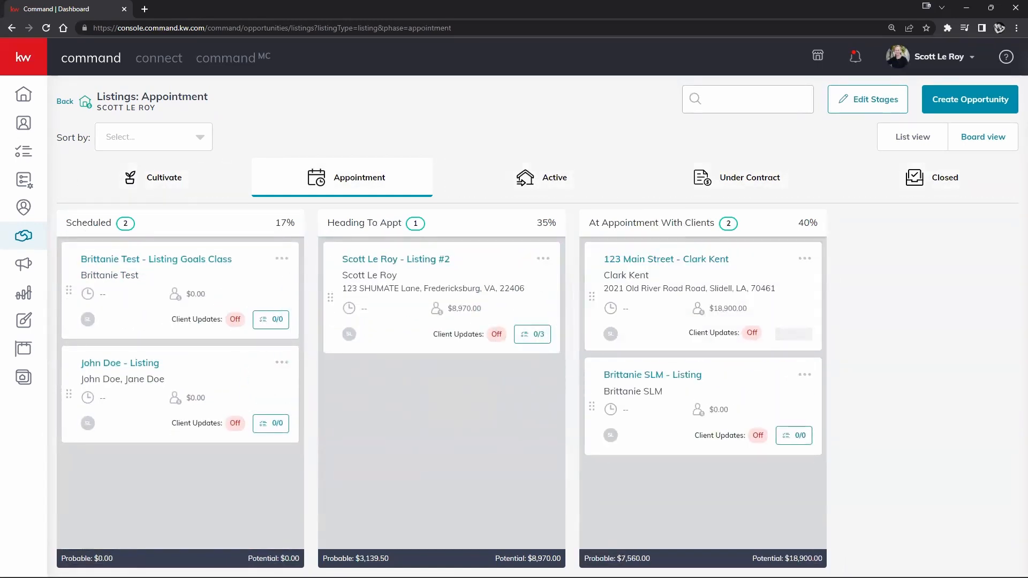
left_click(66, 104)
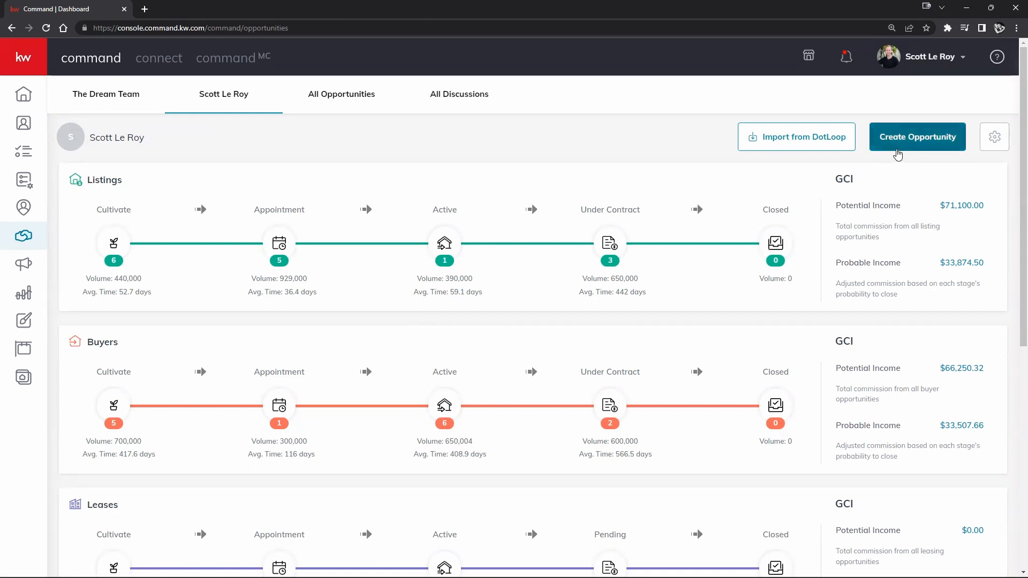
- Start a new opportunity with Market Center Little Rock and Opportunity Type Buyer
left_click(902, 151)
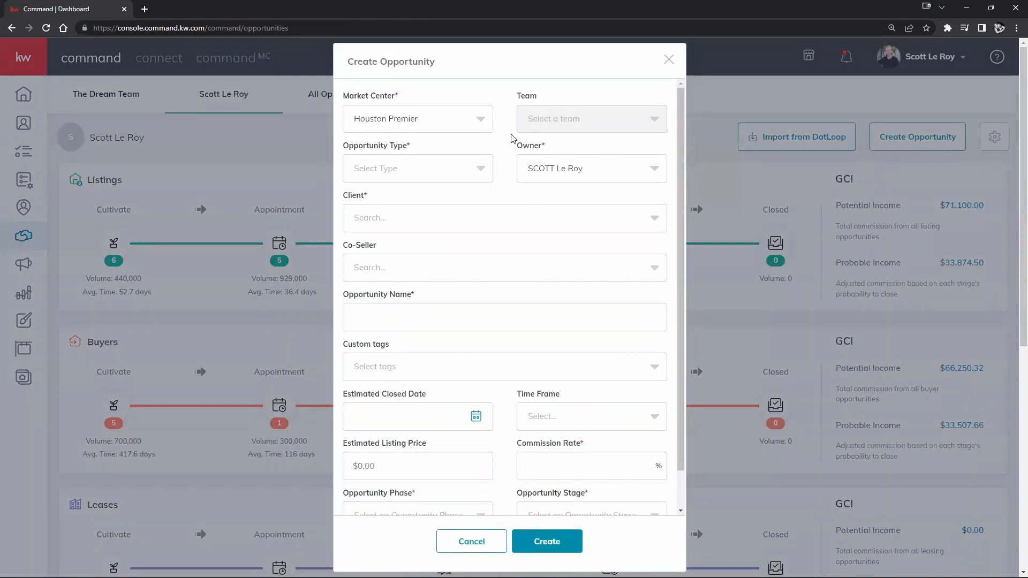
left_click(487, 119)
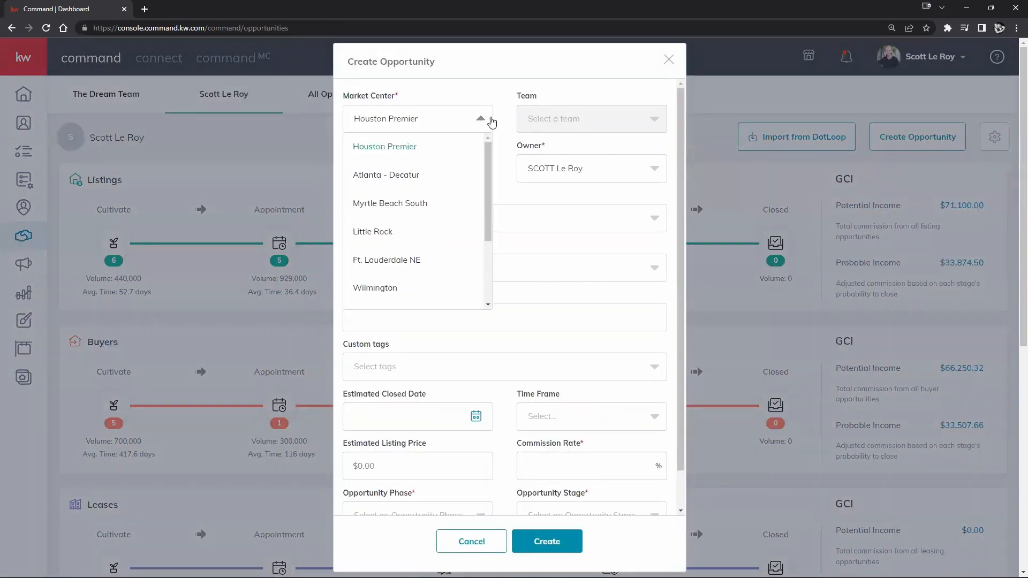
left_click(404, 233)
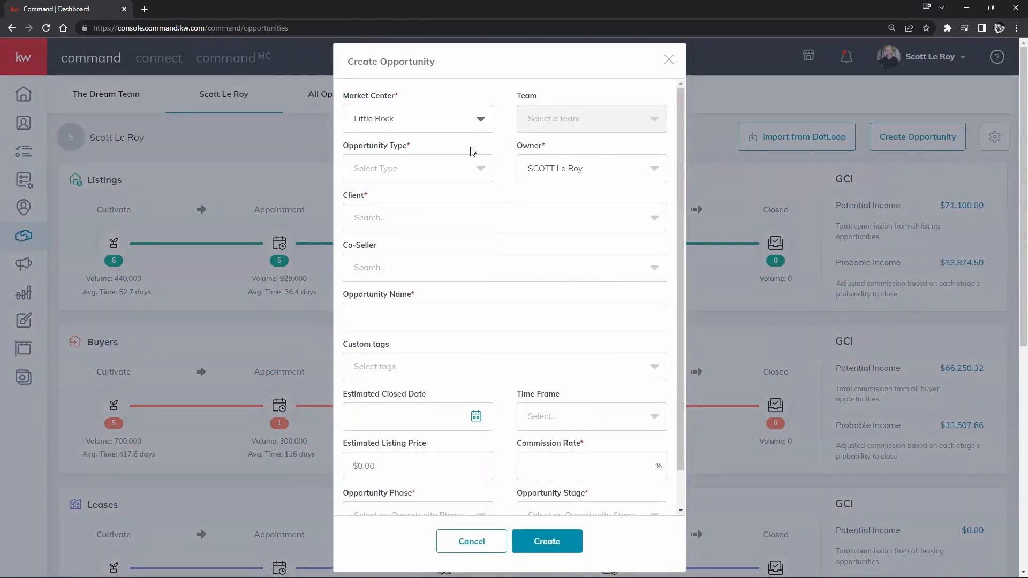
left_click(444, 160)
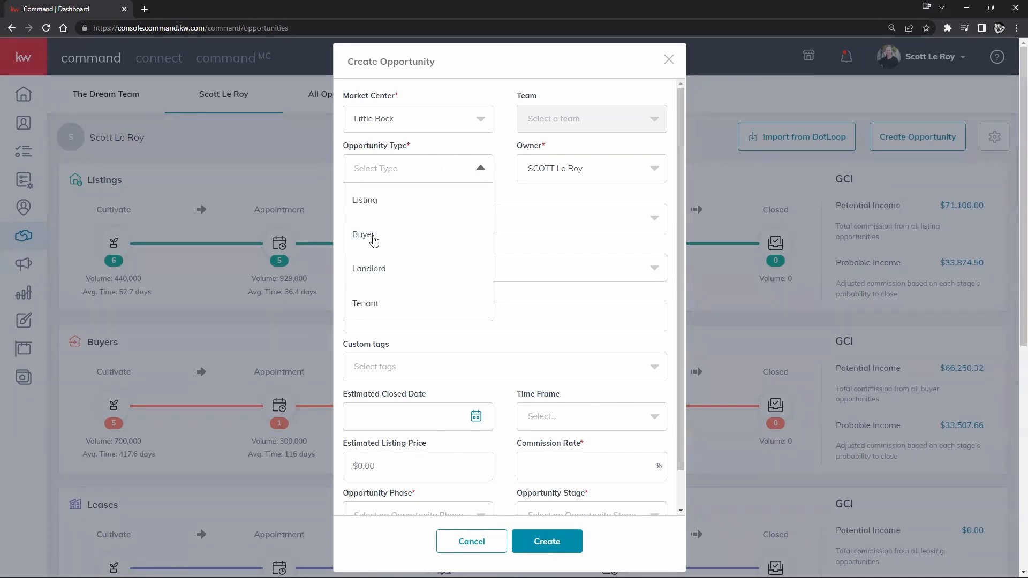
left_click(374, 239)
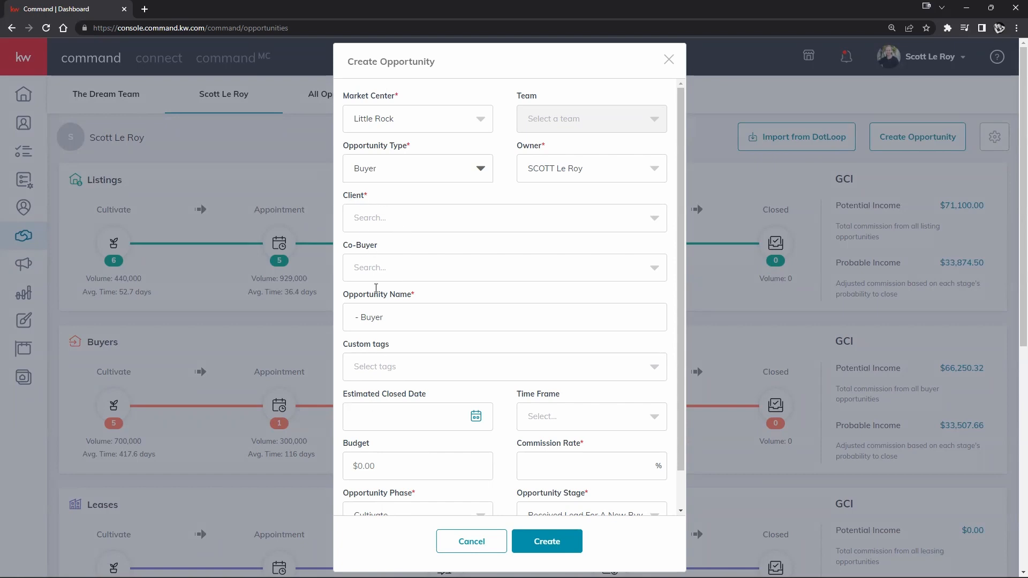
- Search for and select the client contact, keeping the auto-filled '- Buyer' opportunity name
left_click(419, 221)
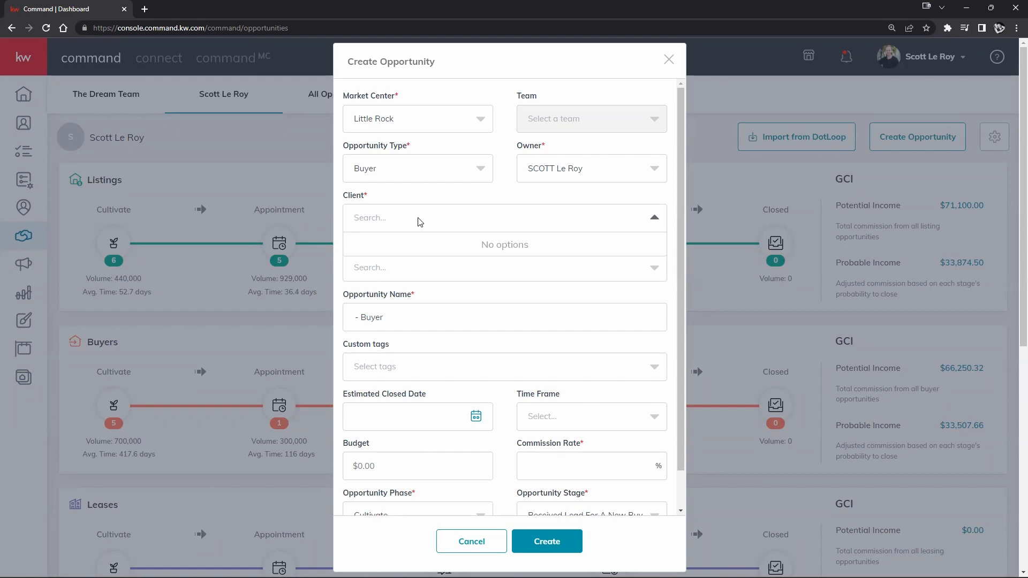
type("bob")
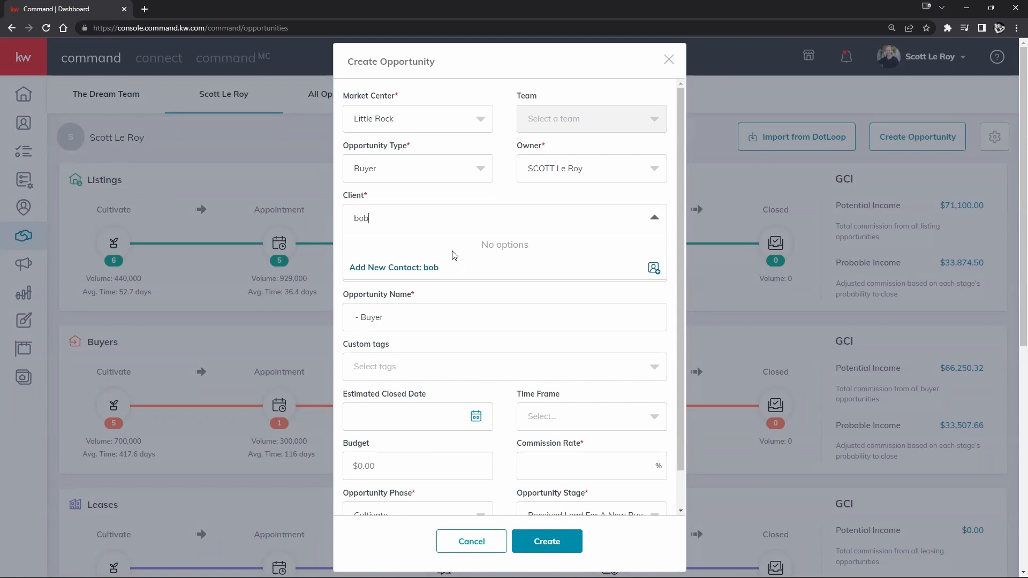
key("BackSpace")
key("BackSpace")
key("BackSpace")
type("morgan")
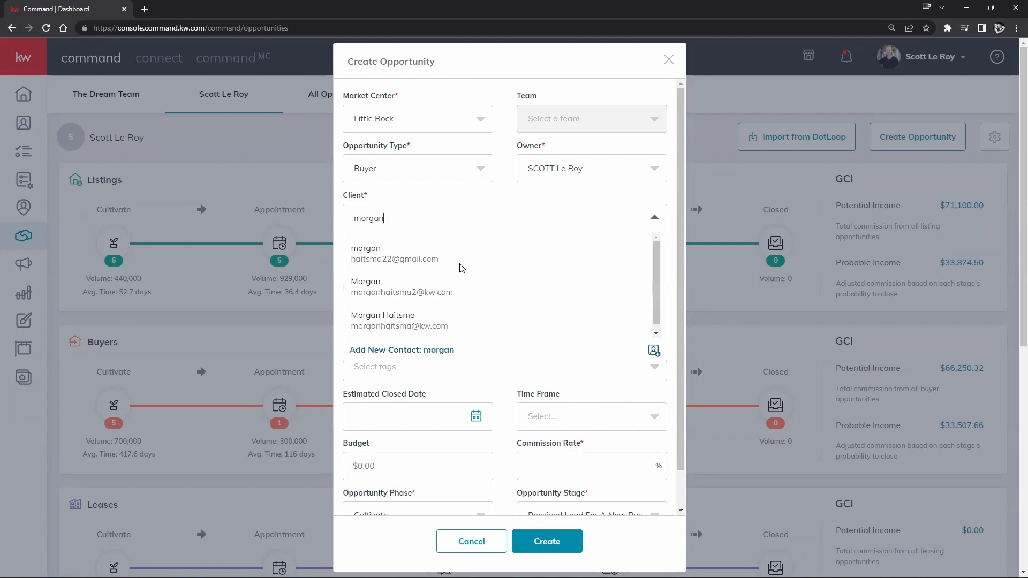
left_click(375, 323)
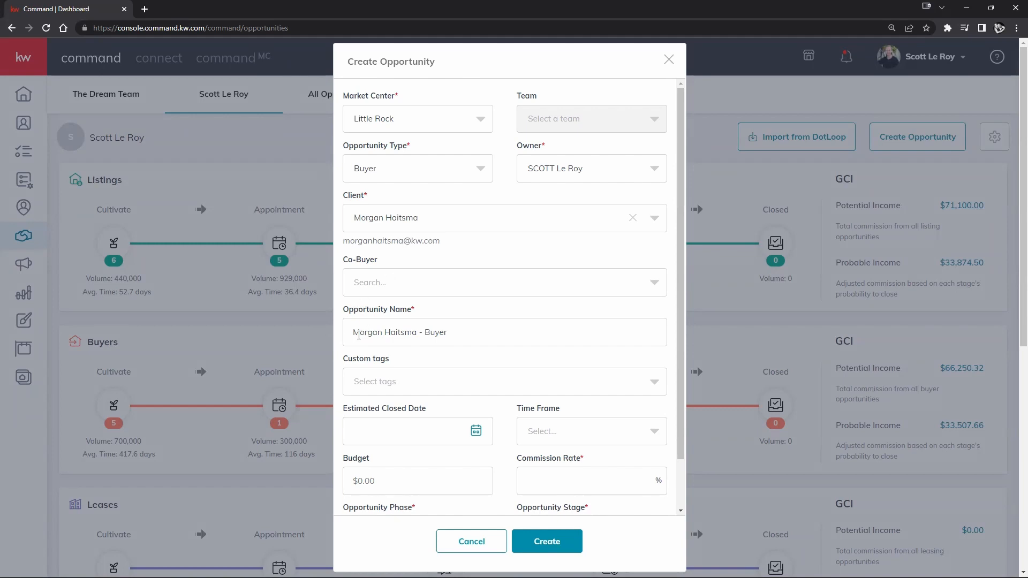
left_click_drag(353, 333, 478, 340)
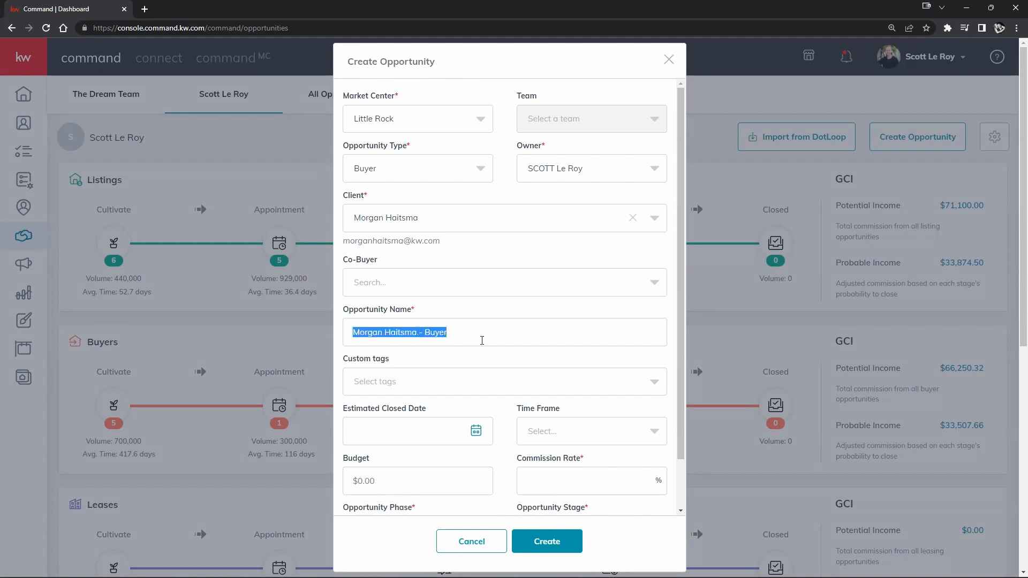
left_click(483, 339)
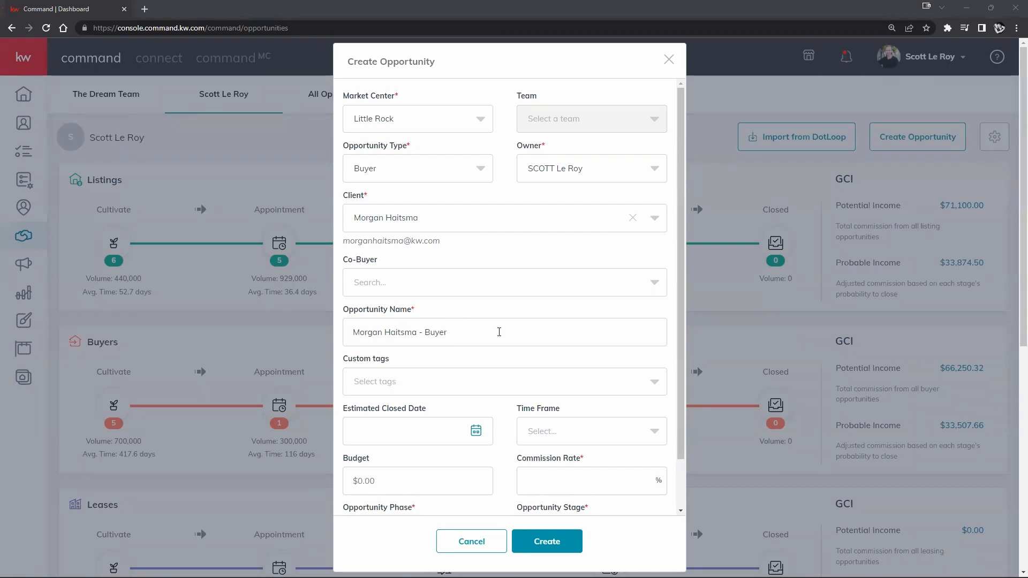
- Tag the buyer opportunity with the 'sample' custom tag
scroll(486, 340, "down", 1)
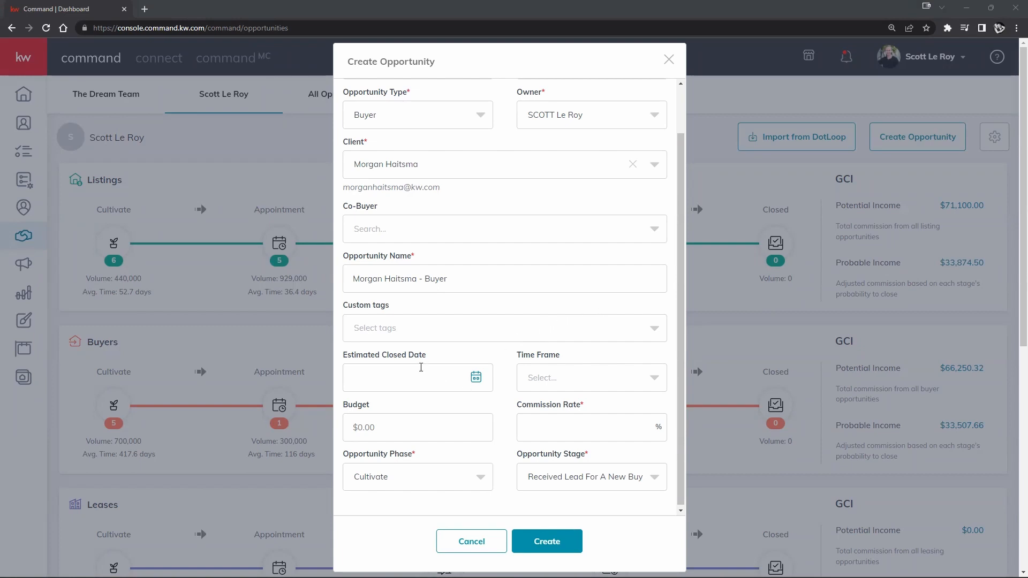
left_click(383, 328)
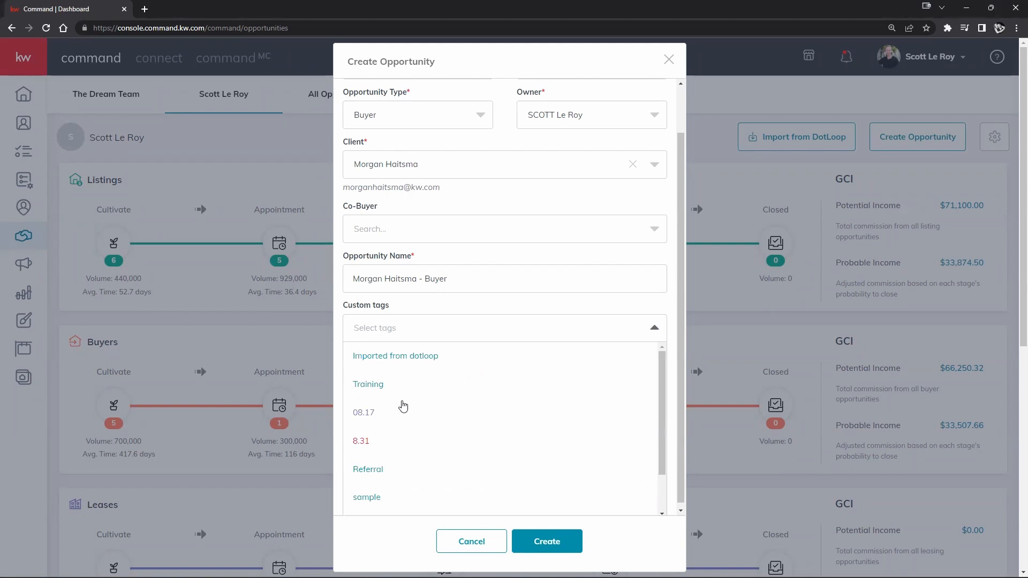
left_click(367, 497)
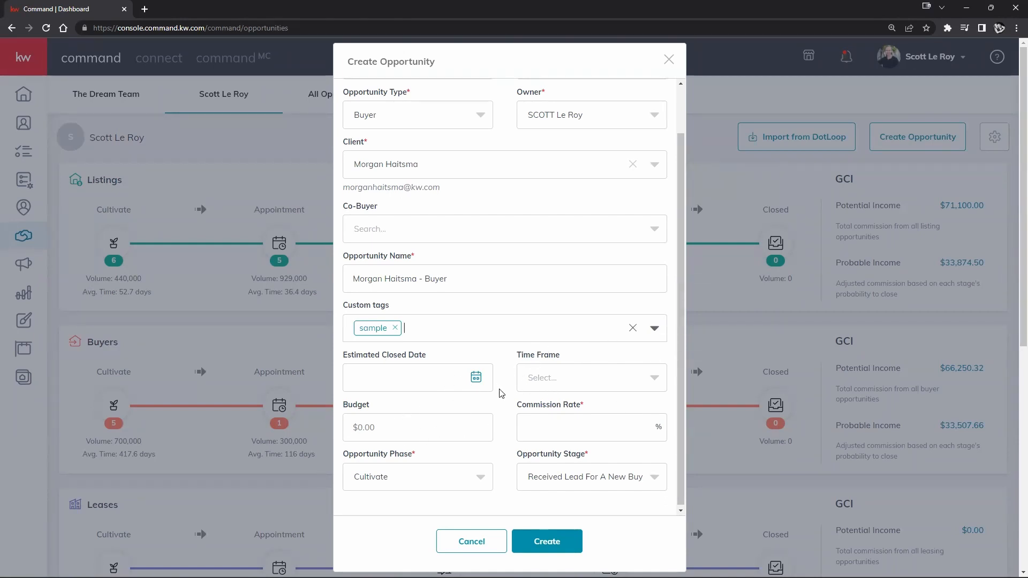
left_click(652, 378)
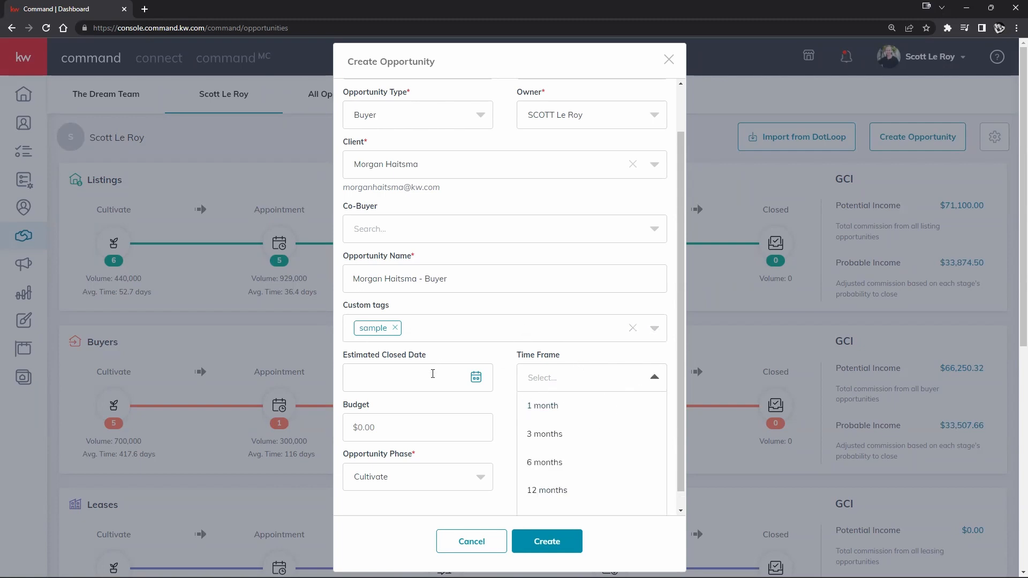
- Set the buyer opportunity's Time Frame to 3 months
left_click(562, 430)
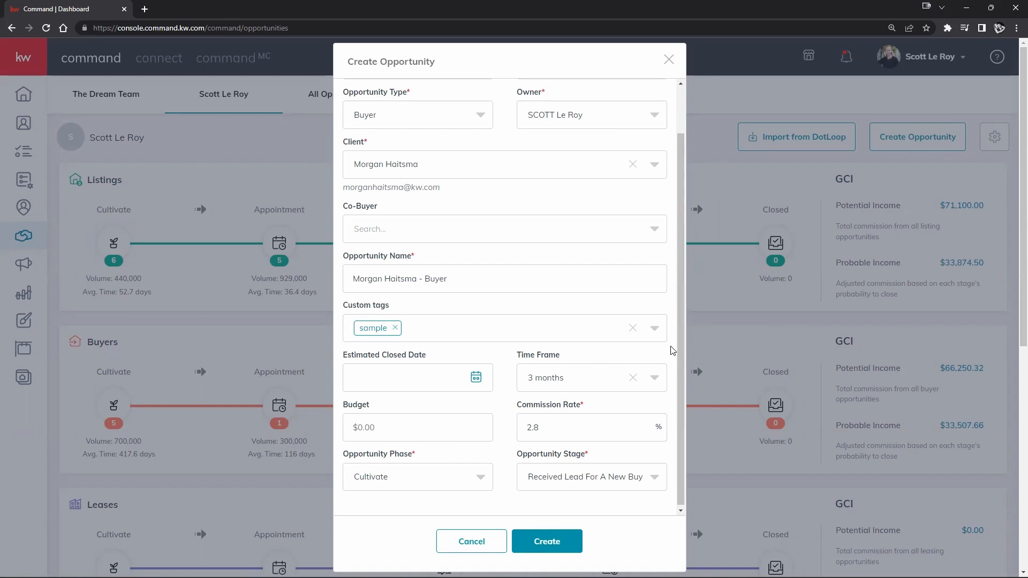
right_click(262, 208)
left_click(486, 355)
- Set Opportunity Phase to Active and Opportunity Stage to Negotiations
left_click(561, 480)
left_click(443, 479)
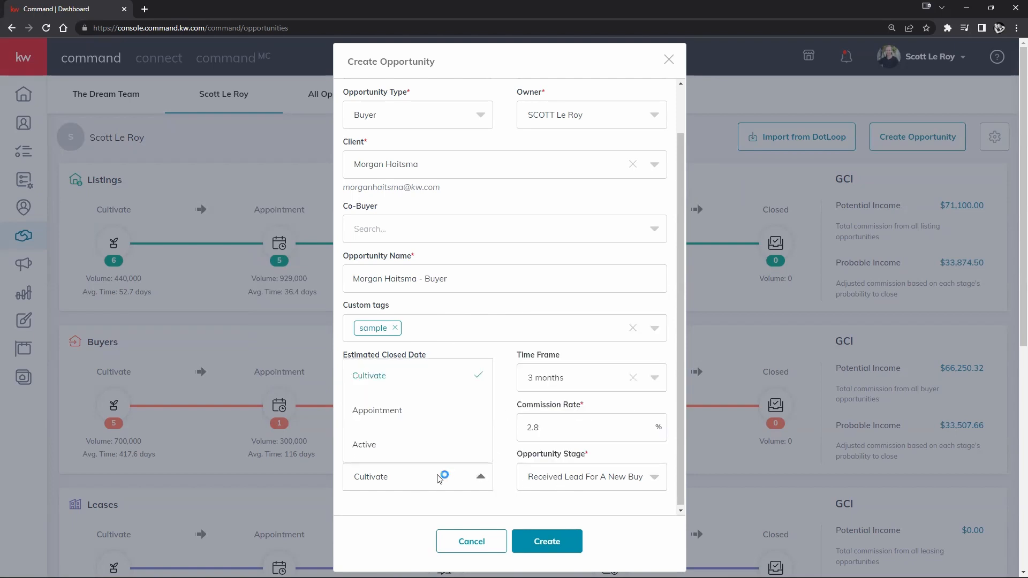
left_click(418, 445)
left_click(584, 464)
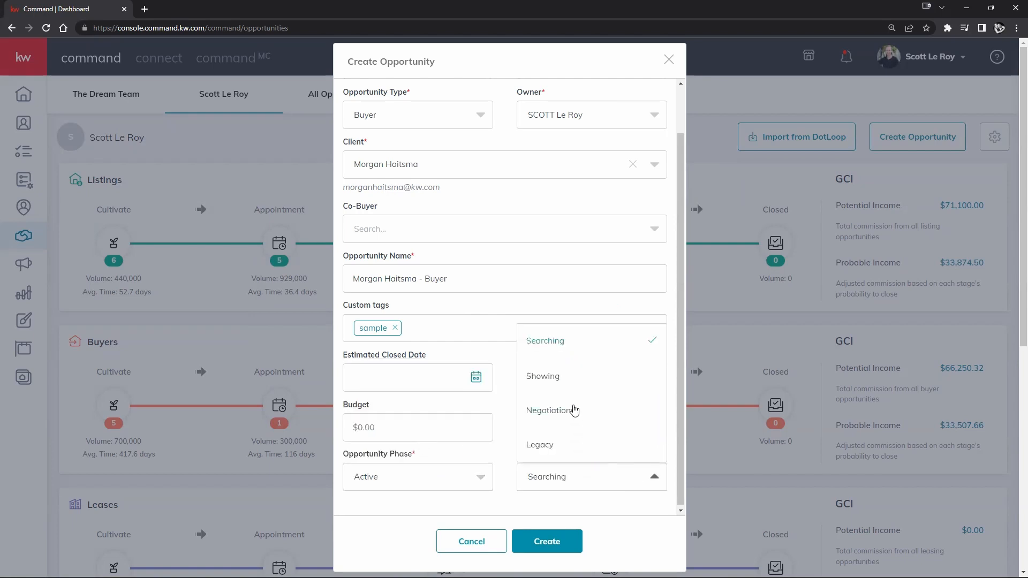
left_click(573, 412)
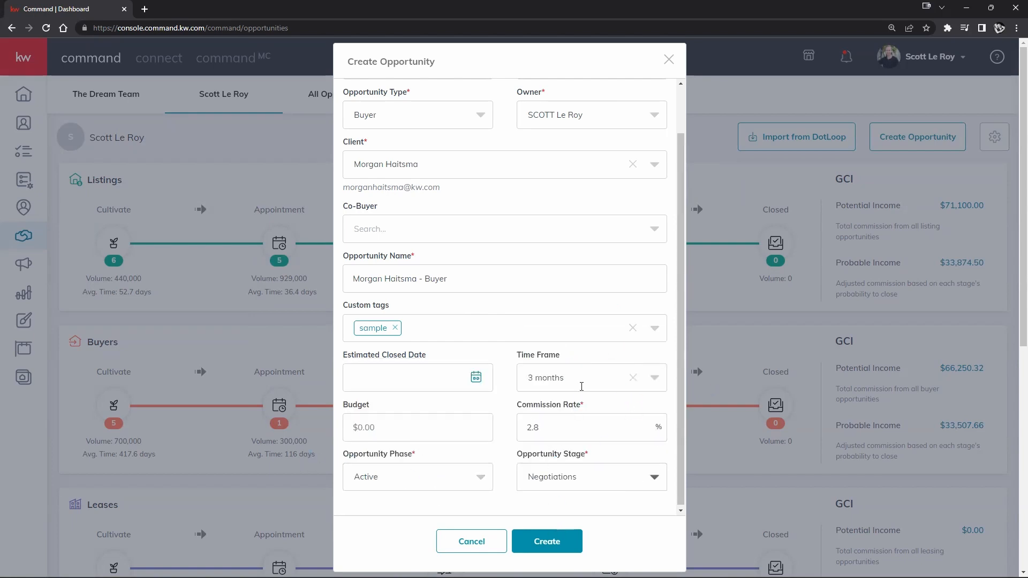
- Save the new buyer opportunity and return to the Buyers: Active board
left_click(536, 533)
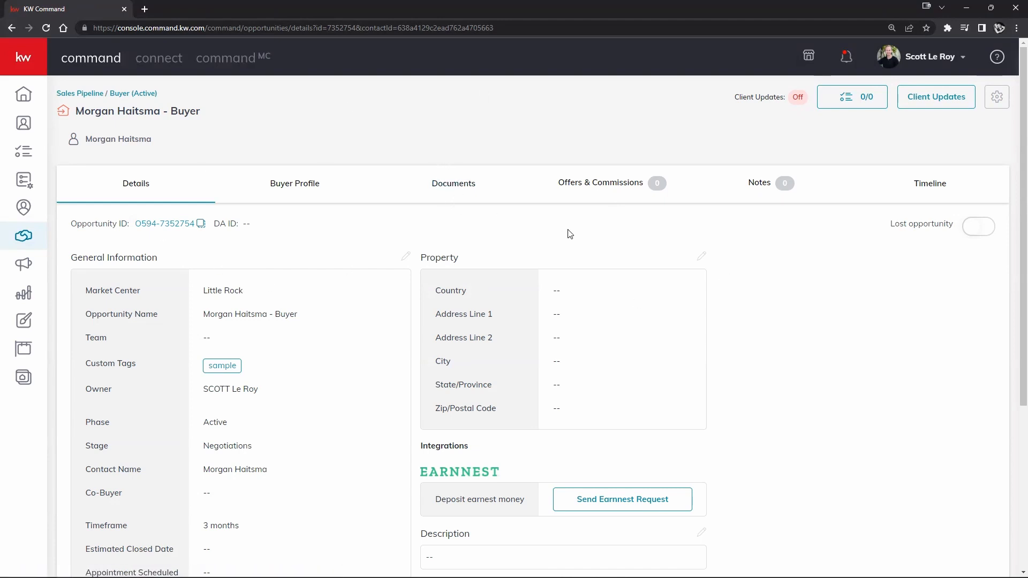
left_click(124, 93)
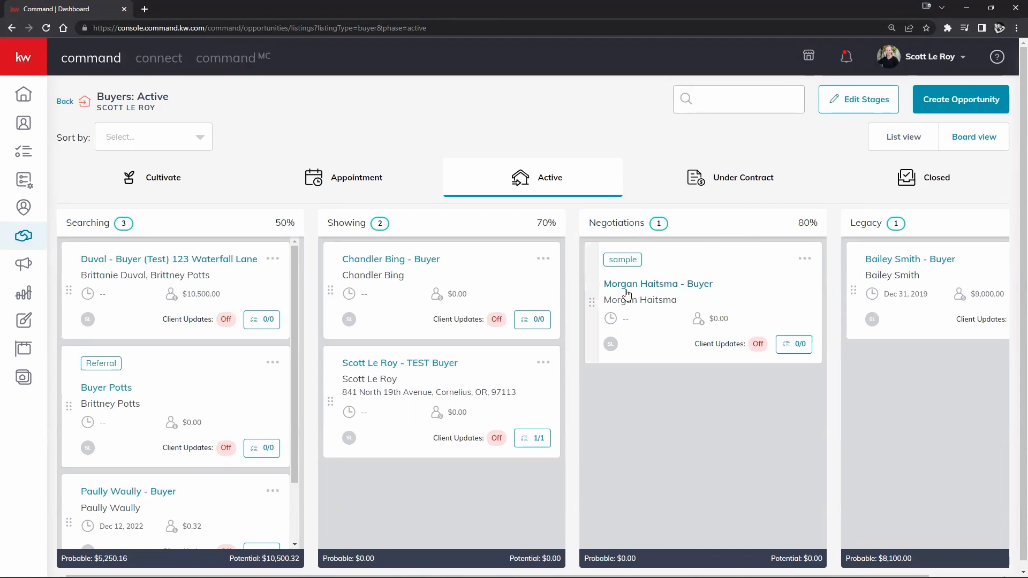
- Drag the new buyer's card between stages to demonstrate it, then open its opportunity details
left_click_drag(622, 294, 693, 353)
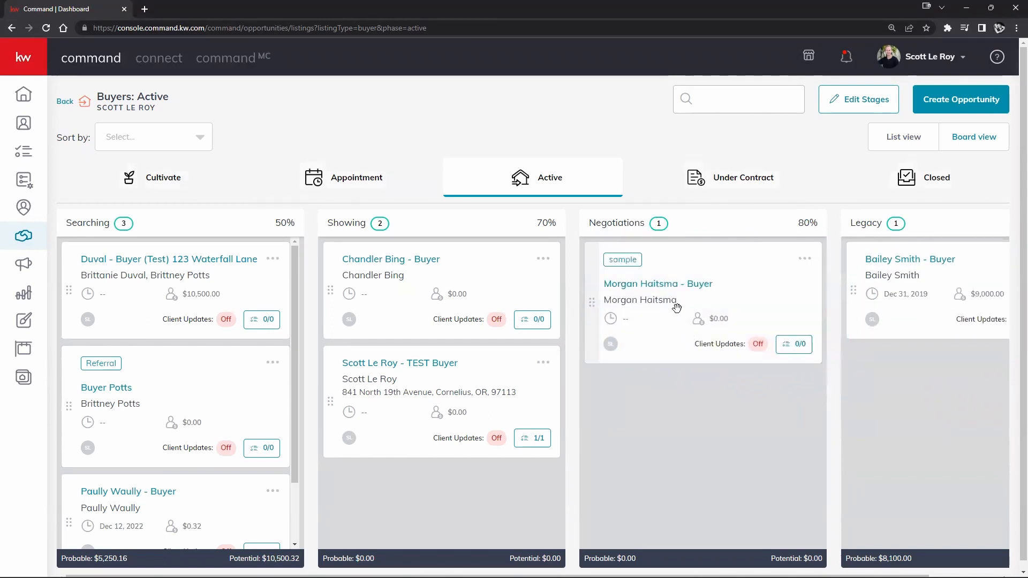
left_click(646, 291)
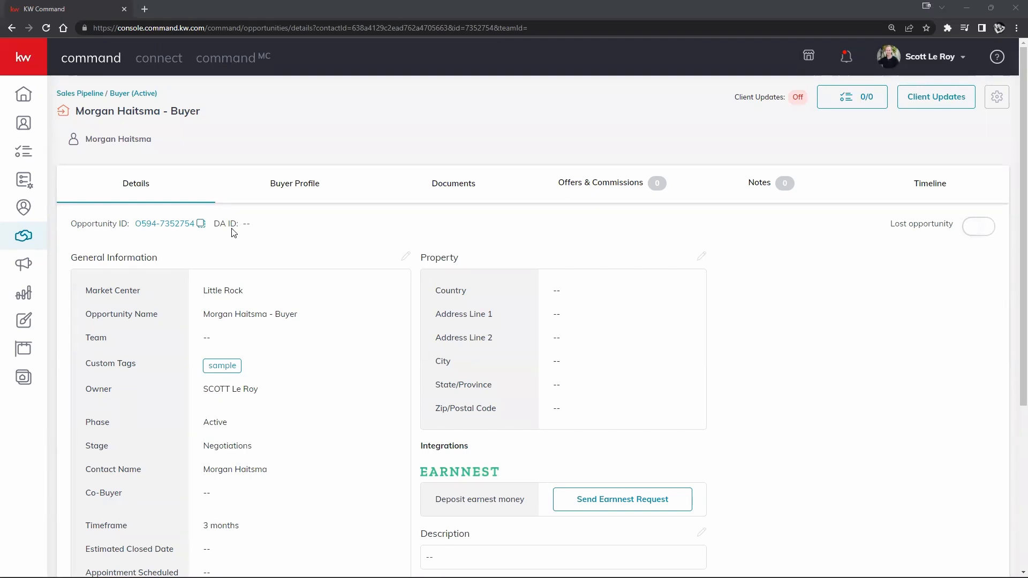
scroll(328, 241, "down", 3)
scroll(312, 238, "up", 2)
scroll(211, 227, "down", 4)
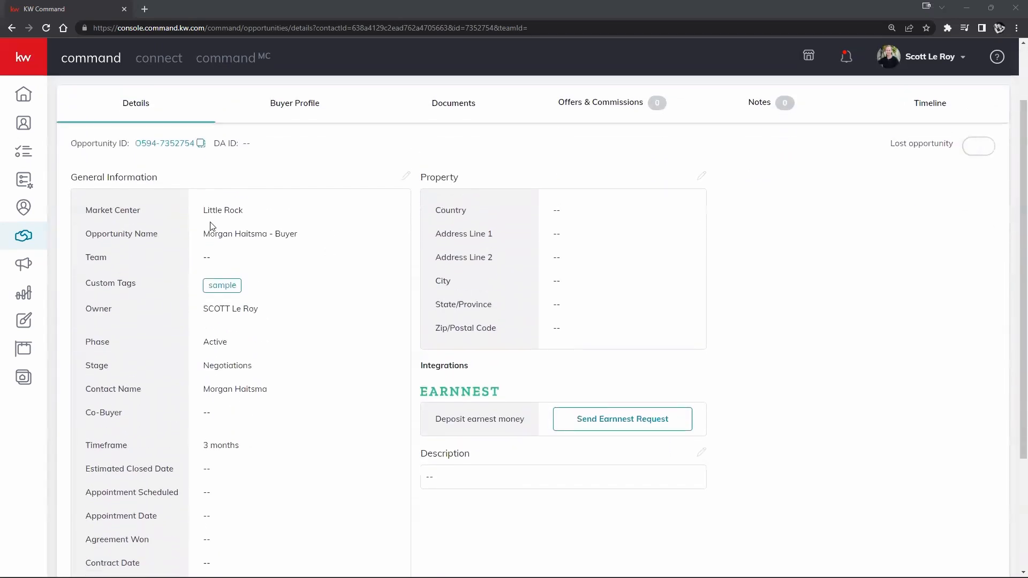
scroll(633, 452, "up", 5)
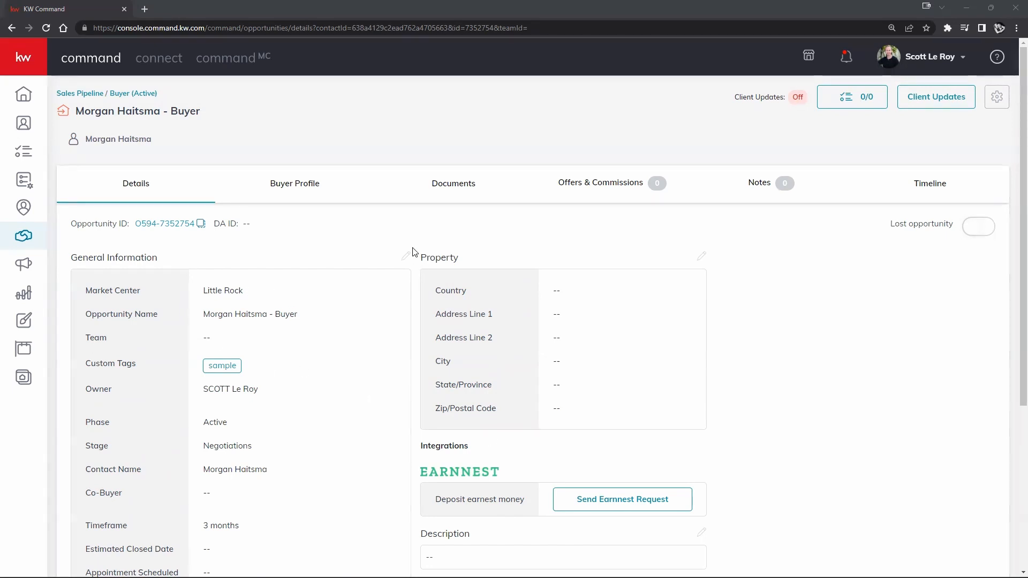
left_click_drag(69, 259, 215, 263)
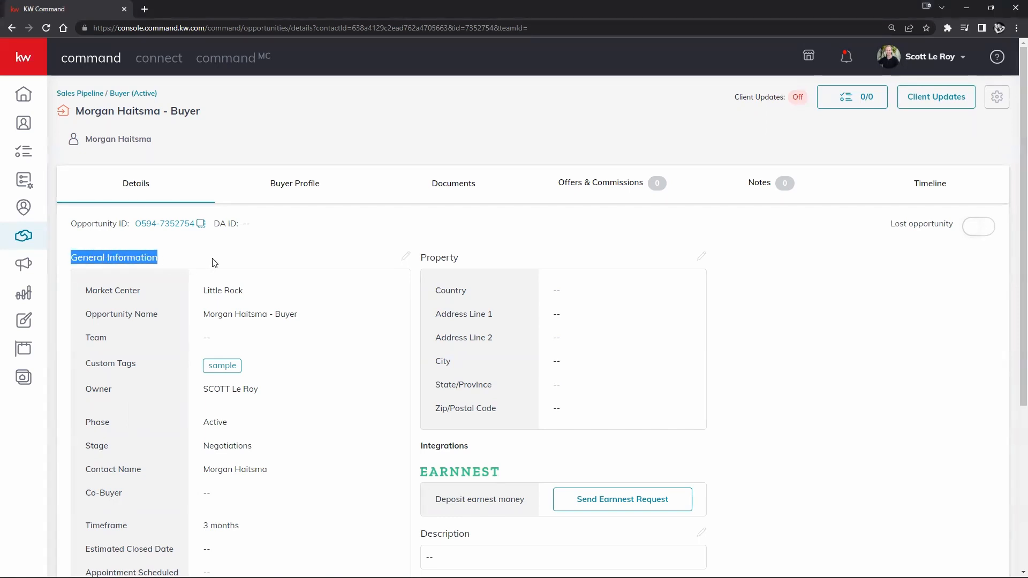
left_click(406, 260)
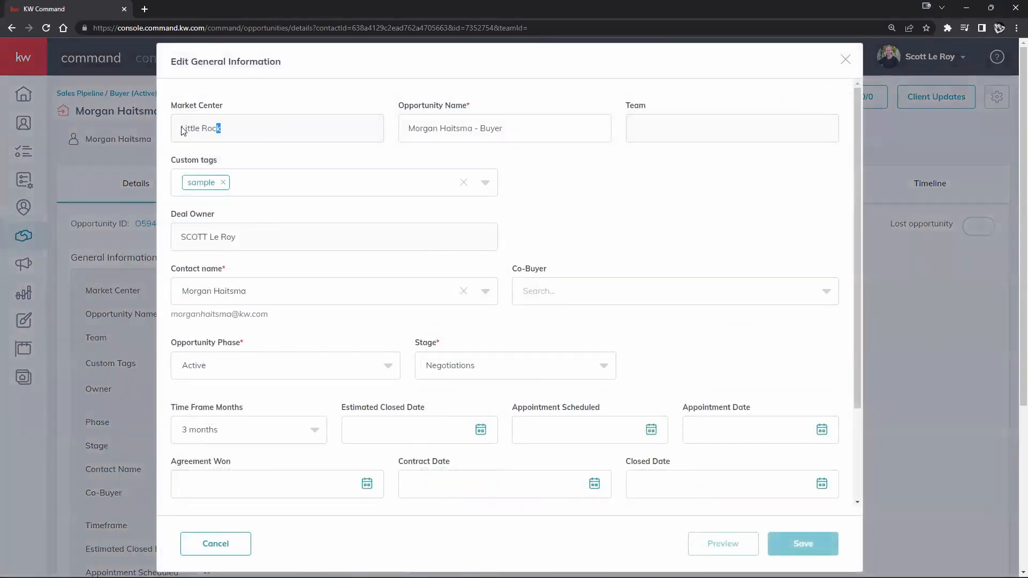
triple_click(286, 130)
left_click(668, 131)
triple_click(472, 128)
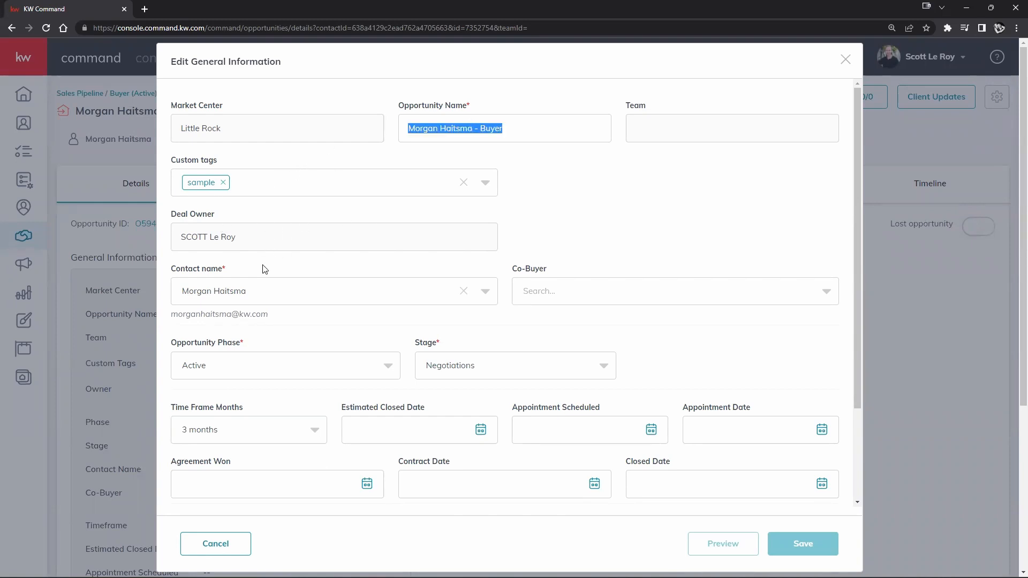
scroll(420, 348, "down", 3)
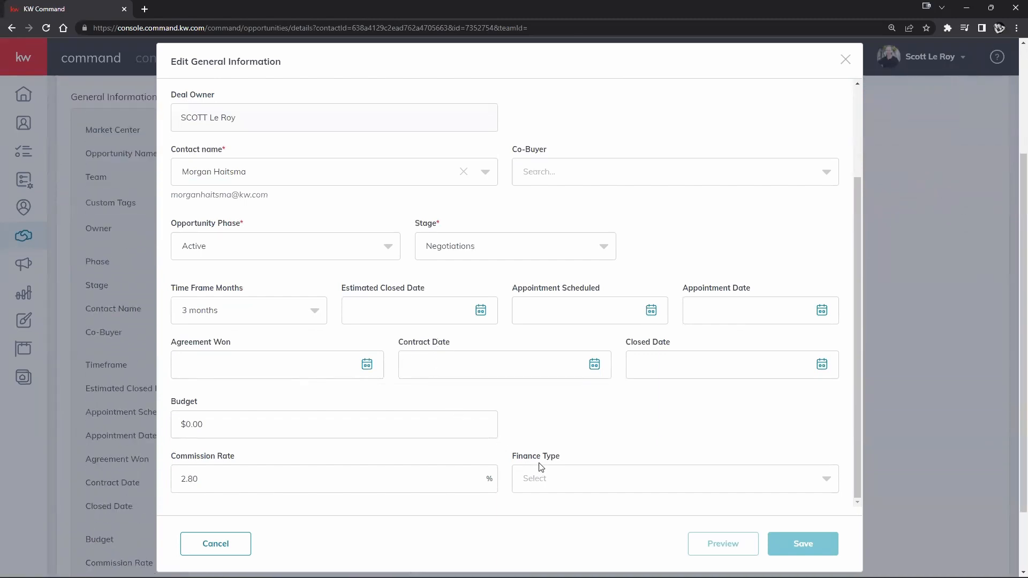
scroll(541, 467, "up", 5)
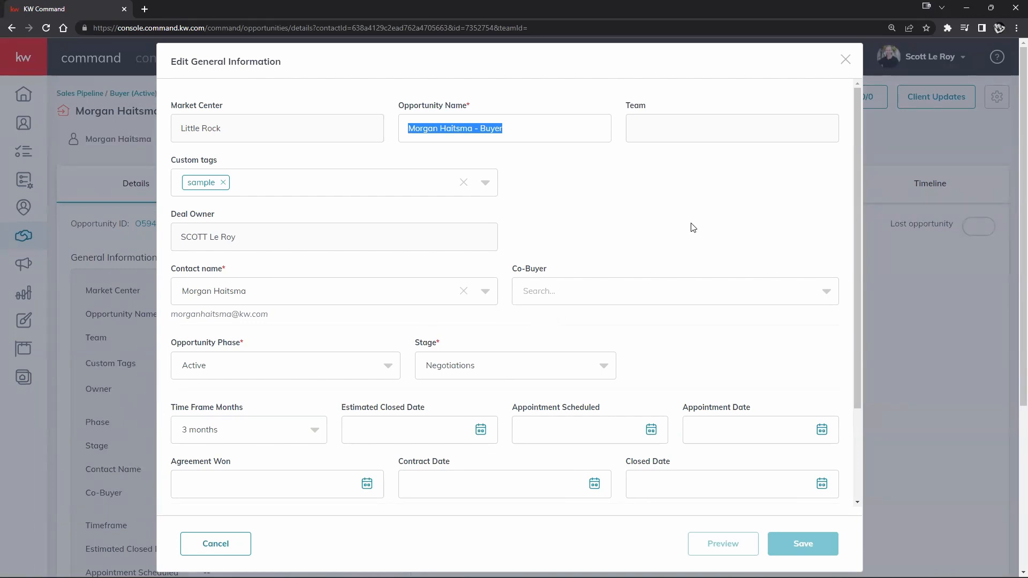
left_click(845, 59)
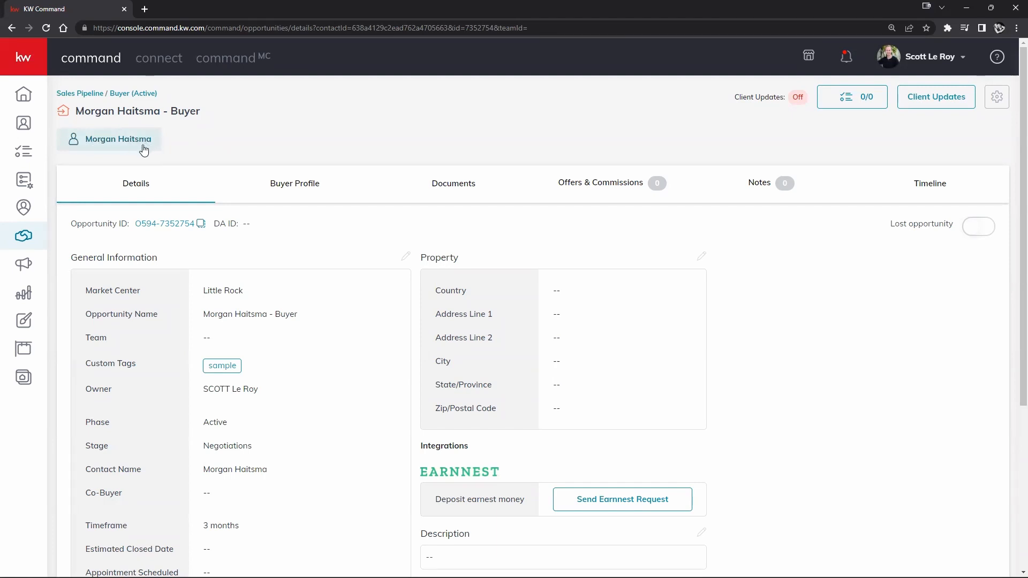
- Go from the buyers board to the Cultivate-phase listings and open the 123 Main St listing opportunity
left_click(113, 94)
left_click(66, 102)
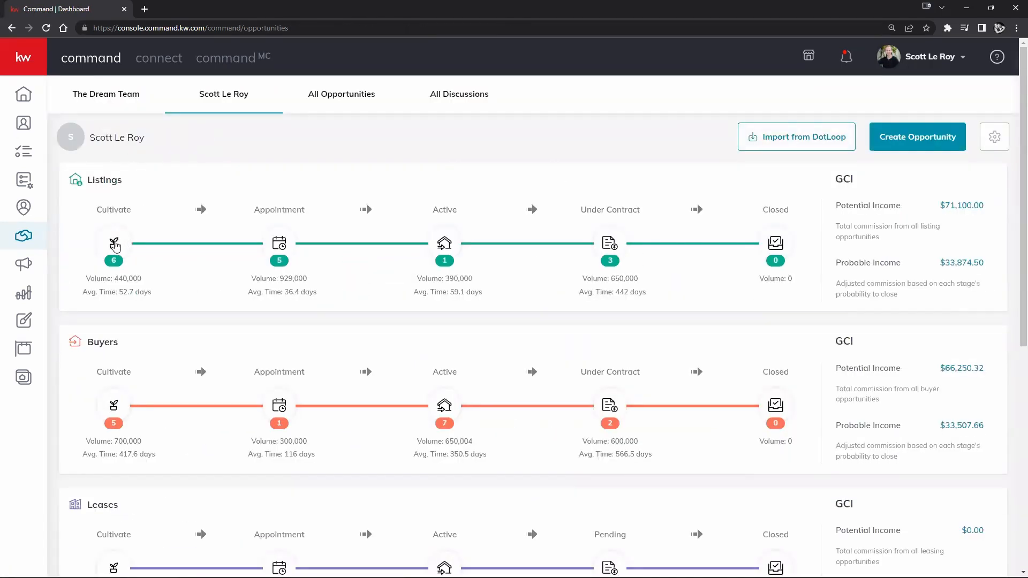
left_click(114, 244)
scroll(148, 321, "down", 4)
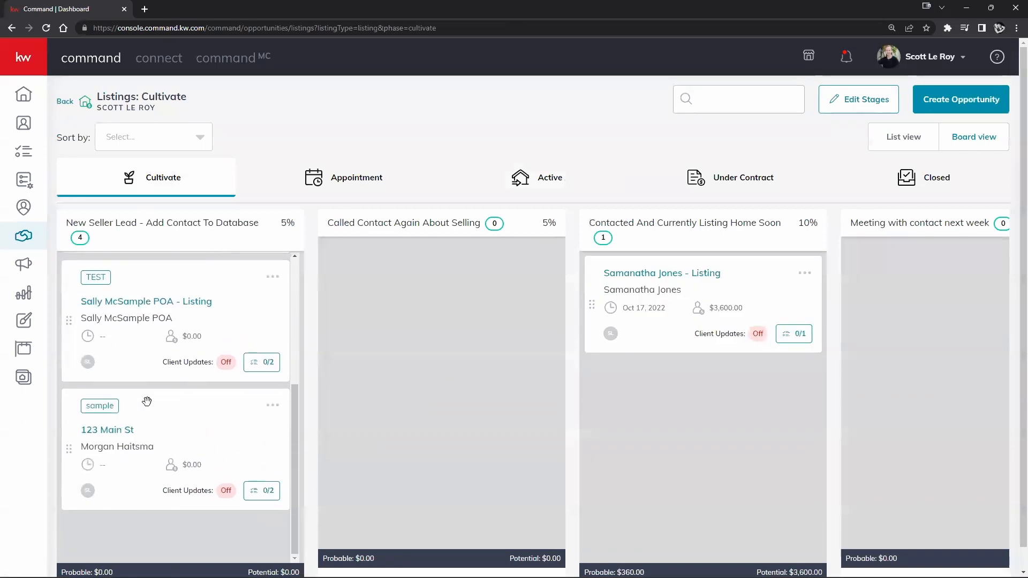
left_click(116, 445)
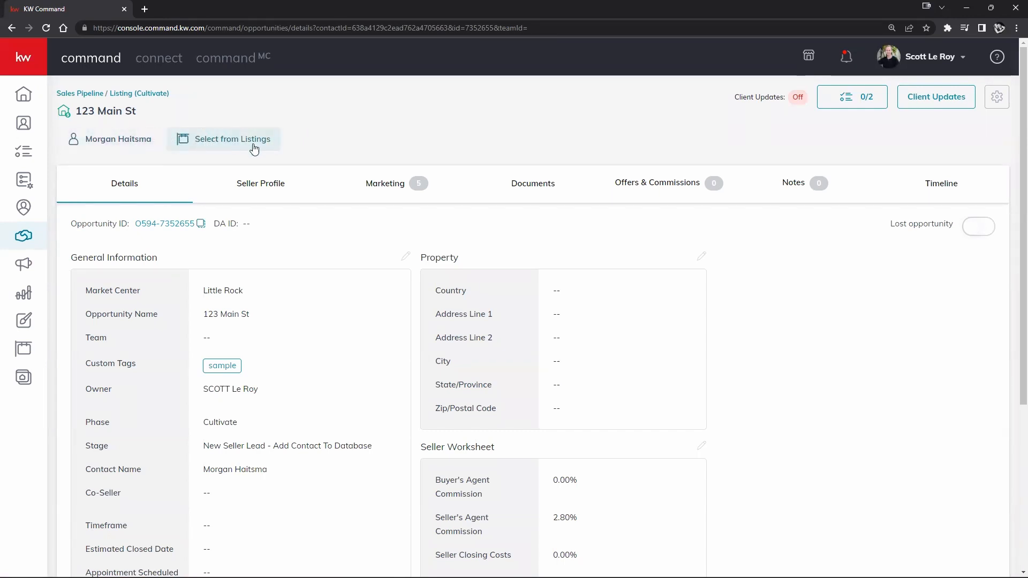
left_click(233, 145)
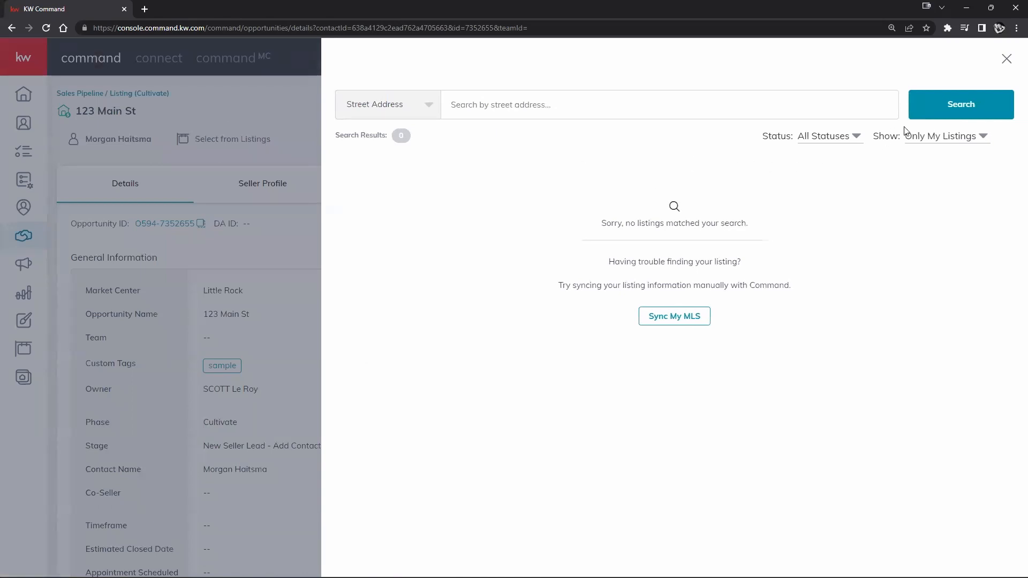
left_click(932, 140)
left_click(945, 157)
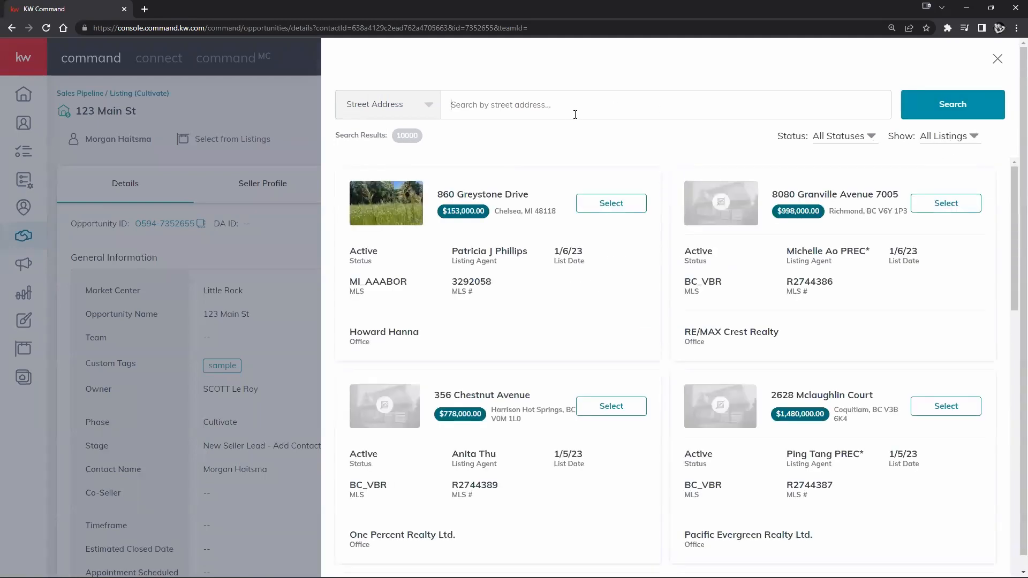
type("123 main st")
key("Return")
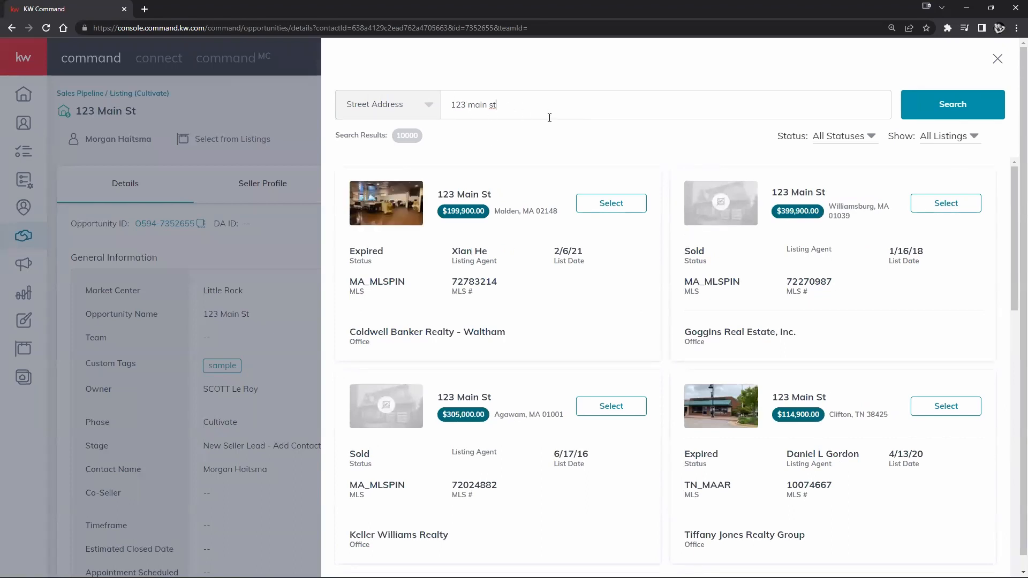
scroll(703, 267, "down", 2)
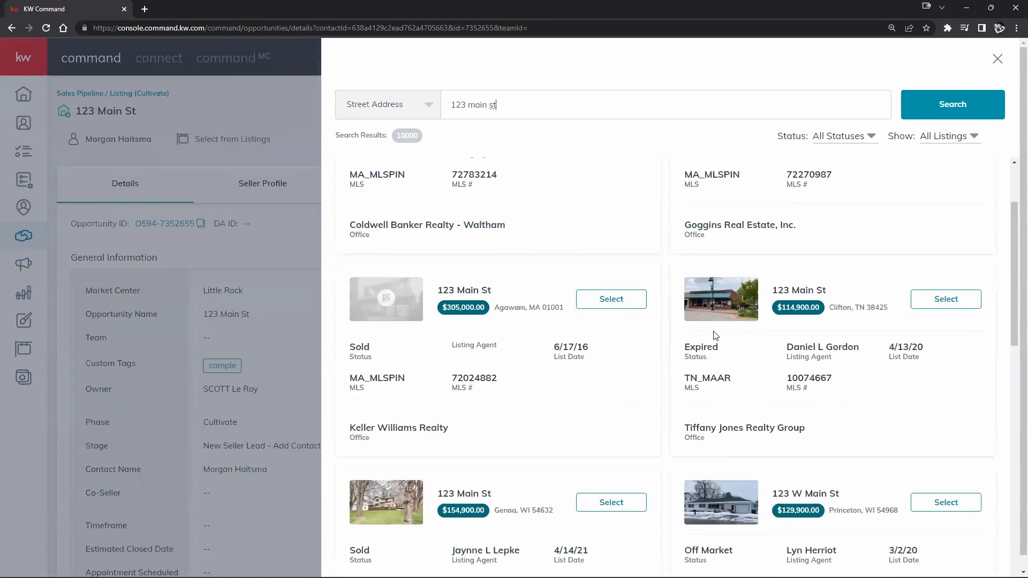
scroll(681, 346, "down", 1)
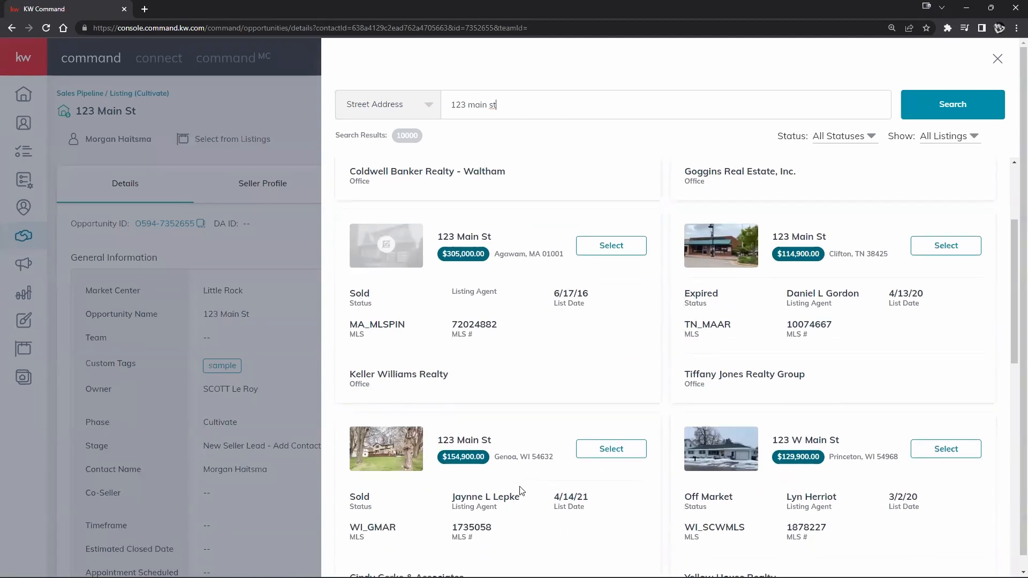
left_click(597, 451)
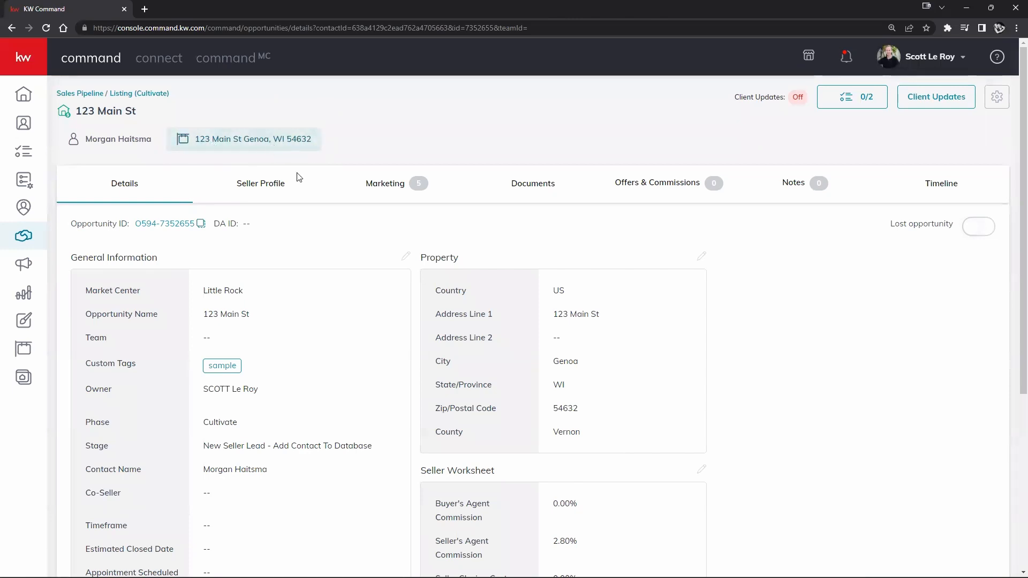
- Review the filled-in property details, then bring up the opportunity's Documents section
scroll(565, 287, "down", 5)
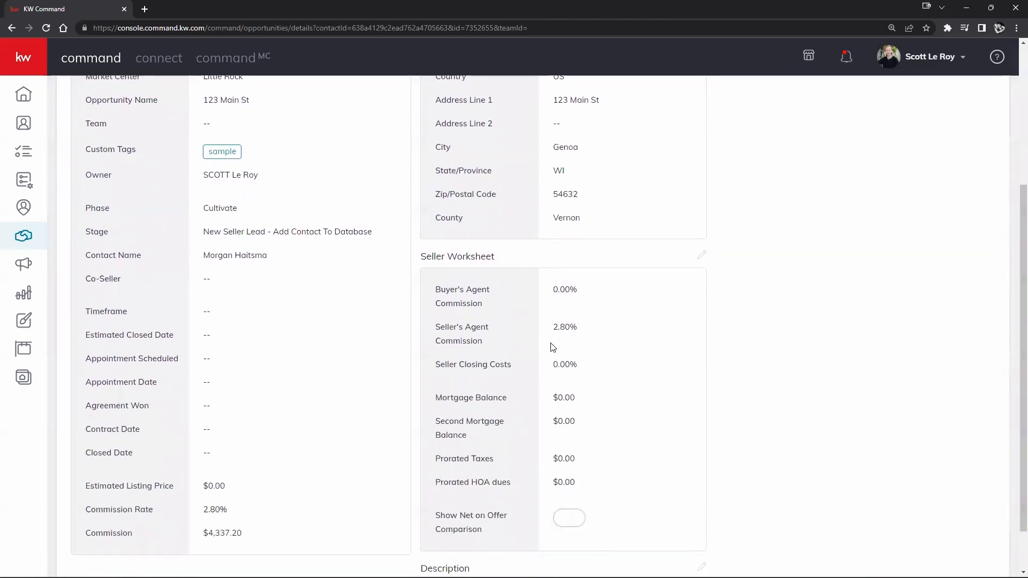
scroll(604, 453, "up", 4)
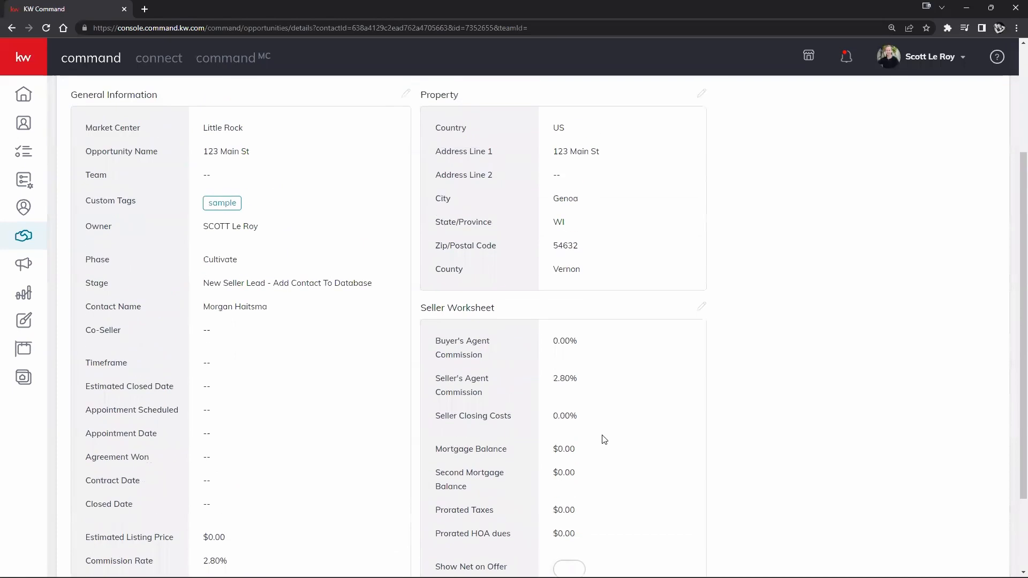
scroll(841, 394, "up", 1)
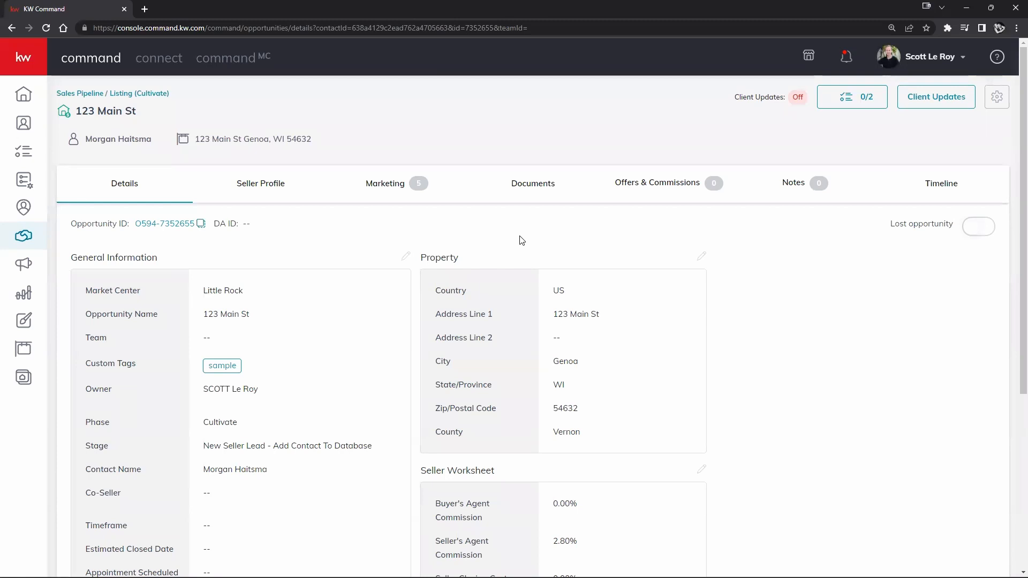
left_click(534, 191)
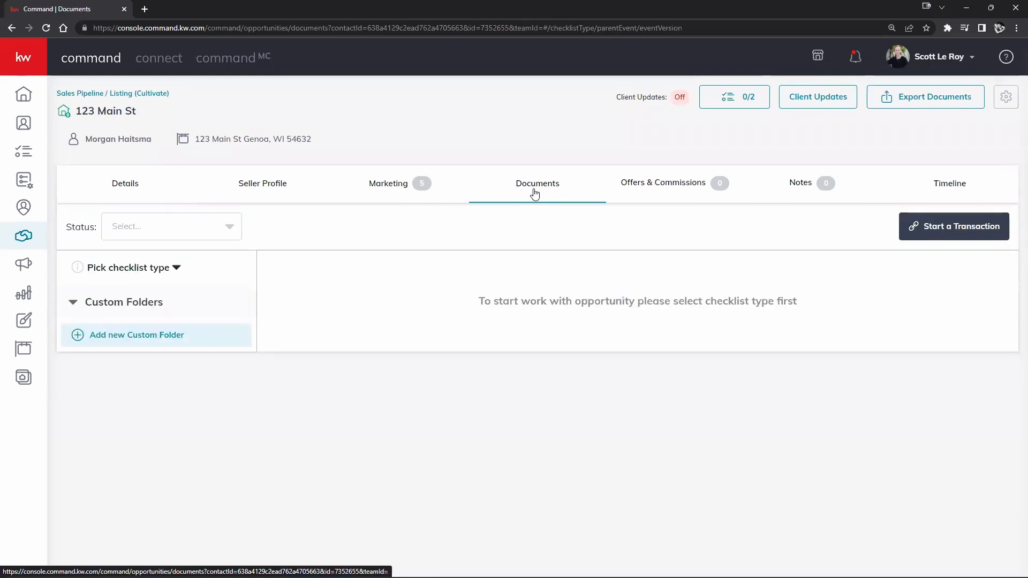
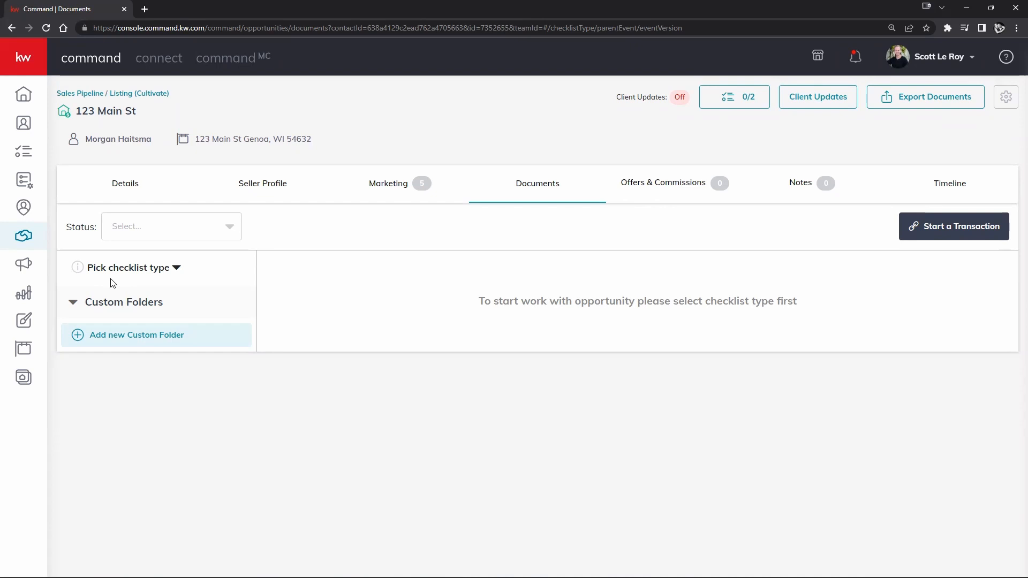
- Apply the Residential checklist to 123 Main St, listing the Listed stage's six required documents
left_click(163, 270)
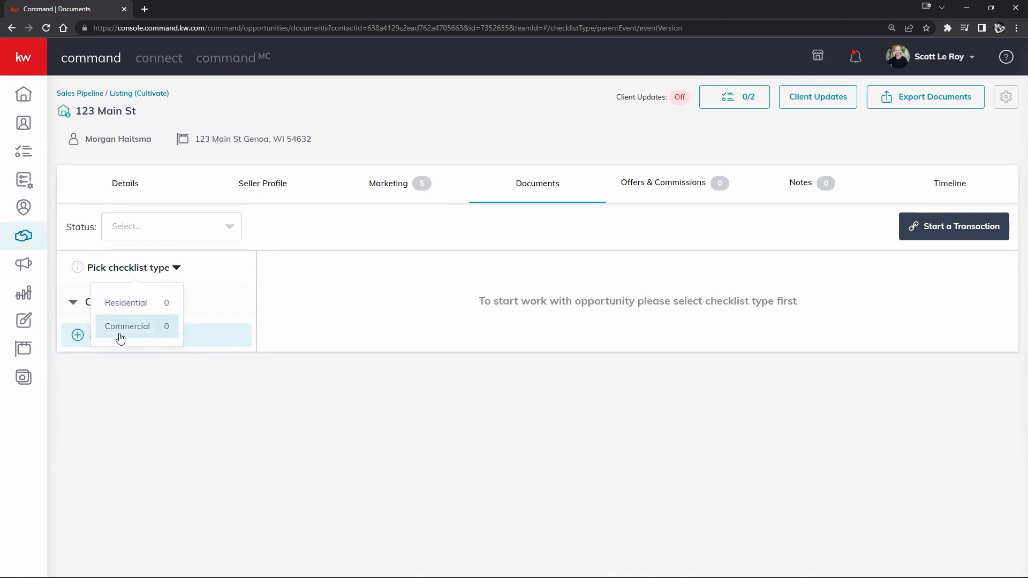
left_click(139, 304)
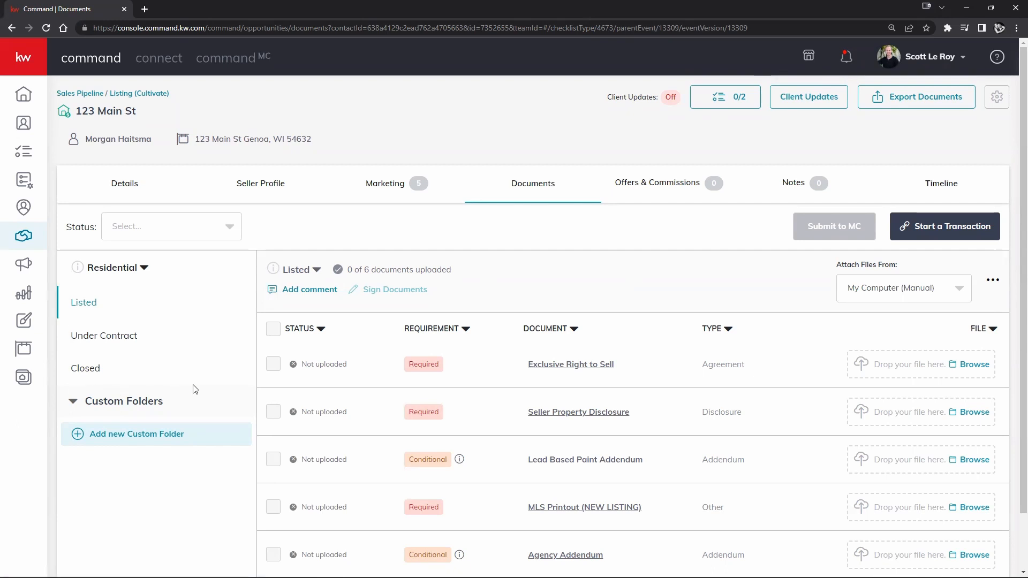
left_click(131, 275)
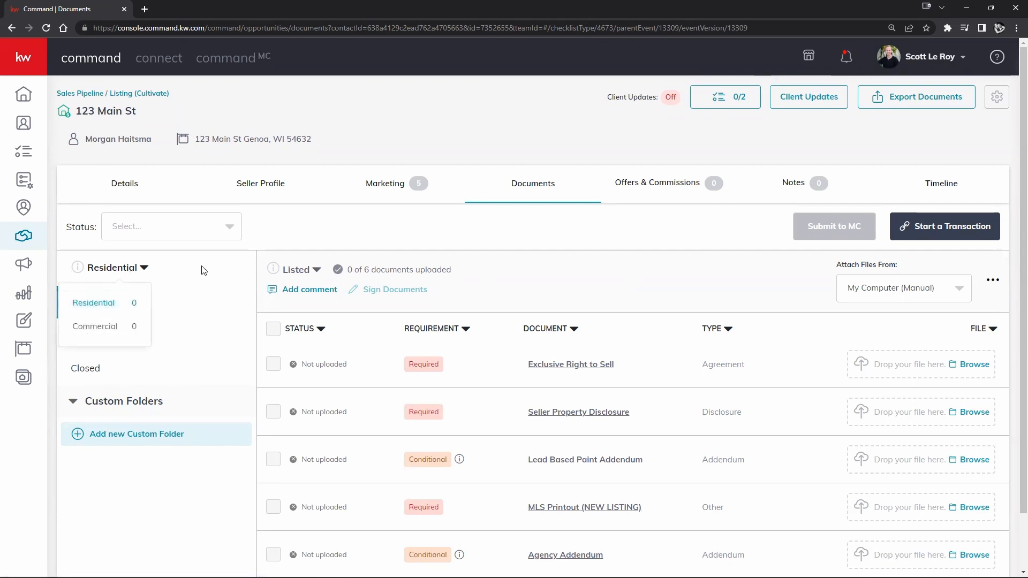
left_click(110, 300)
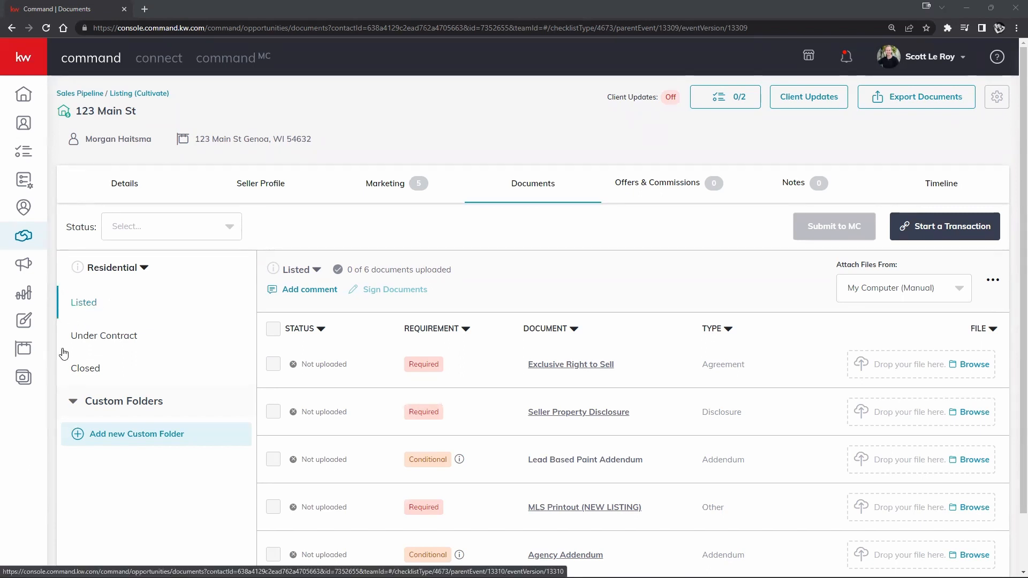
left_click(95, 337)
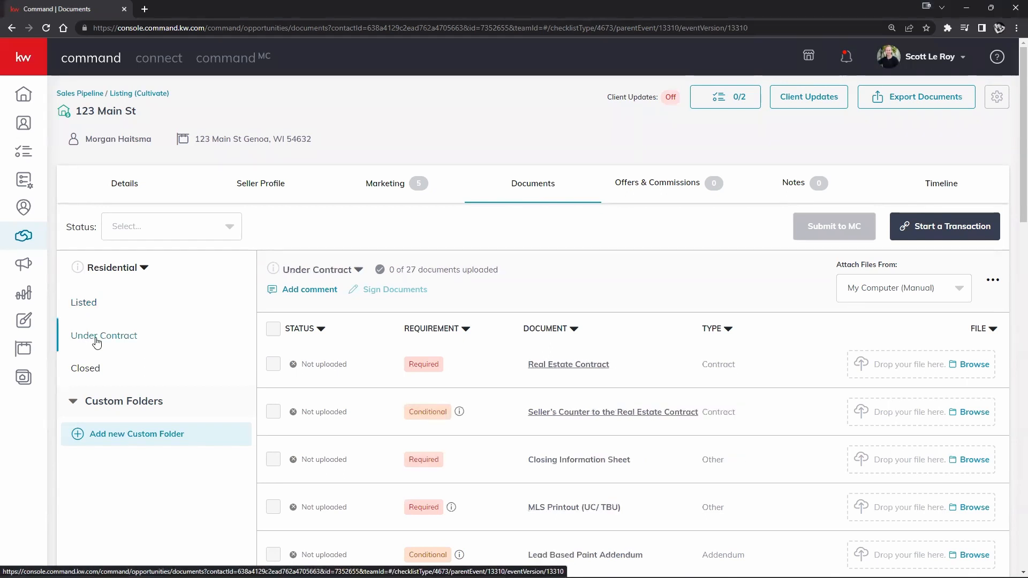
scroll(428, 475, "down", 1)
scroll(428, 475, "down", 4)
scroll(427, 468, "up", 4)
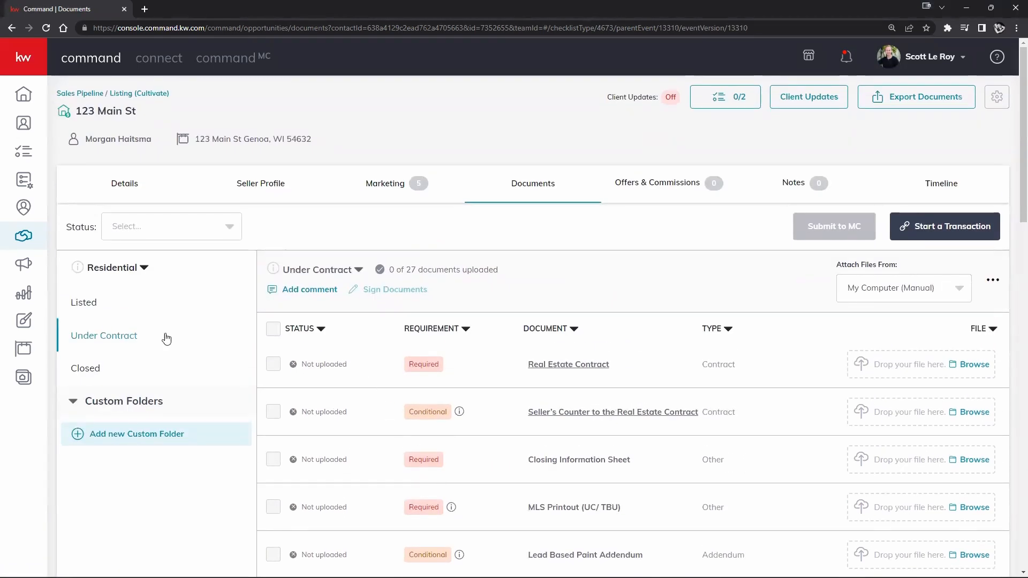
left_click(78, 370)
scroll(390, 370, "down", 2)
scroll(391, 371, "up", 3)
scroll(383, 376, "down", 3)
scroll(375, 378, "up", 3)
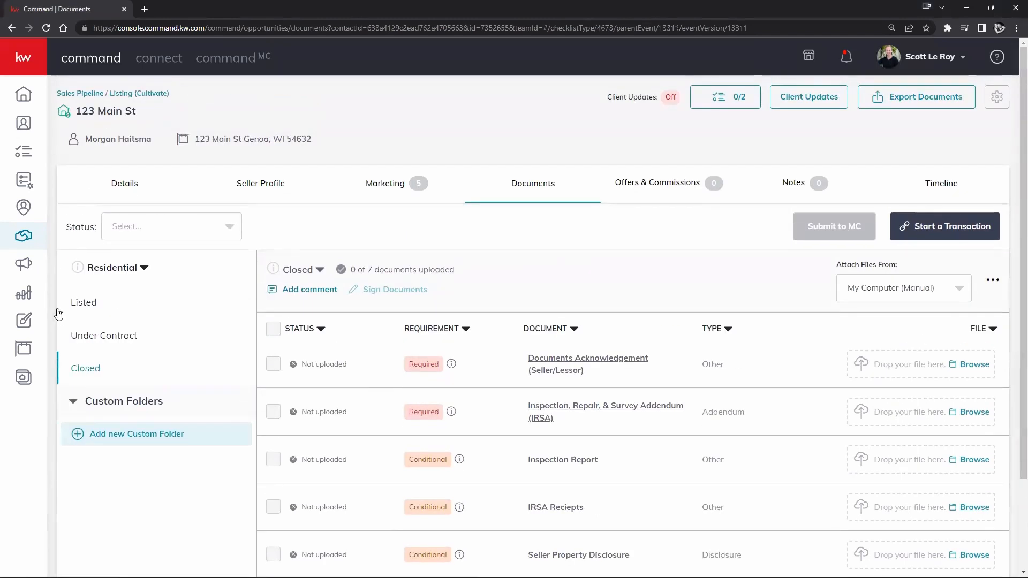
left_click(85, 310)
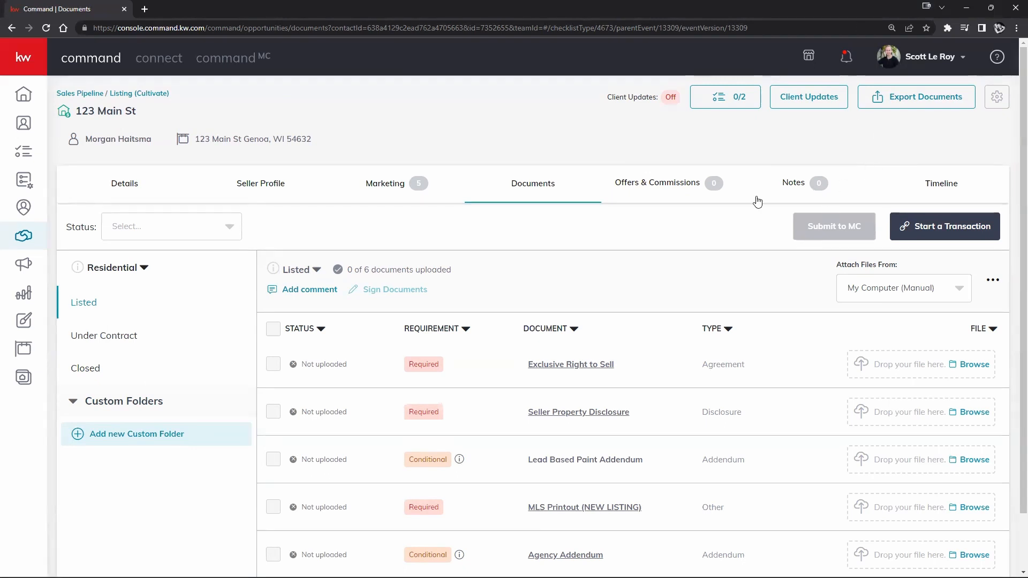
scroll(749, 230, "down", 2)
scroll(736, 254, "up", 2)
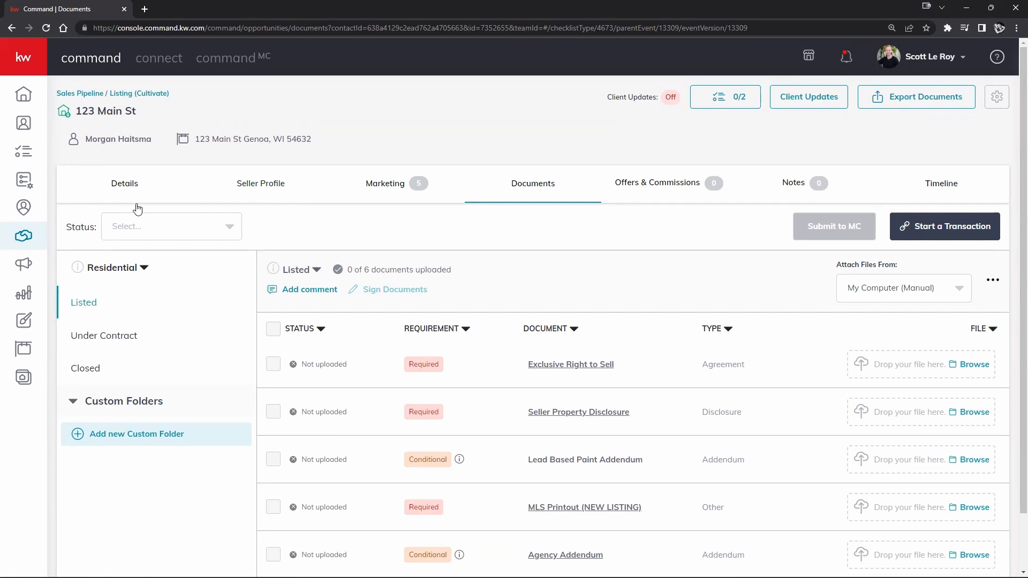
left_click(229, 229)
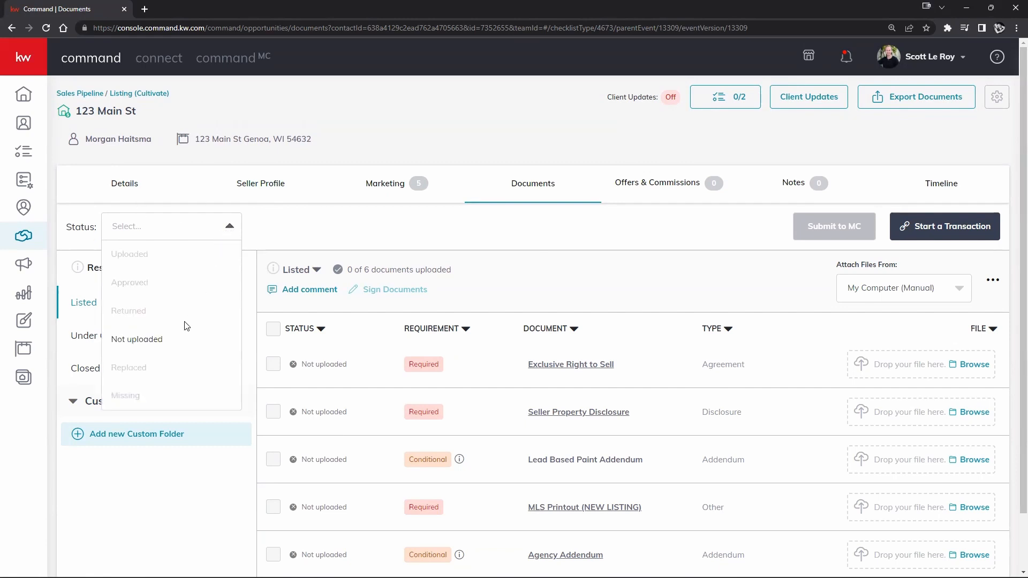
left_click(300, 238)
left_click(234, 227)
left_click(137, 339)
left_click(240, 227)
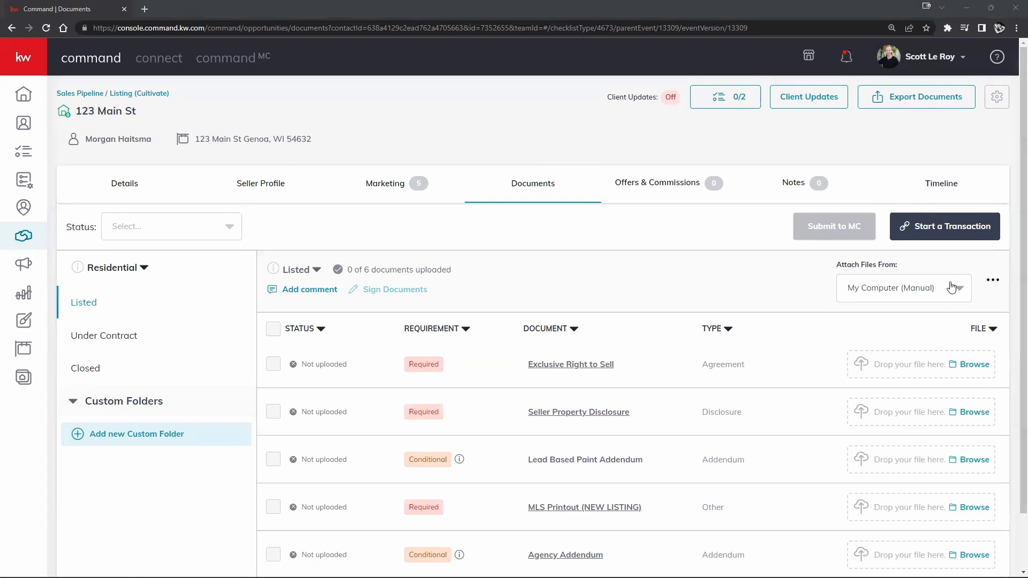
left_click(304, 273)
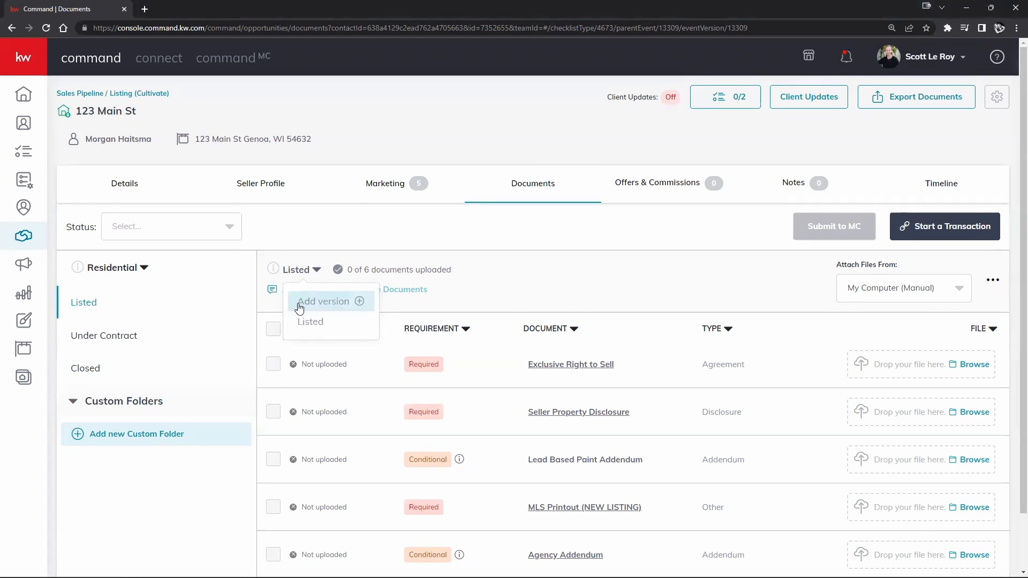
- Compare the Under Contract and Closed stage checklists and their version menus
left_click(85, 335)
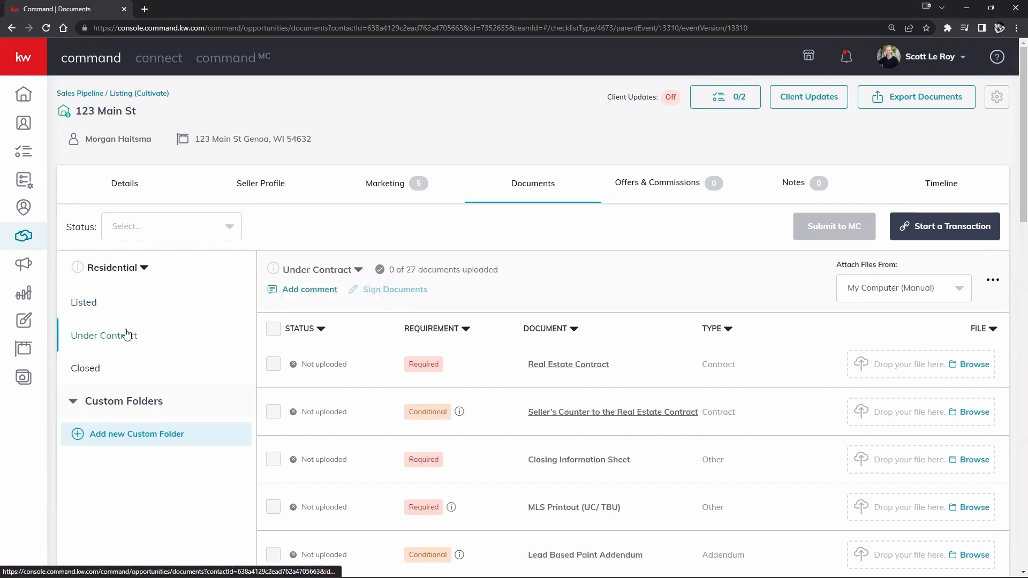
left_click(317, 273)
left_click(87, 367)
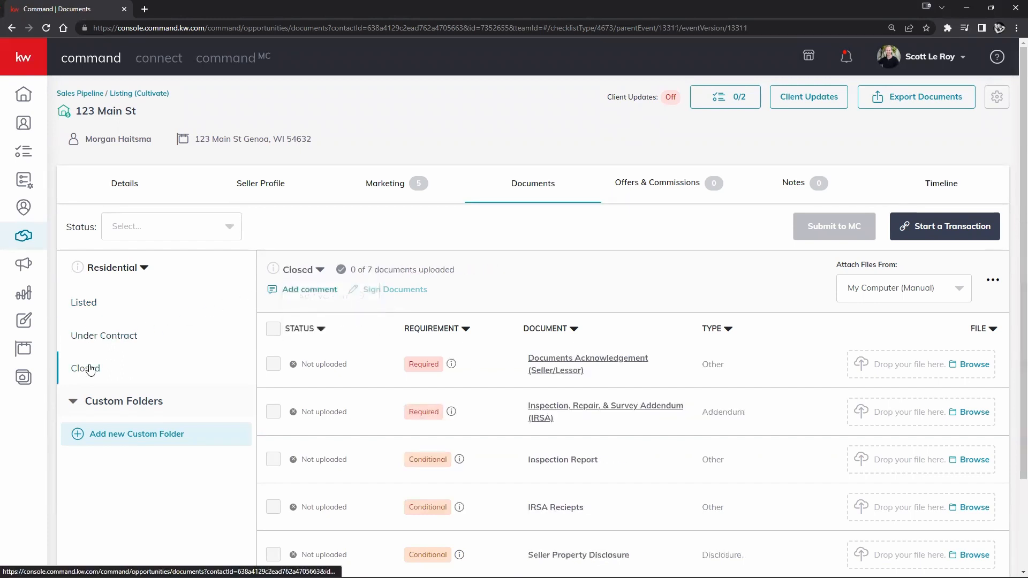
left_click(99, 341)
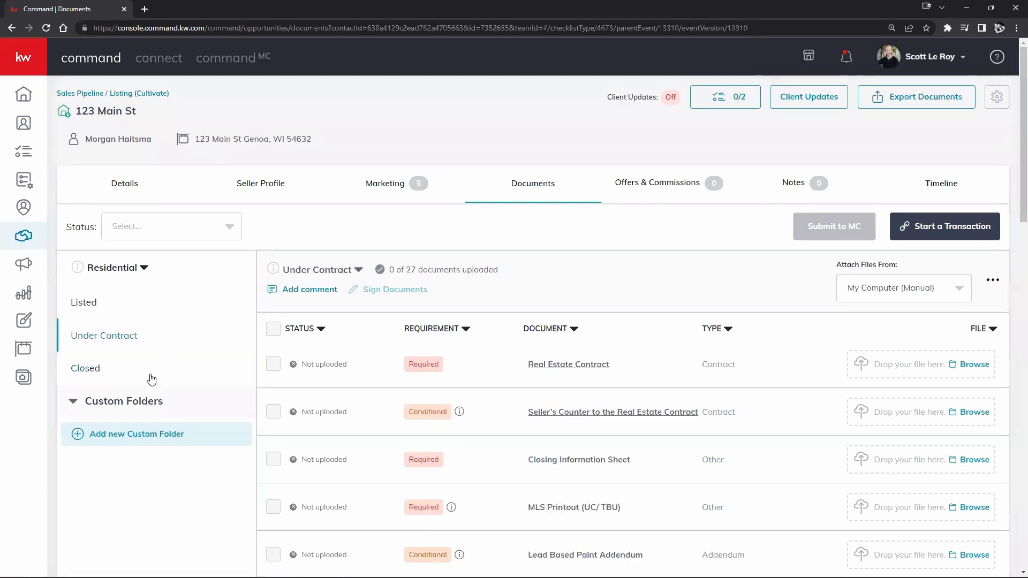
left_click(88, 370)
left_click(292, 272)
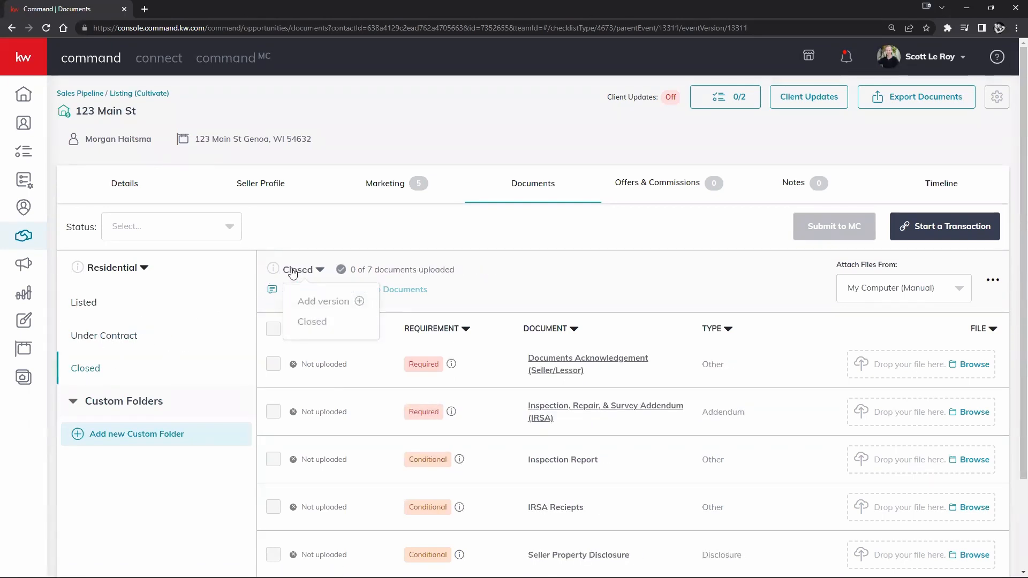
mouse_move(278, 274)
- Return to the Under Contract stage's 27-document checklist and bring up its version options
right_click(886, 576)
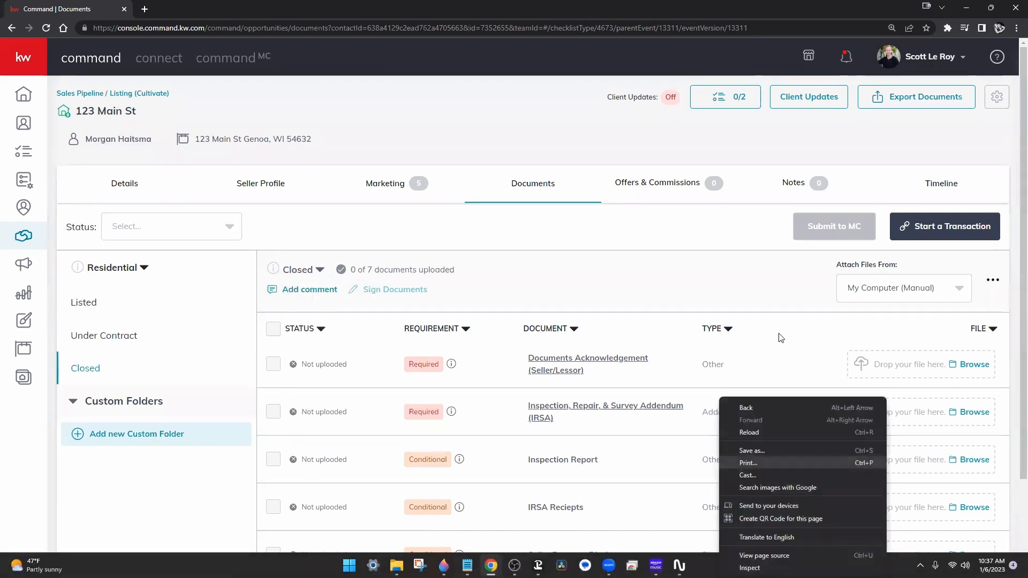
left_click(665, 278)
left_click(110, 329)
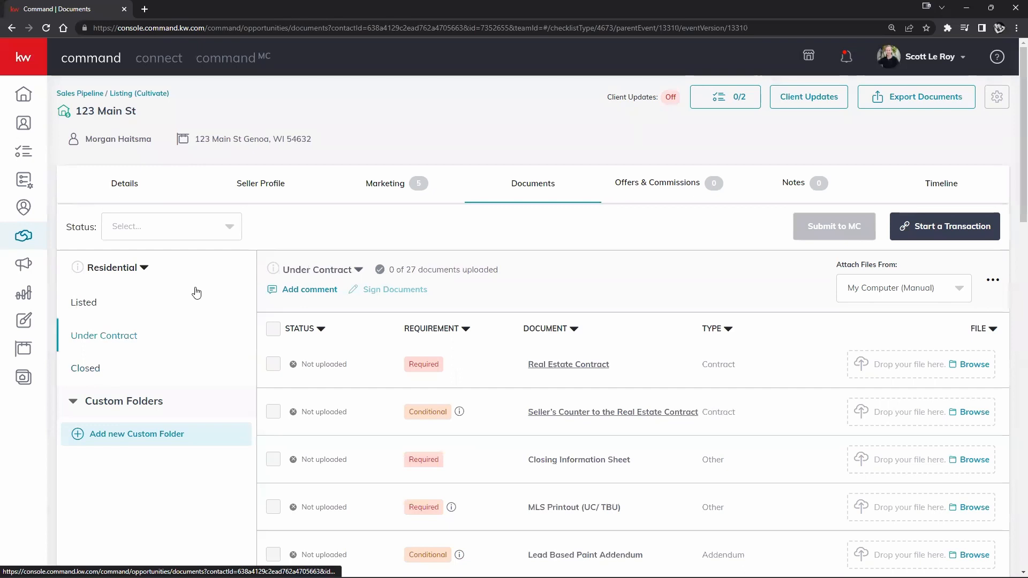
left_click(317, 268)
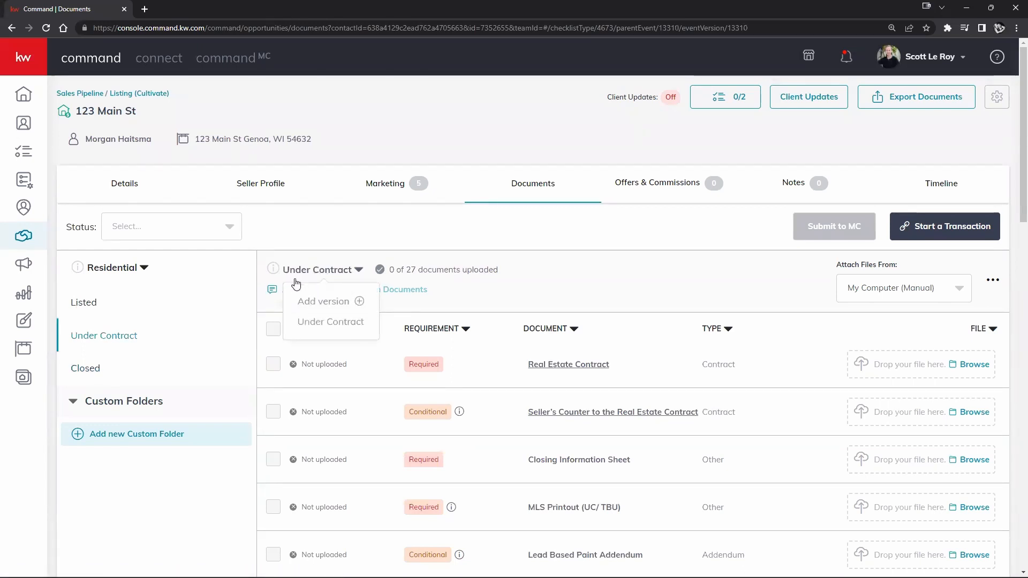
- Add a second Under Contract checklist version, Under Contract v2, and switch between the two versions
left_click(327, 303)
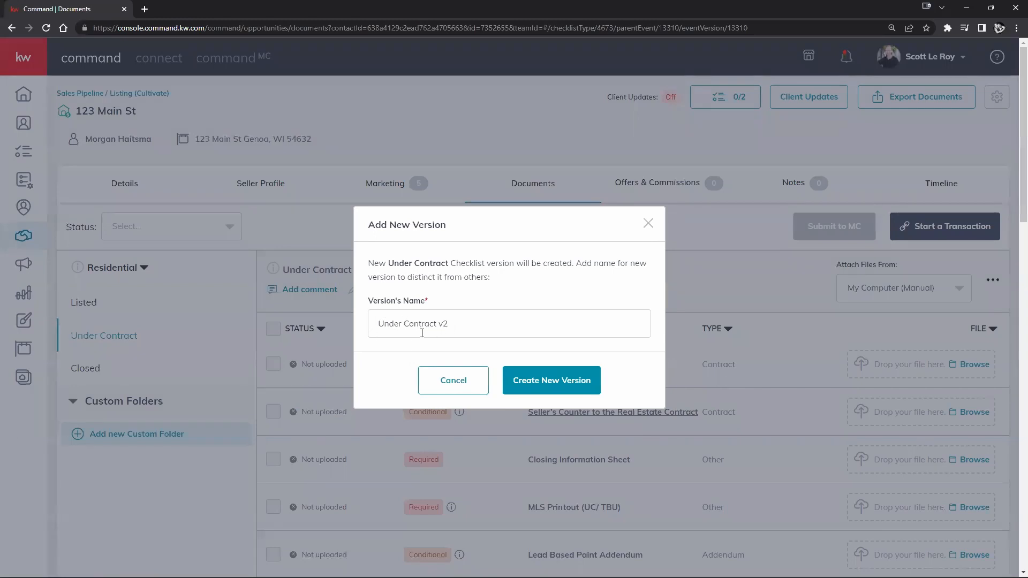
left_click(594, 381)
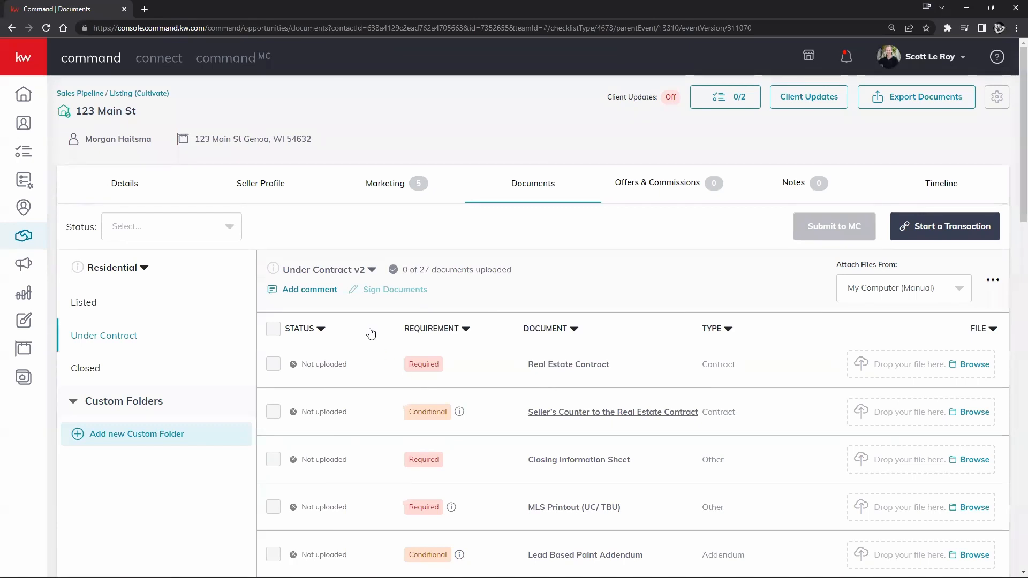
left_click(340, 270)
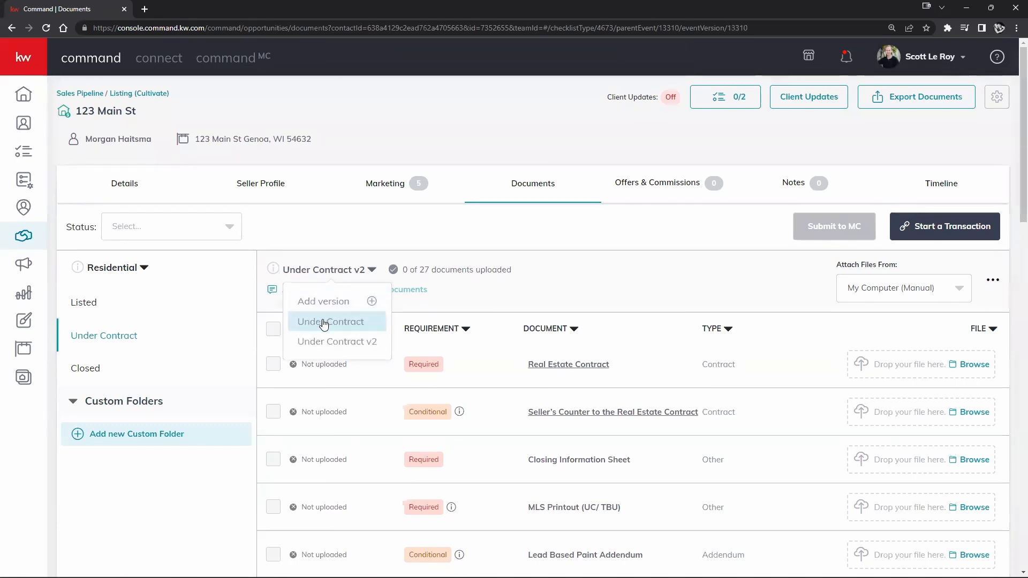
left_click(324, 321)
left_click(331, 270)
left_click(330, 341)
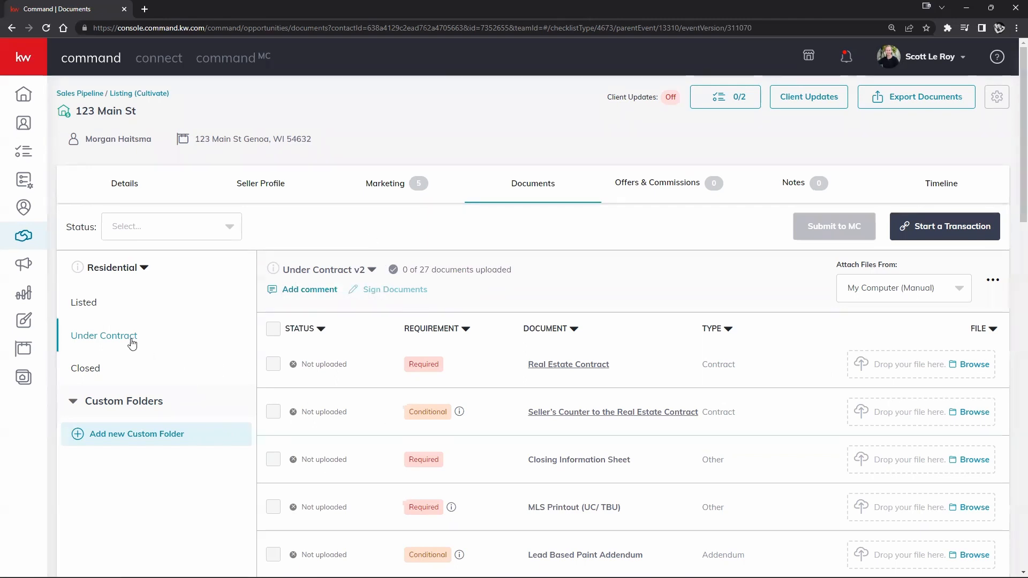
- Go back to the Listed stage checklist and look at its version options
left_click(88, 302)
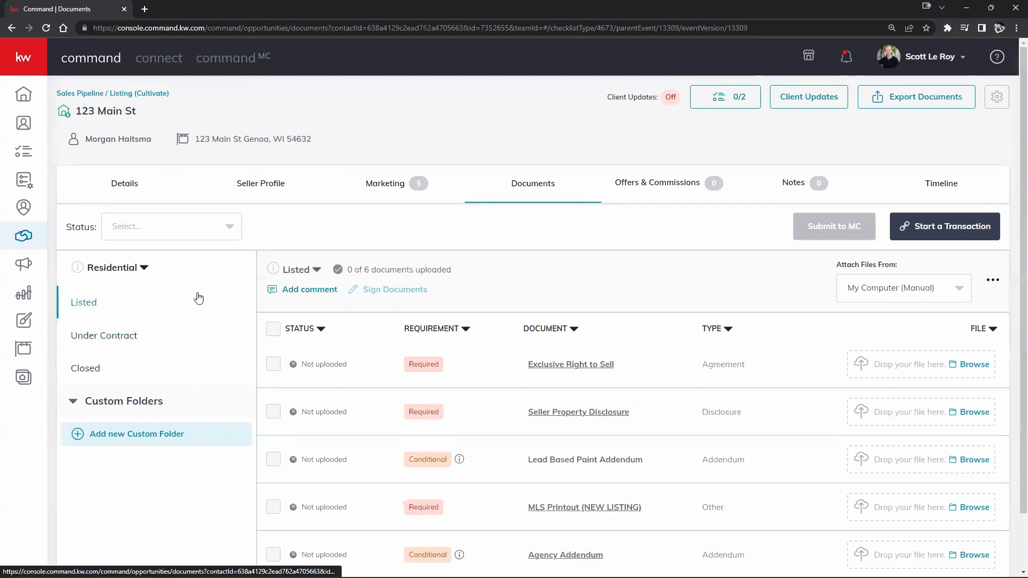
left_click(310, 269)
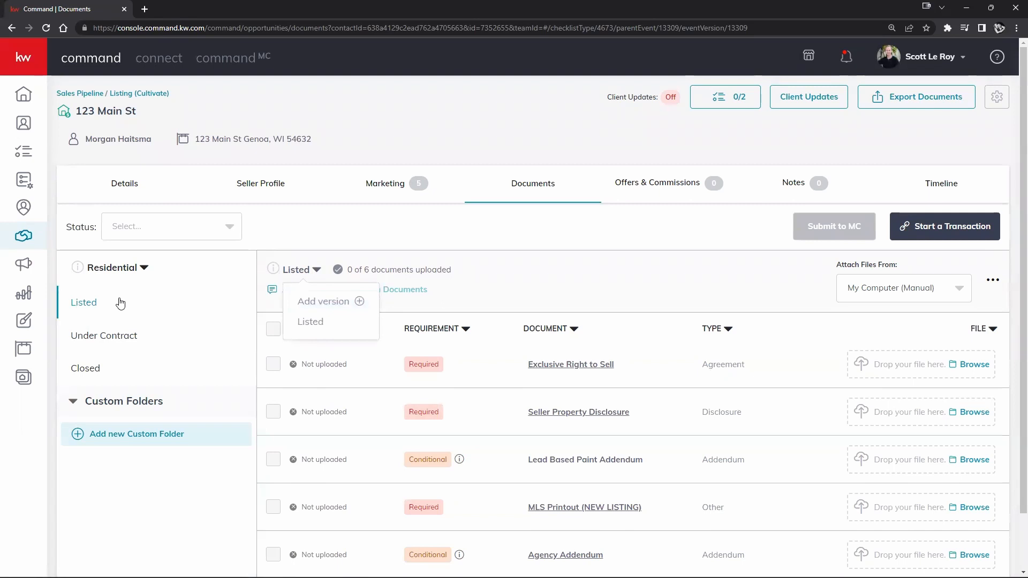
left_click(545, 243)
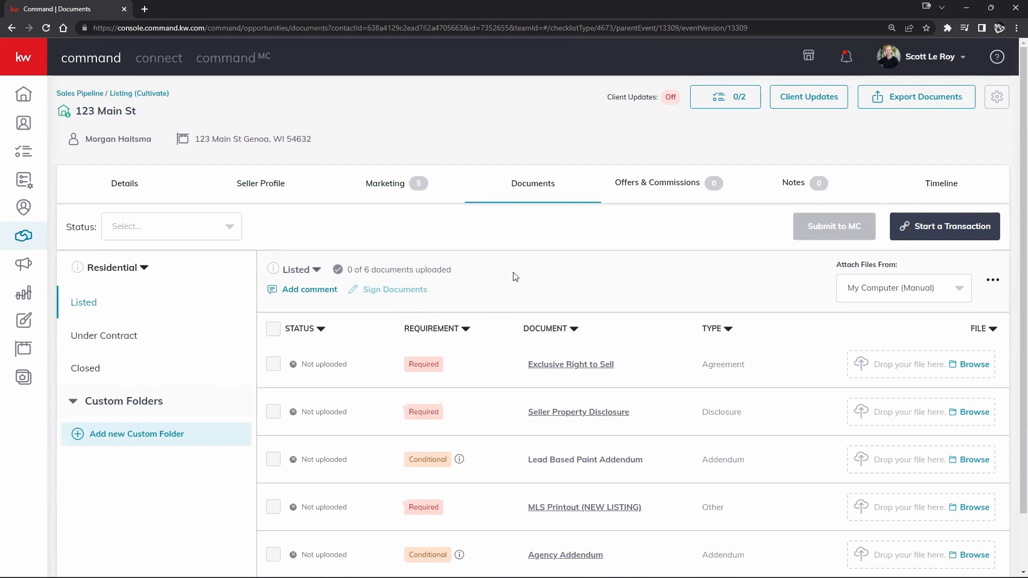
left_click(282, 272)
left_click(534, 293)
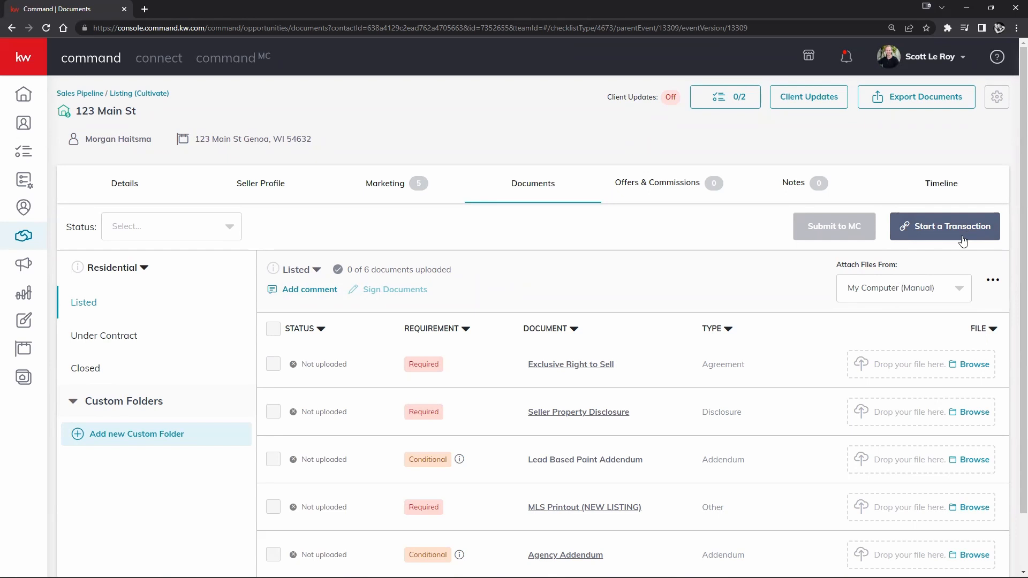
left_click(948, 59)
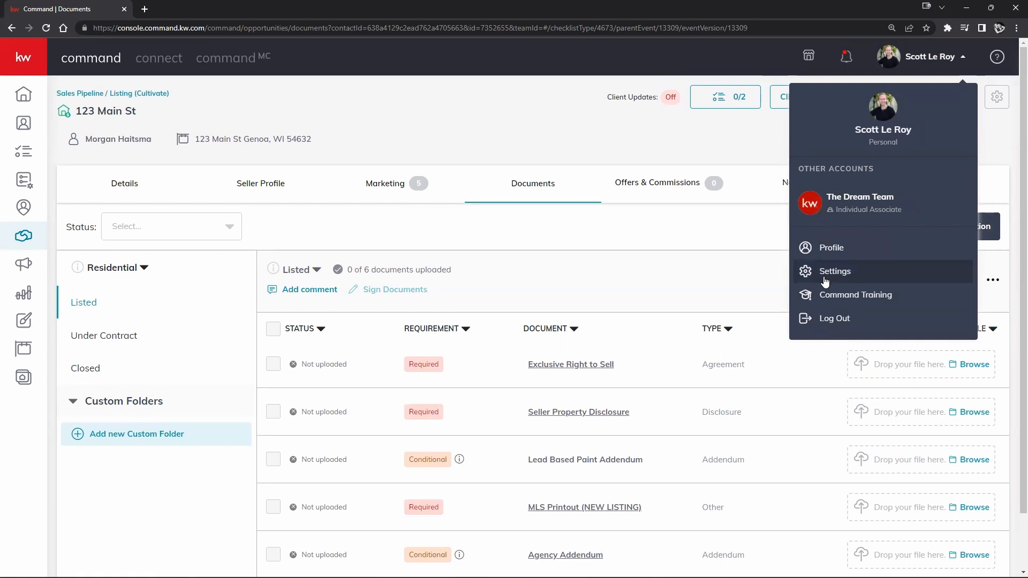
left_click(717, 285)
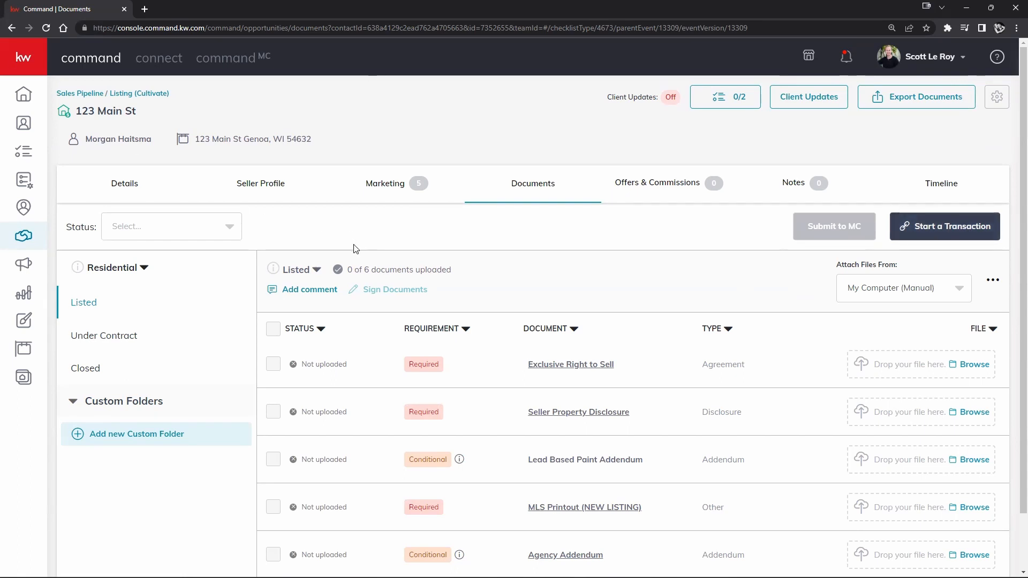
- Start a DocuSign Rooms transaction for 123 Main St and confirm its Documents page is empty
left_click(944, 235)
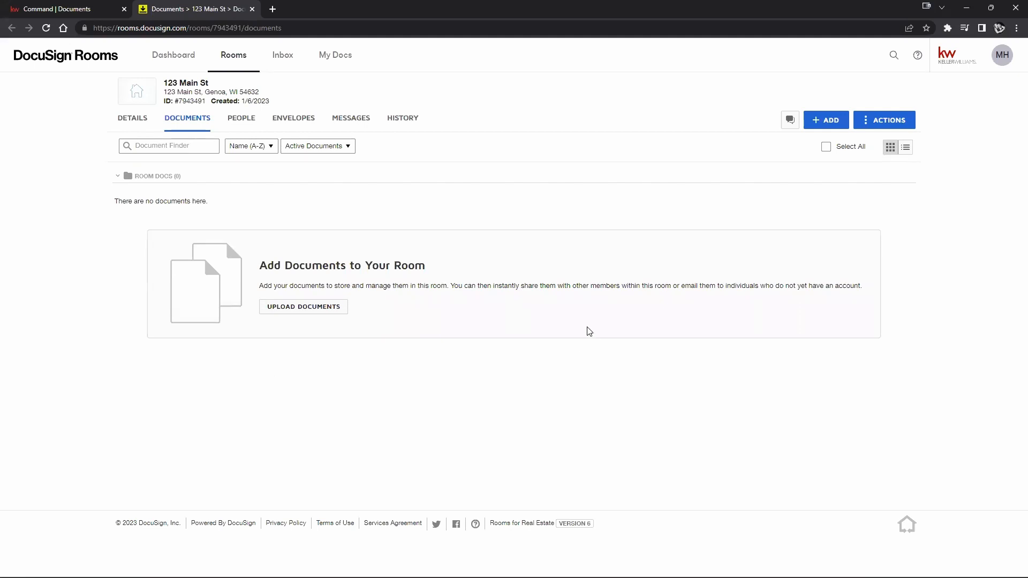
left_click(815, 125)
left_click(837, 168)
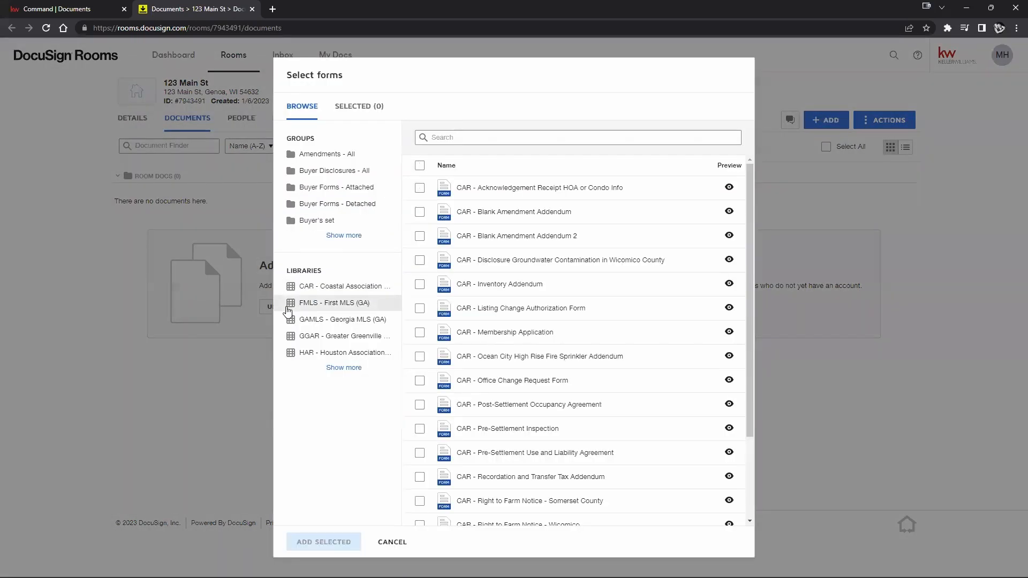
left_click(916, 415)
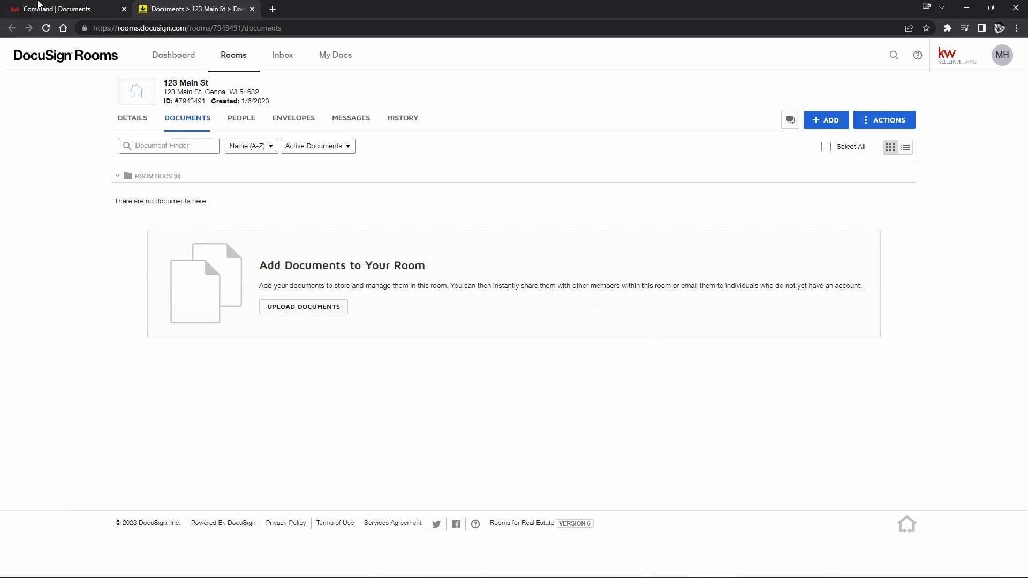
left_click(30, 6)
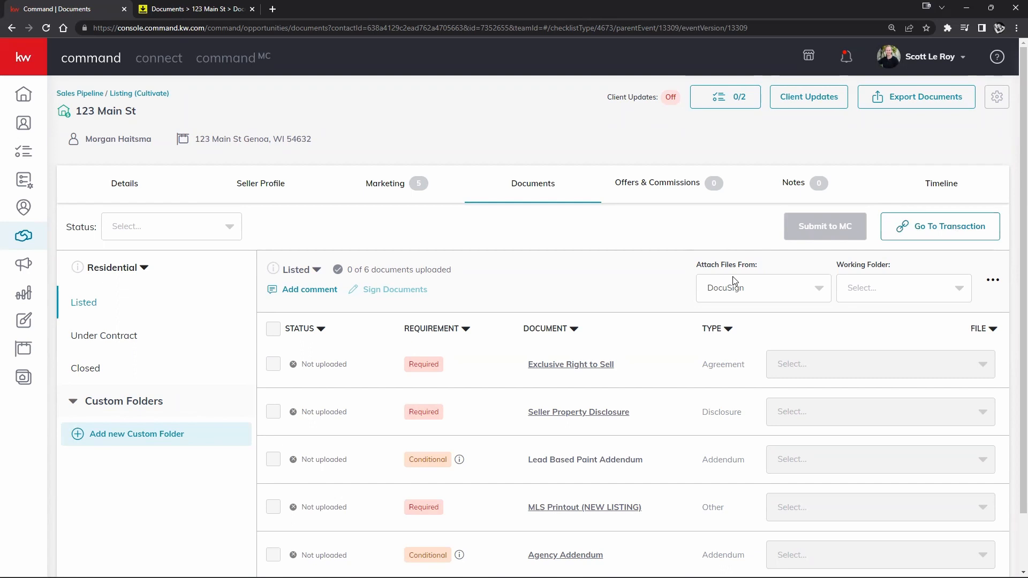
- Switch the Listed checklist's file source to DocuSign with Room Docs as the working folder
left_click(797, 288)
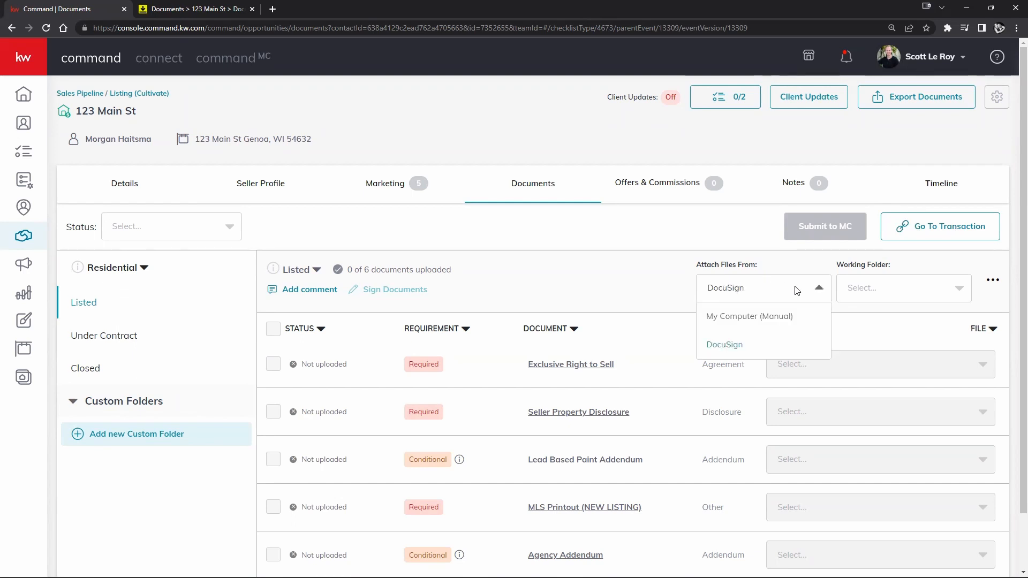
left_click(773, 316)
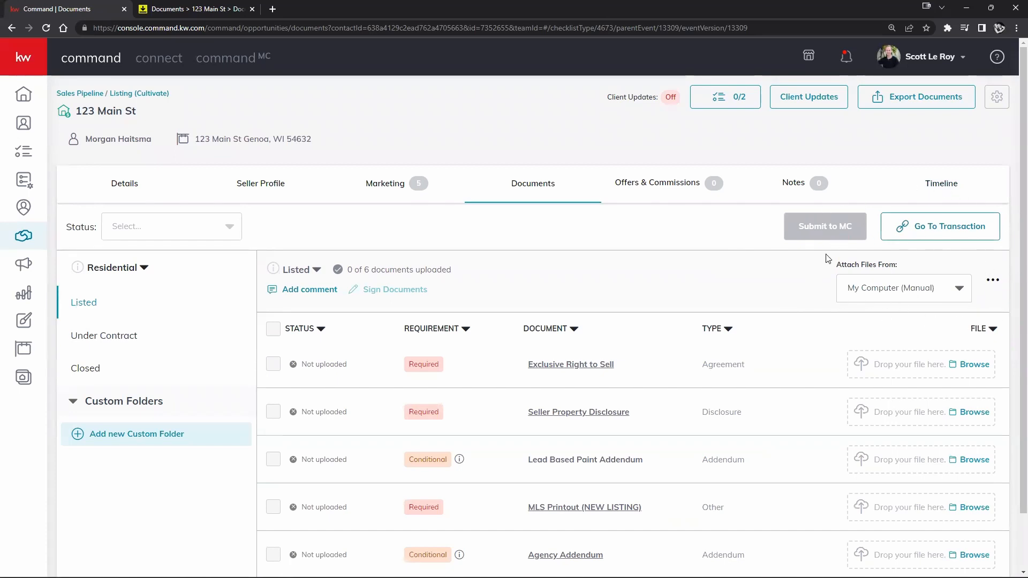
left_click(965, 293)
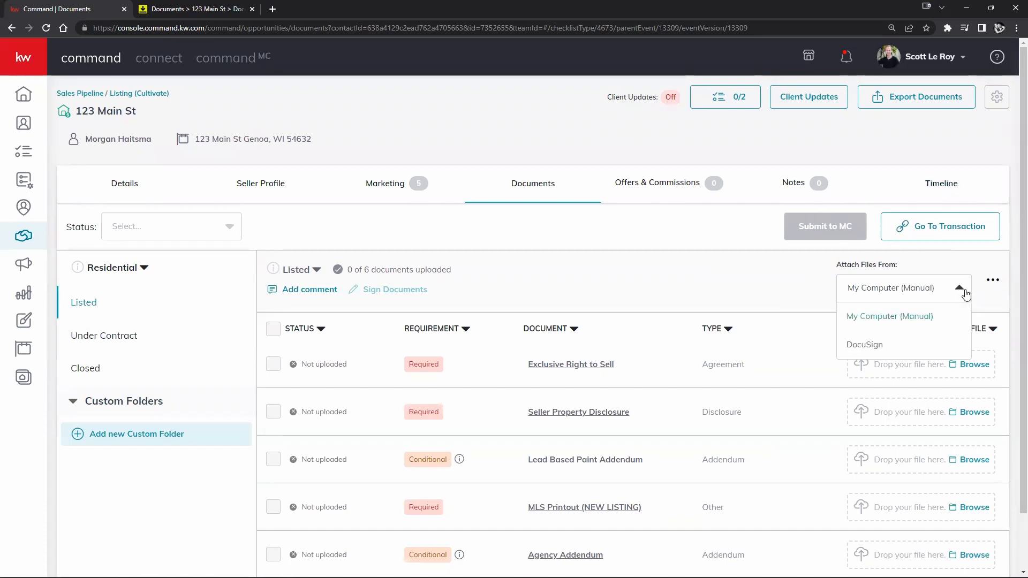
left_click(874, 344)
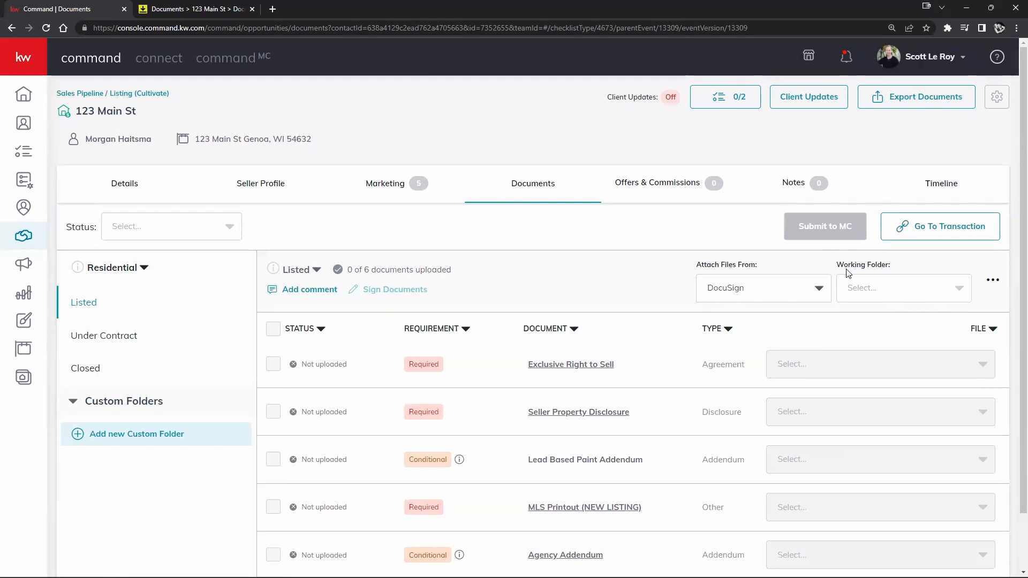
left_click(931, 285)
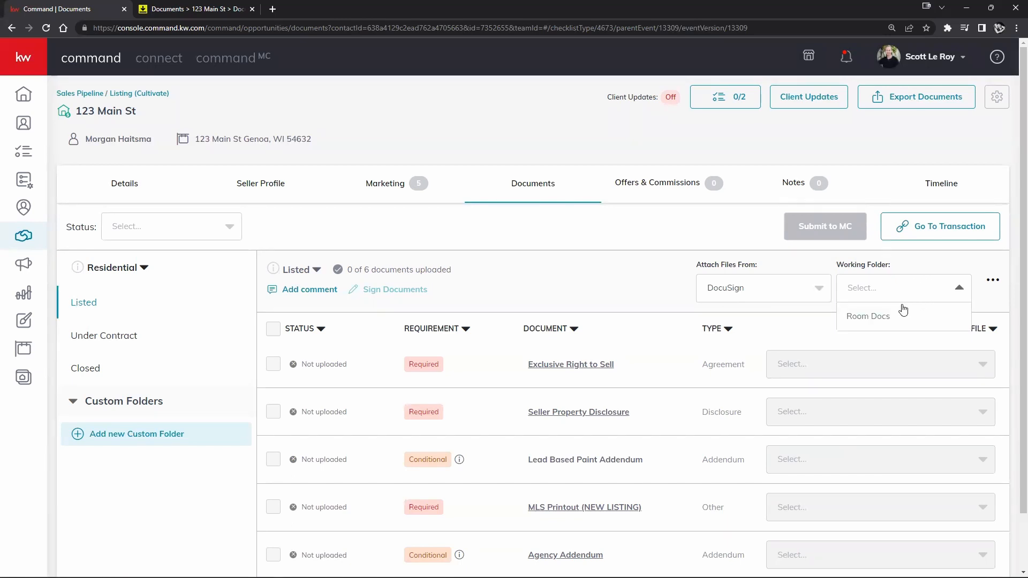
left_click(858, 318)
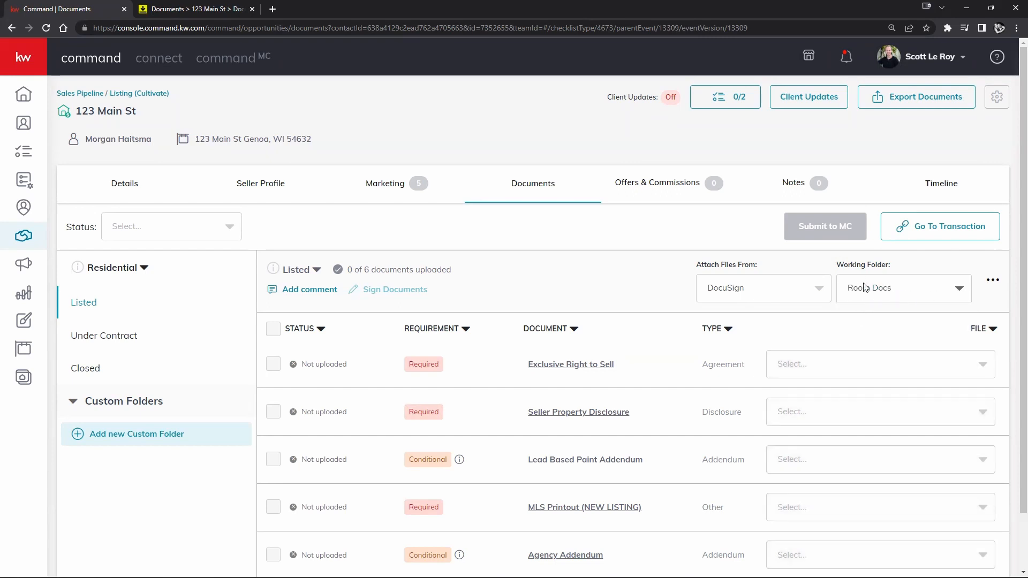
- Check the empty file lists for four documents, then revert the source to My Computer (Manual)
left_click(883, 365)
left_click(882, 423)
left_click(878, 470)
left_click(868, 516)
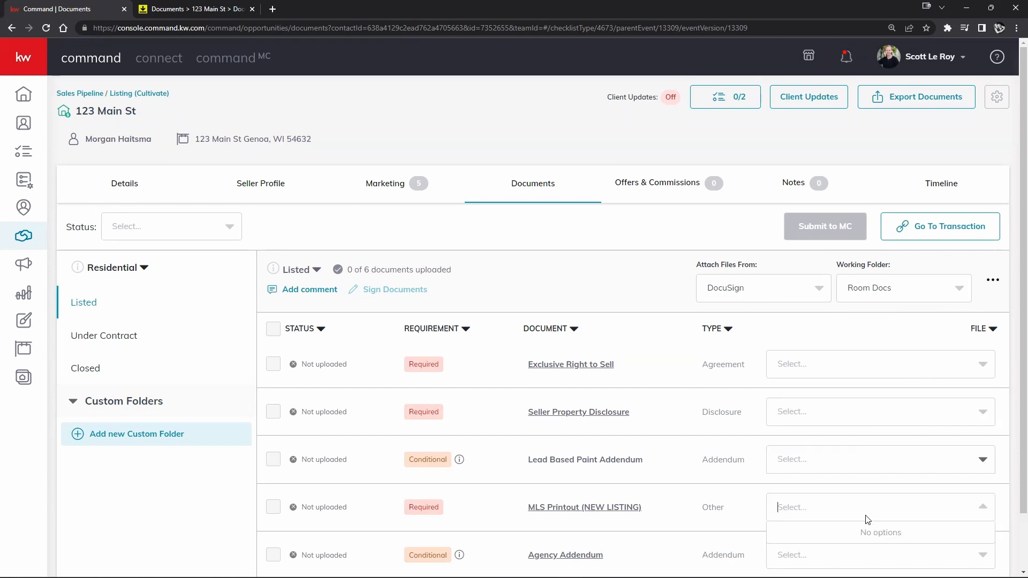
left_click(658, 237)
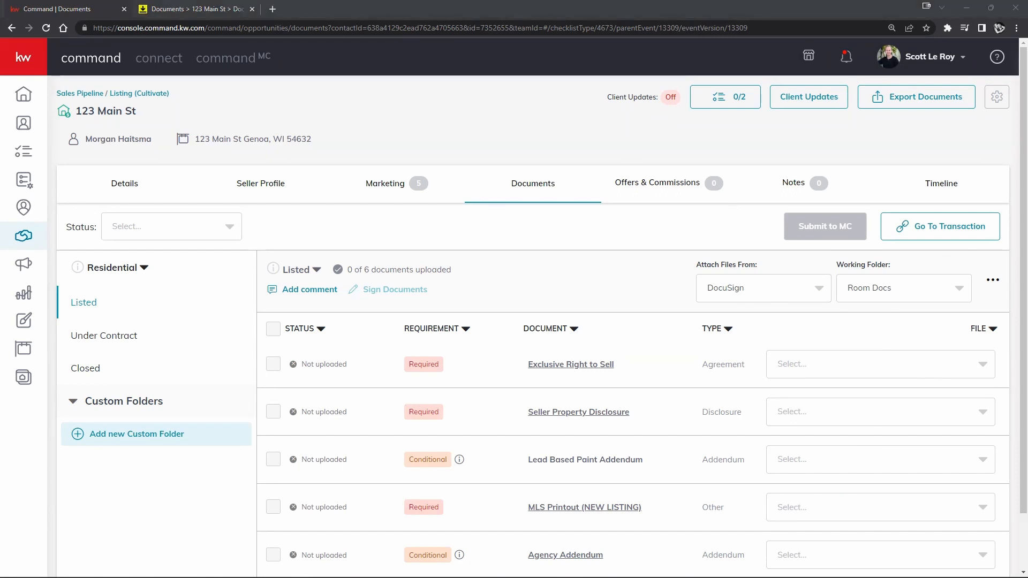
scroll(358, 417, "down", 1)
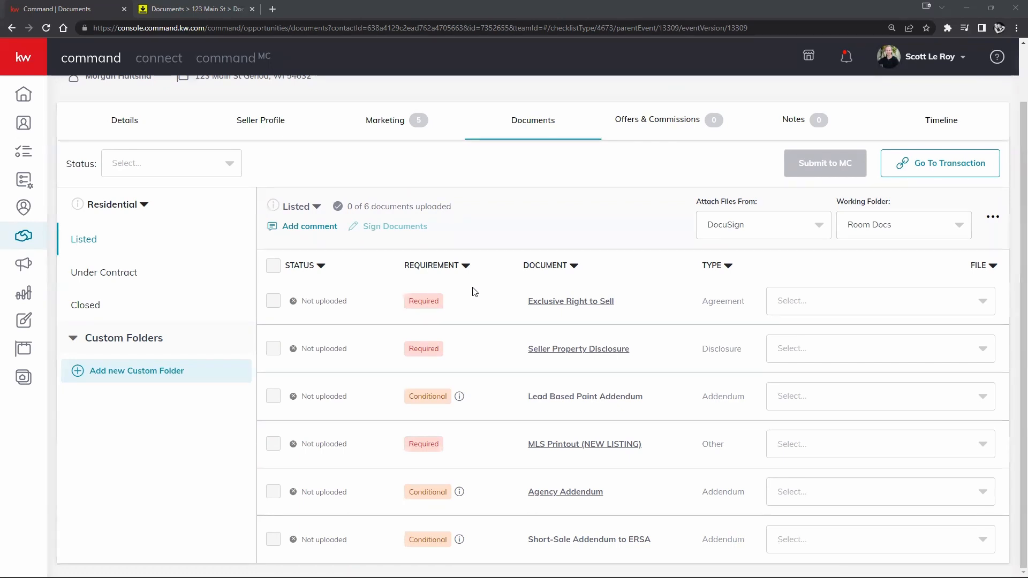
left_click(771, 228)
left_click(745, 255)
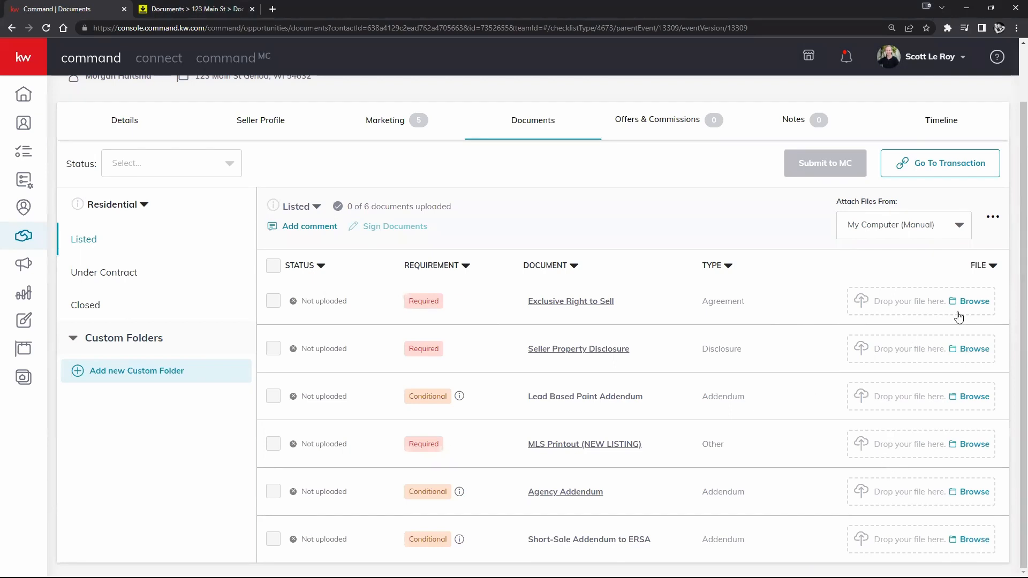
left_click(934, 236)
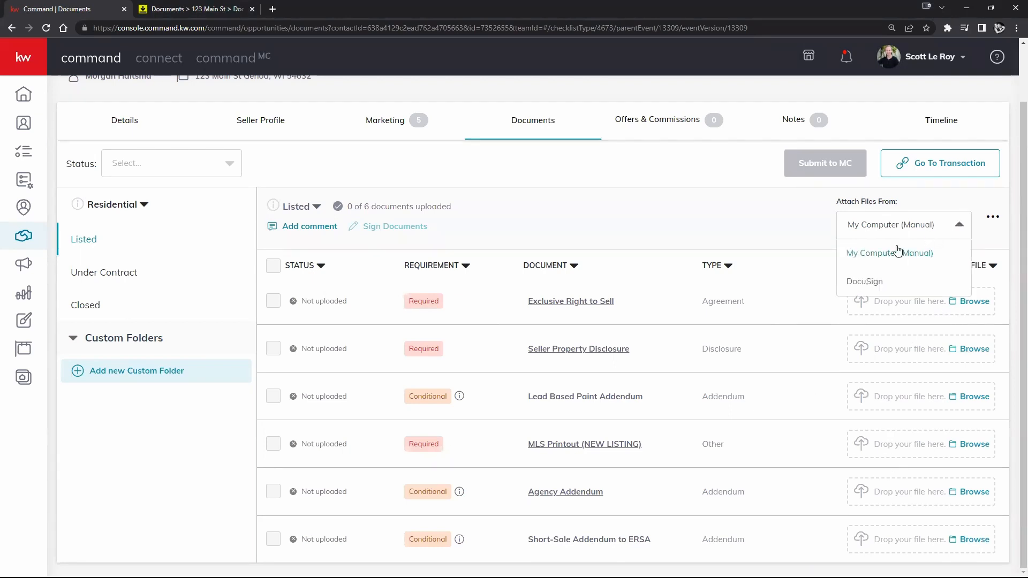
left_click(865, 281)
left_click(926, 230)
left_click(932, 261)
left_click(861, 303)
left_click(897, 236)
left_click(726, 224)
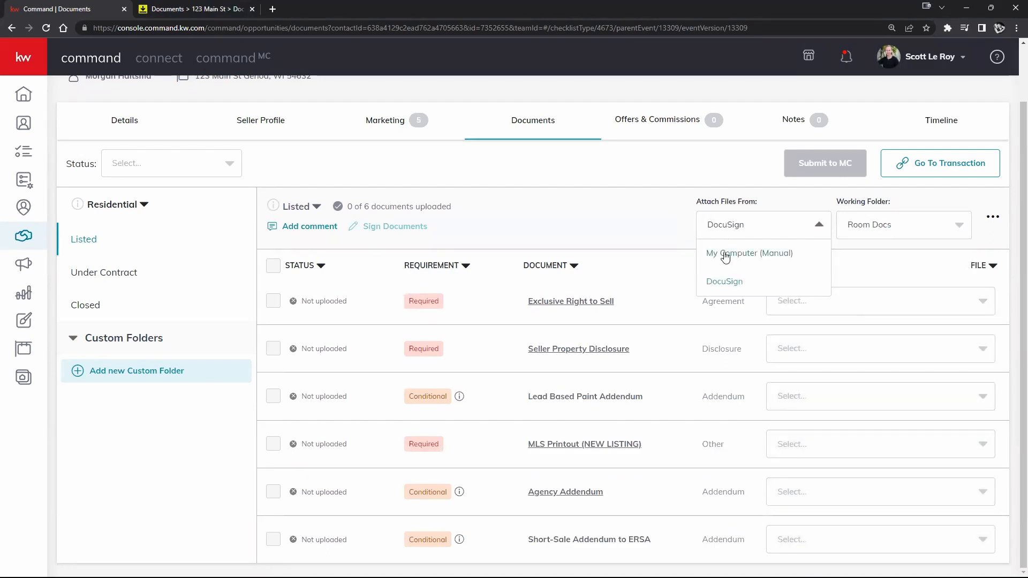
left_click(725, 256)
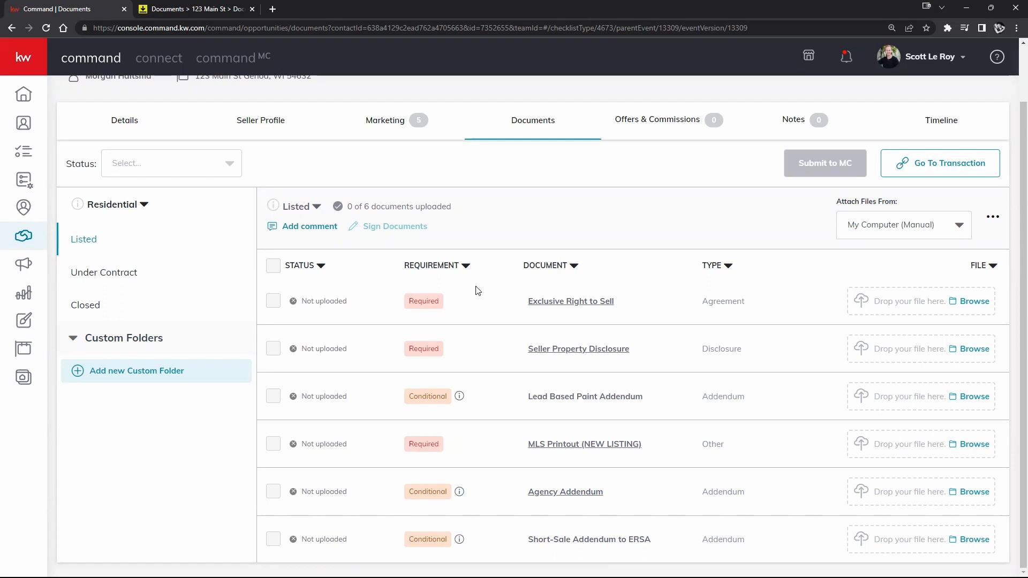
right_click(314, 275)
left_click(510, 286)
- Scroll through the Under Contract checklist, then display the Closed stage's 7-document checklist
left_click(114, 276)
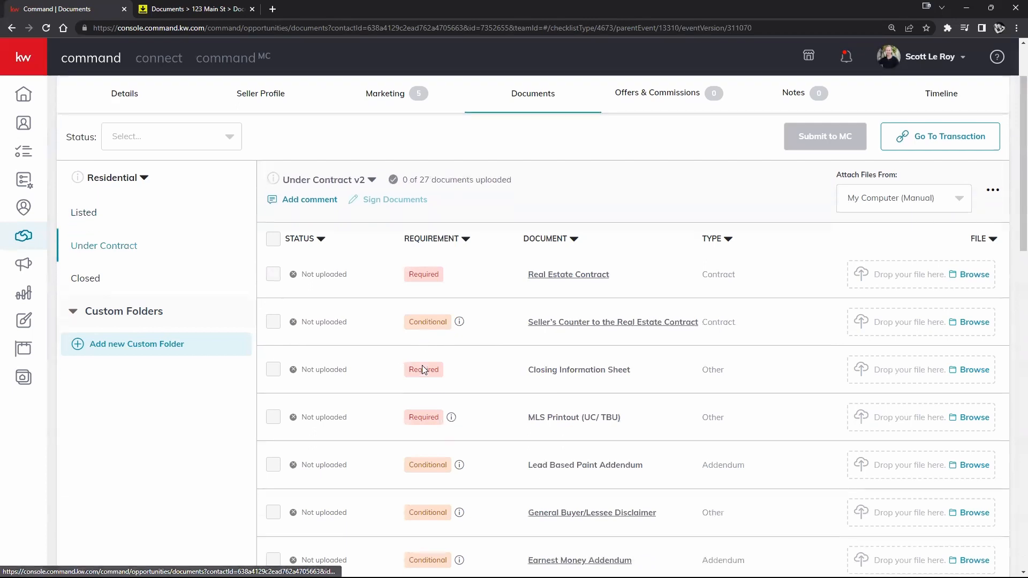
scroll(422, 369, "down", 15)
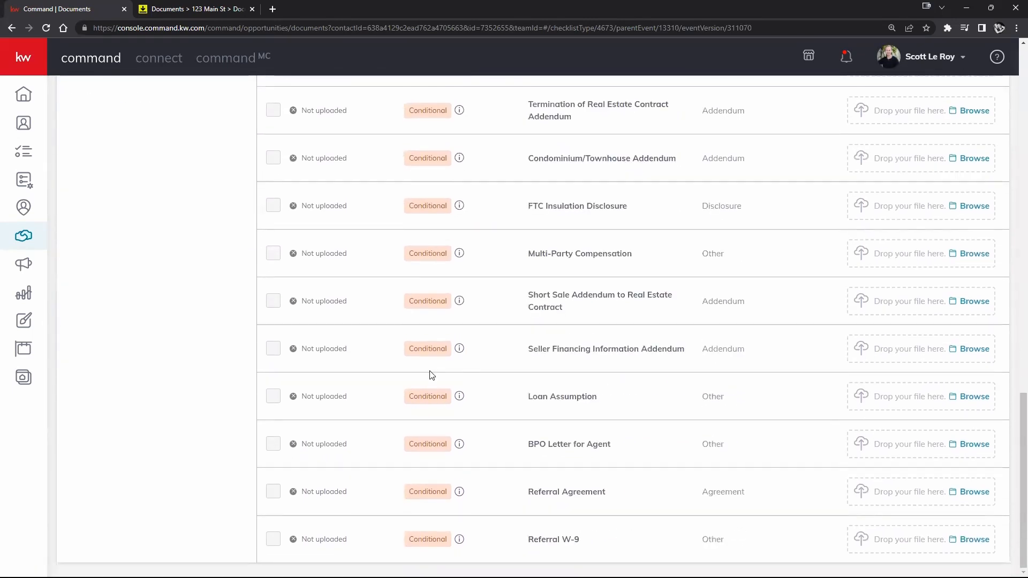
scroll(428, 372, "up", 15)
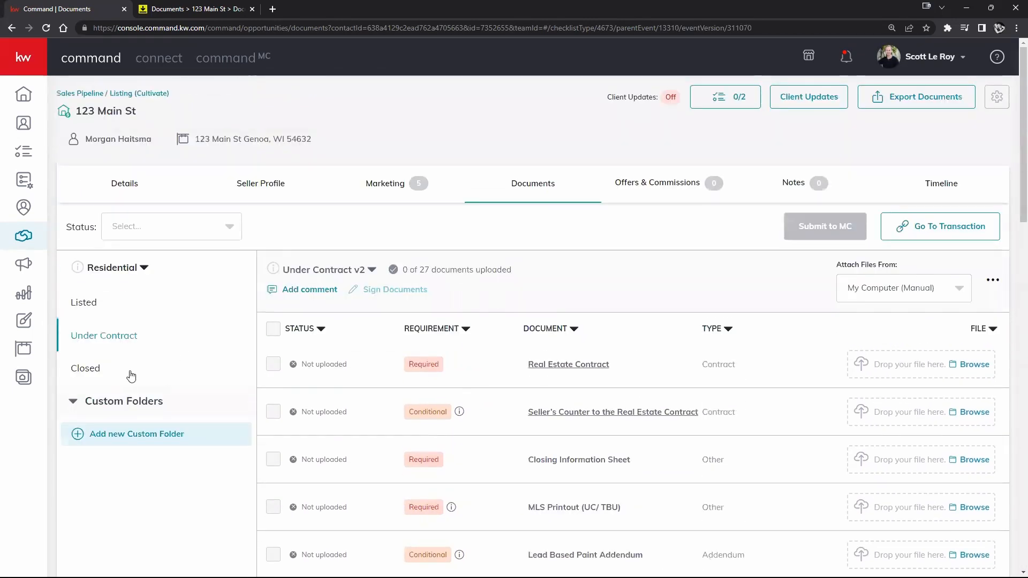
left_click(86, 370)
scroll(375, 388, "down", 2)
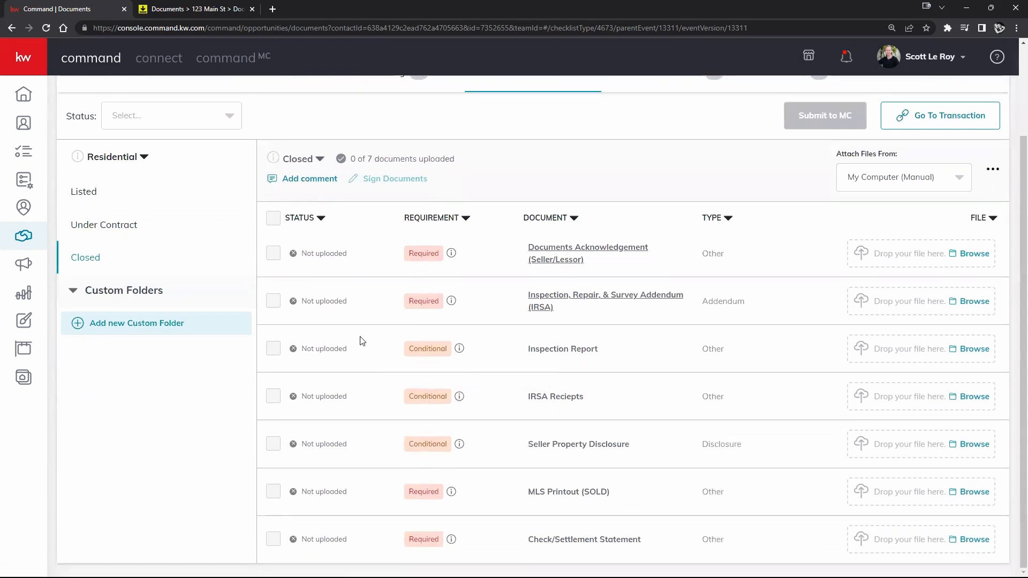
scroll(443, 352, "up", 2)
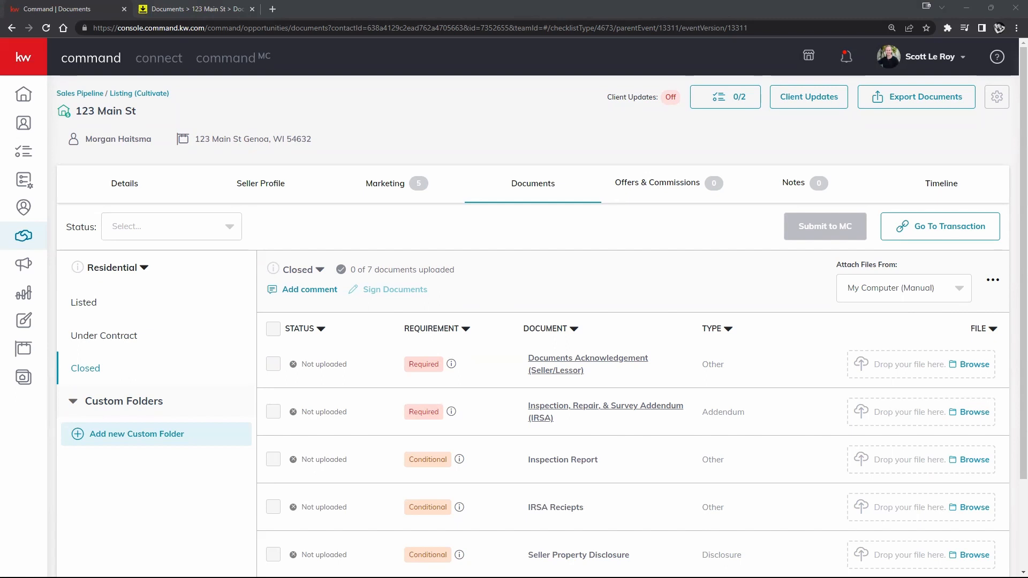
- Upload doc.pdf to Documents Acknowledgement (Seller/Lessor), then remove it, leaving 0 of 7
left_click_drag(265, 482, 954, 364)
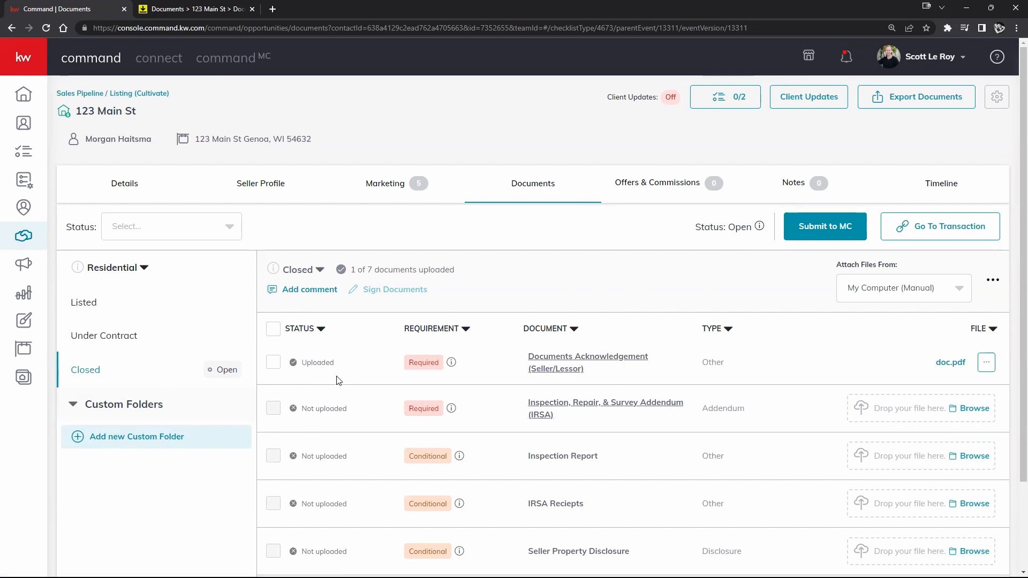
scroll(338, 380, "down", 2)
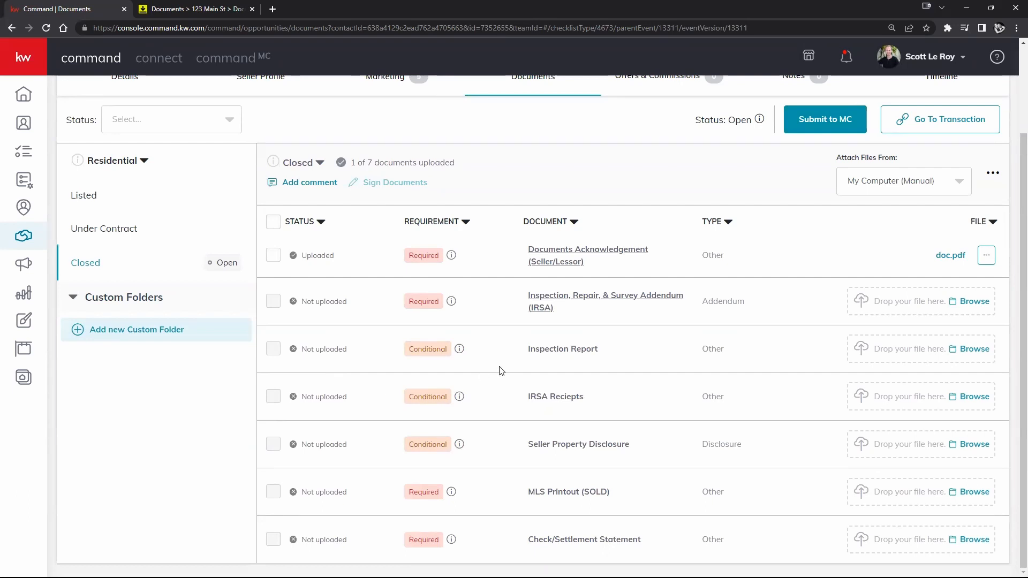
scroll(500, 370, "up", 2)
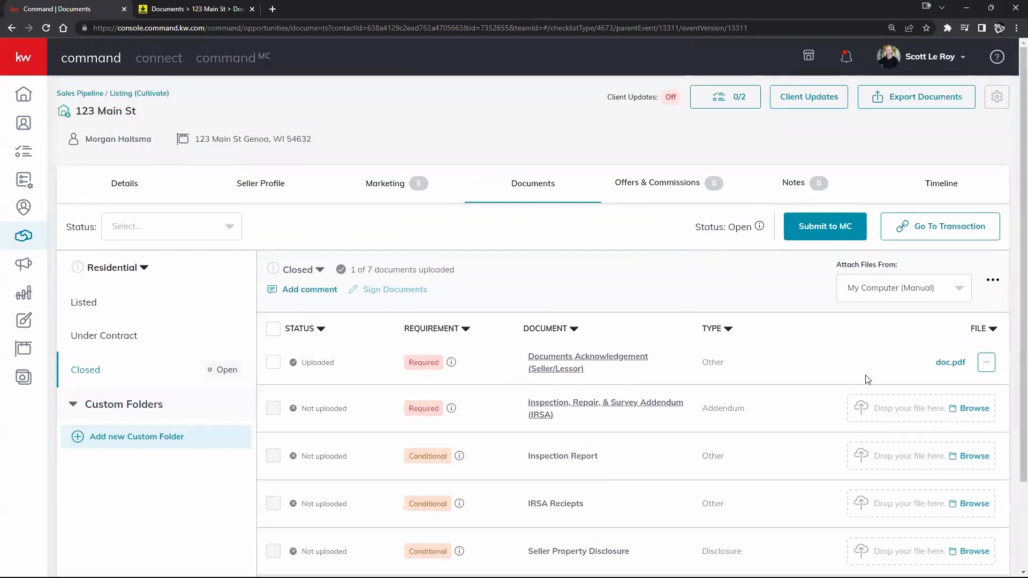
left_click(985, 365)
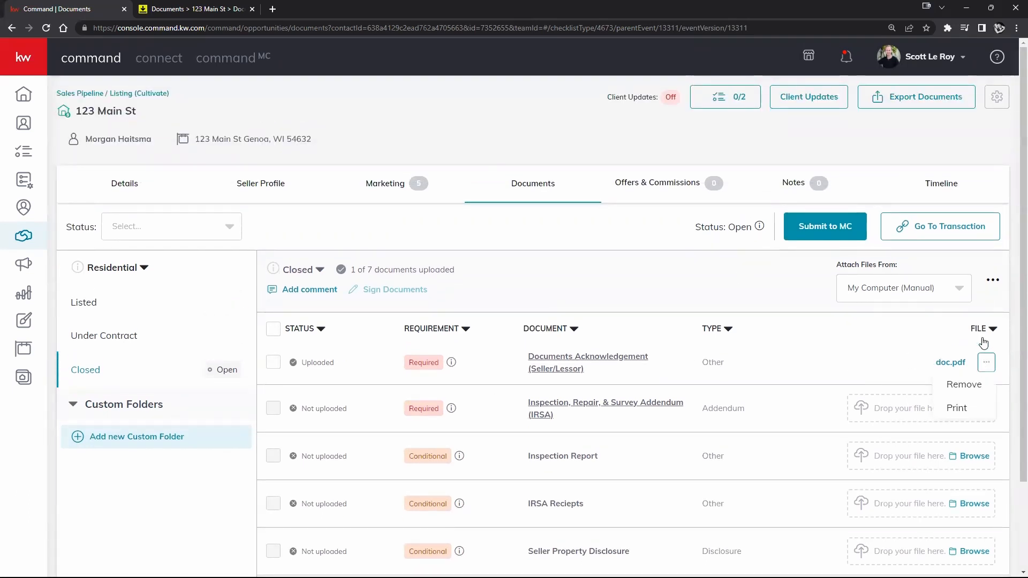
left_click(957, 386)
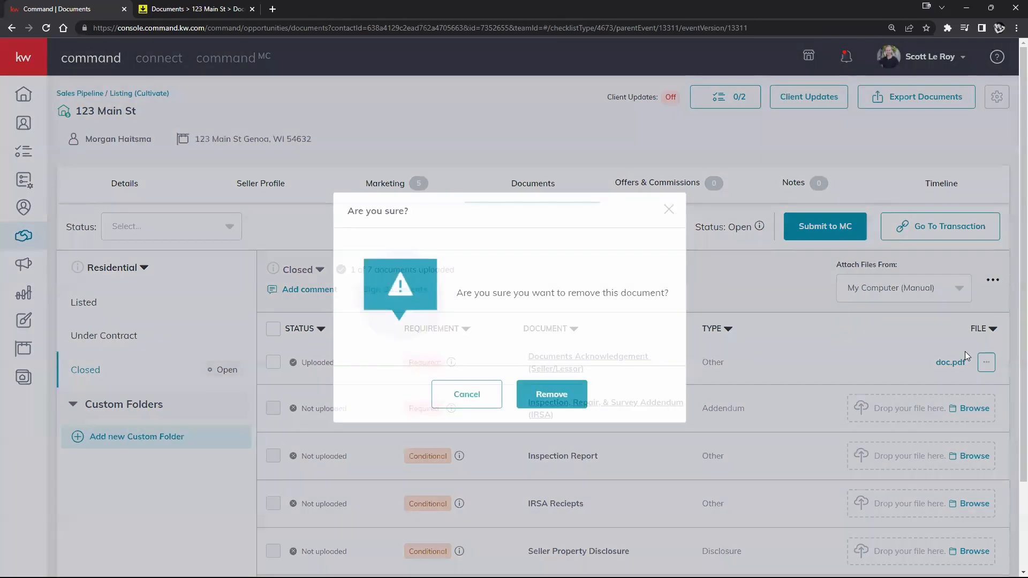
left_click(581, 395)
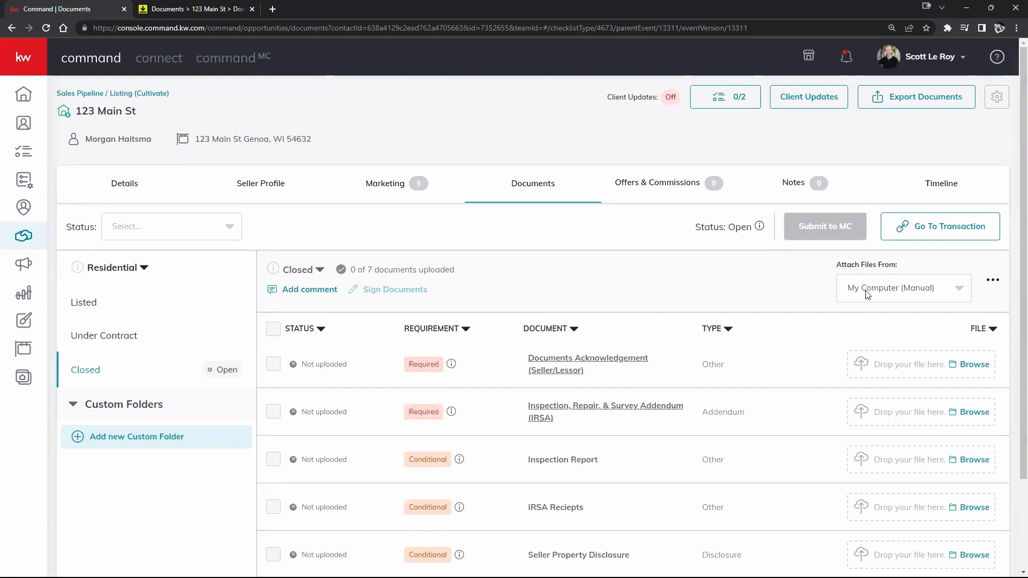
left_click(994, 280)
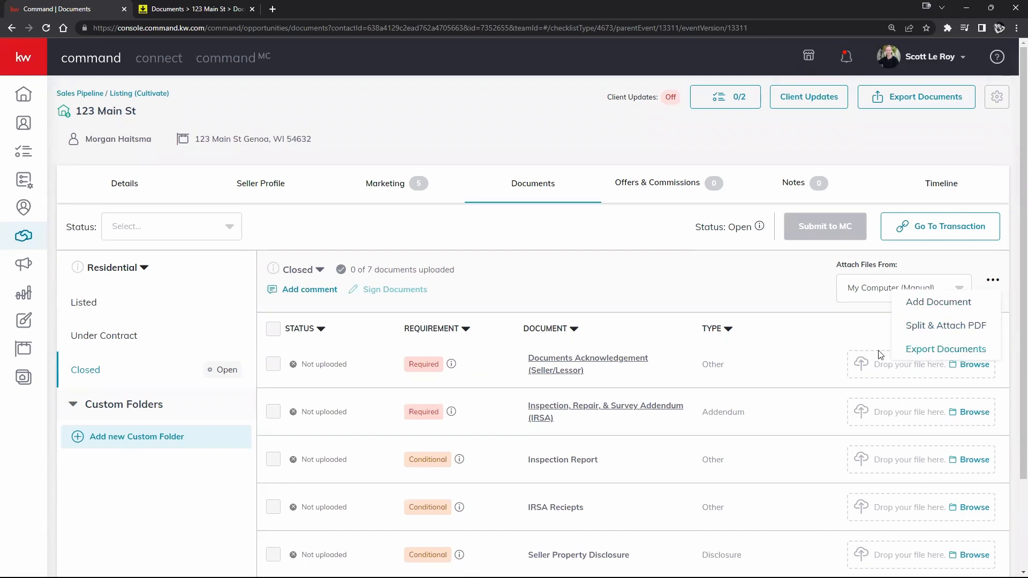
- Re-upload doc.pdf to Documents Acknowledgement (1 of 7) and start Export Documents
left_click(648, 303)
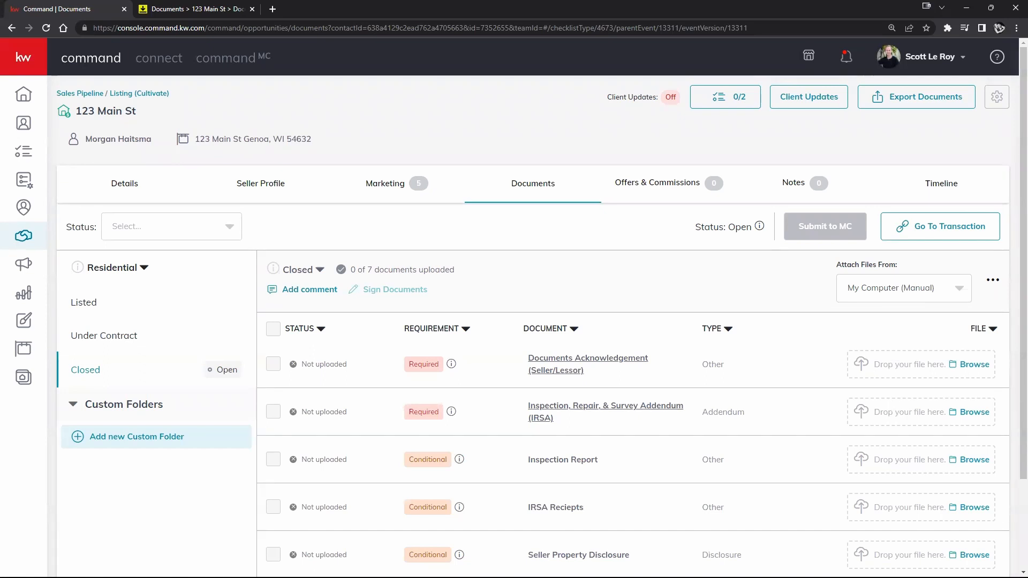
left_click_drag(399, 577, 980, 369)
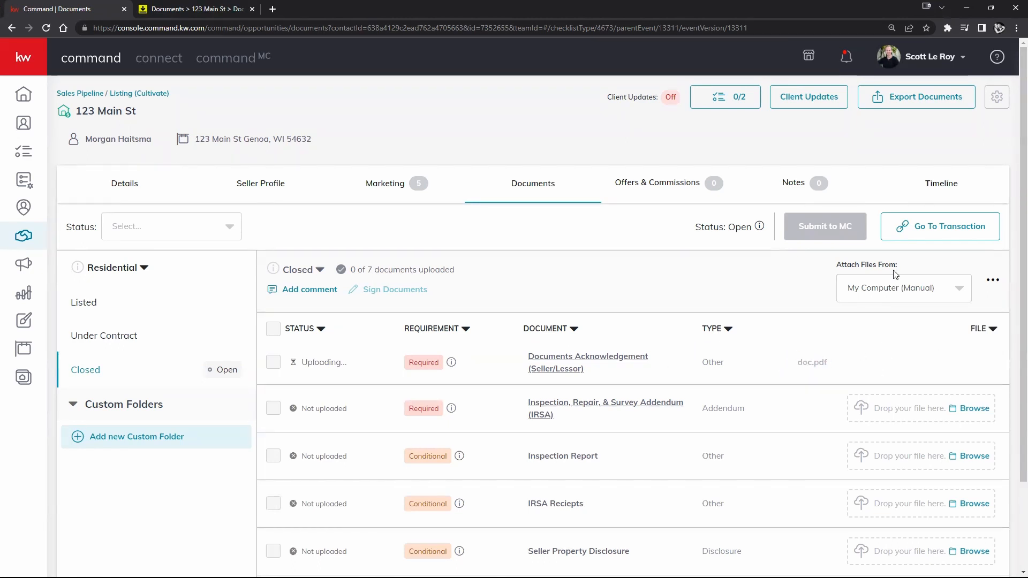
left_click(994, 280)
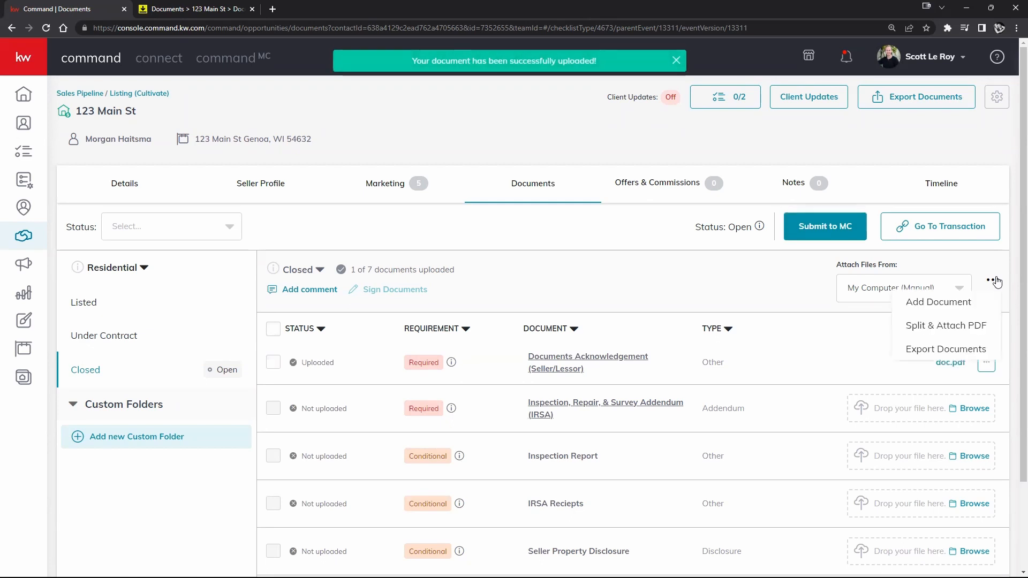
left_click(924, 353)
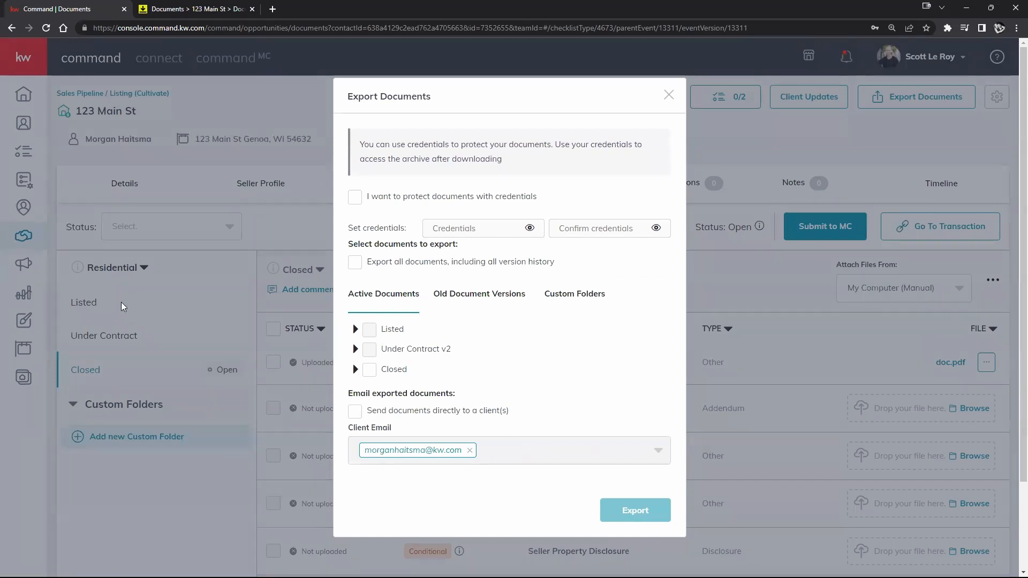
- Export the opportunity's Closed checklist documents
left_click(369, 369)
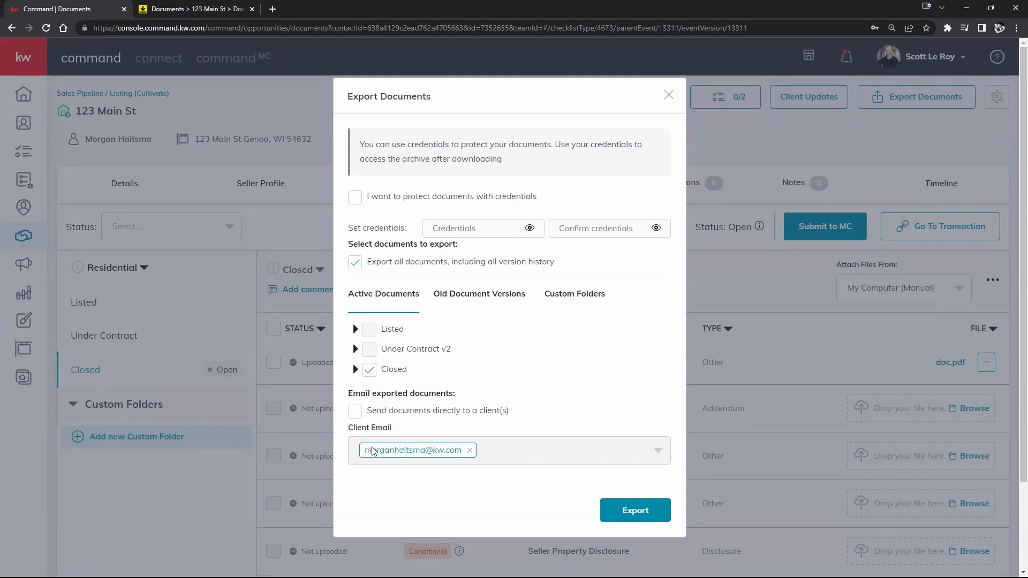
left_click(624, 503)
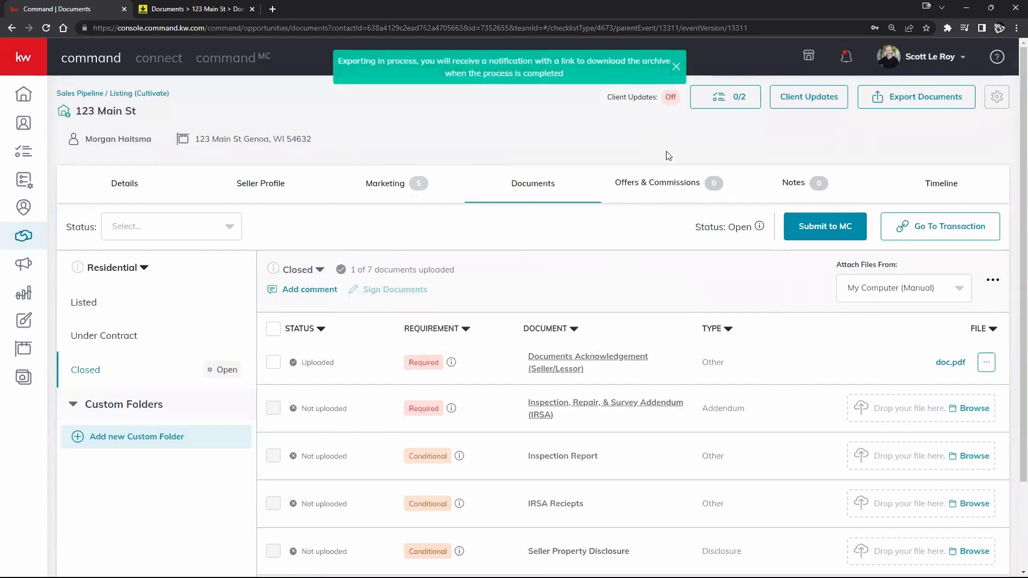
left_click_drag(353, 67, 621, 76)
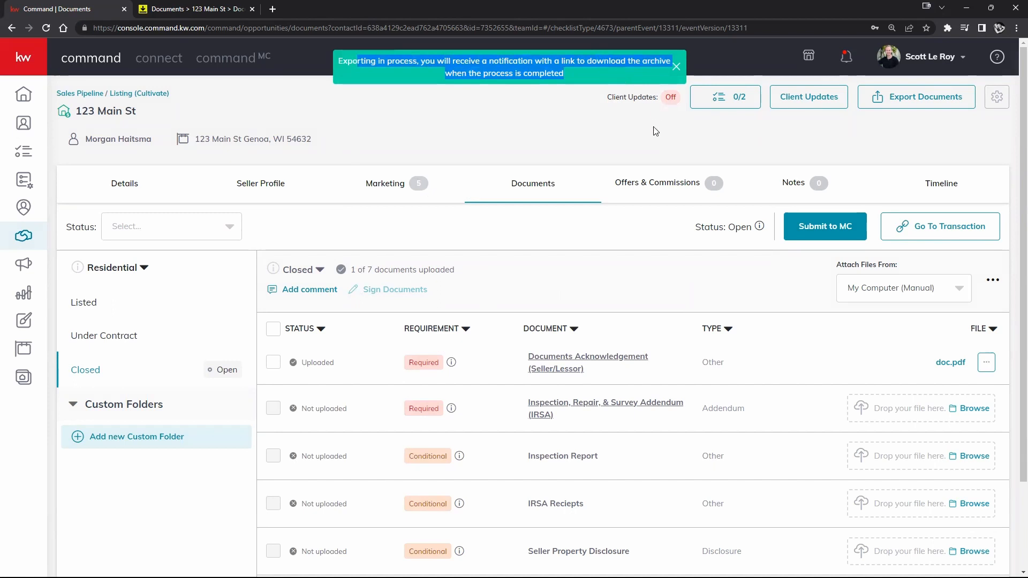
left_click(668, 269)
- Remove doc.pdf from the Closed checklist and view the empty Offers & Commissions timeline
left_click(986, 362)
left_click(972, 387)
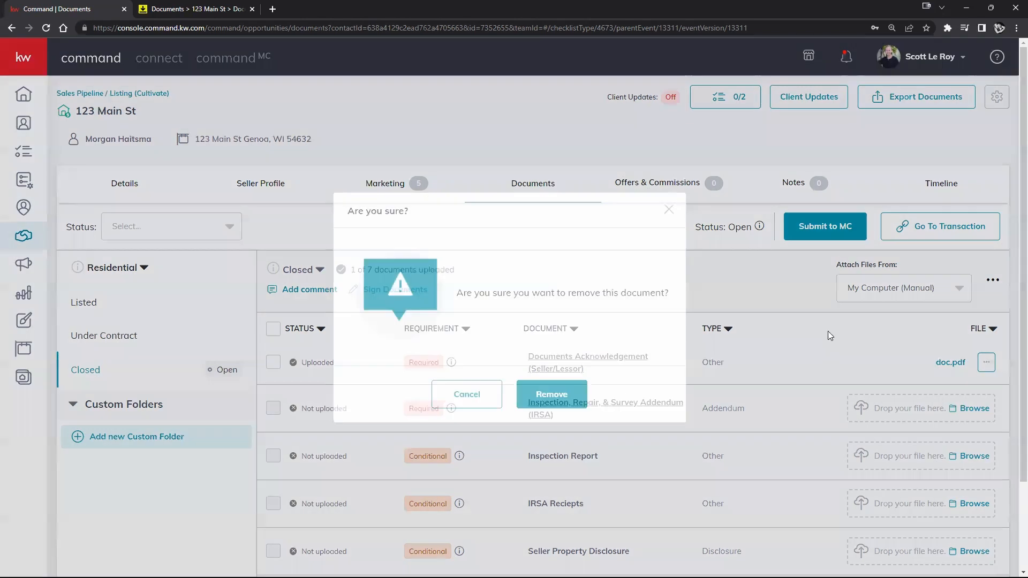
left_click(552, 394)
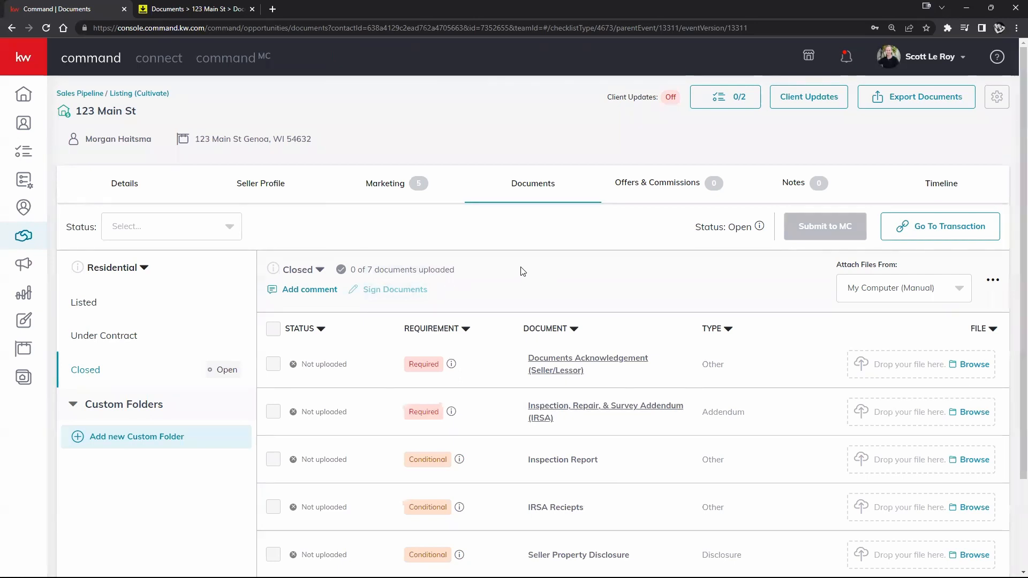
left_click(690, 184)
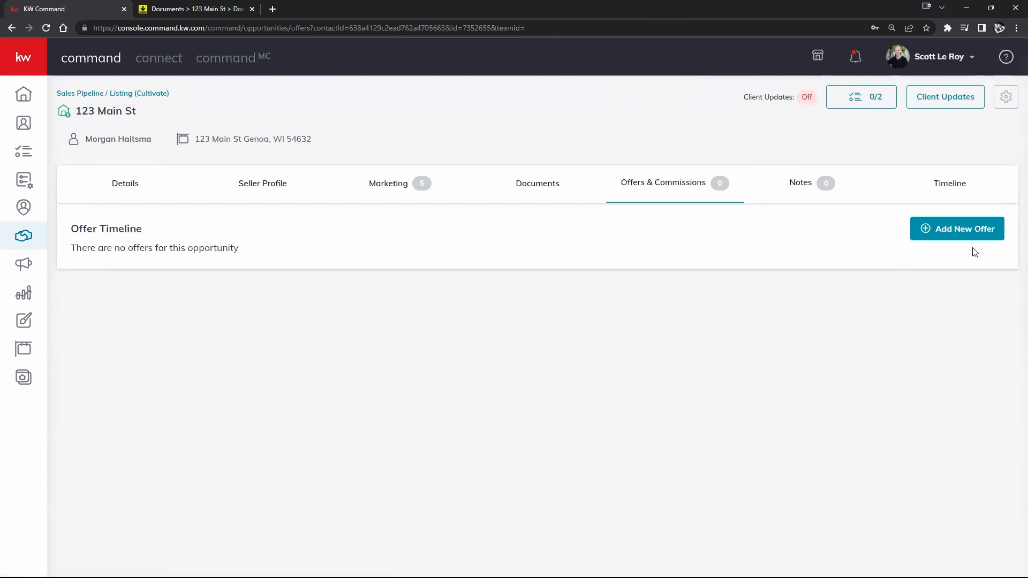
- Create an offer named Initial Offer dated 1/6/2023, closing 1/9/2023, and advance to Parties
left_click(948, 224)
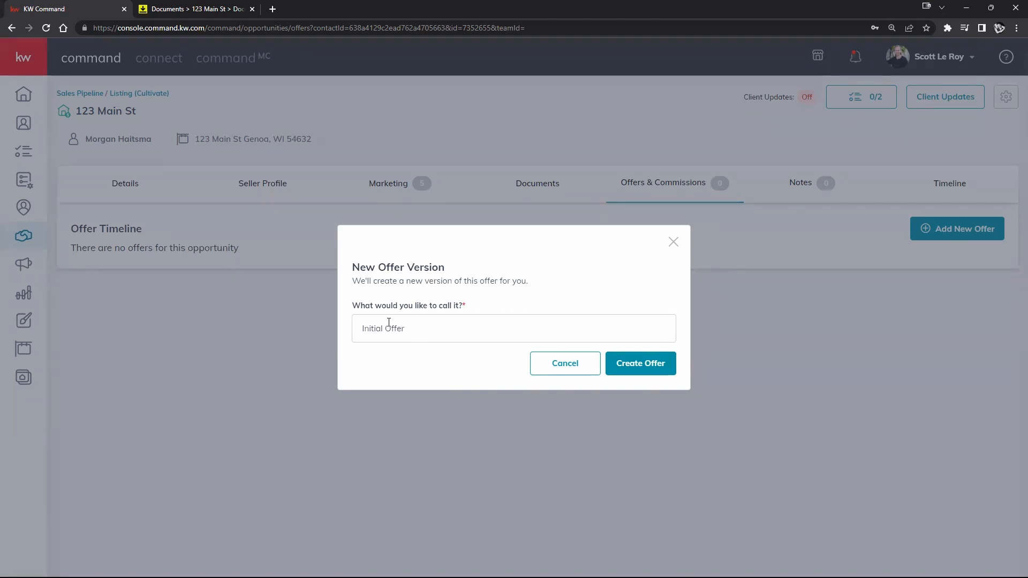
left_click(665, 369)
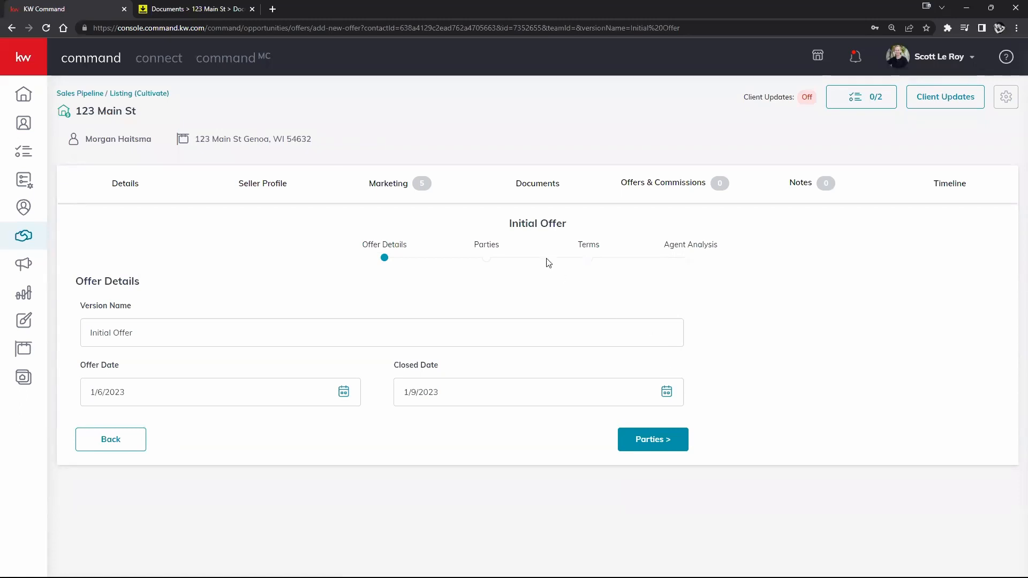
left_click_drag(505, 223, 591, 225)
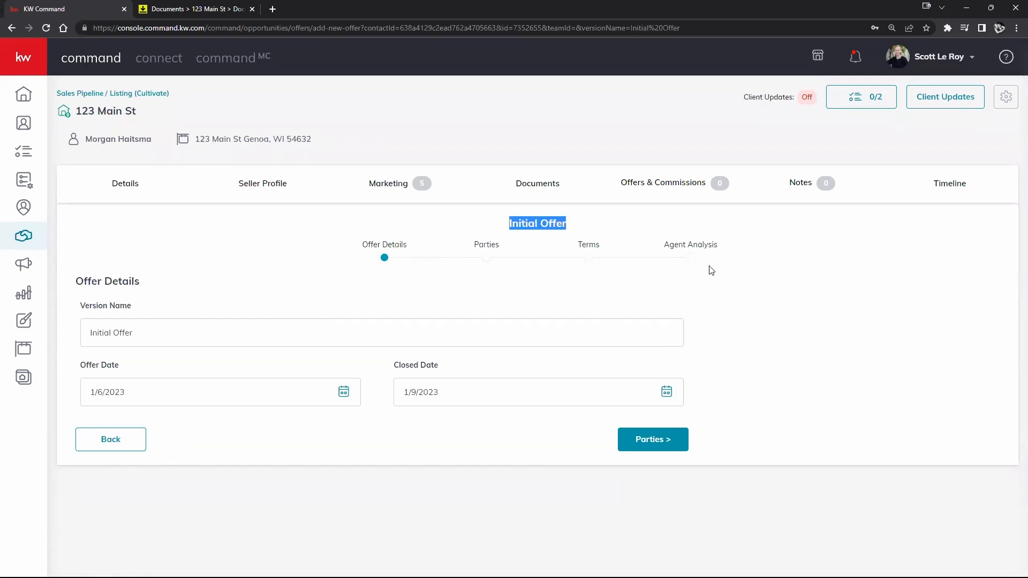
left_click_drag(359, 244, 732, 251)
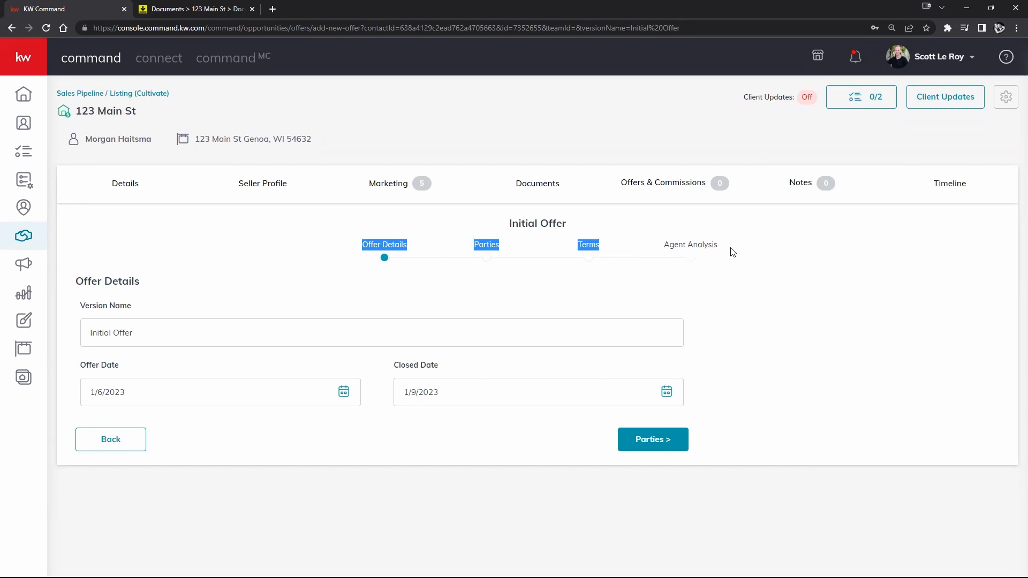
left_click(724, 268)
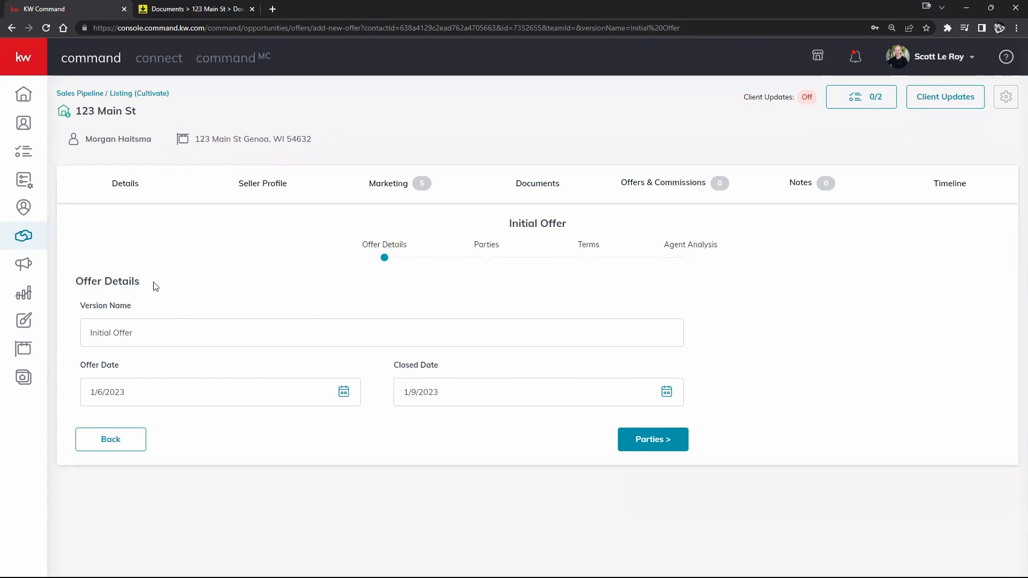
left_click(663, 436)
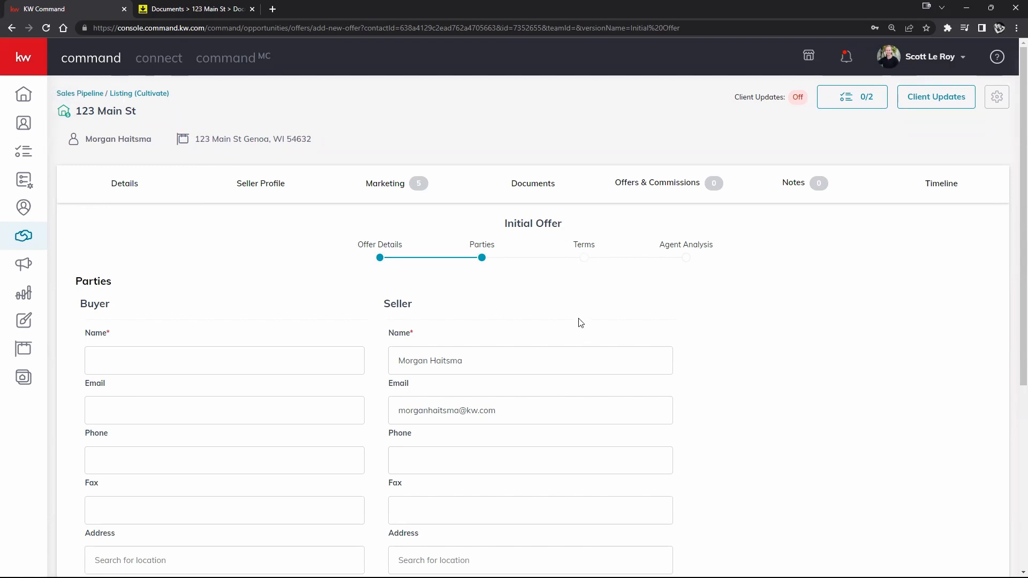
- Enter 'Buyer' as the offer's Buyer Name
scroll(578, 315, "down", 2)
scroll(566, 240, "down", 3)
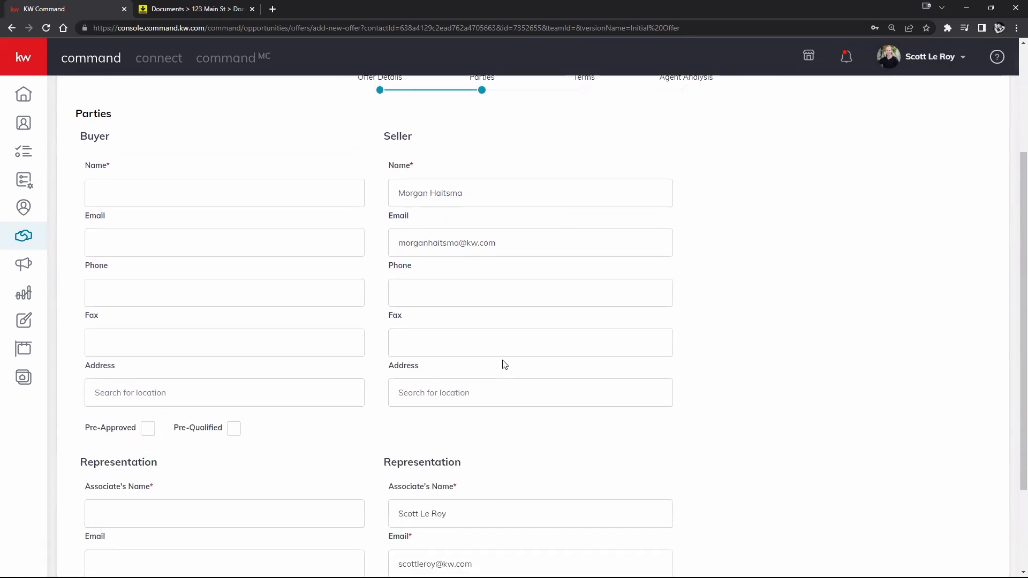
scroll(566, 350, "up", 3)
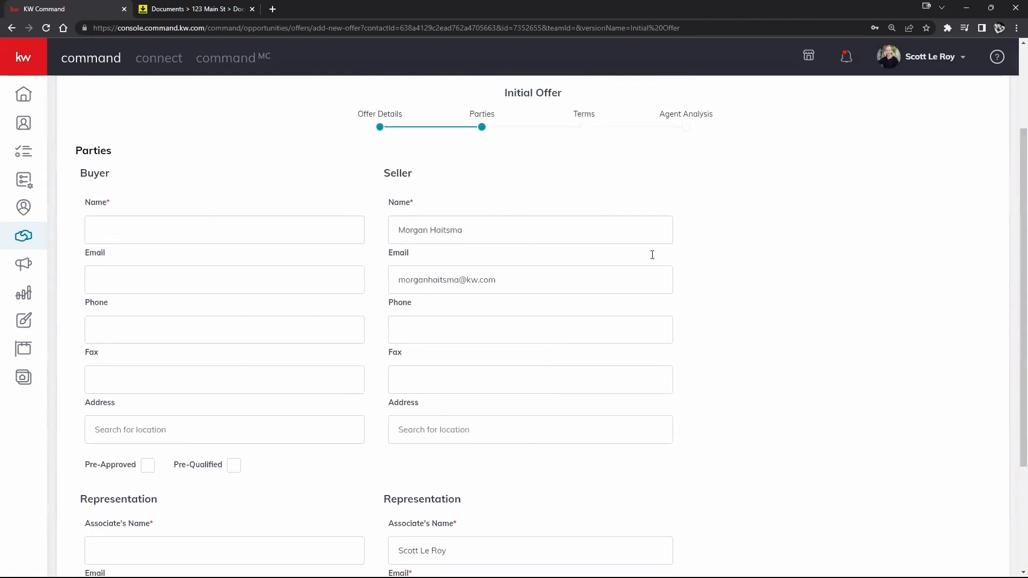
scroll(651, 289, "down", 3)
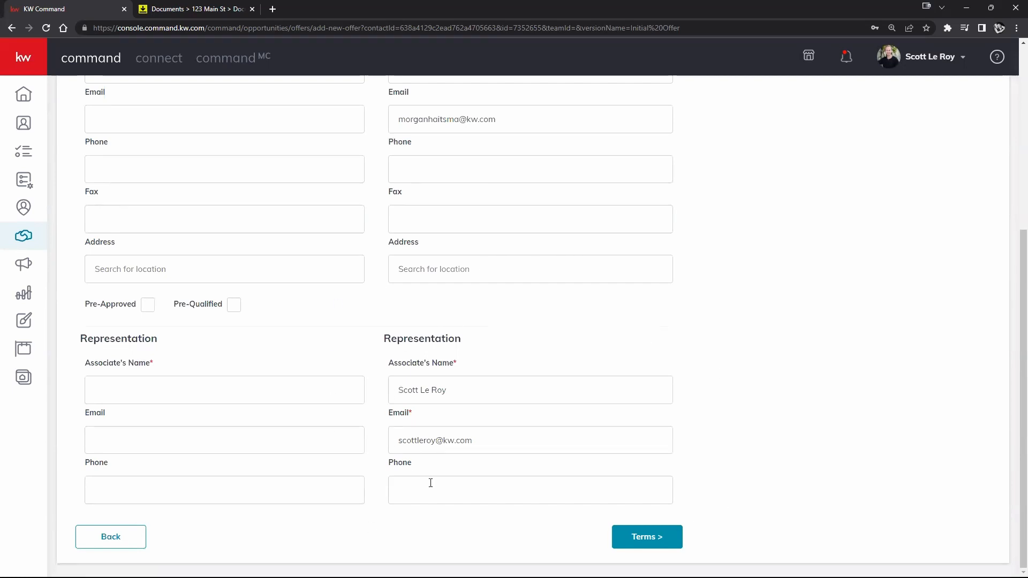
scroll(255, 428, "up", 2)
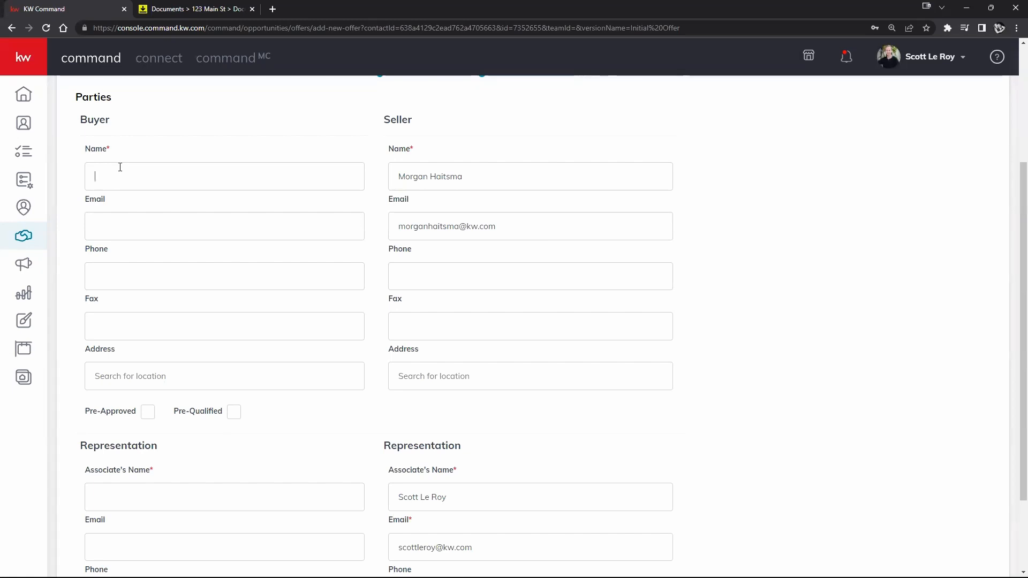
type("Buyer")
- Name the buyer's associate 'Buyers Agent' and continue to the Terms step
scroll(167, 328, "down", 1)
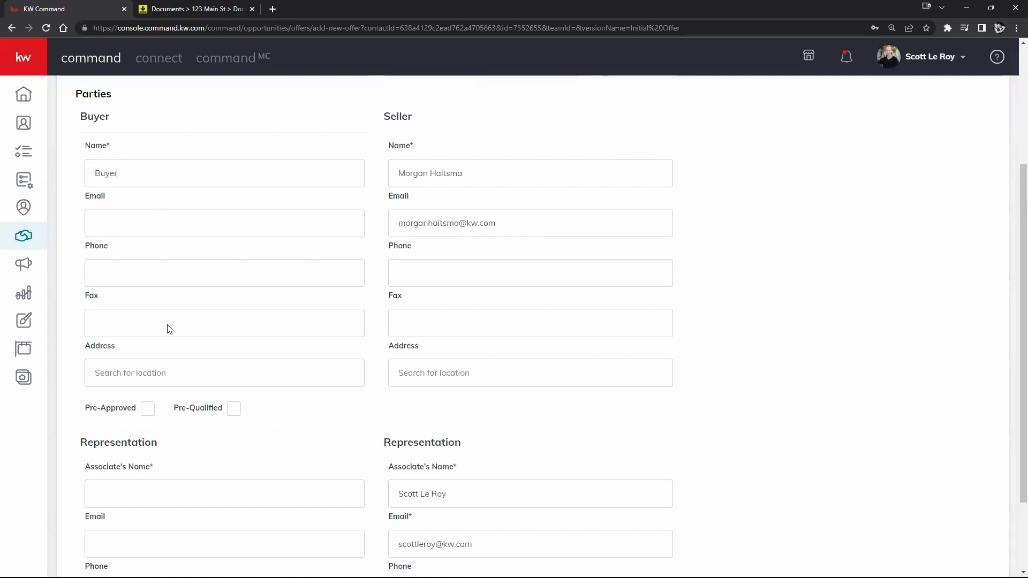
scroll(136, 386, "down", 1)
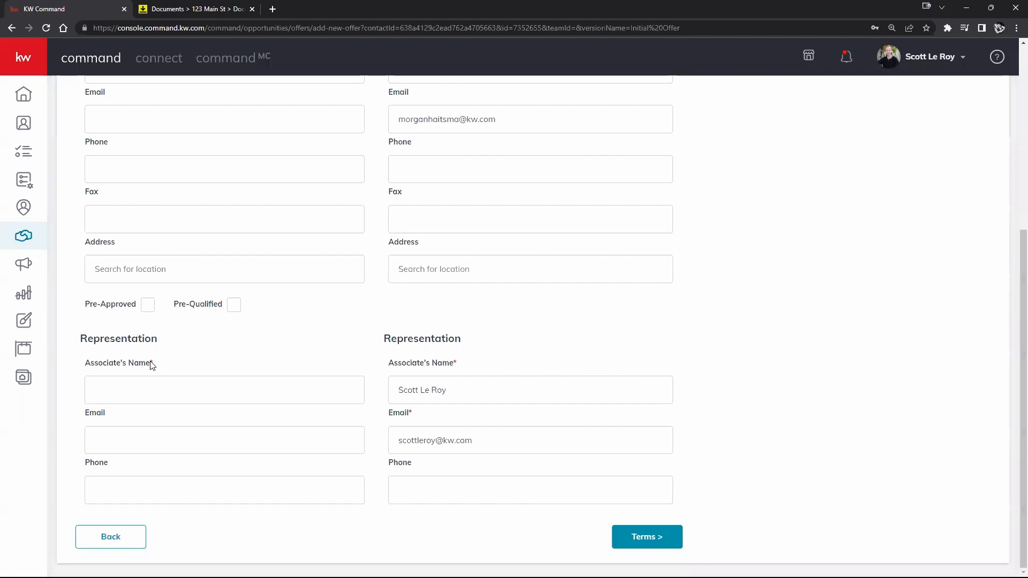
left_click(122, 390)
type("Buyers Agen")
scroll(779, 410, "up", 2)
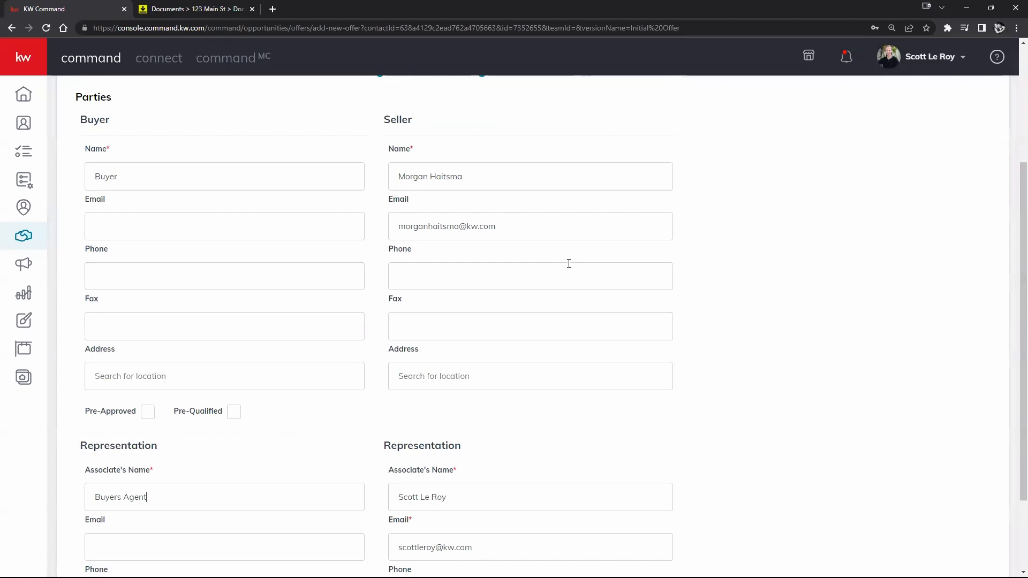
scroll(491, 277, "up", 3)
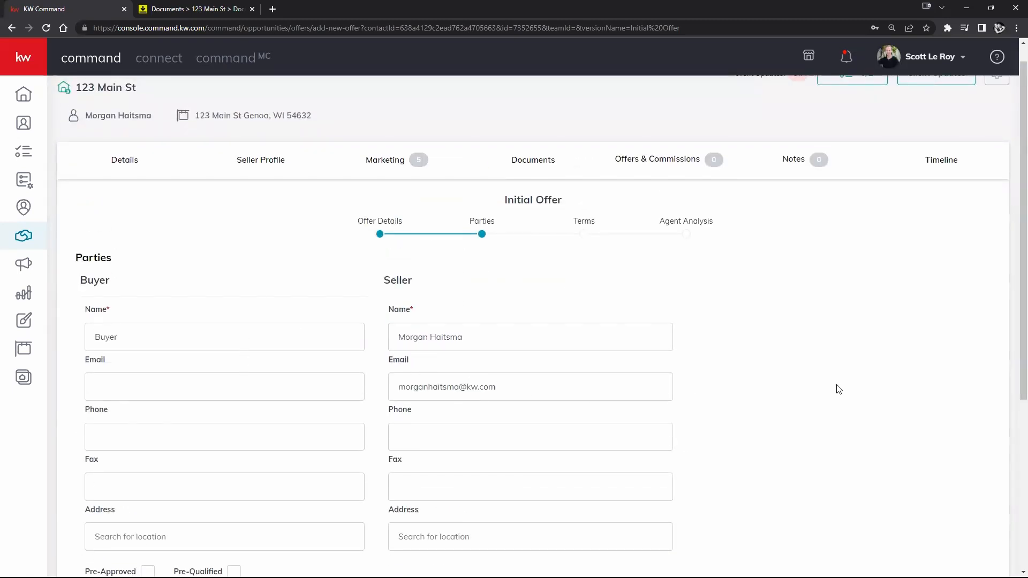
scroll(839, 389, "down", 2)
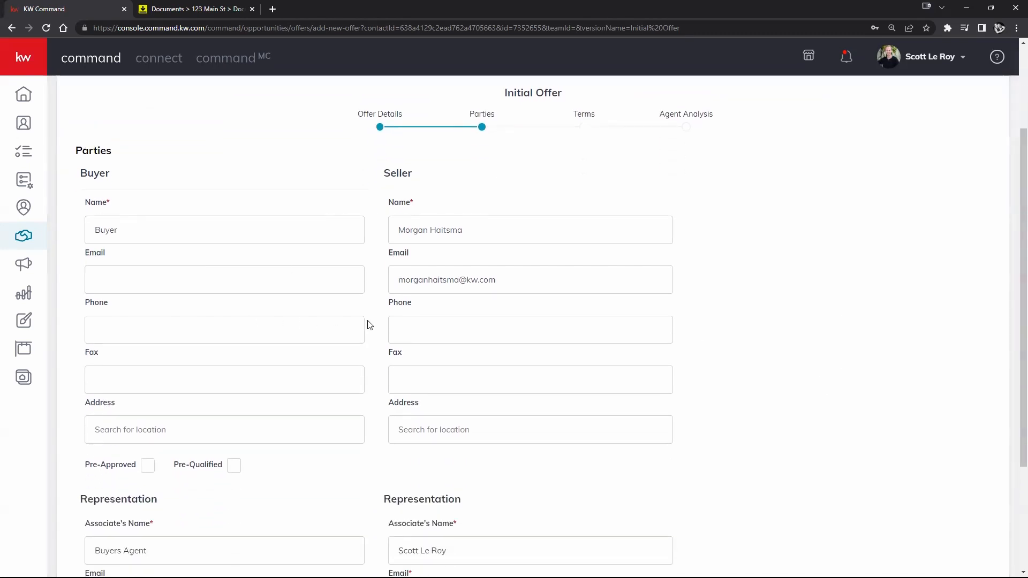
scroll(369, 326, "down", 3)
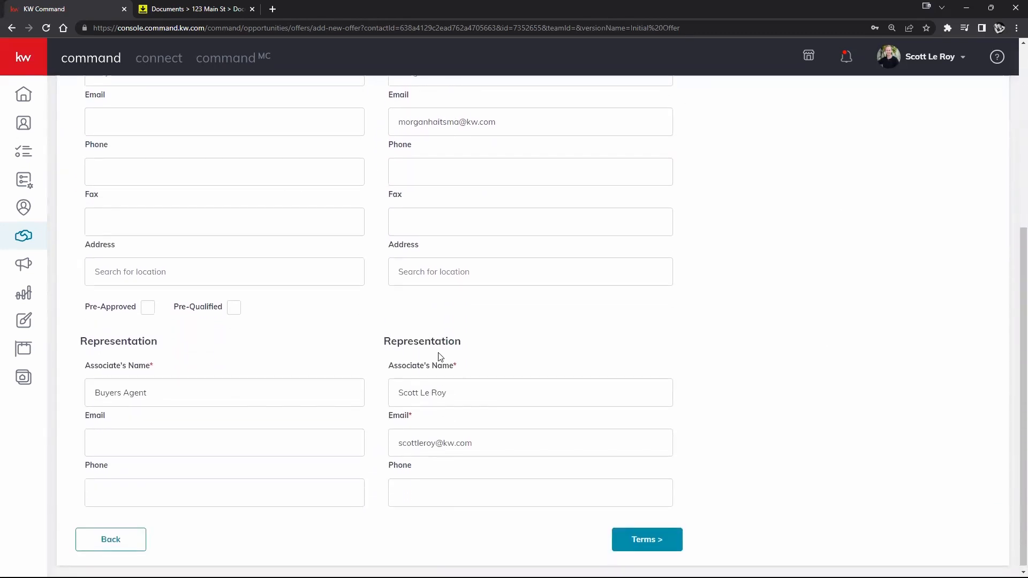
left_click(647, 540)
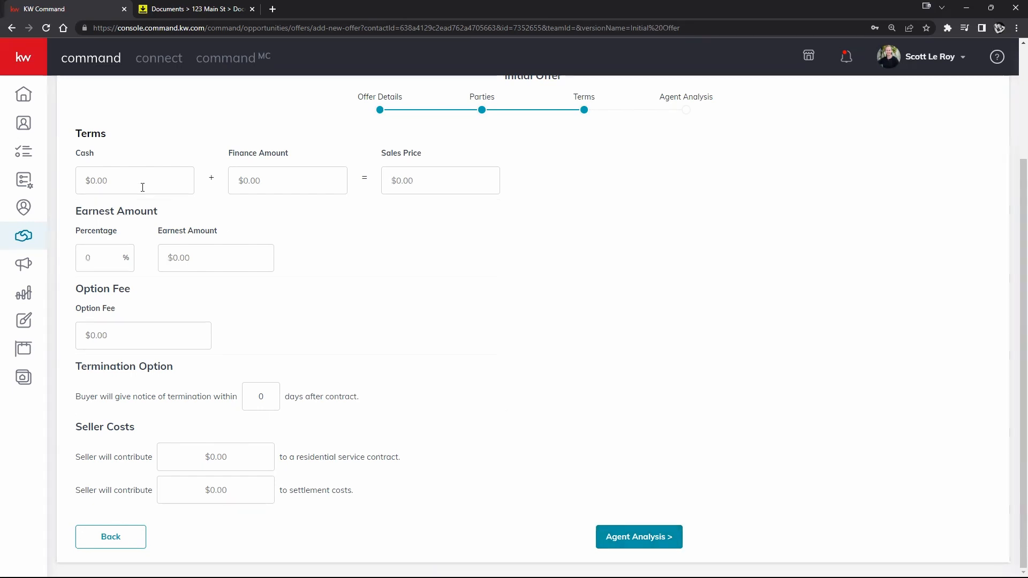
- Enter $20,000 cash and a $380,000 finance amount, then continue to Agent Analysis
type("200000")
left_click(254, 183)
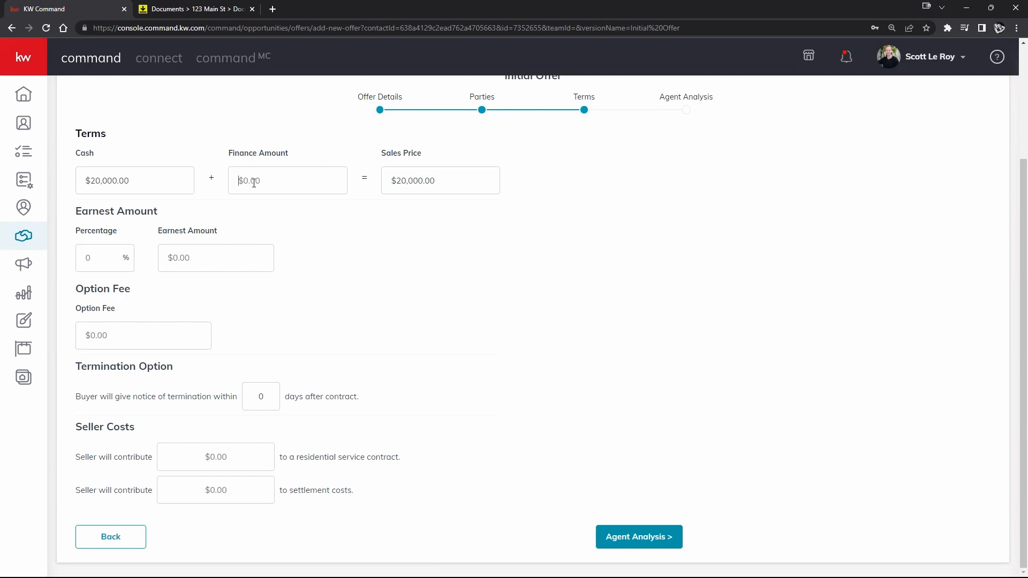
type("3800000")
left_click(355, 242)
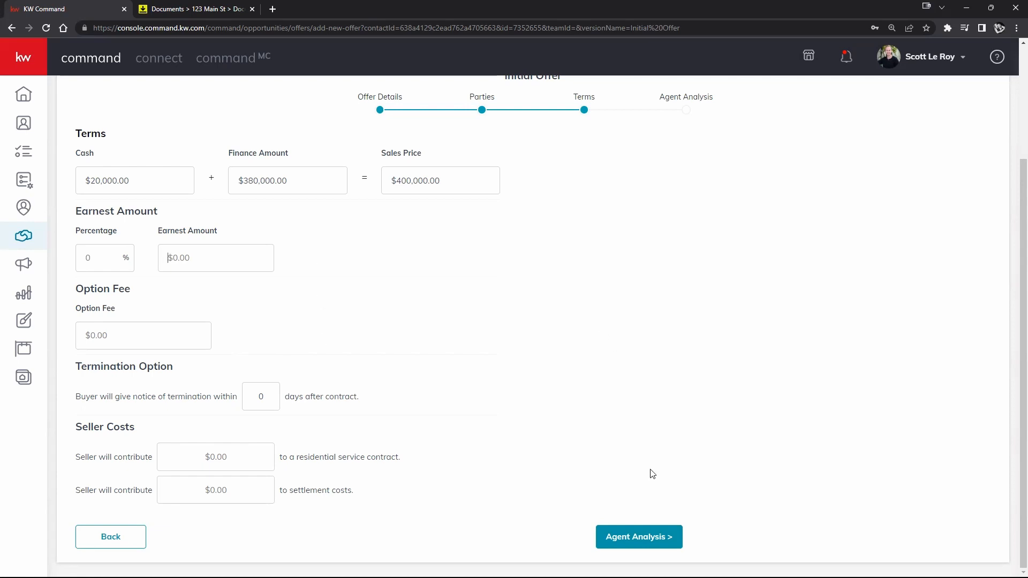
left_click(628, 544)
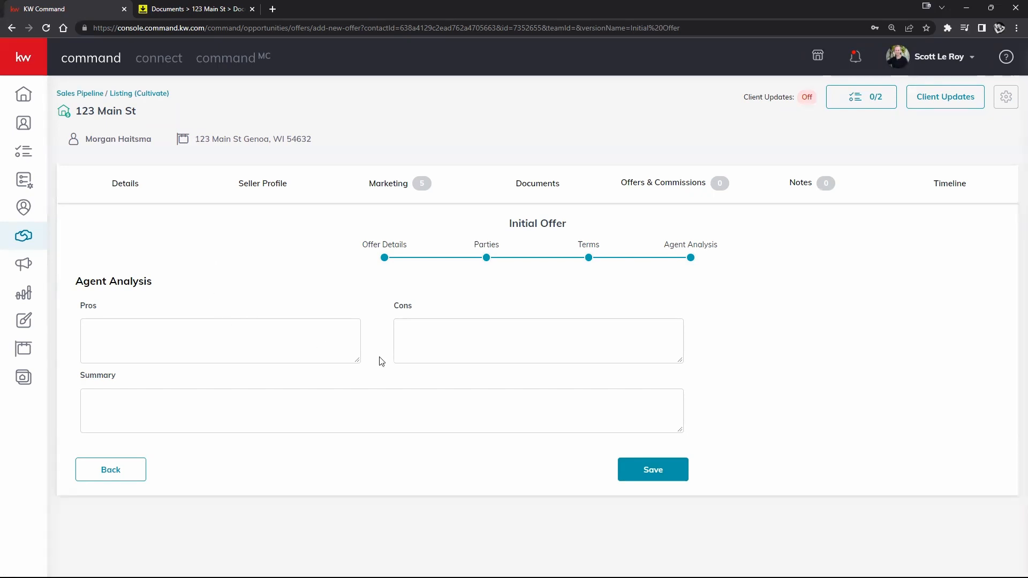
- Save the Initial Offer with the agent analysis Summary left blank
left_click(243, 398)
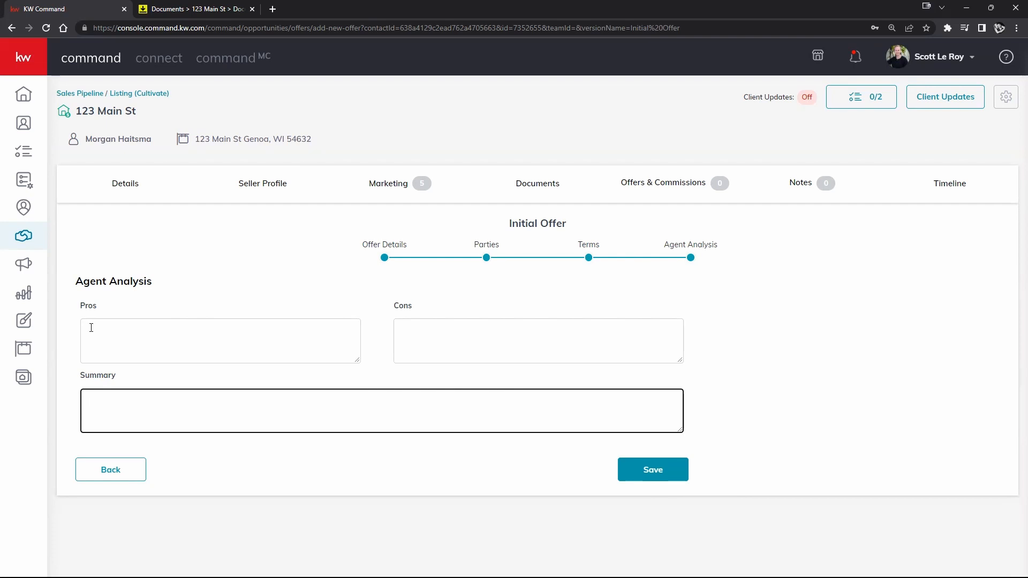
left_click(652, 470)
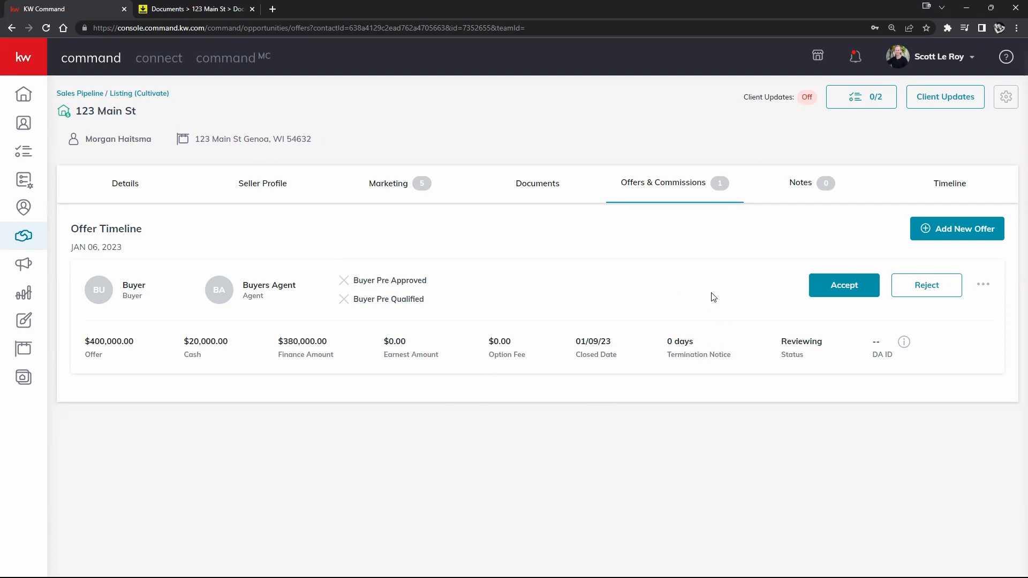
- Open the actions menu on the $400,000 Reviewing offer card
left_click(983, 288)
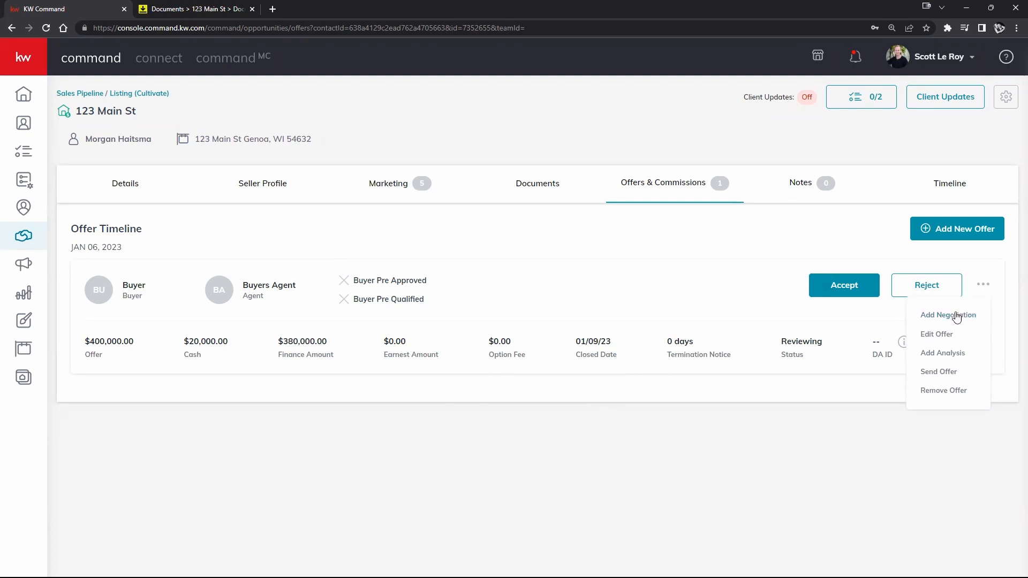
- Start emailing the offer to the seller and review the email preview
left_click(938, 372)
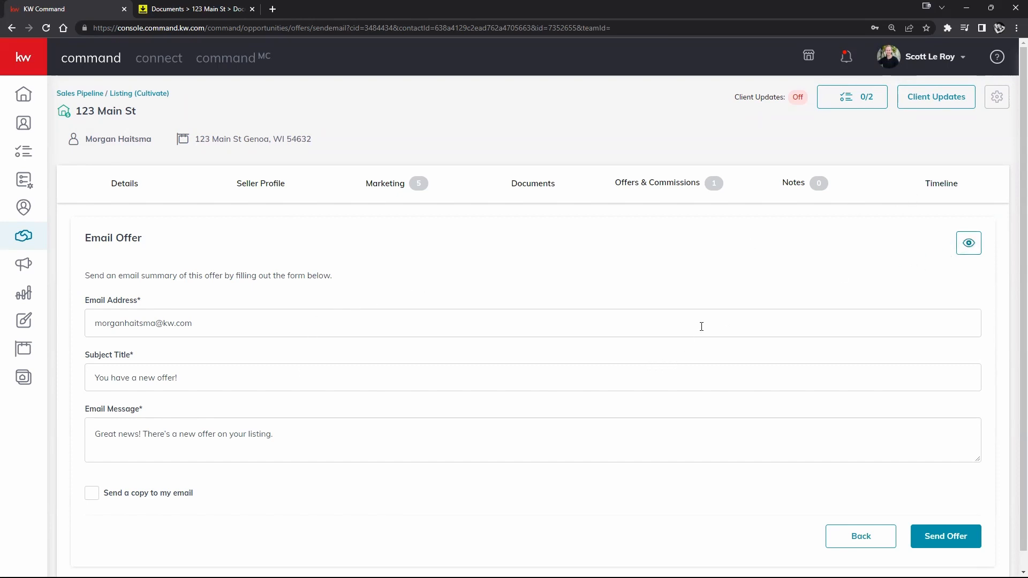
left_click(975, 243)
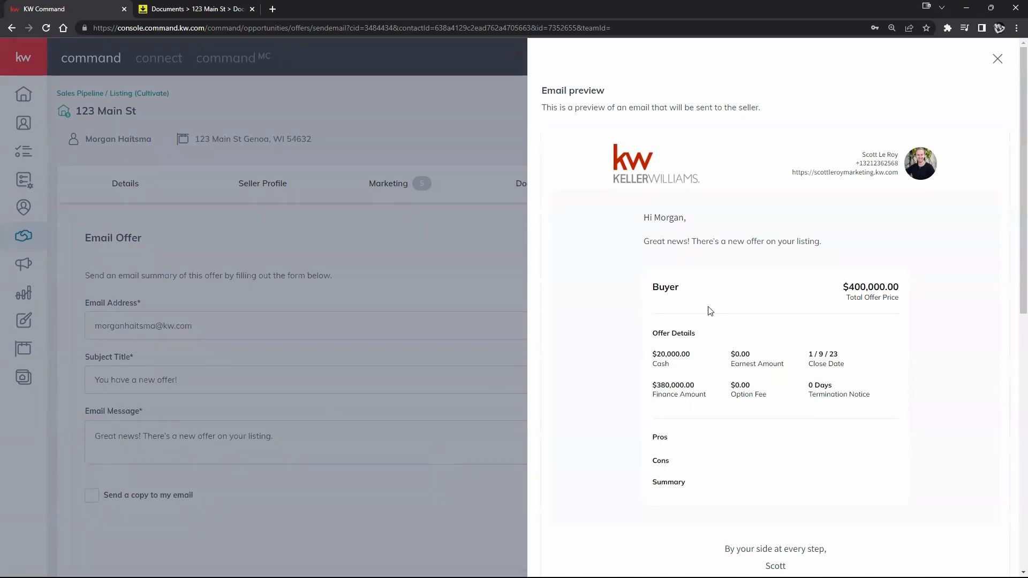
scroll(749, 308, "down", 2)
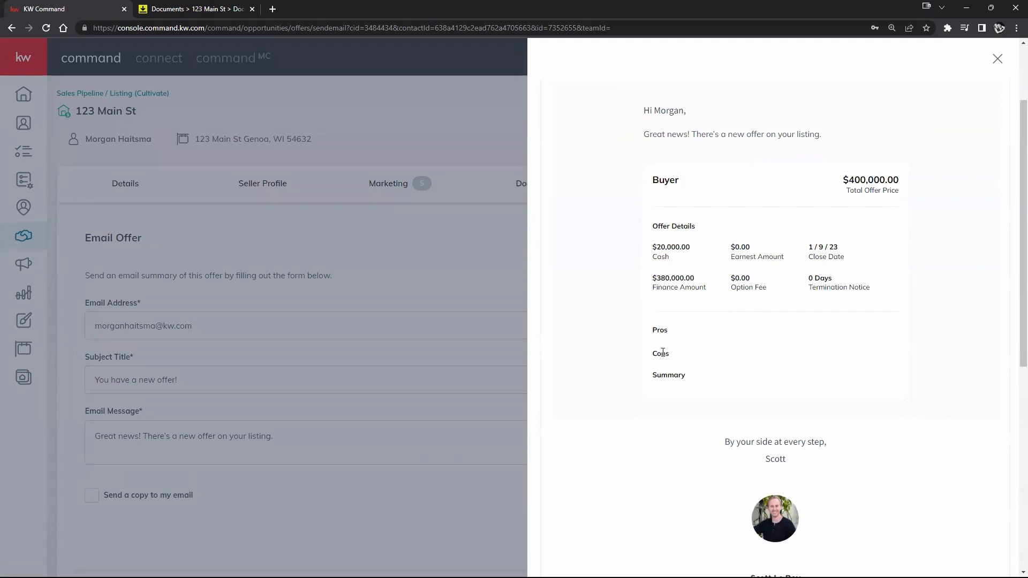
scroll(729, 396, "down", 2)
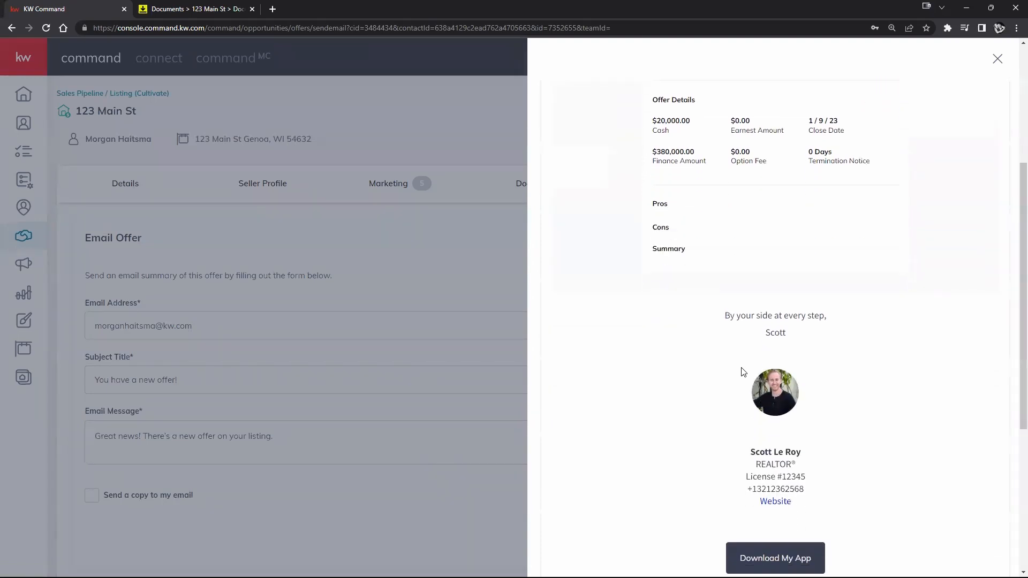
scroll(855, 432, "down", 1)
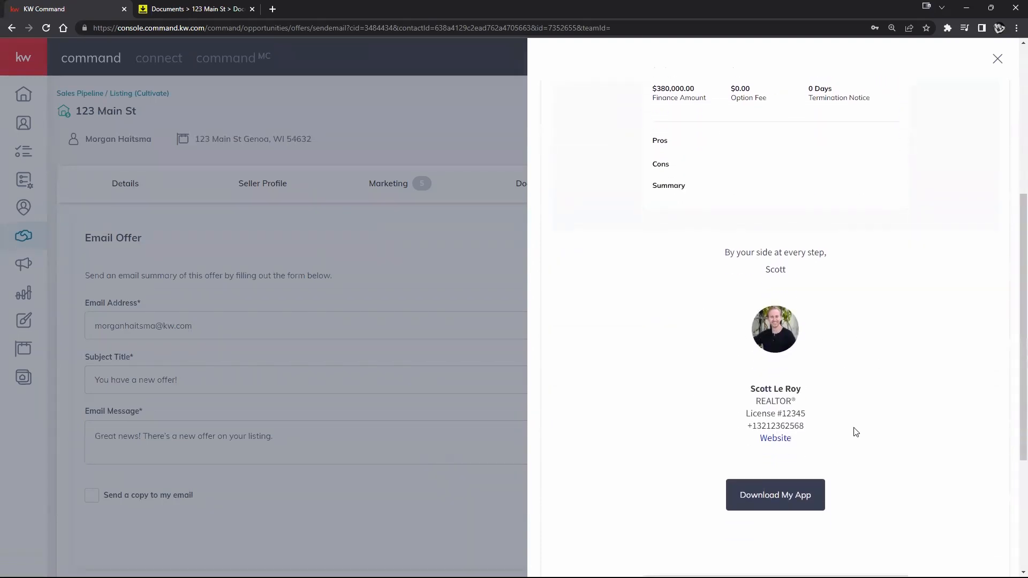
scroll(855, 432, "down", 1)
scroll(787, 432, "down", 2)
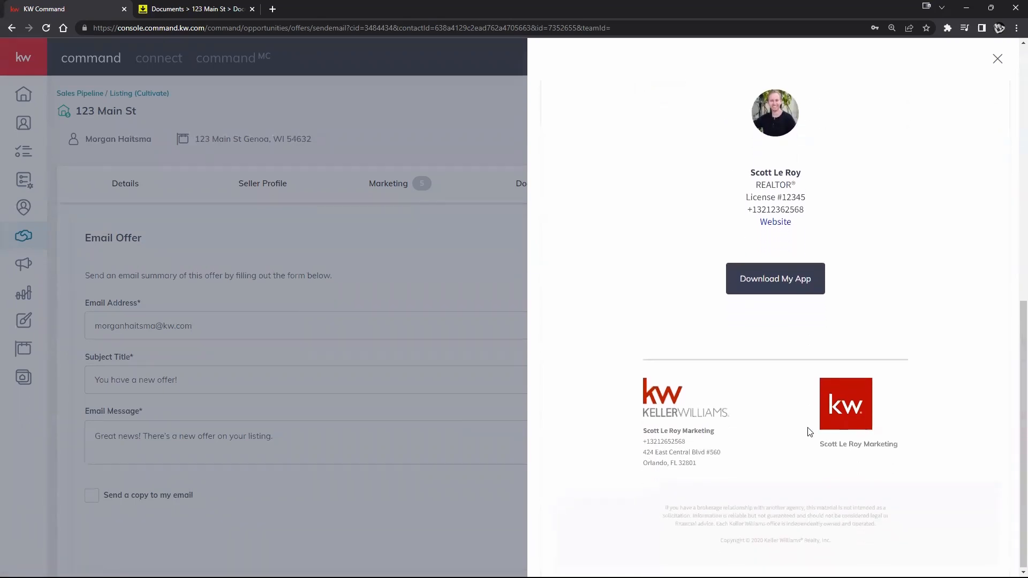
scroll(813, 443, "up", 7)
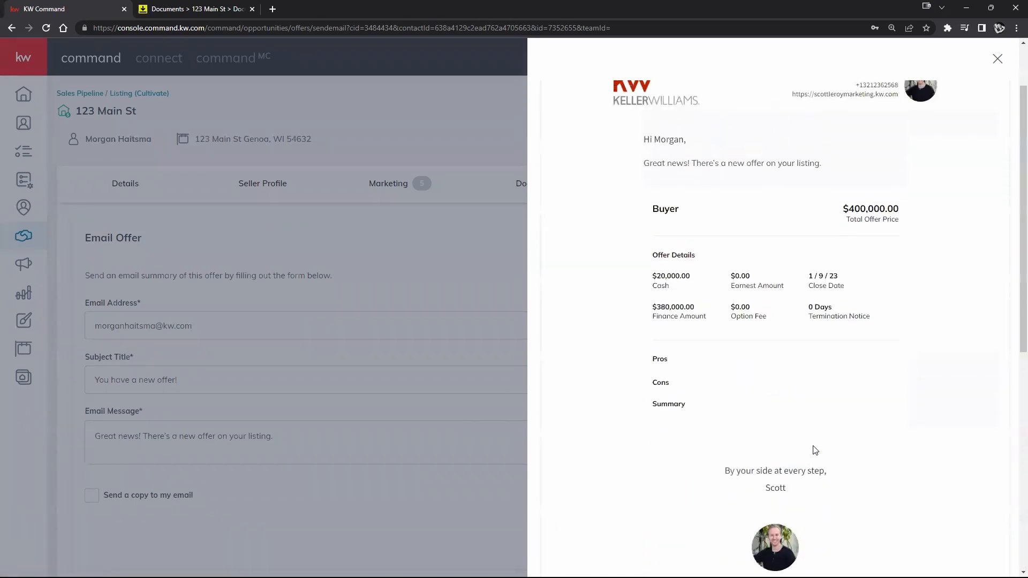
scroll(814, 450, "up", 2)
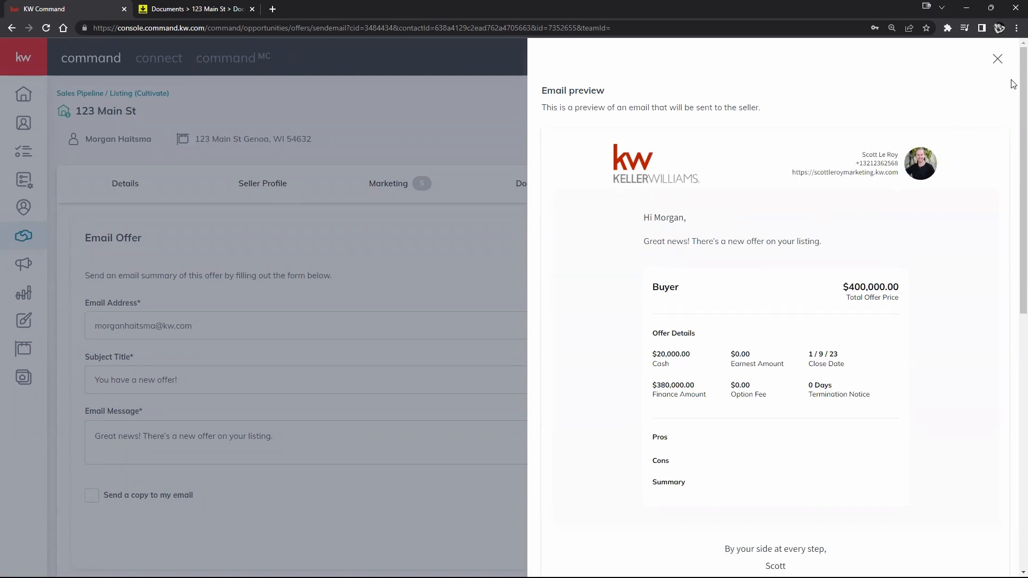
- Close the email preview and go back to the 123 Main St Offer Timeline
left_click(996, 59)
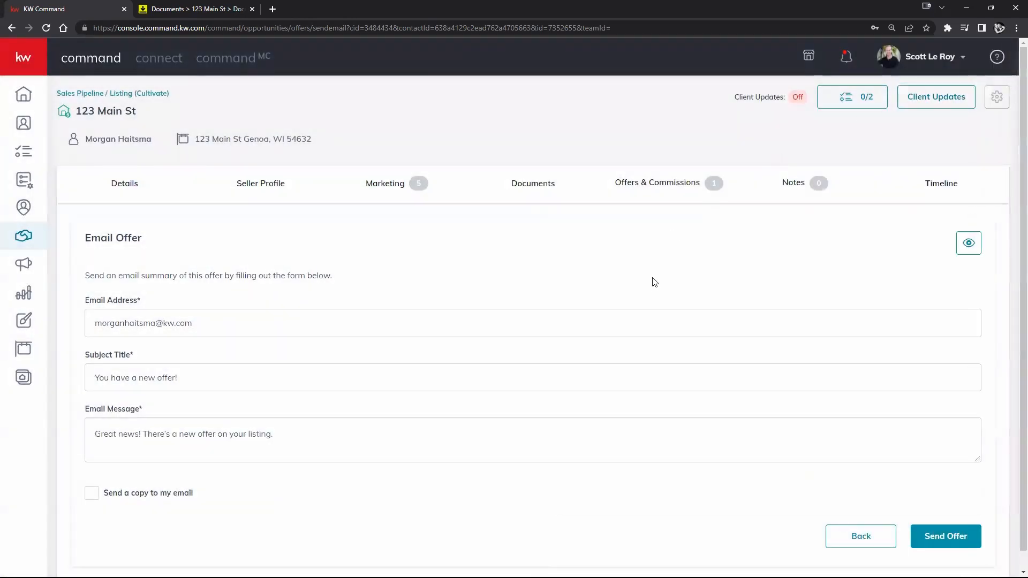
scroll(700, 323, "down", 1)
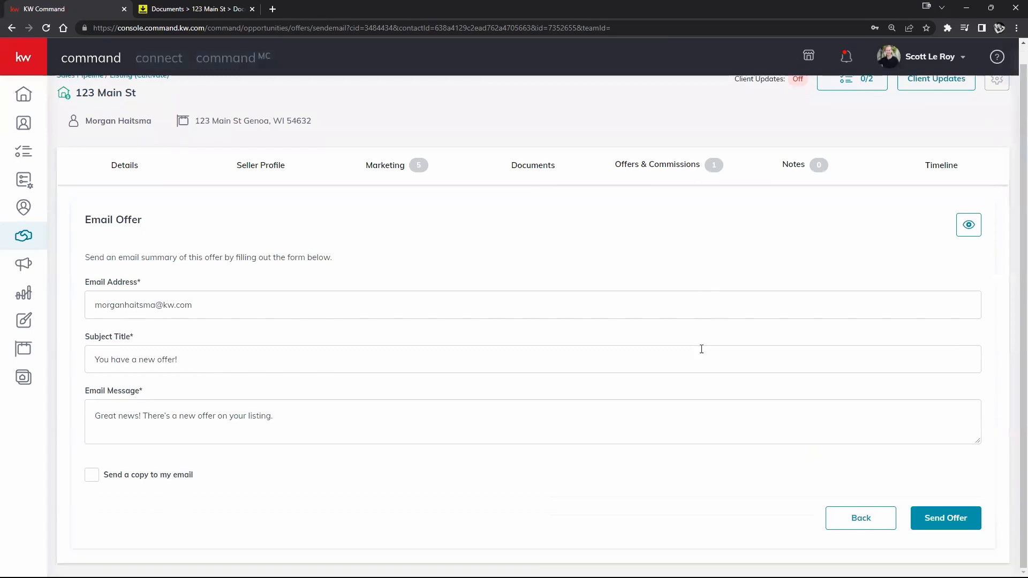
left_click(858, 517)
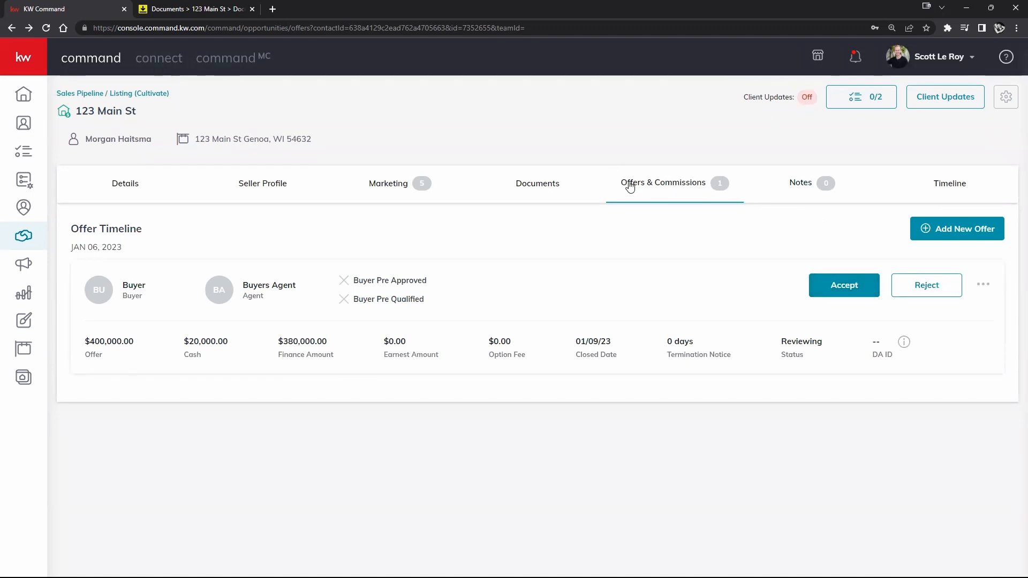
- Accept the $400,000 buyer offer and open its Manage Commission page
left_click(830, 282)
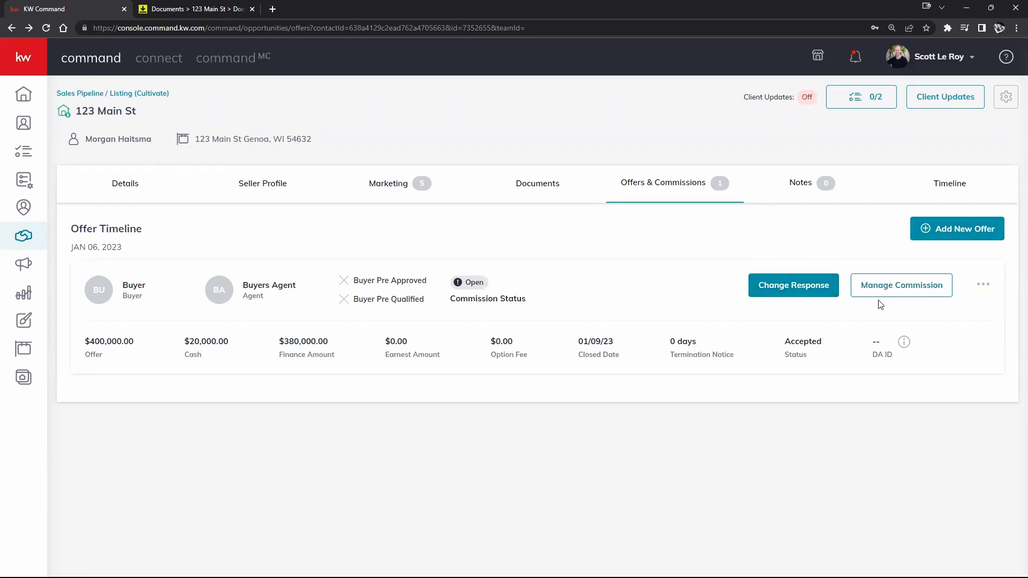
left_click(893, 289)
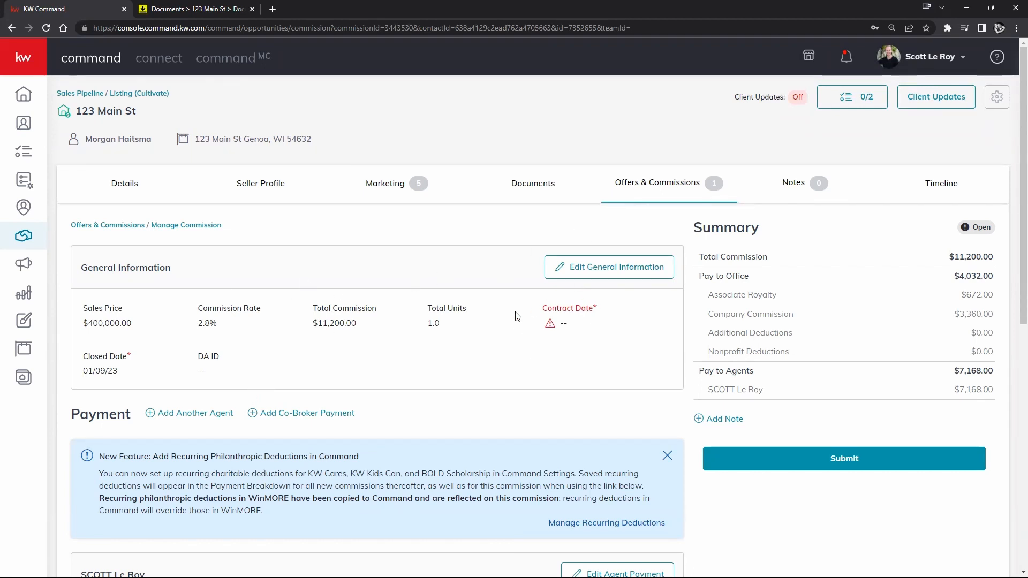
- Set the commission Contract Date to January 6 (01/06/23) and save the general information
left_click(610, 274)
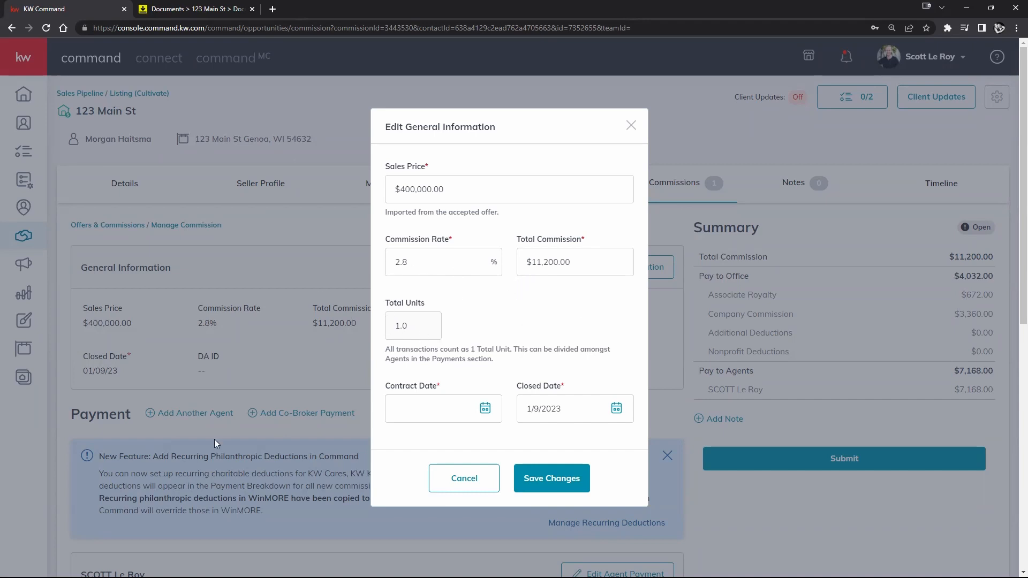
left_click(485, 409)
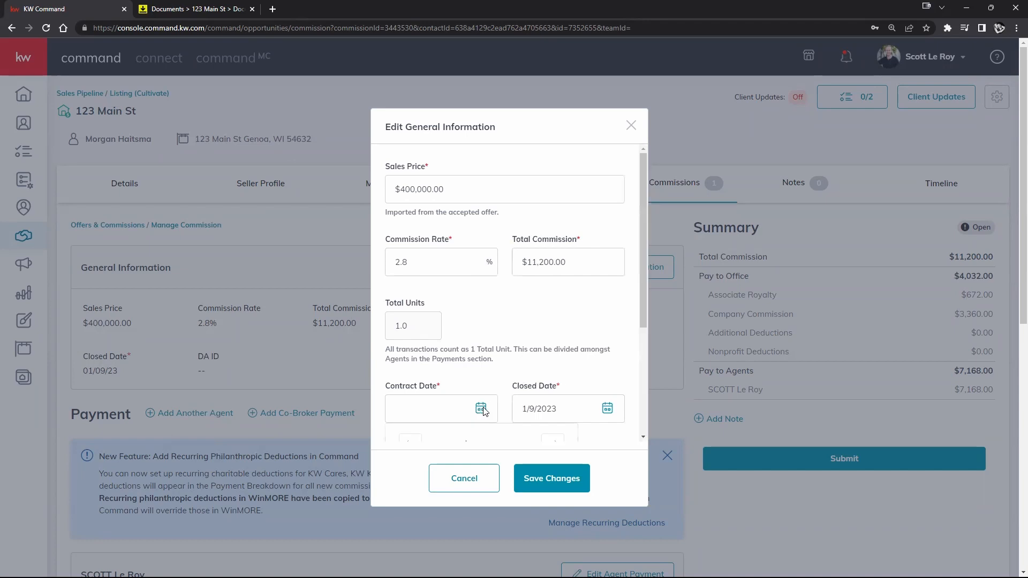
scroll(540, 353, "down", 2)
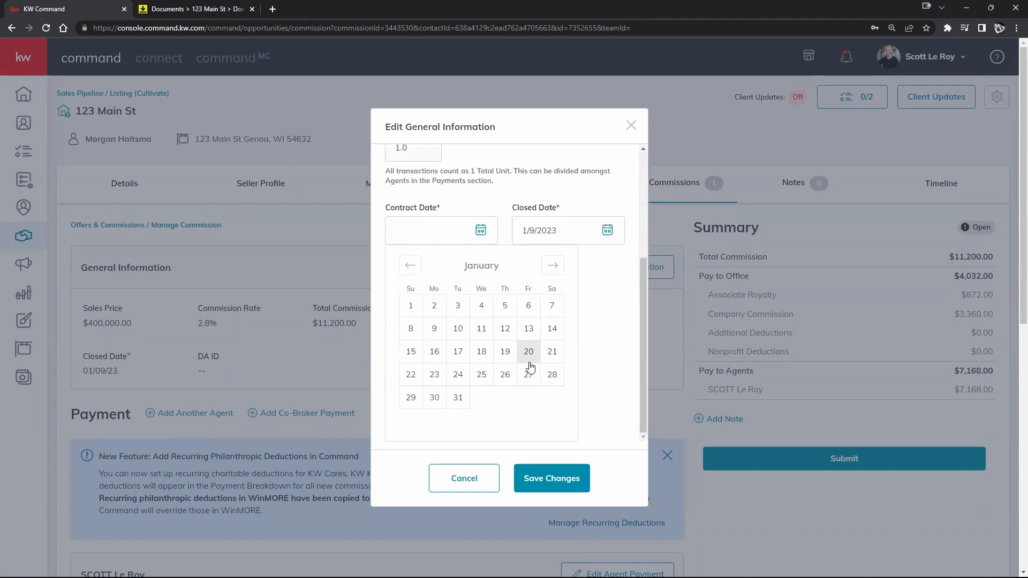
left_click(528, 305)
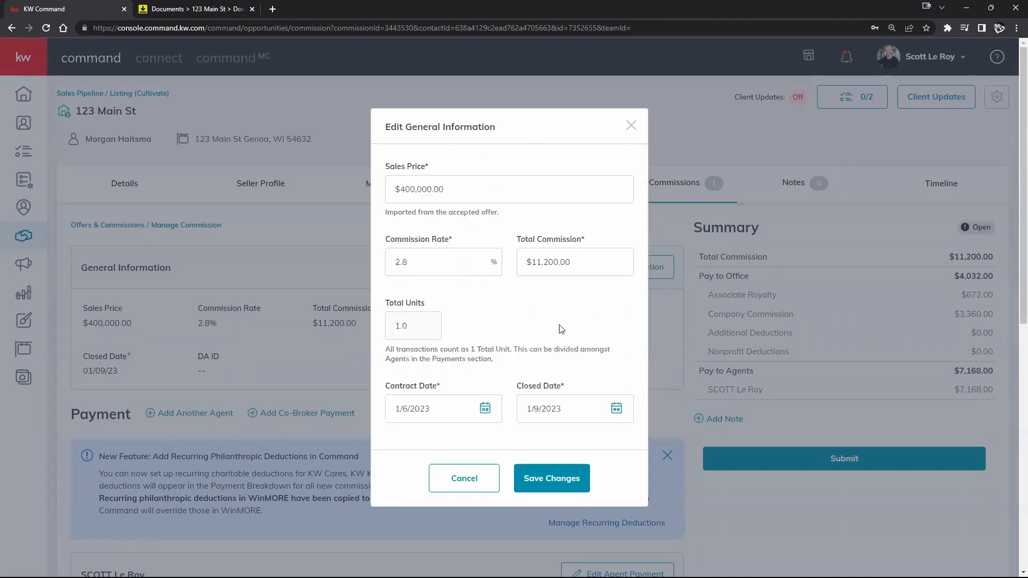
left_click(532, 481)
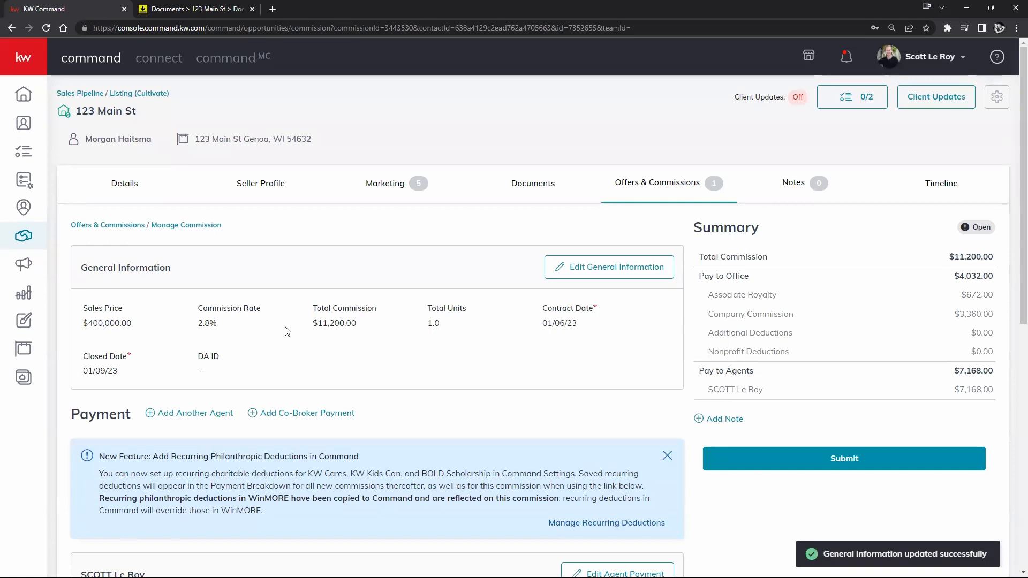
scroll(292, 331, "down", 3)
scroll(323, 326, "down", 5)
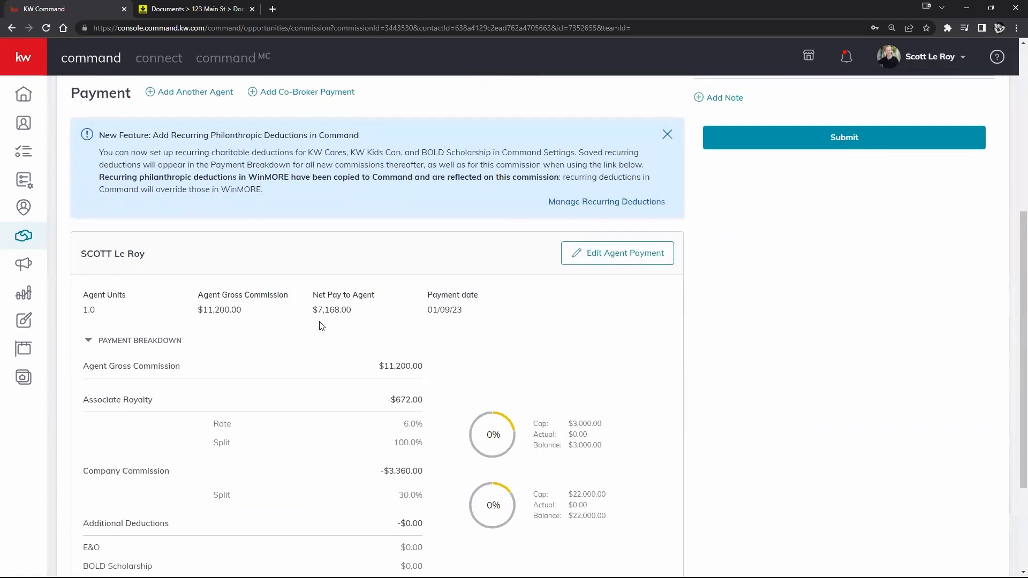
scroll(323, 318, "up", 8)
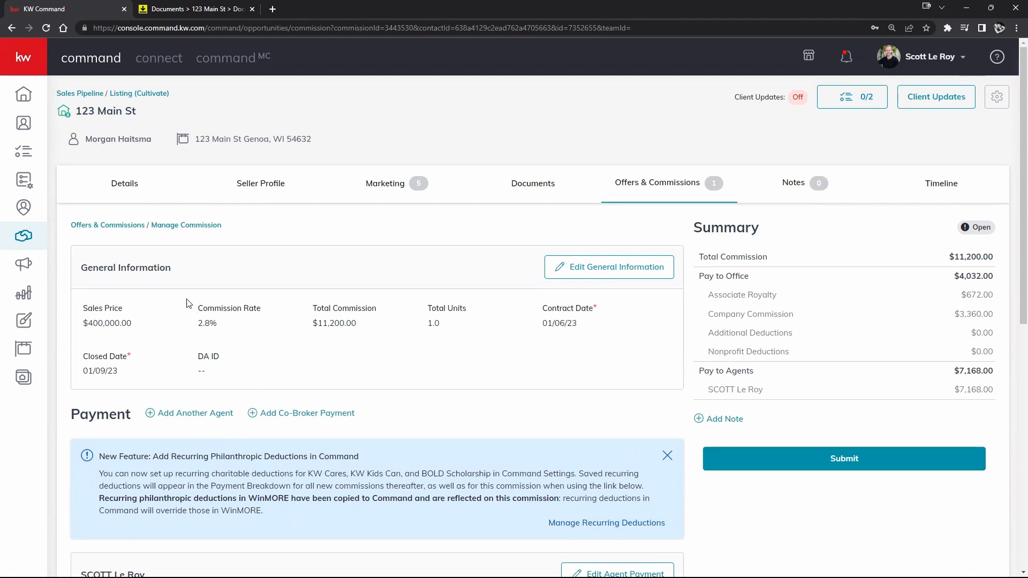
left_click_drag(72, 417, 379, 422)
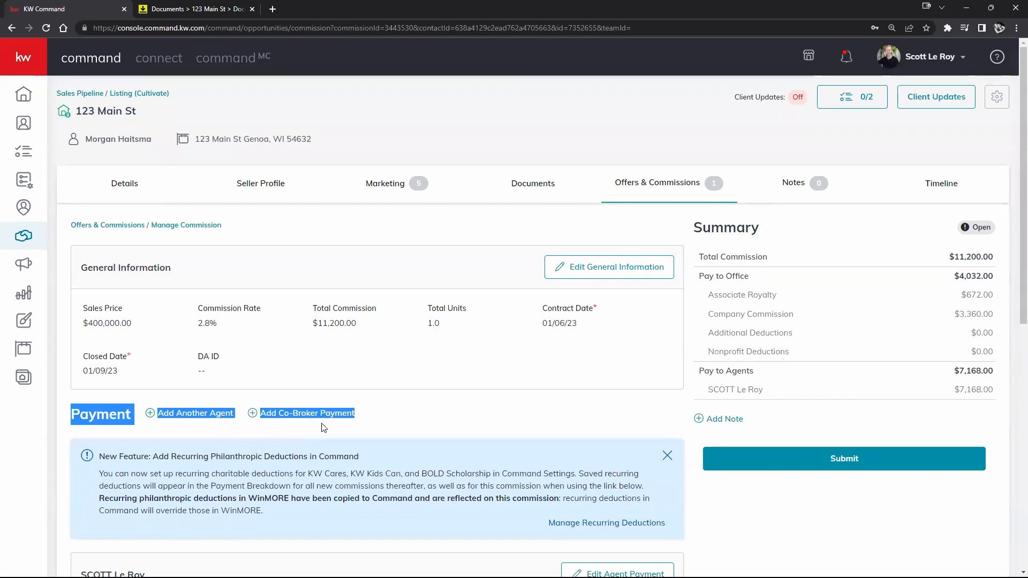
left_click(463, 424)
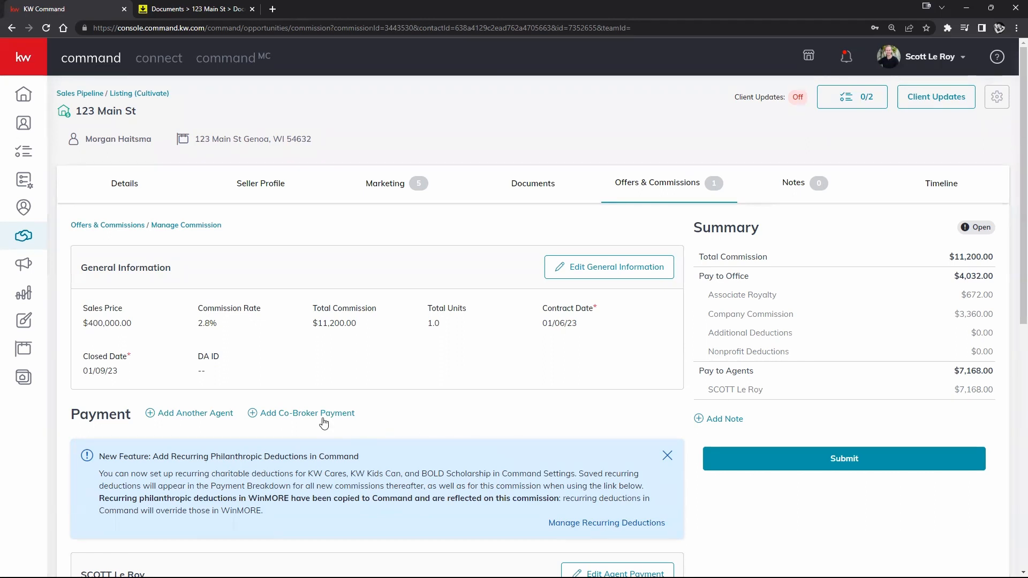
- Start a second agent entry, checking the Agent Name search without choosing anyone
left_click(206, 415)
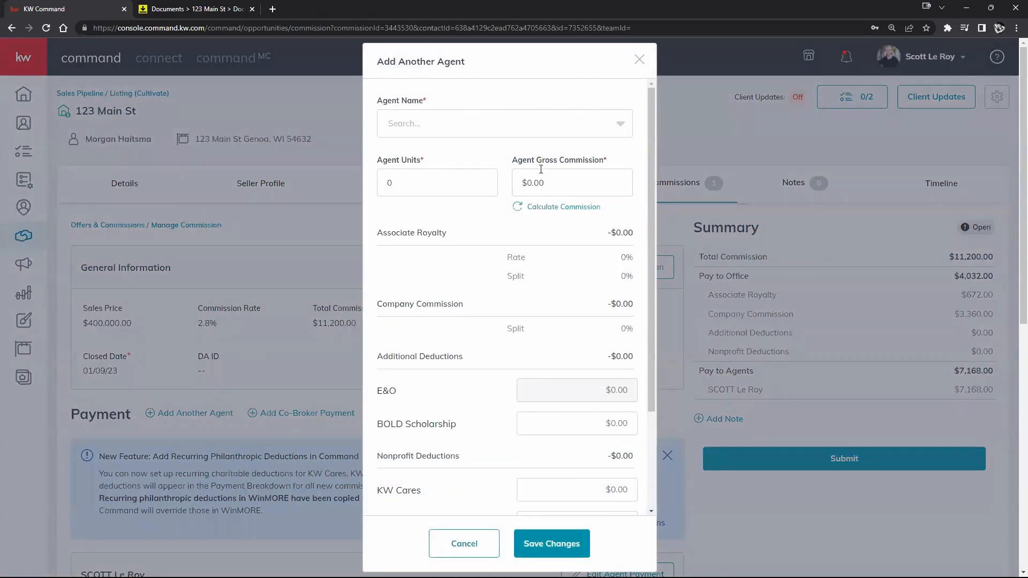
left_click(602, 126)
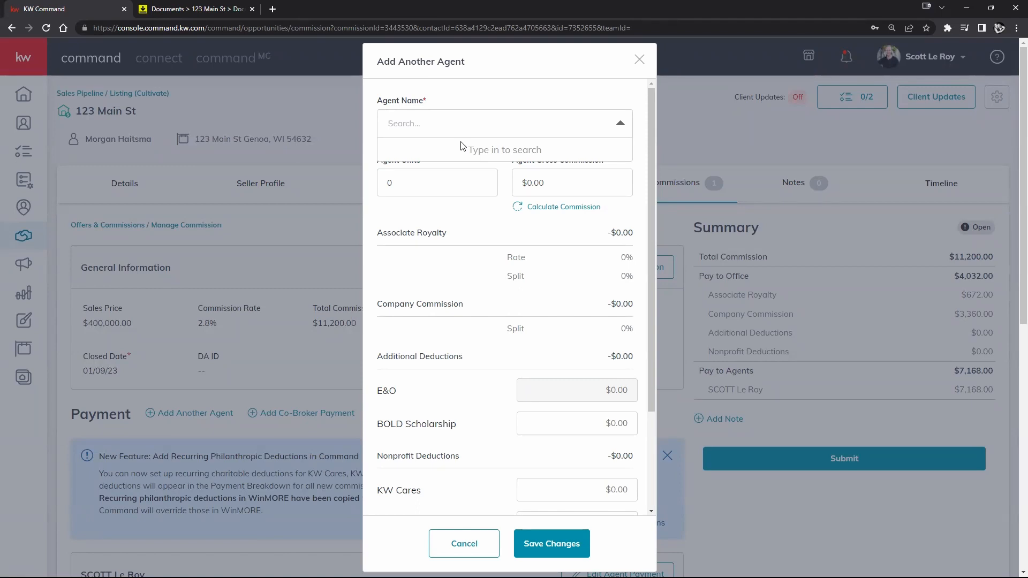
left_click(470, 231)
left_click(472, 135)
left_click(444, 126)
left_click(444, 126)
left_click(487, 208)
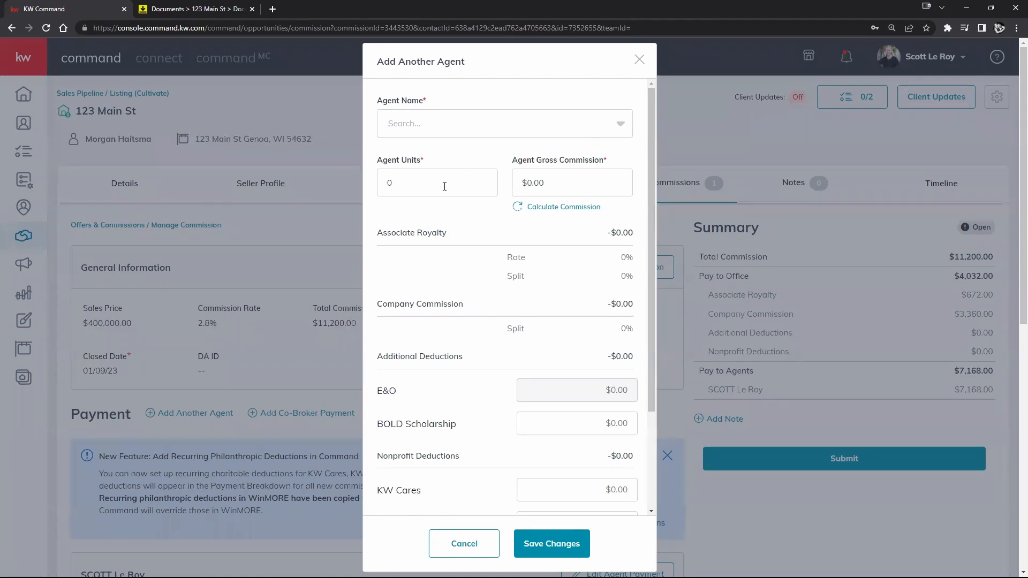
- Enter $6,000.00 as the agent gross commission and locate Extra Payment Options
double_click(559, 181)
type("6000")
left_click(489, 181)
scroll(471, 205, "down", 1)
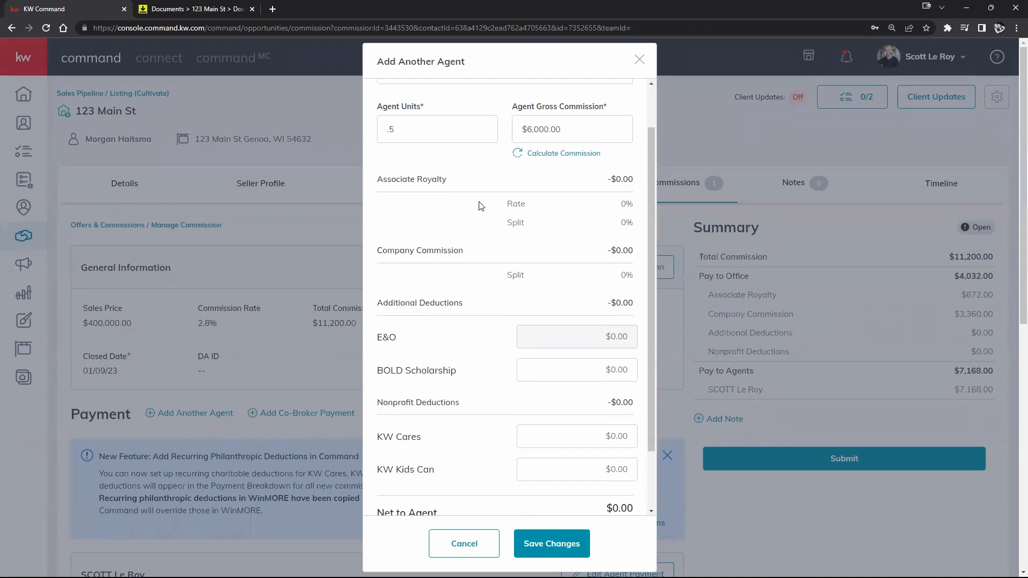
scroll(464, 227, "down", 2)
scroll(516, 187, "down", 2)
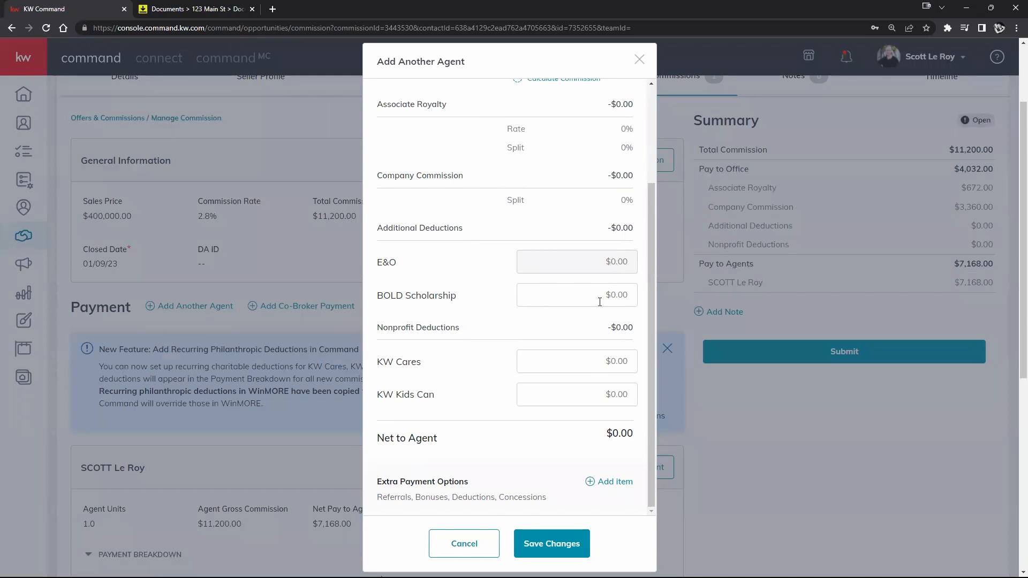
scroll(599, 301, "up", 3)
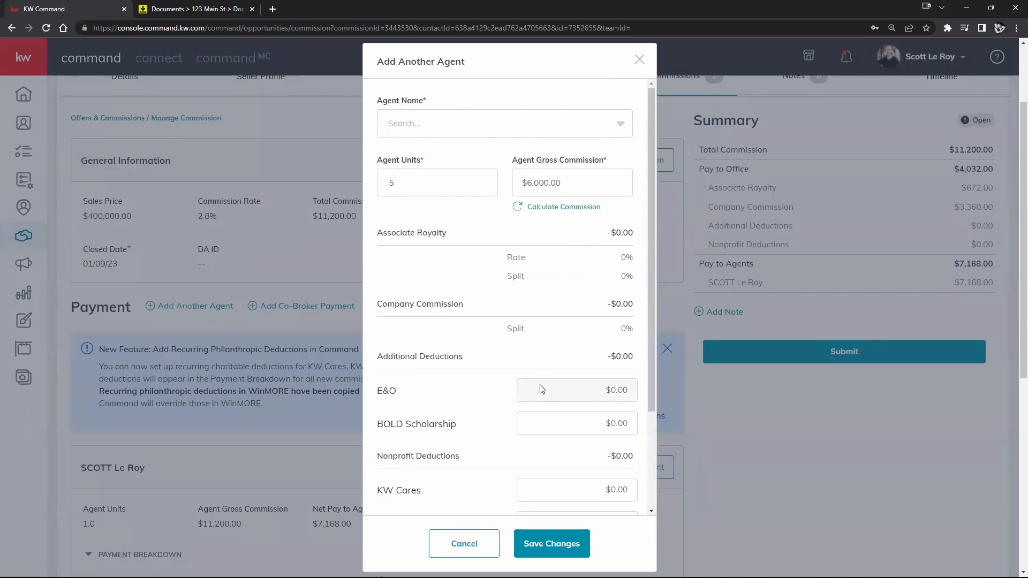
scroll(556, 305, "down", 3)
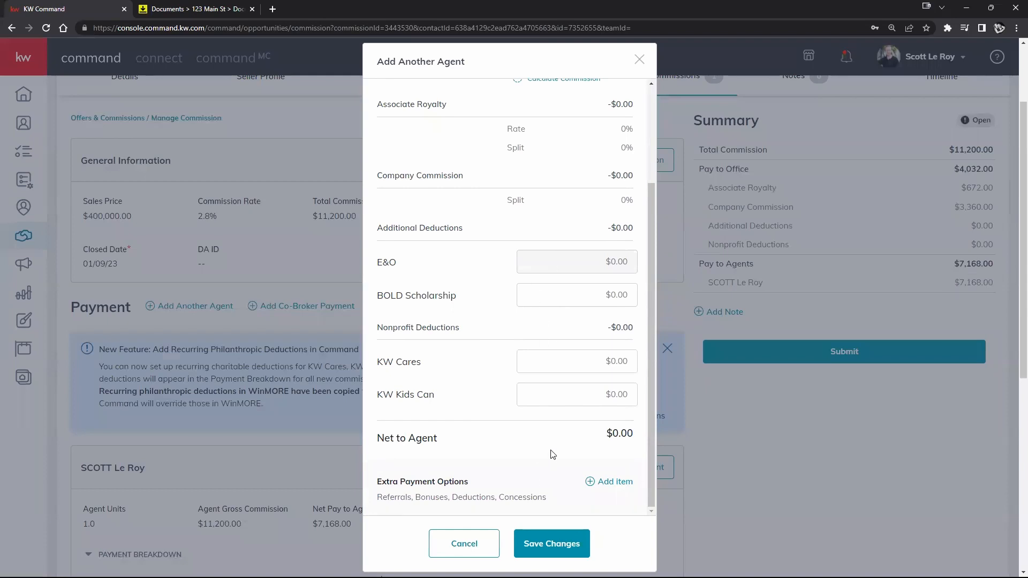
left_click_drag(378, 482, 471, 483)
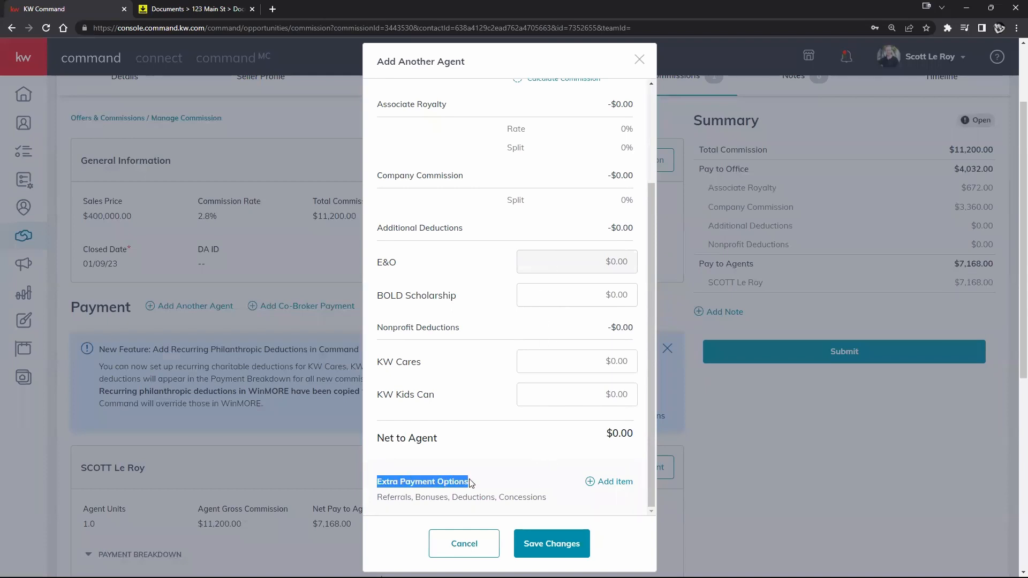
- Begin a Bonus extra payment item, then cancel it
left_click(614, 484)
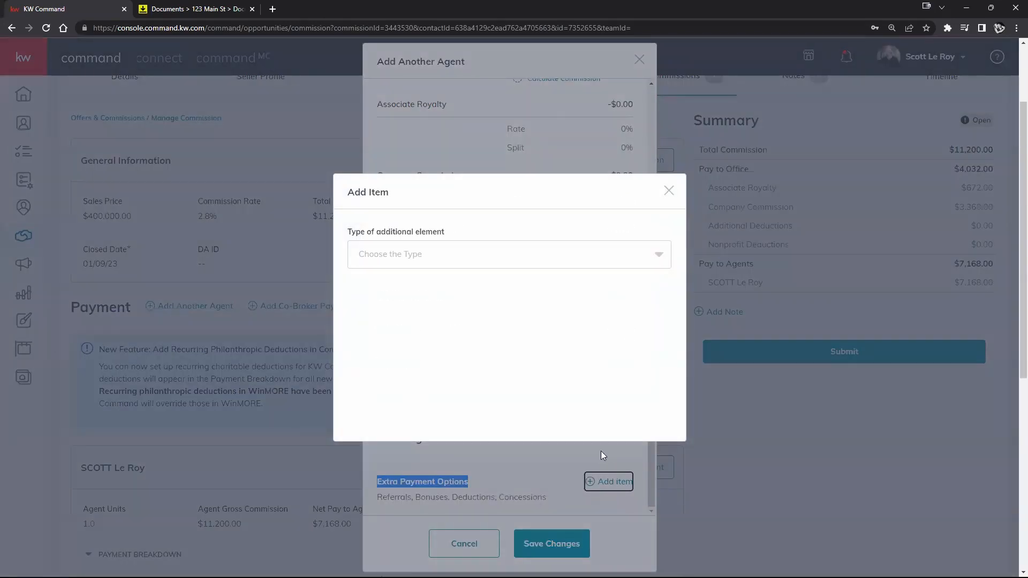
left_click(615, 260)
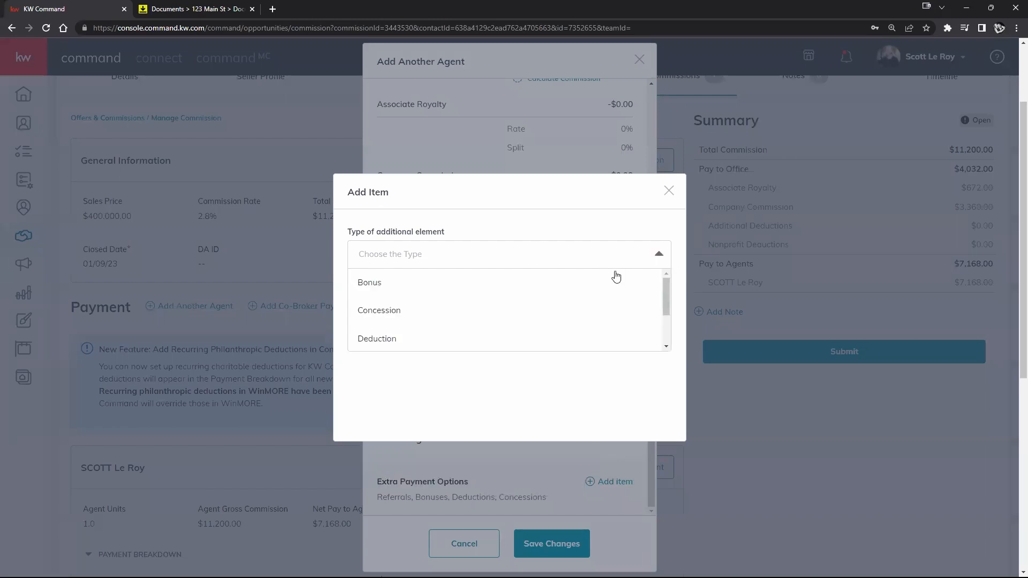
scroll(420, 305, "down", 2)
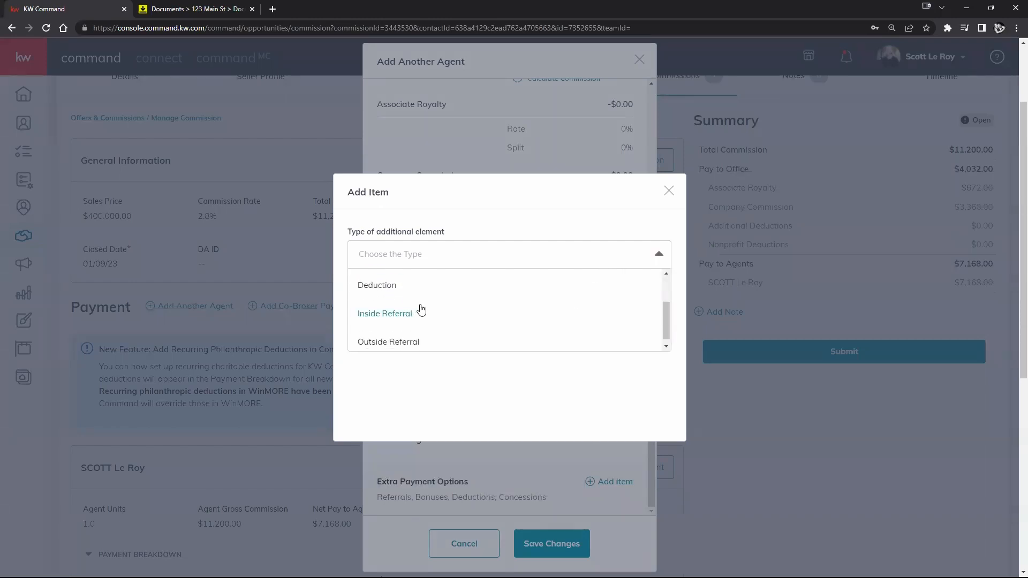
scroll(493, 343, "up", 2)
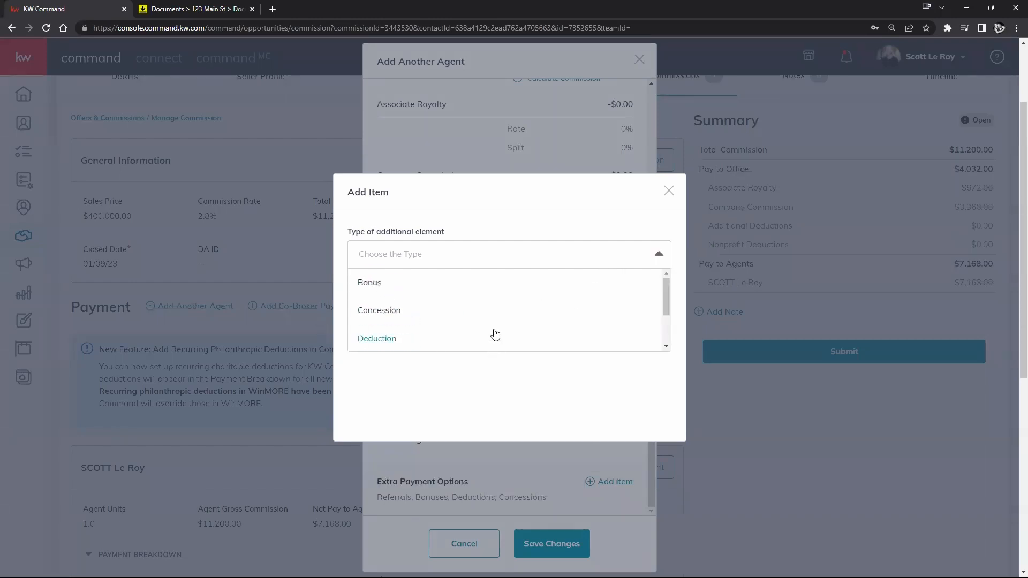
left_click(381, 283)
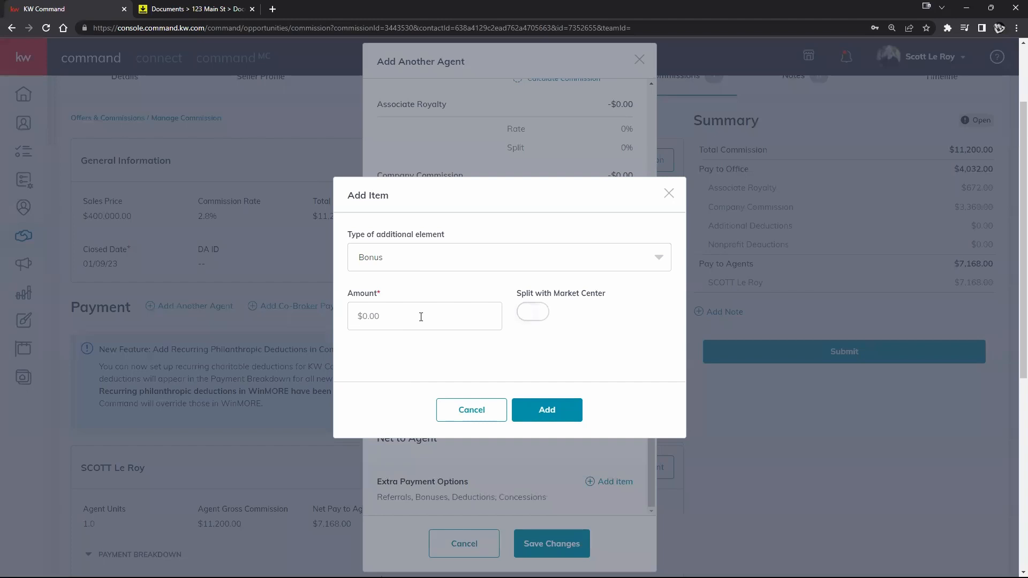
left_click(472, 409)
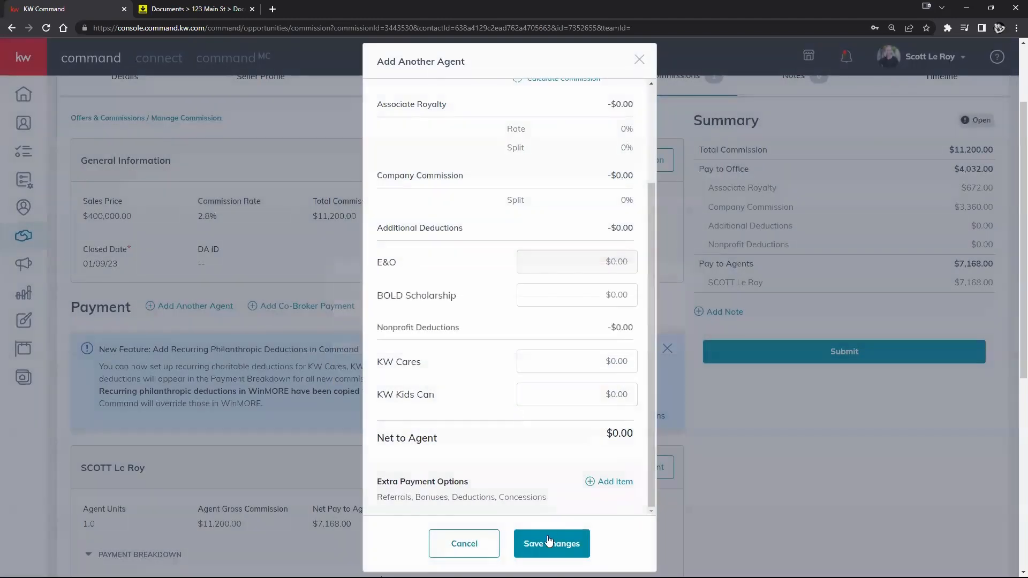
- Try saving the additional agent, then cancel the form without adding anyone
left_click(548, 542)
scroll(533, 208, "up", 1)
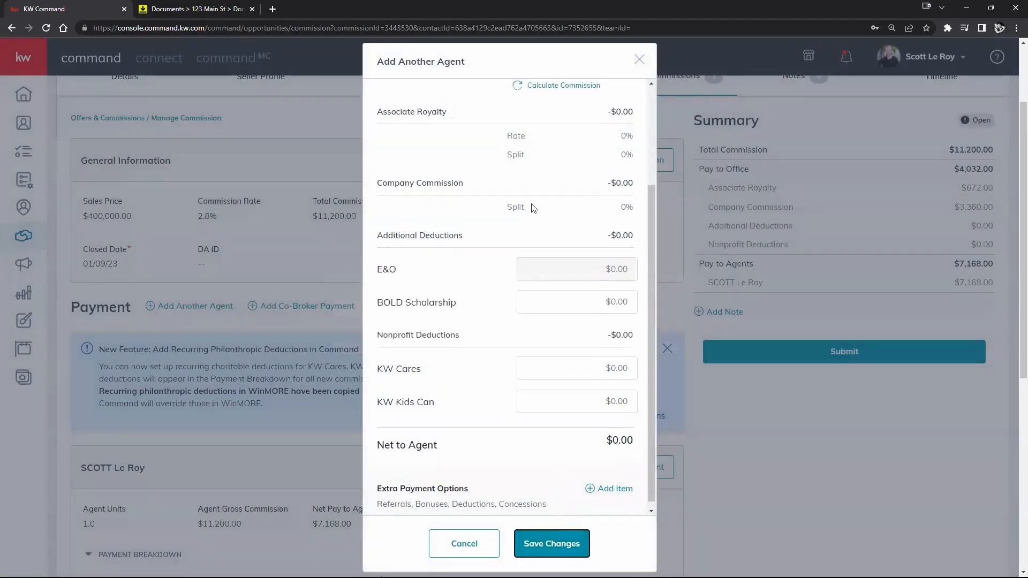
scroll(530, 192, "up", 3)
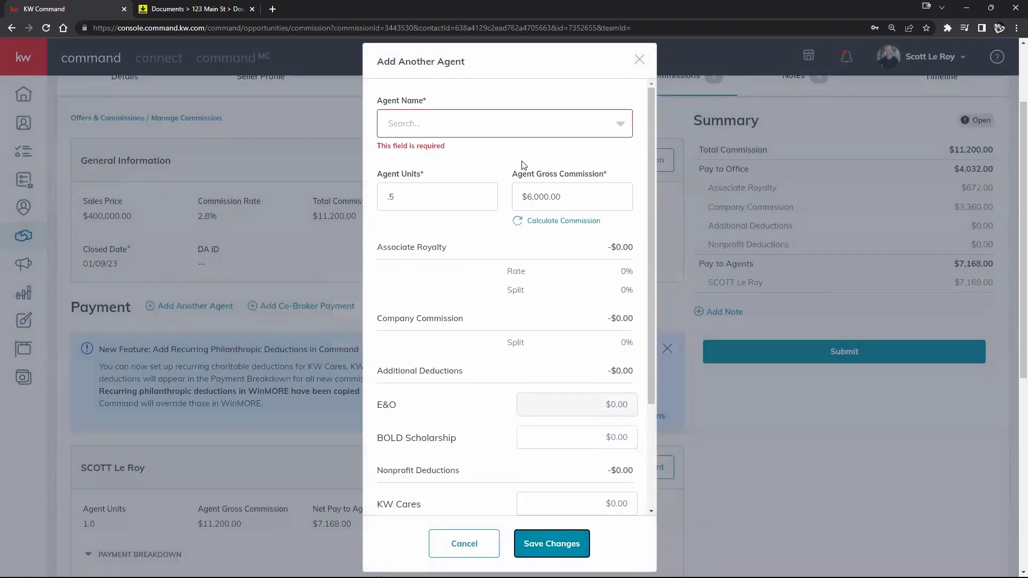
left_click(472, 551)
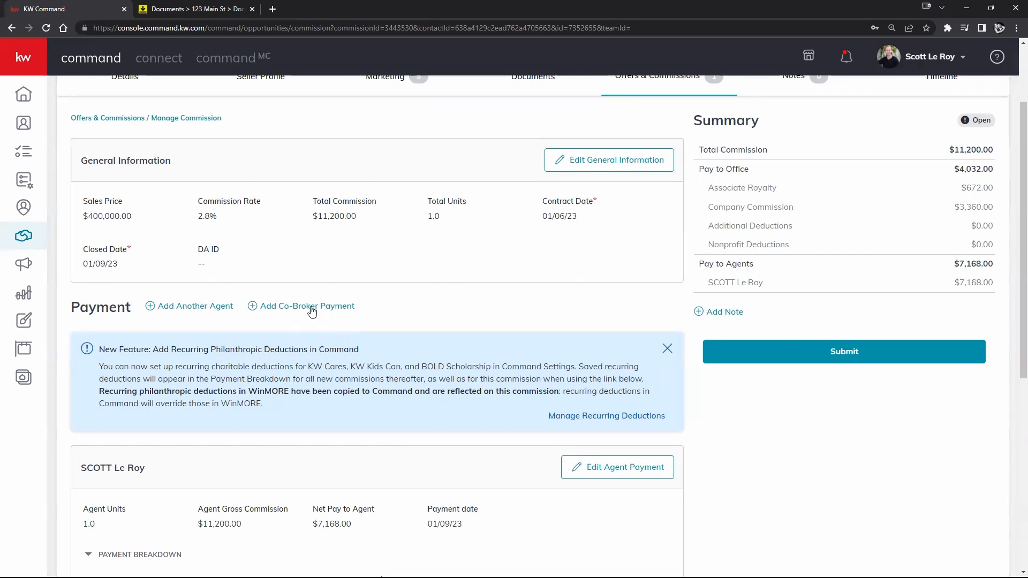
left_click(331, 306)
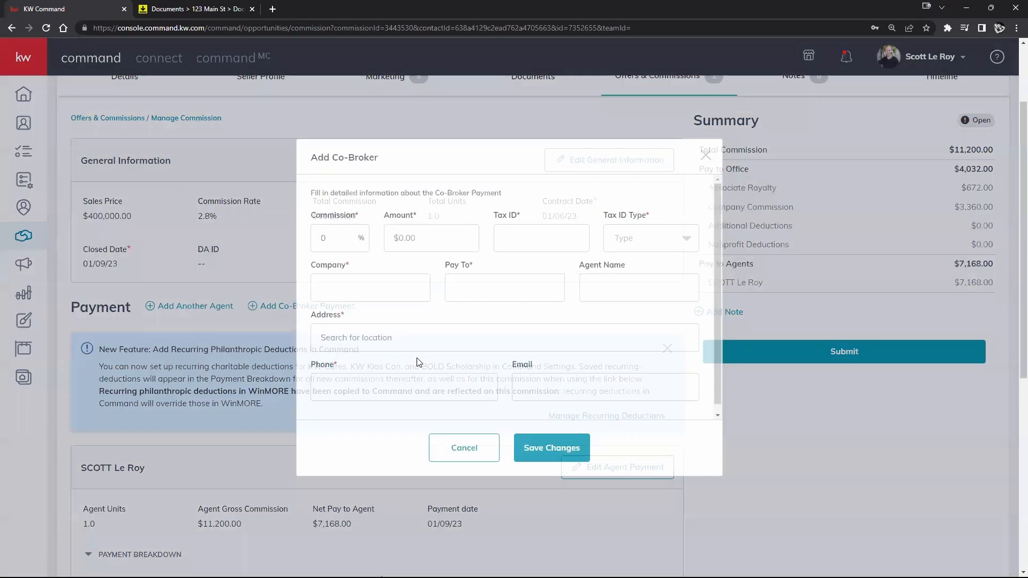
left_click(339, 249)
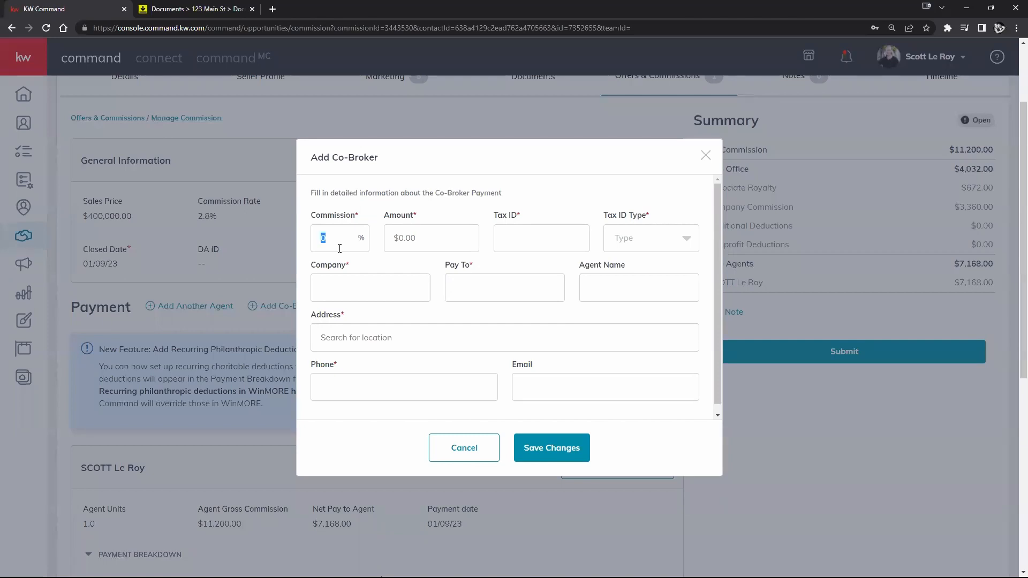
type("1")
key("BackSpace")
type("2")
key("BackSpace")
type("0")
double_click(406, 240)
type("2000")
left_click(431, 268)
left_click(627, 238)
left_click(621, 294)
left_click(468, 297)
scroll(589, 366, "down", 1)
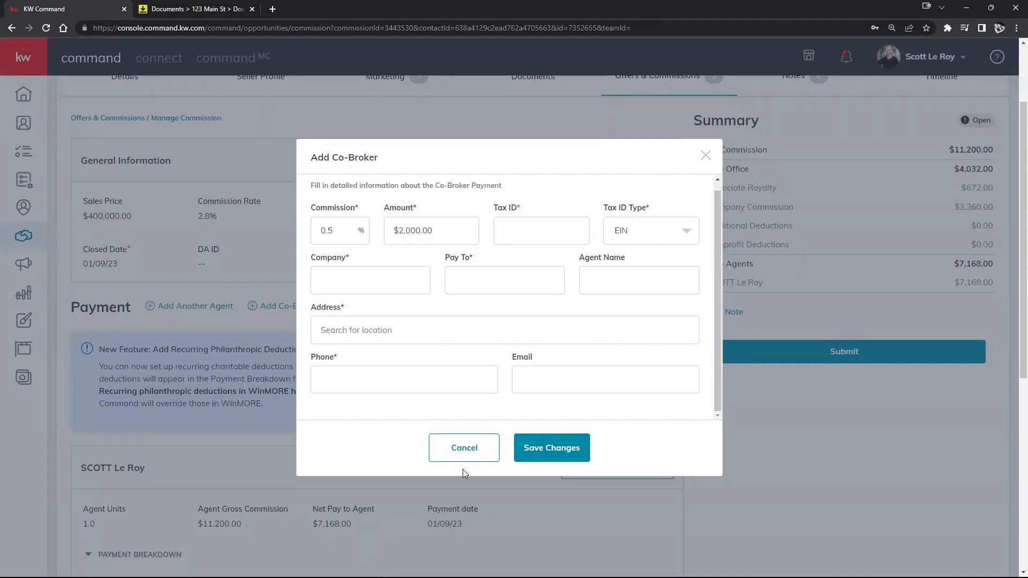
- Discard the co-broker form and open the existing agent's payment for editing
left_click(452, 453)
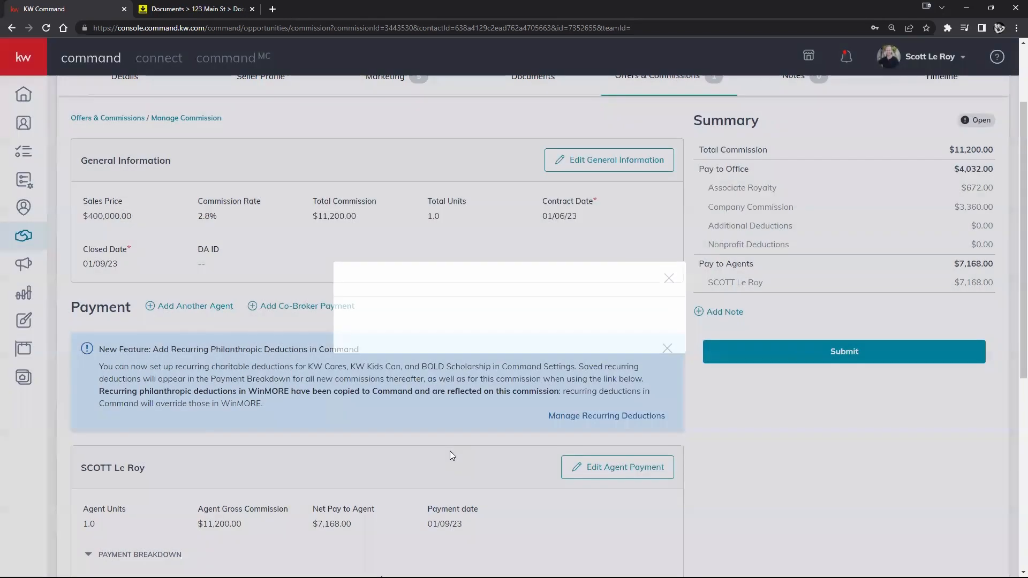
scroll(480, 432, "down", 6)
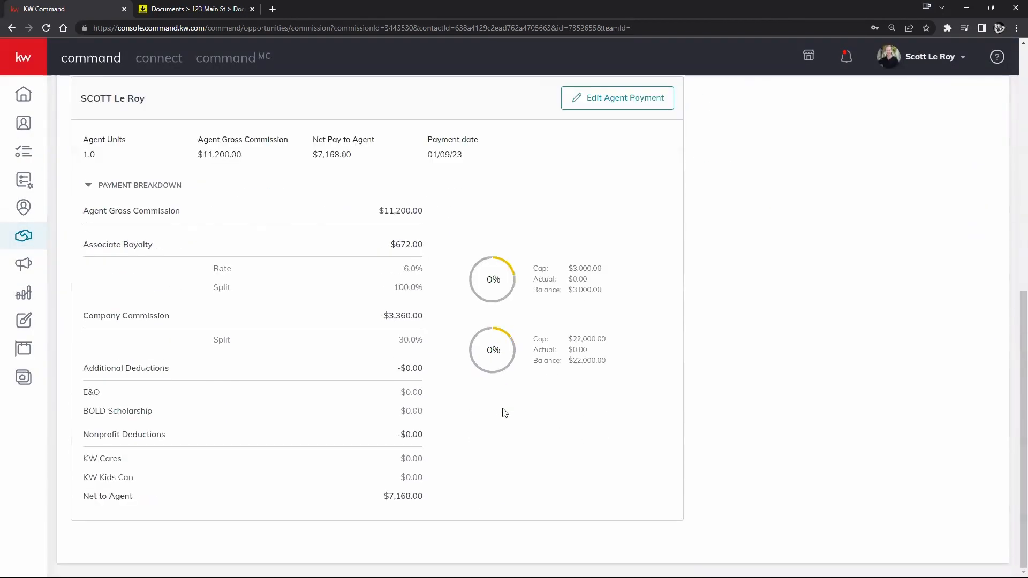
scroll(513, 417, "up", 1)
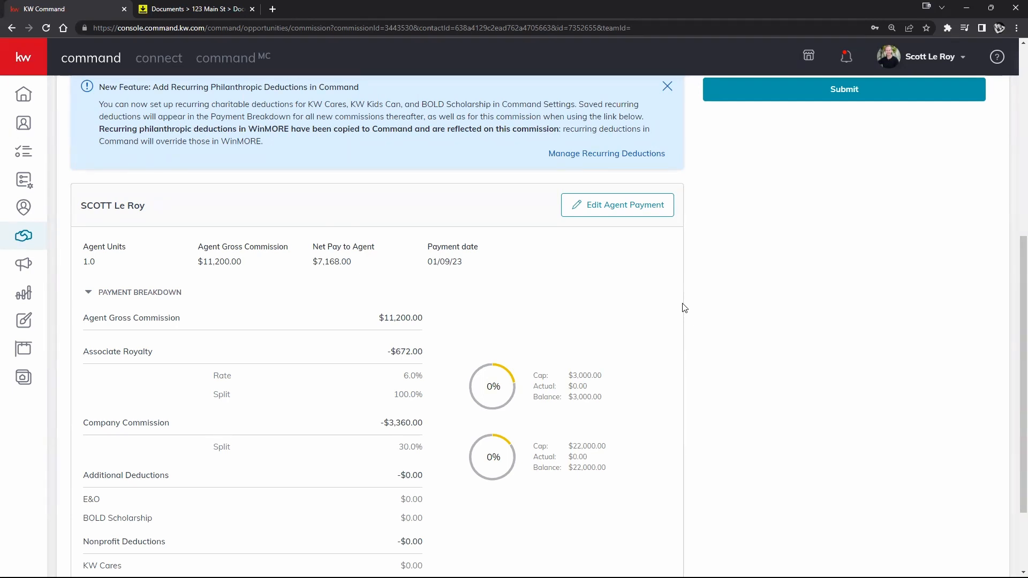
left_click(637, 211)
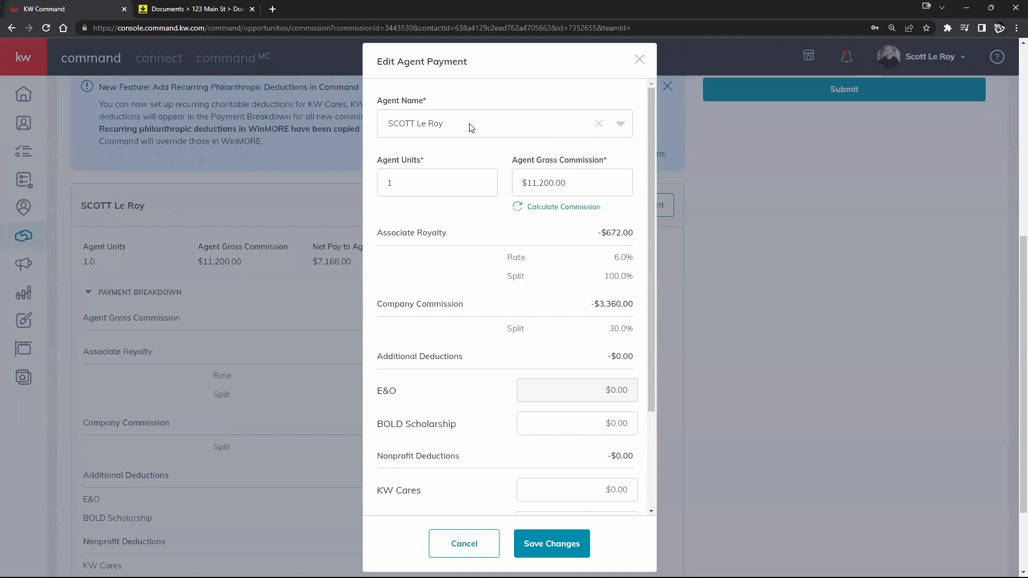
- Check the agent list and Net to Agent, then save the $7,168.00 agent payment
left_click(622, 128)
left_click(628, 130)
scroll(474, 224, "down", 5)
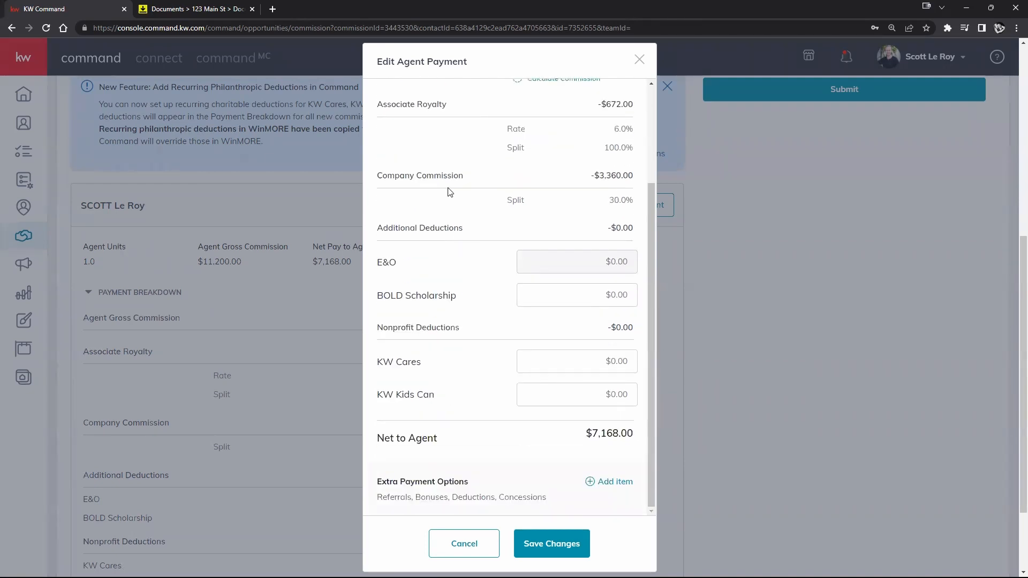
scroll(447, 241, "down", 2)
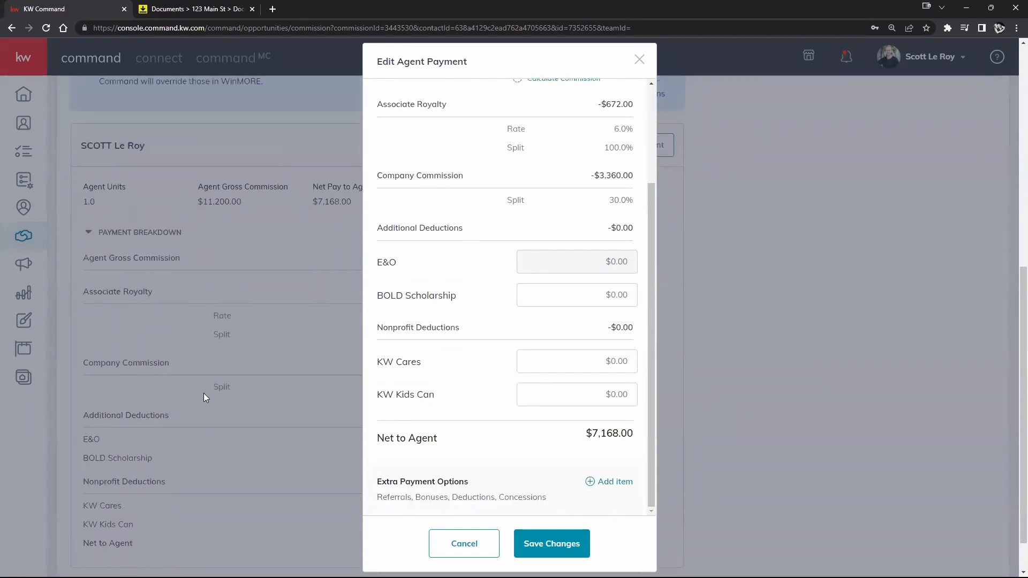
scroll(203, 393, "up", 8)
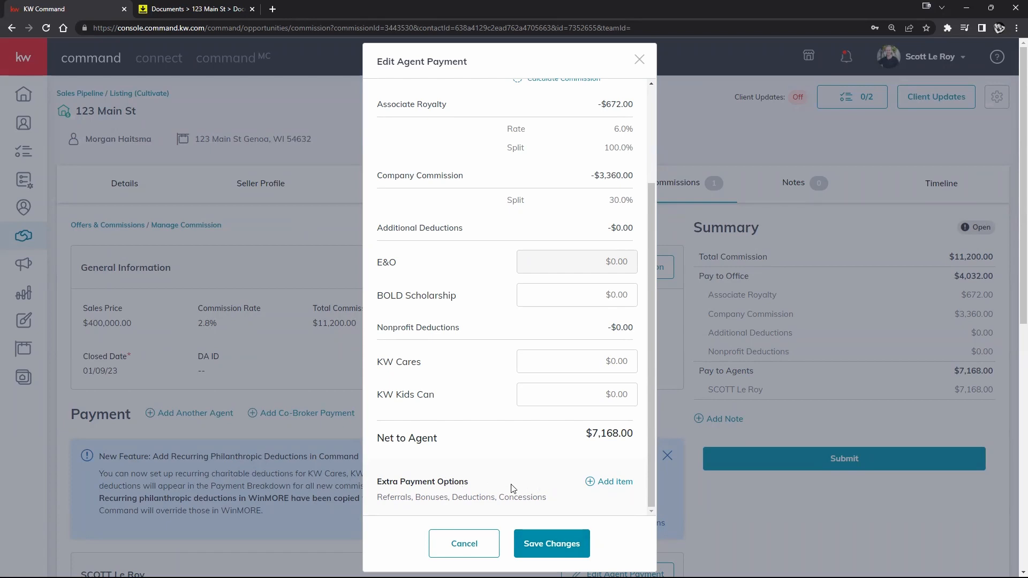
left_click(533, 546)
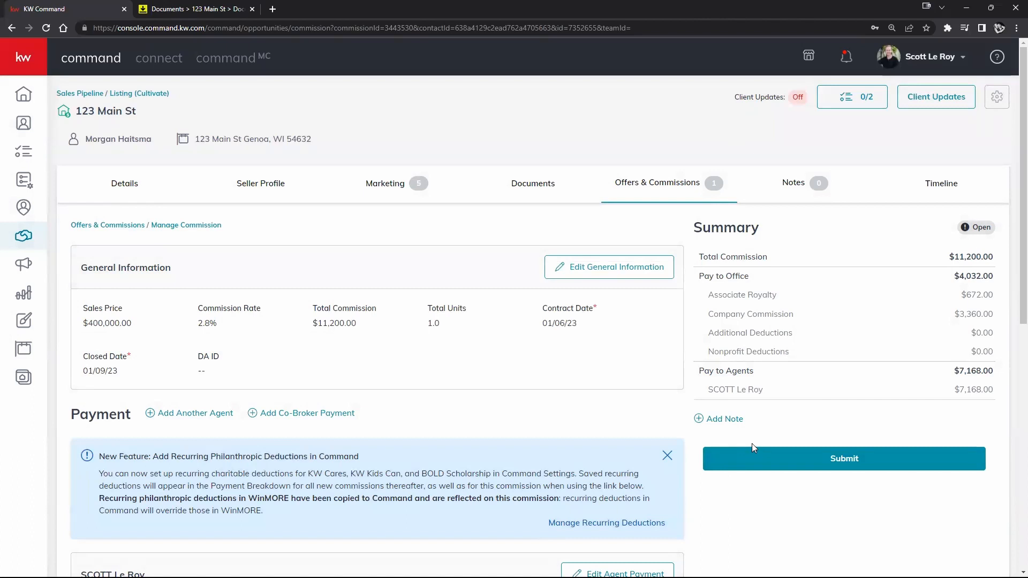
- Add the note 'This is a sample note' to the 123 Main St commission Summary
left_click(721, 420)
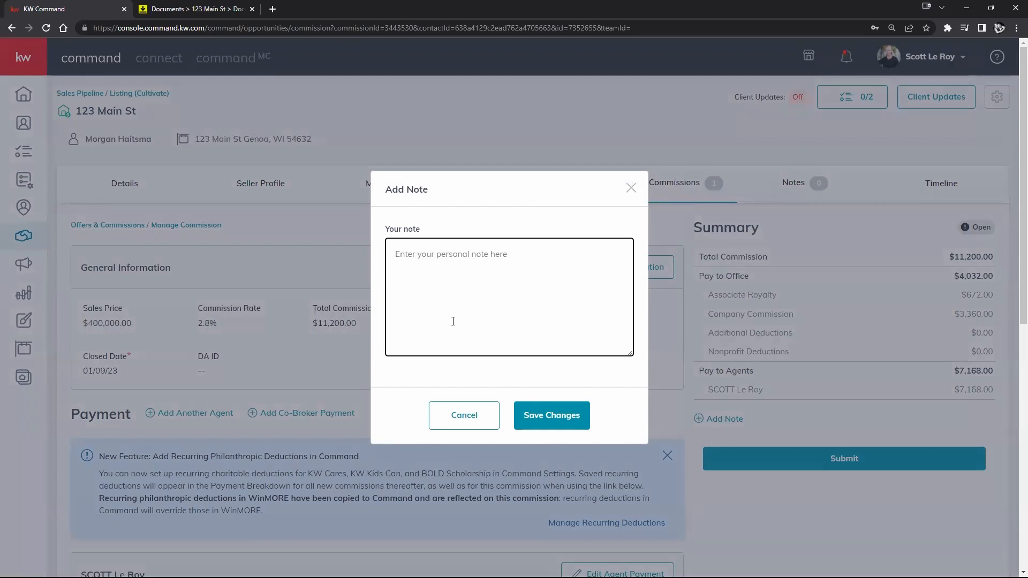
type("This is a sample note")
left_click(572, 416)
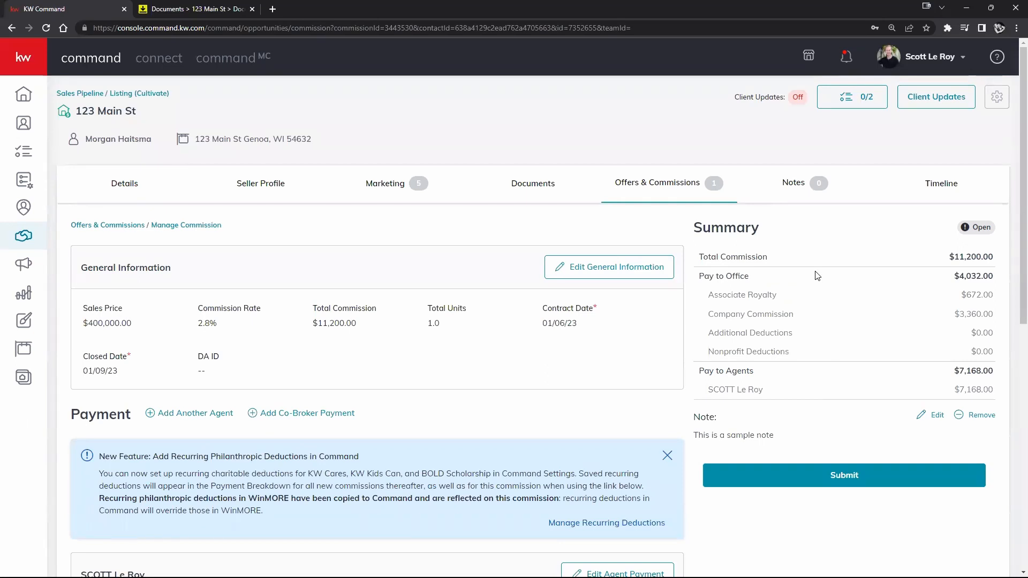
scroll(718, 519, "down", 9)
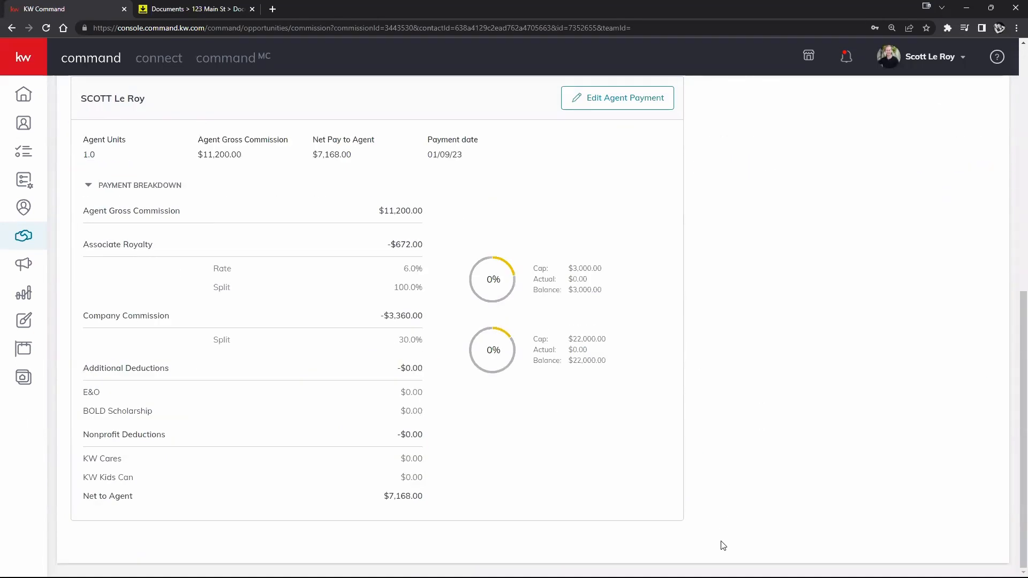
scroll(663, 514, "up", 1)
scroll(663, 513, "down", 1)
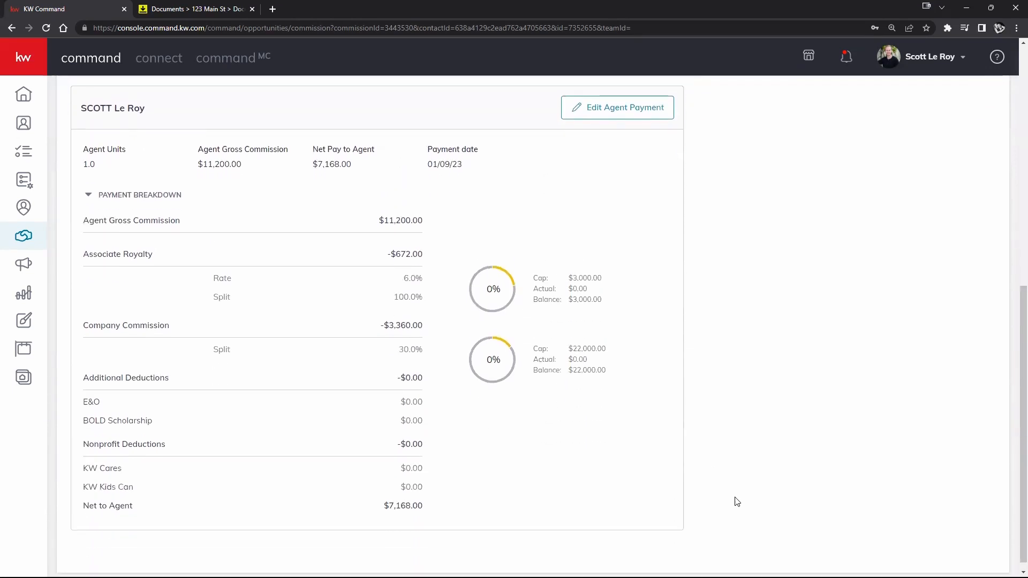
scroll(782, 491, "up", 7)
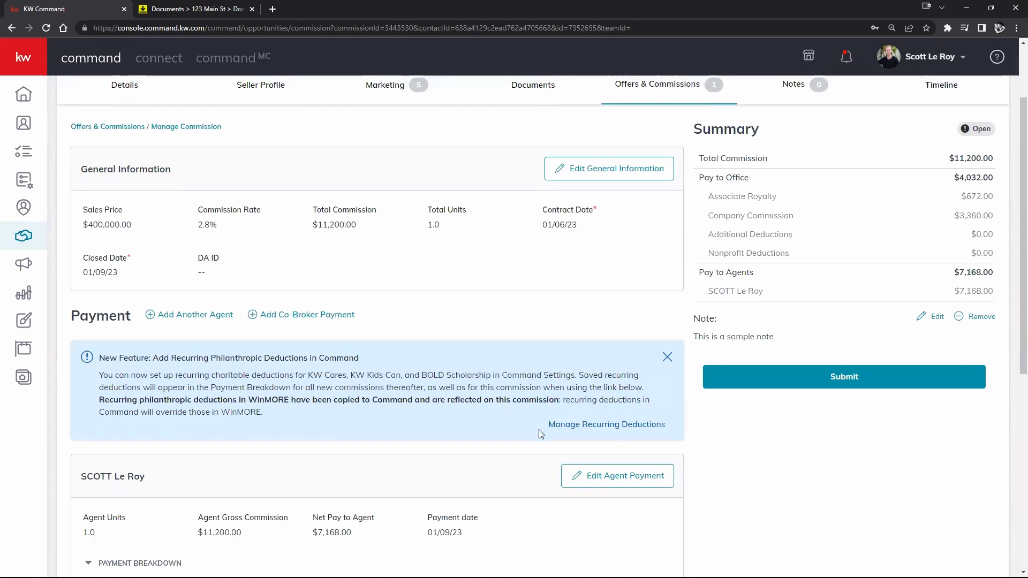
scroll(538, 429, "up", 2)
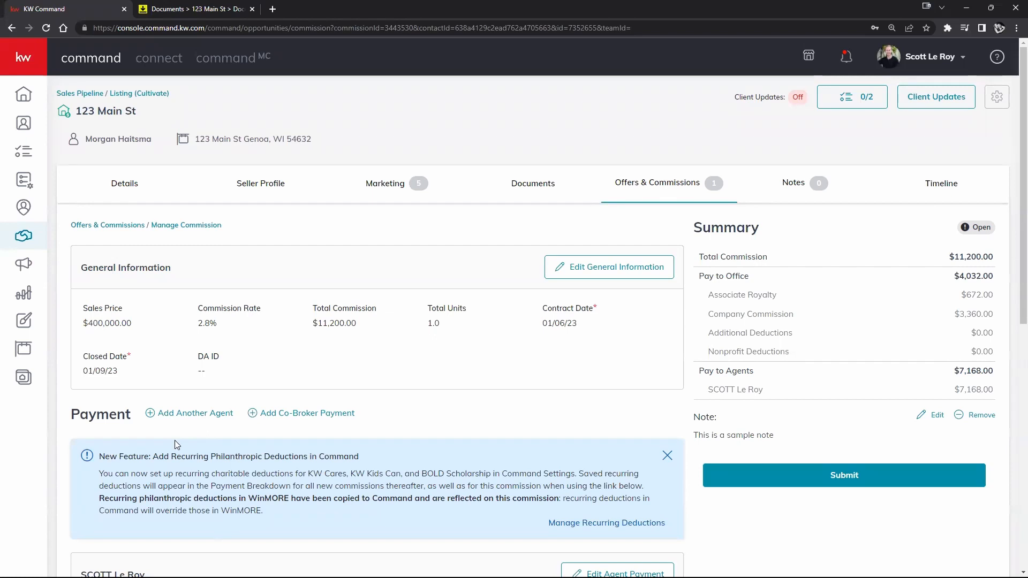
- Go from the Sales Pipeline overview to the Leases Tenants: Cultivate board
left_click(84, 93)
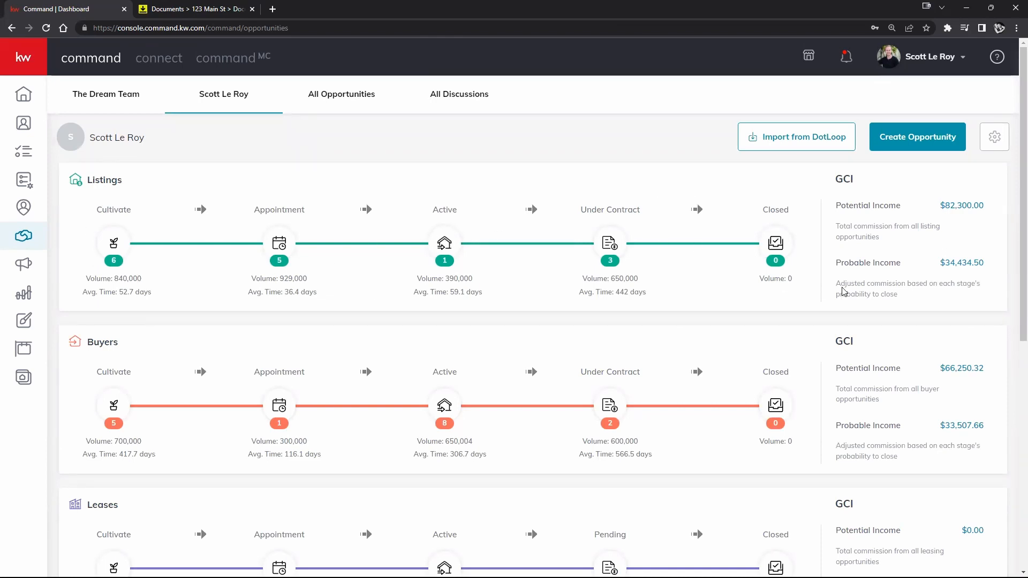
scroll(554, 272, "down", 2)
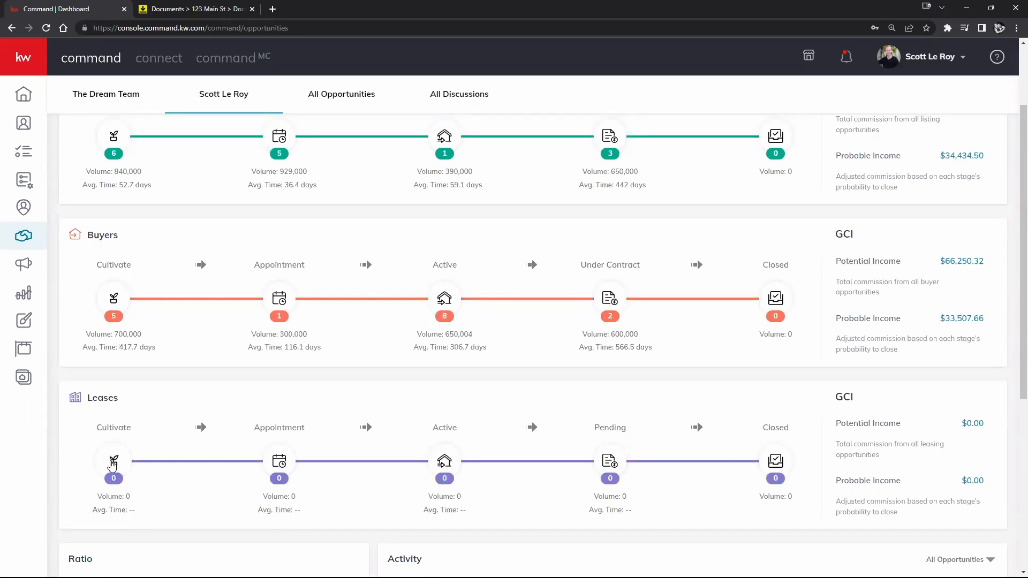
left_click(113, 464)
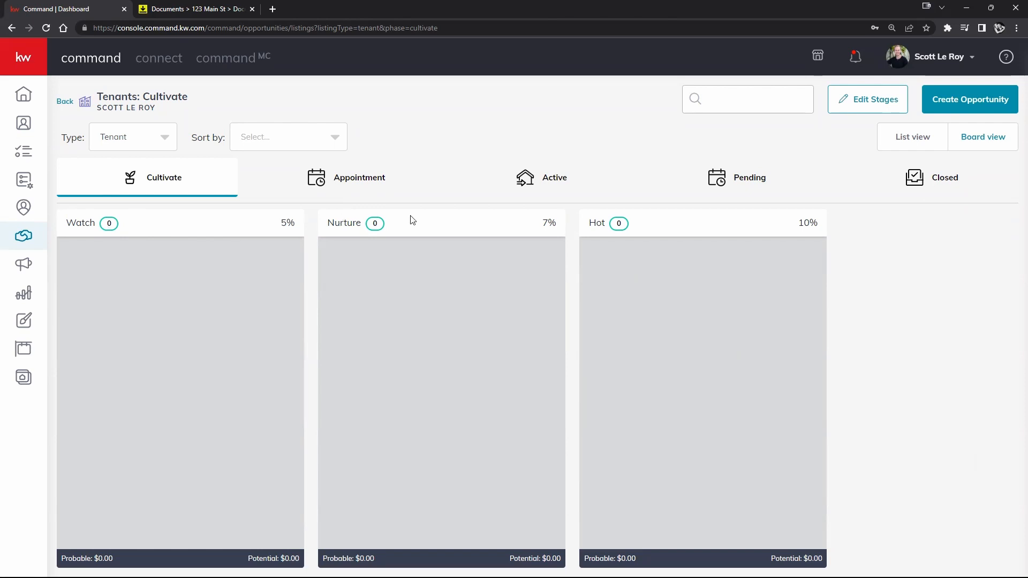
- Review the tenant Appointment and Active stages, then return to the pipeline overview
left_click(331, 178)
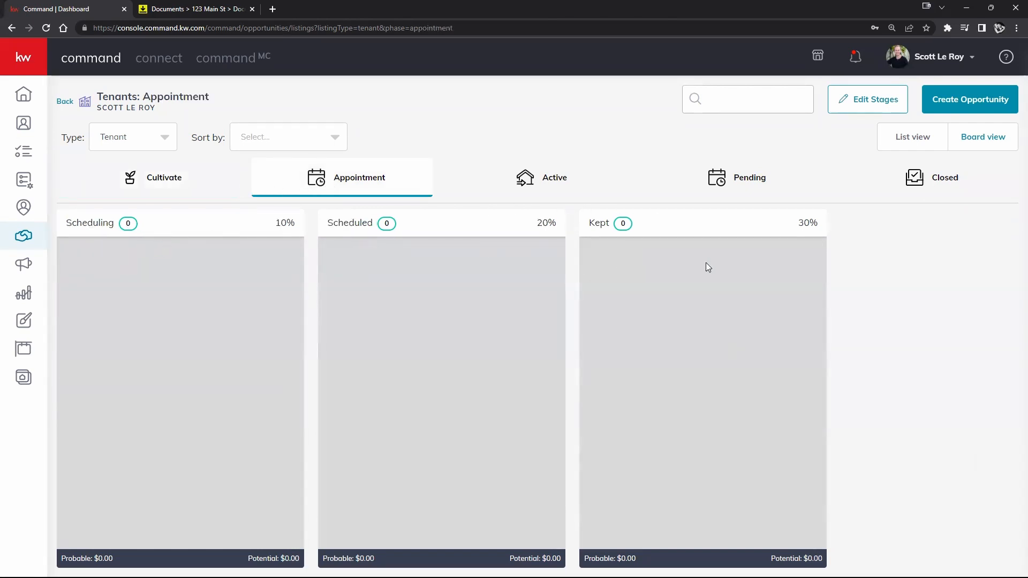
left_click(584, 184)
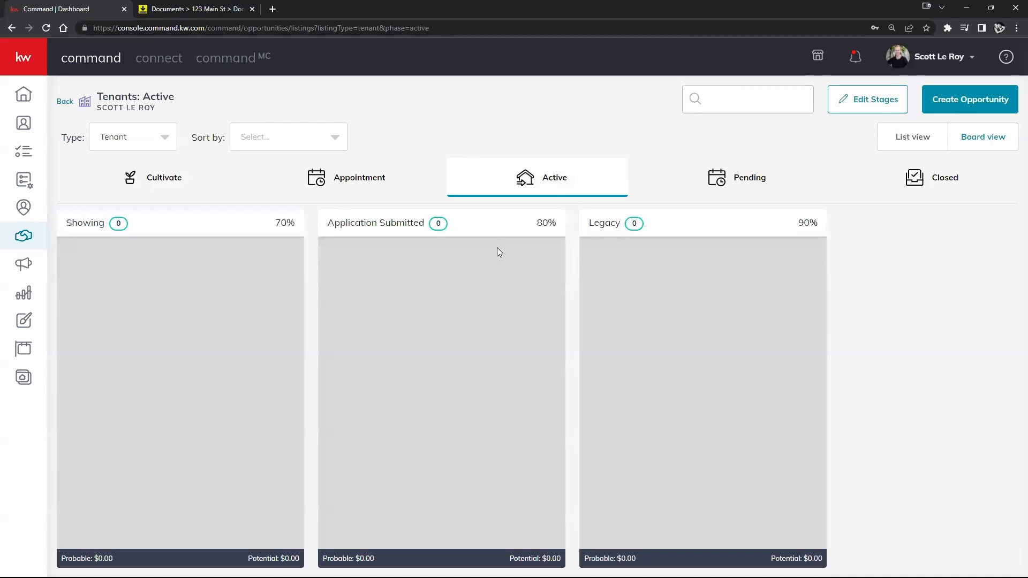
left_click(63, 105)
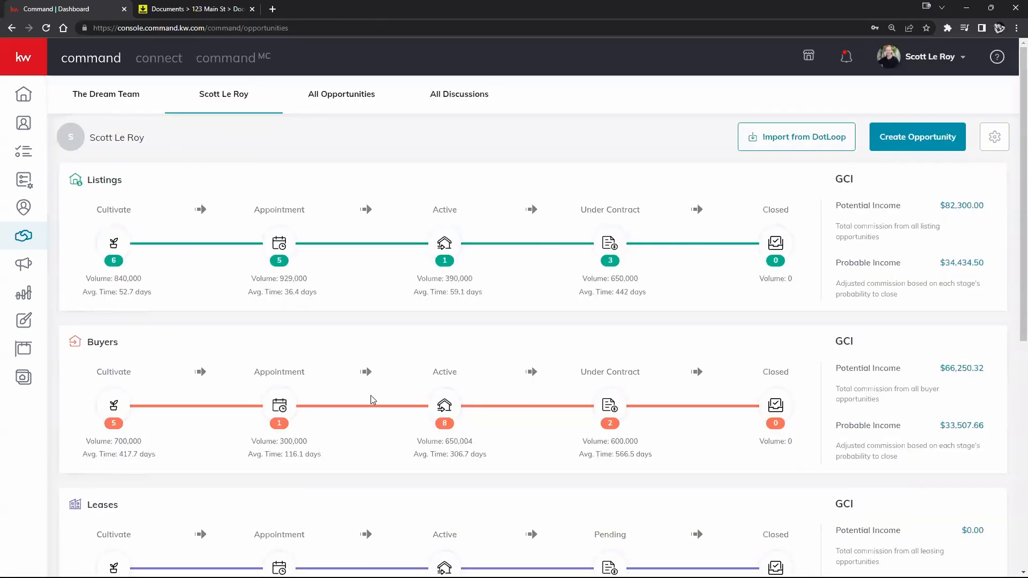
- Reopen the tenant Cultivate board, review its phase tabs, and begin editing the Cultivate stages
scroll(396, 425, "down", 3)
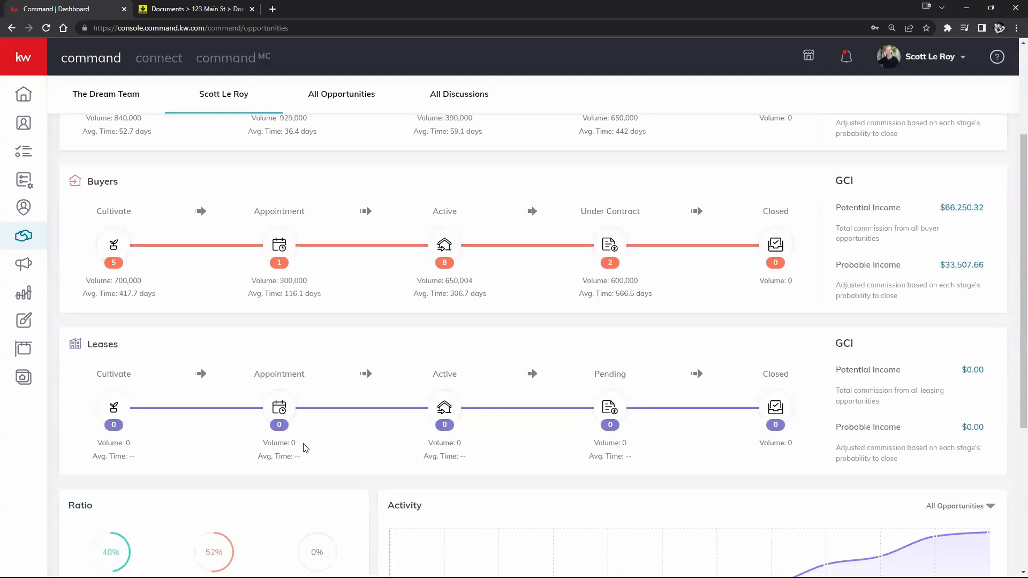
left_click(114, 405)
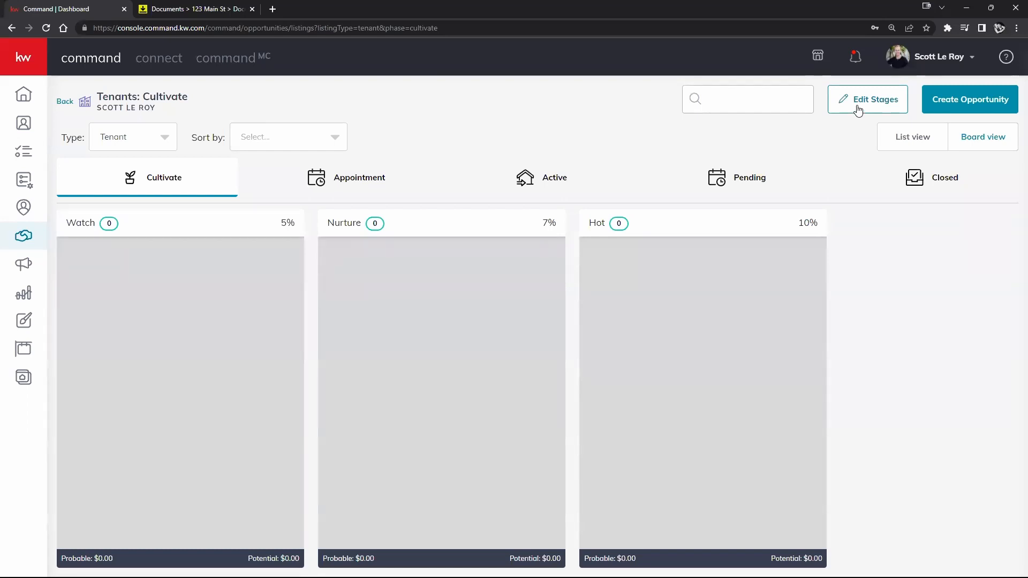
left_click(399, 187)
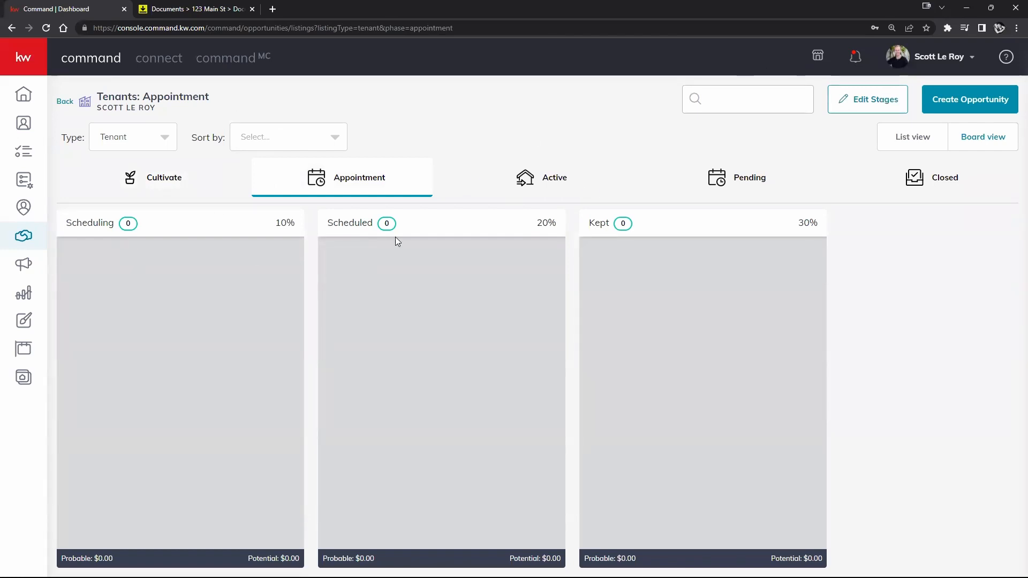
left_click(567, 187)
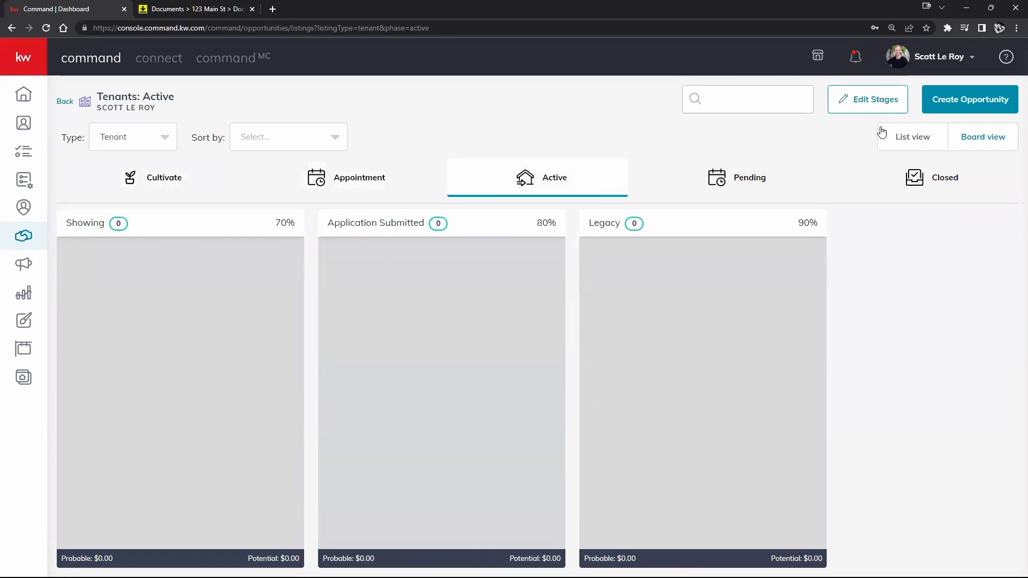
left_click(137, 185)
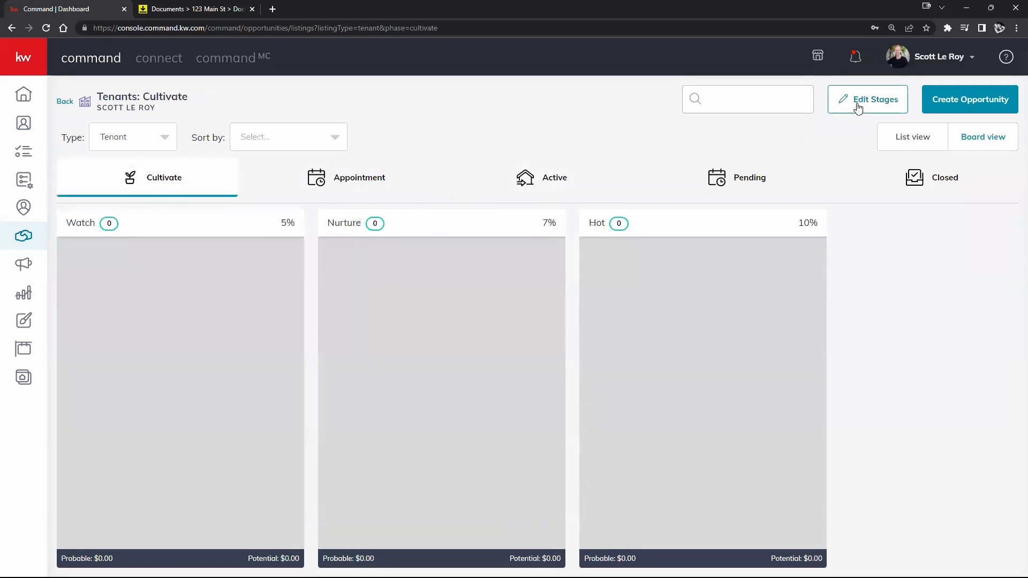
left_click(858, 107)
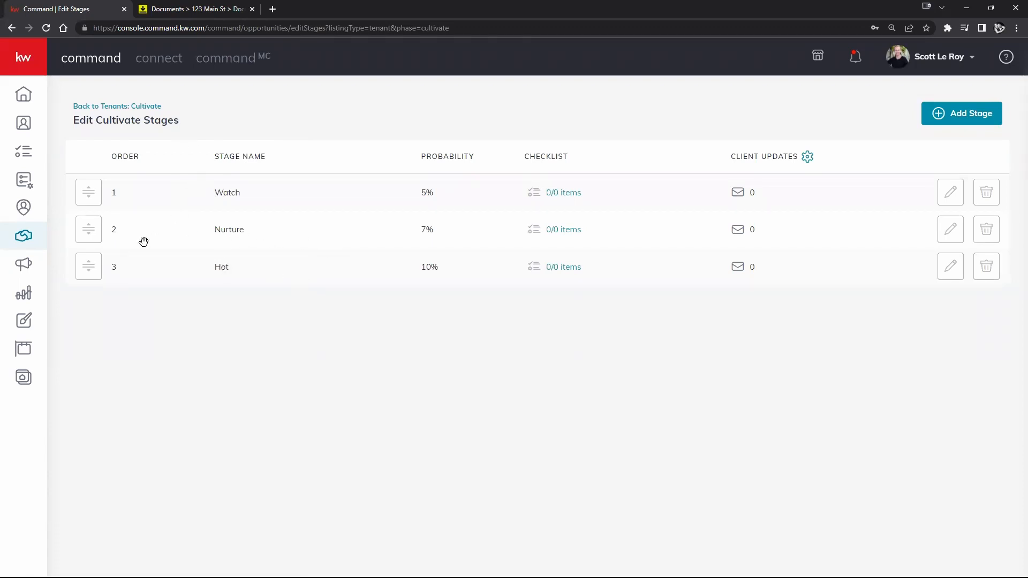
- Drag the Nurture stage above Watch on the Edit Cultivate Stages page
left_click_drag(84, 237, 85, 197)
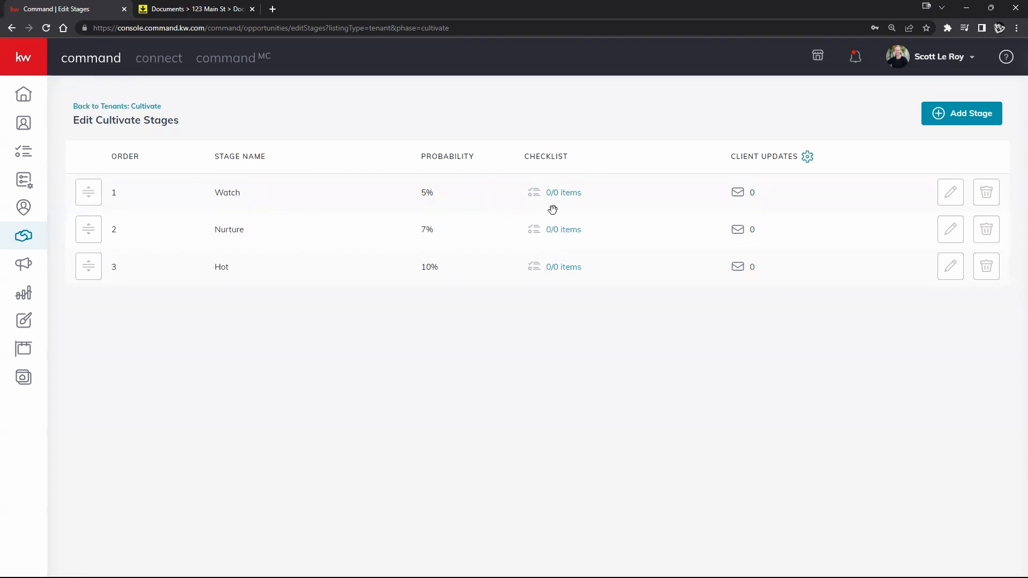
- Give the Watch stage a checklist with items 1, 2 and 3, then return to Tenants: Cultivate
left_click(570, 196)
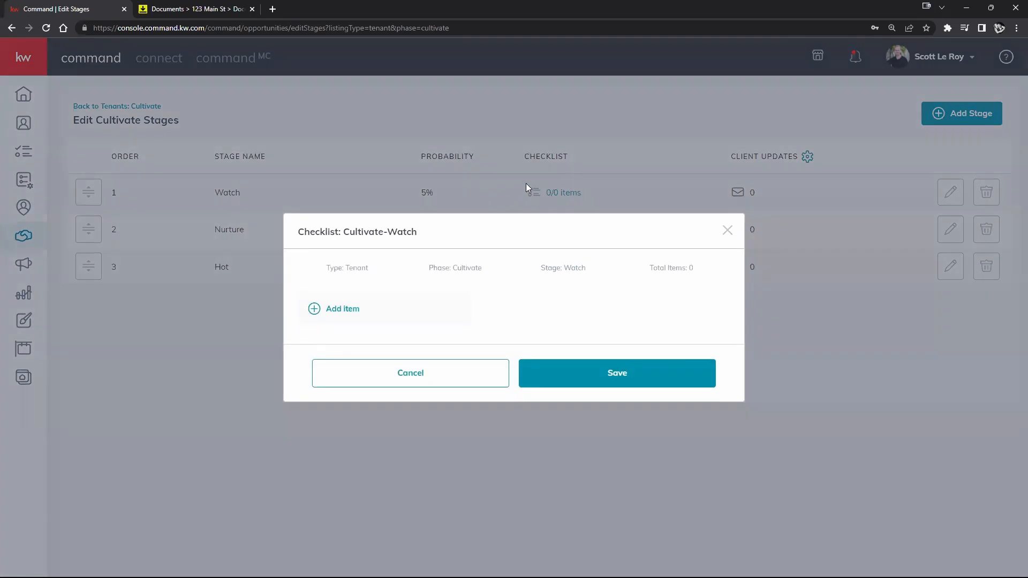
left_click(348, 315)
type("1")
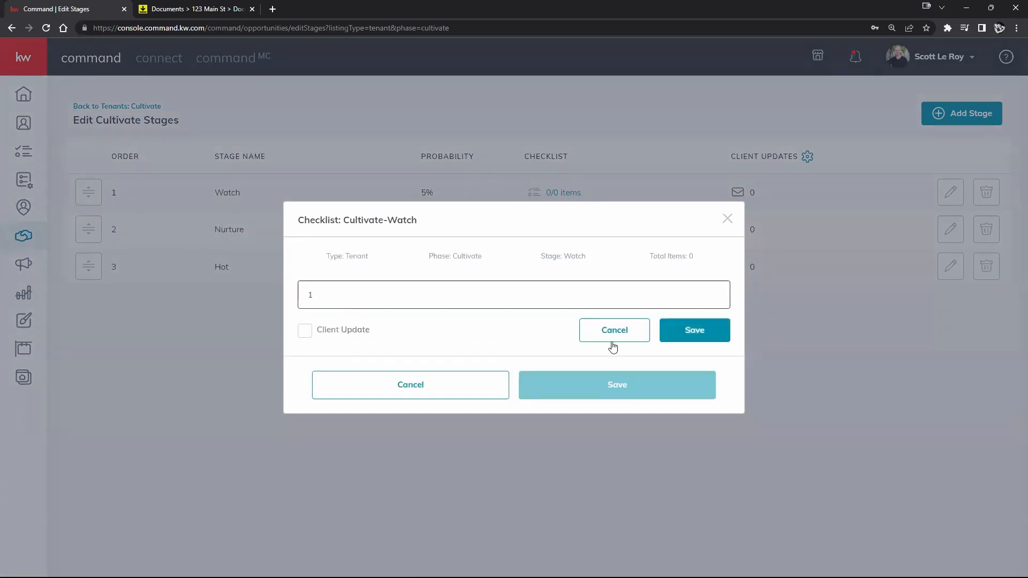
left_click(701, 337)
left_click(324, 330)
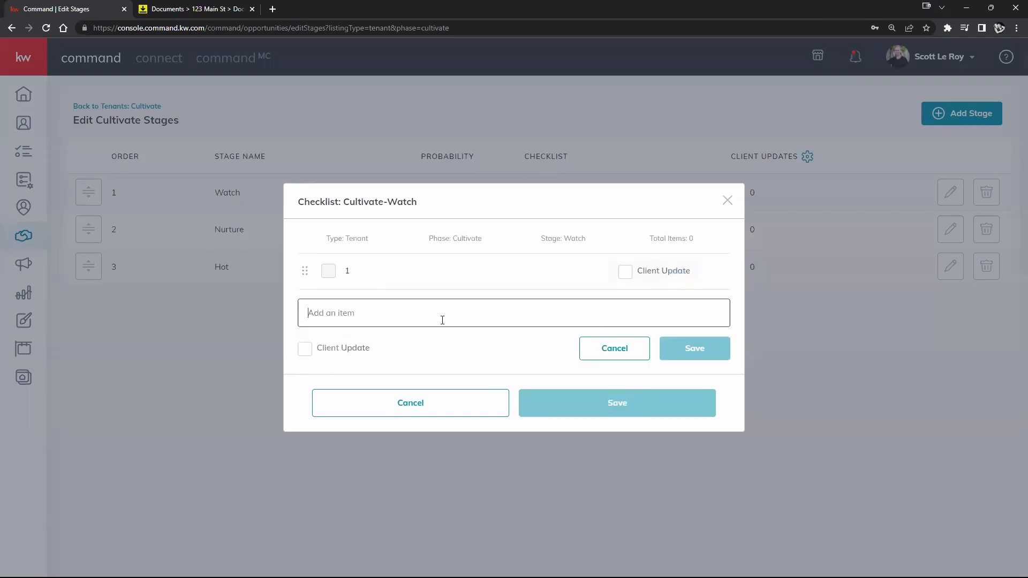
type("2")
left_click(707, 350)
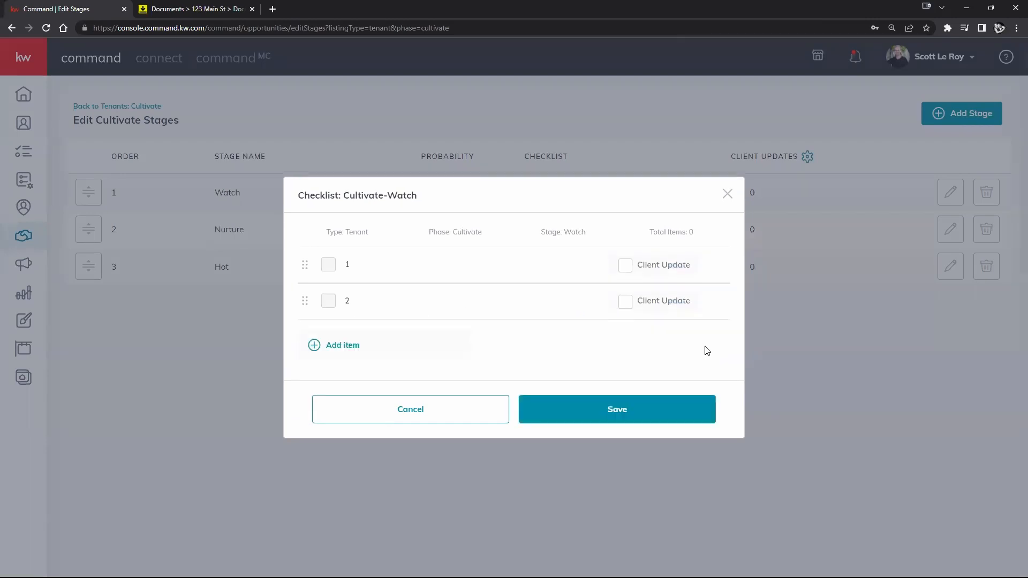
left_click(341, 353)
type("3")
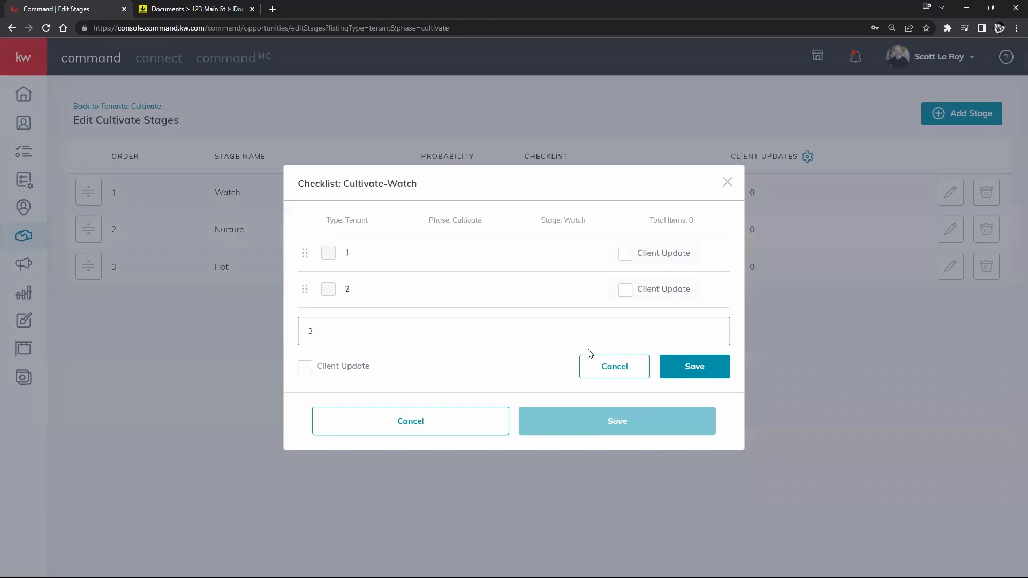
left_click(683, 366)
left_click(630, 434)
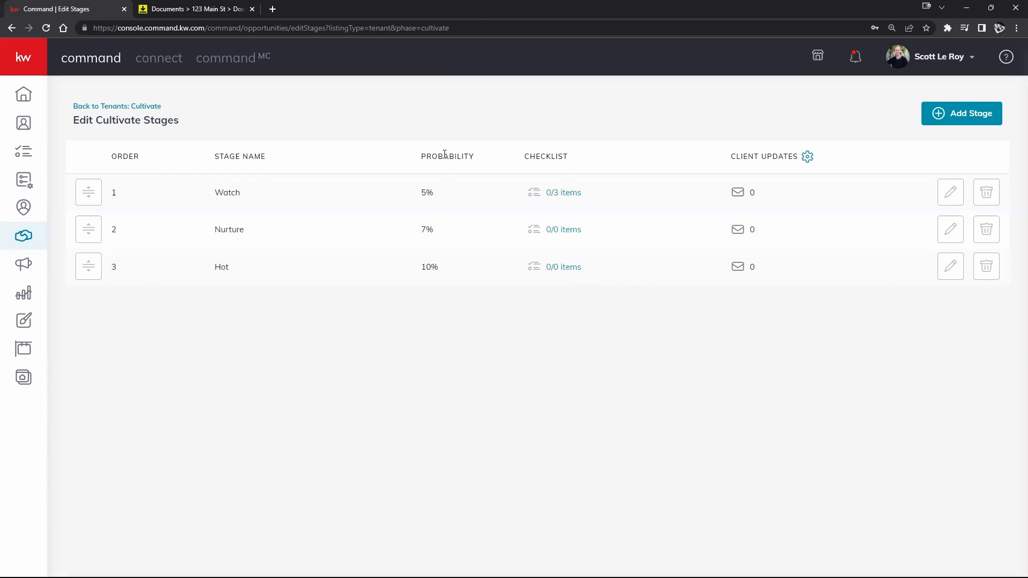
left_click(75, 107)
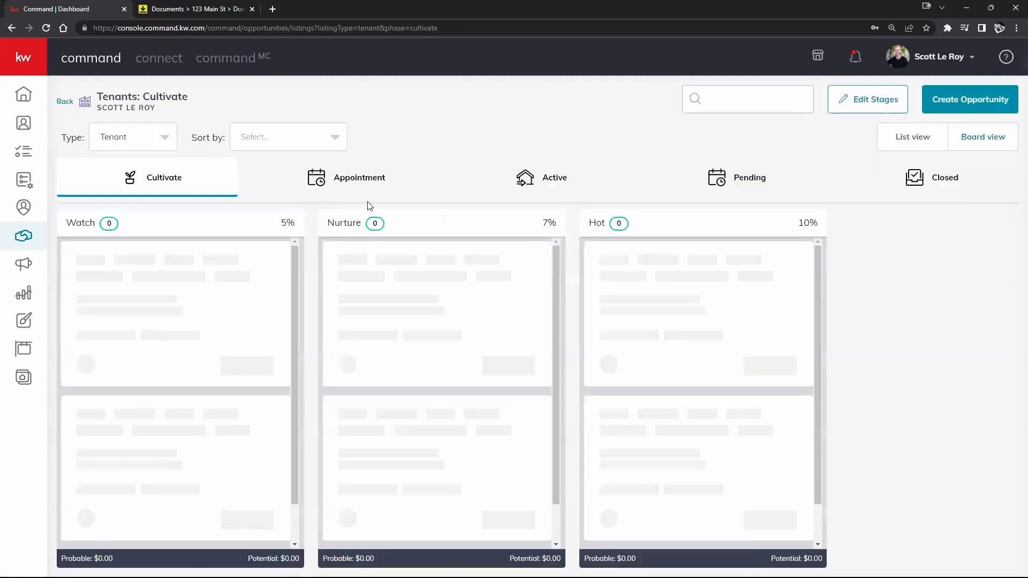
- On the Listings Active board, complete the listing's staging call checklist item, bringing it to 1/3
left_click(63, 102)
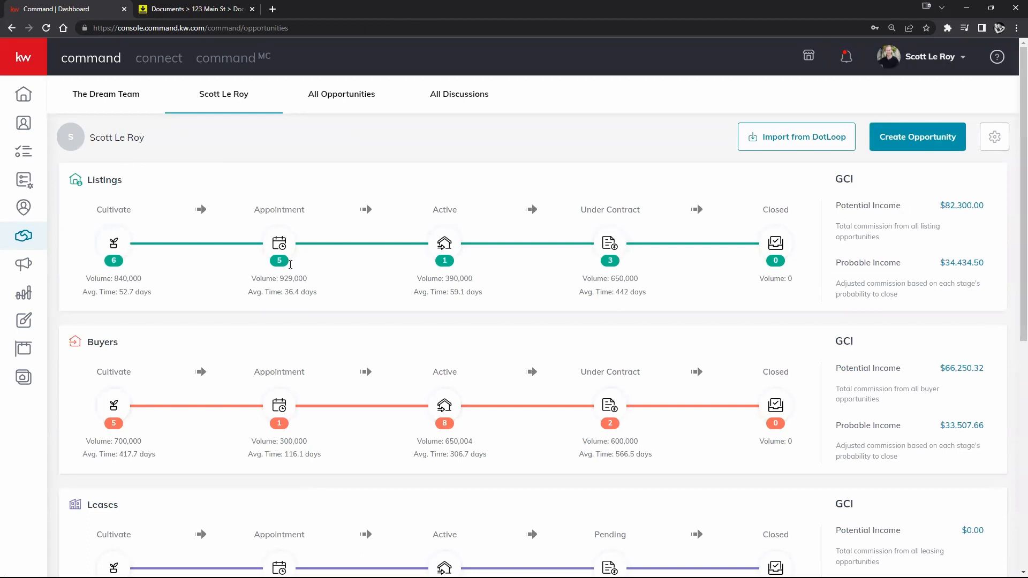
left_click(448, 249)
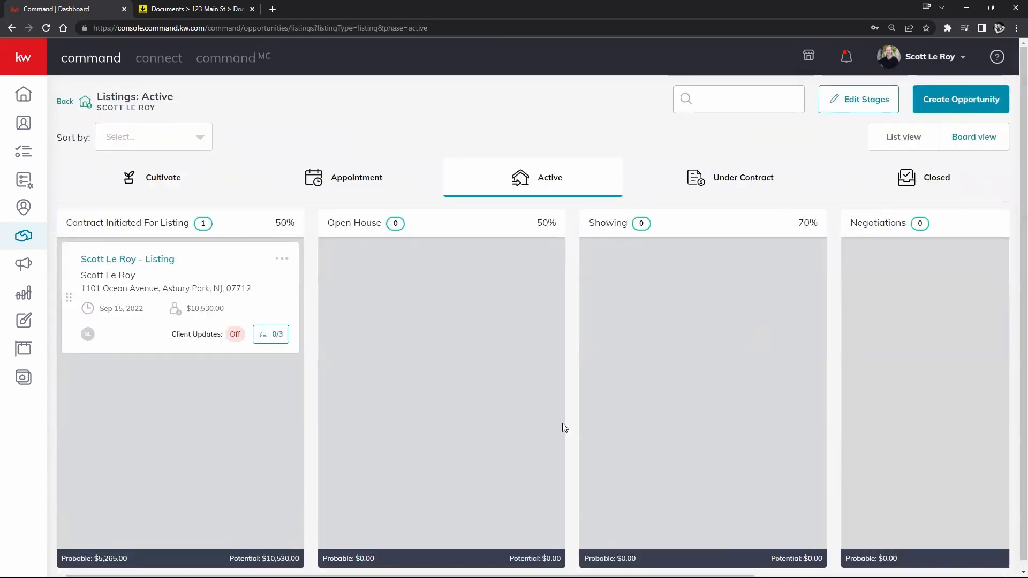
left_click(272, 337)
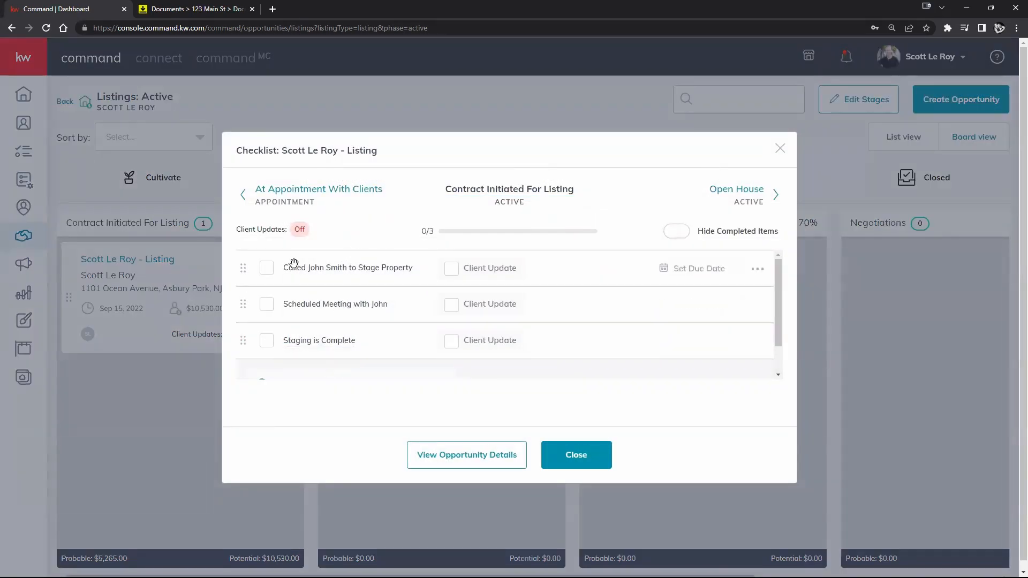
scroll(441, 275, "down", 1)
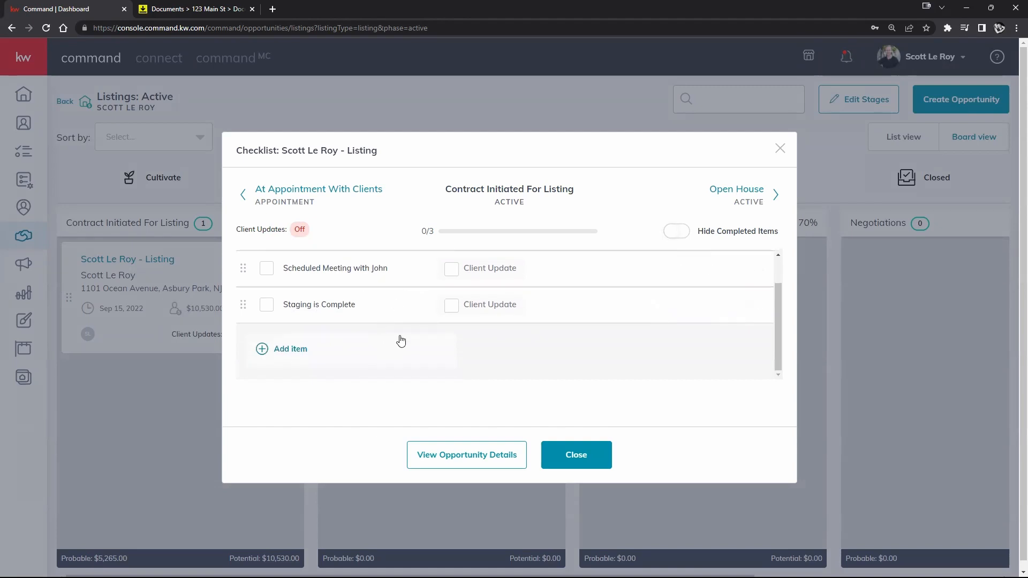
scroll(374, 292, "up", 1)
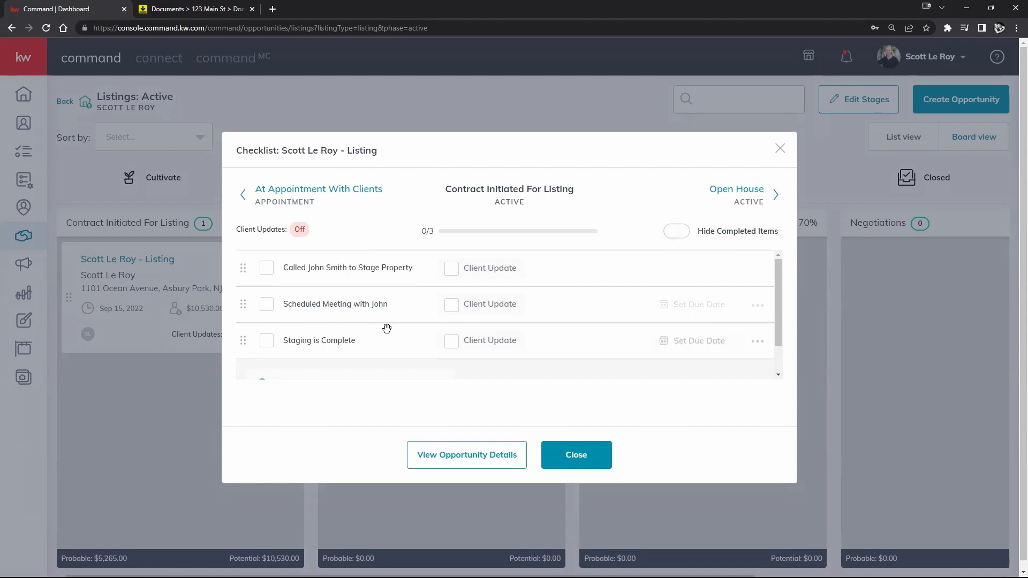
left_click(265, 269)
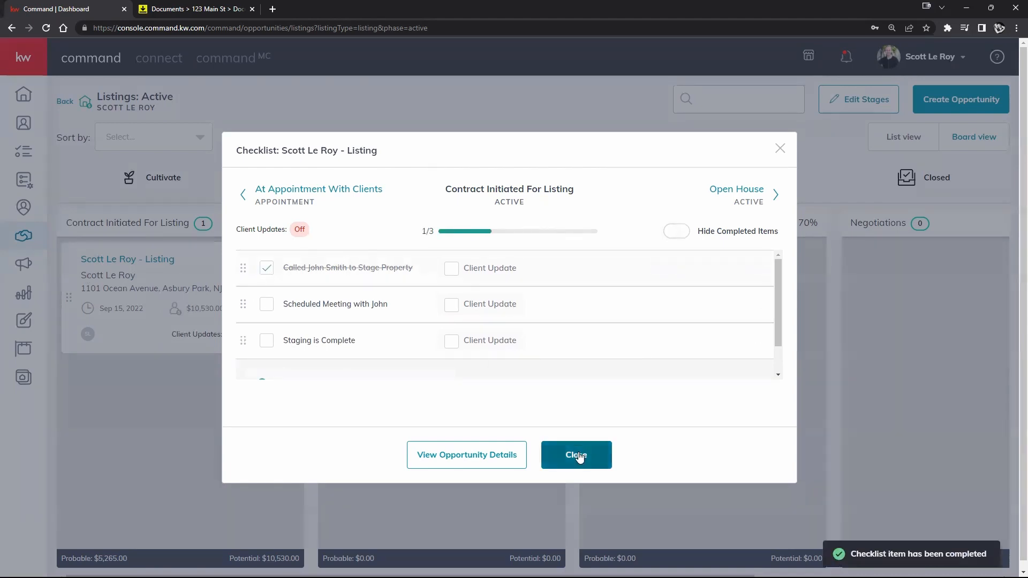
left_click(577, 456)
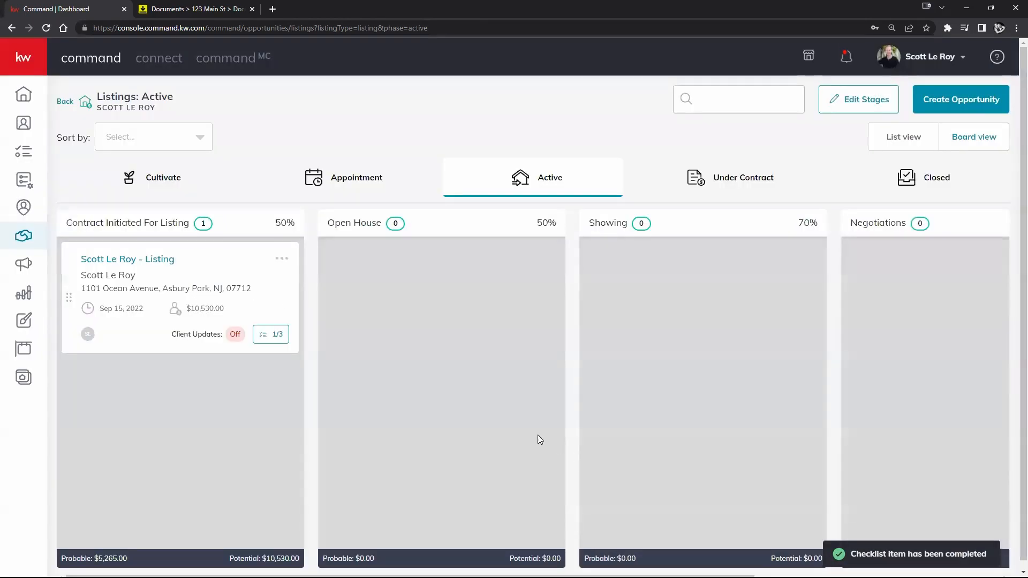
- Complete the meeting-scheduled checklist item and give it a due date of Jan 06, 03:00 PM
left_click(275, 334)
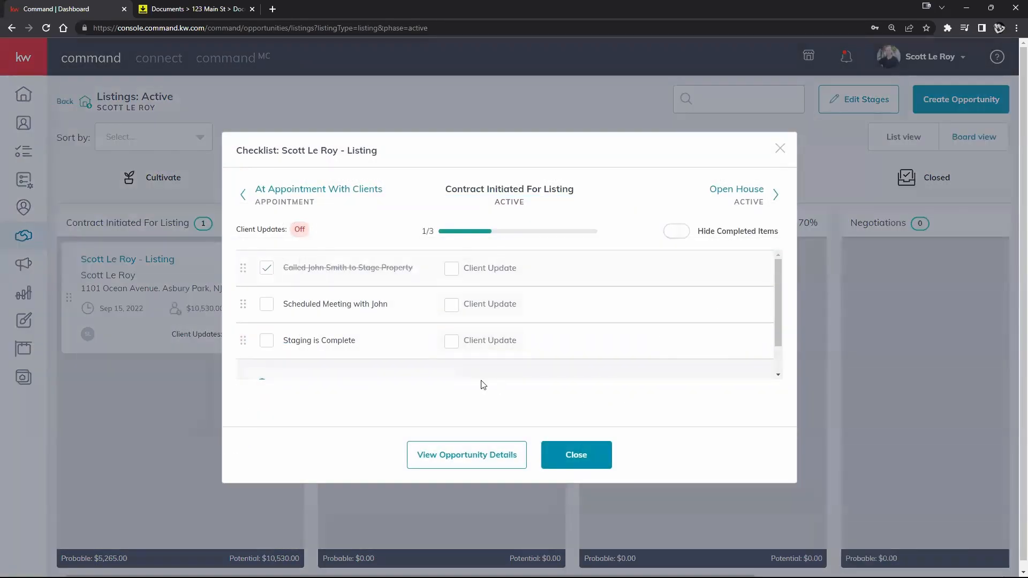
left_click(266, 304)
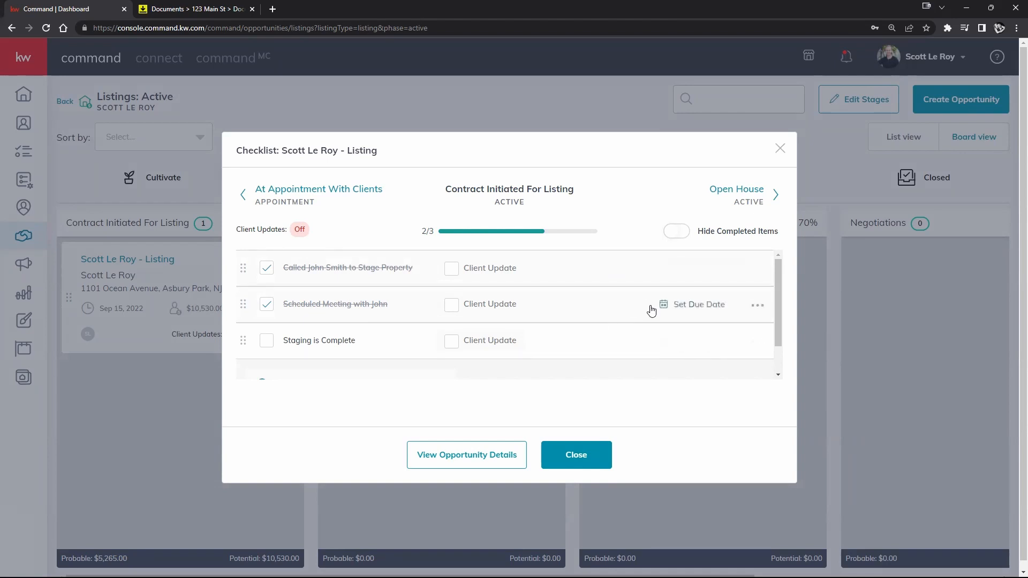
left_click(690, 304)
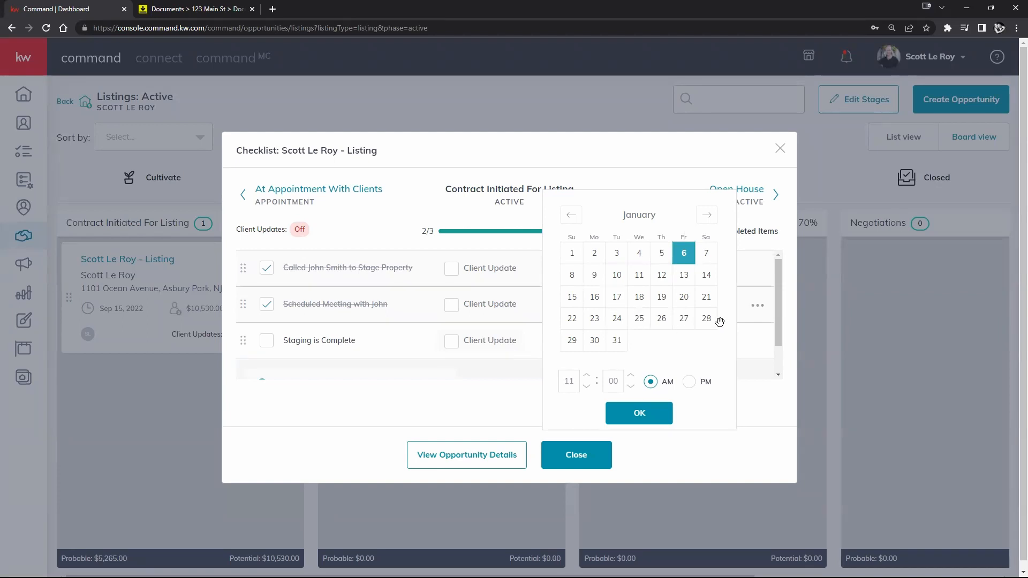
double_click(587, 376)
left_click(689, 381)
left_click(648, 423)
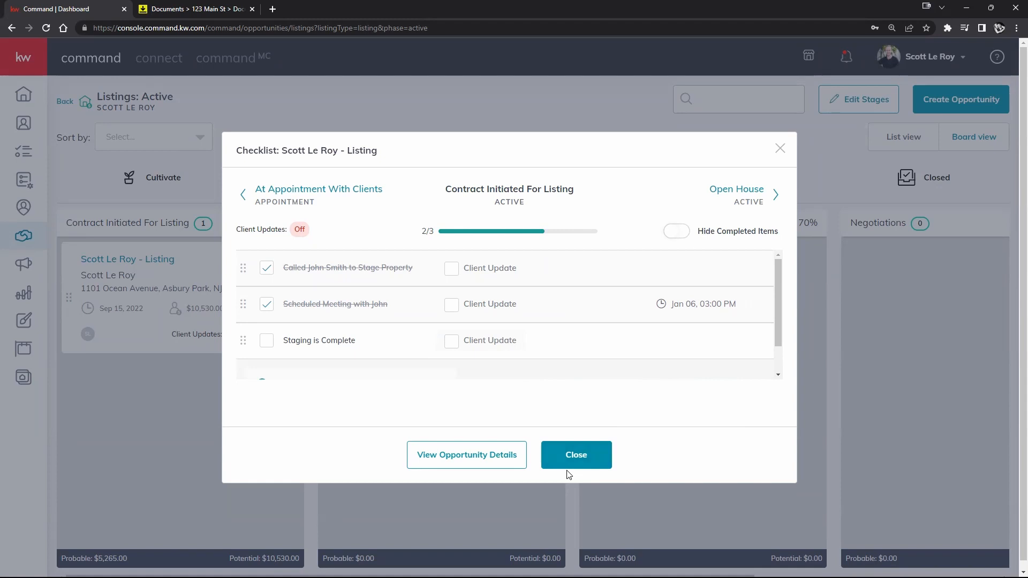
left_click(573, 454)
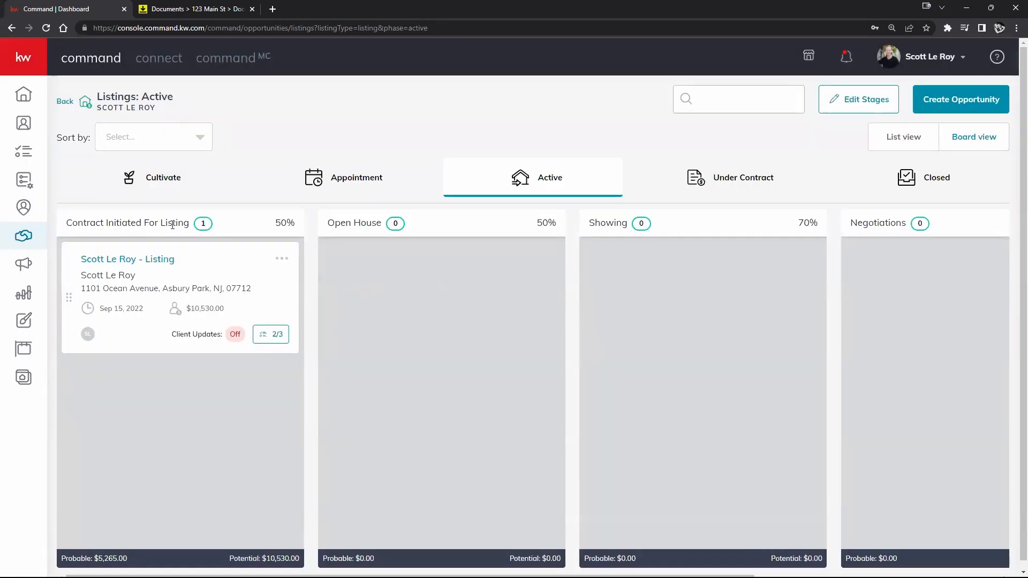
- Move a listing from Appointment's Scheduled stage into Active's Contract Initiated For Listing stage
left_click(328, 194)
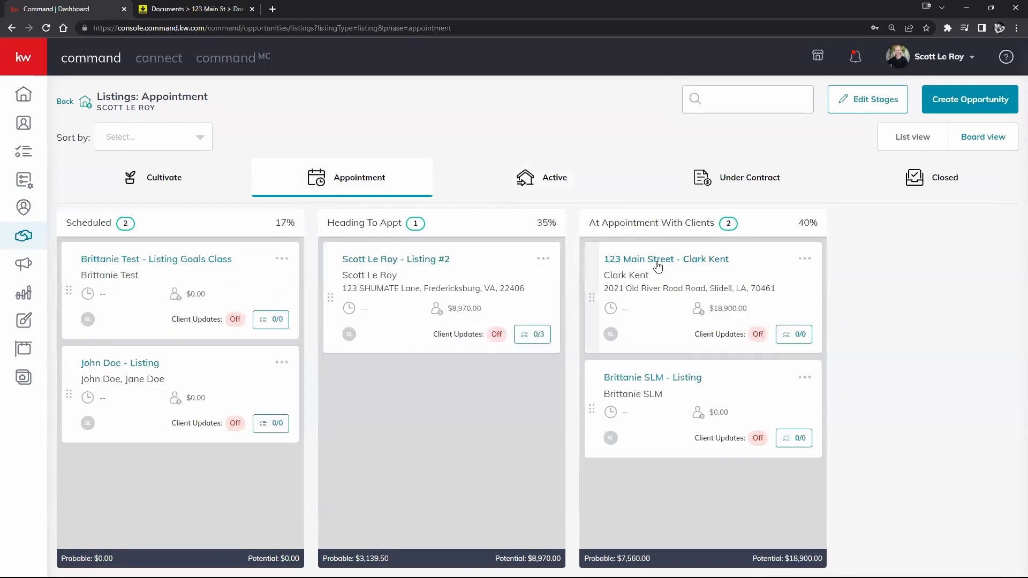
left_click_drag(112, 362, 514, 187)
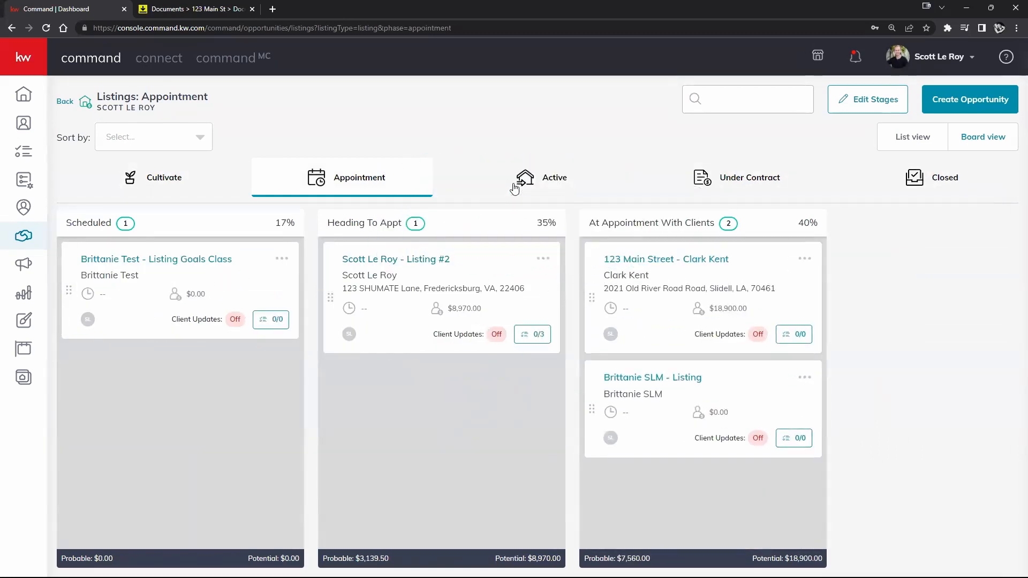
left_click(518, 181)
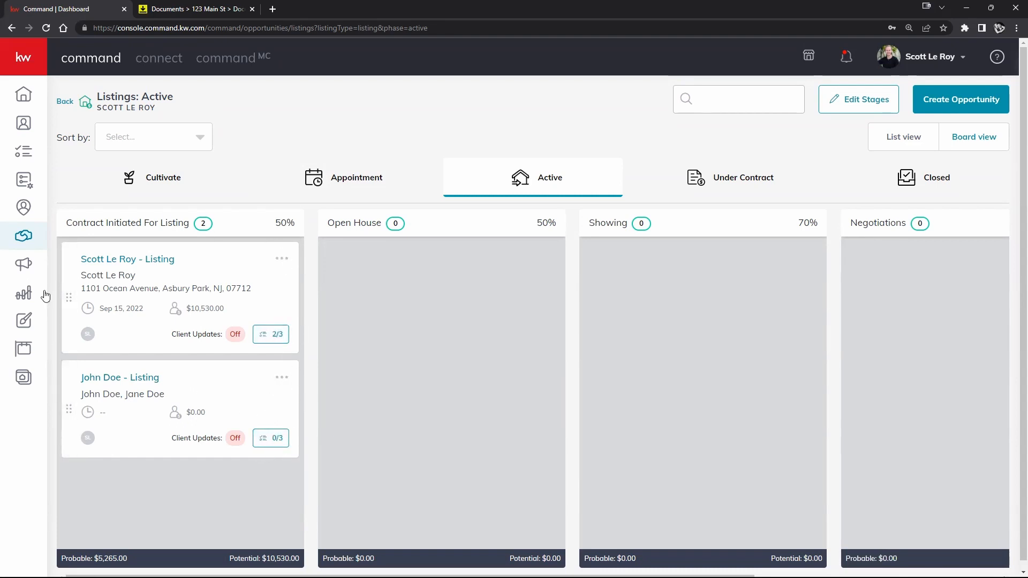
- Add checklist item '4' to the newly moved listing, making its card read 0/4
left_click(271, 451)
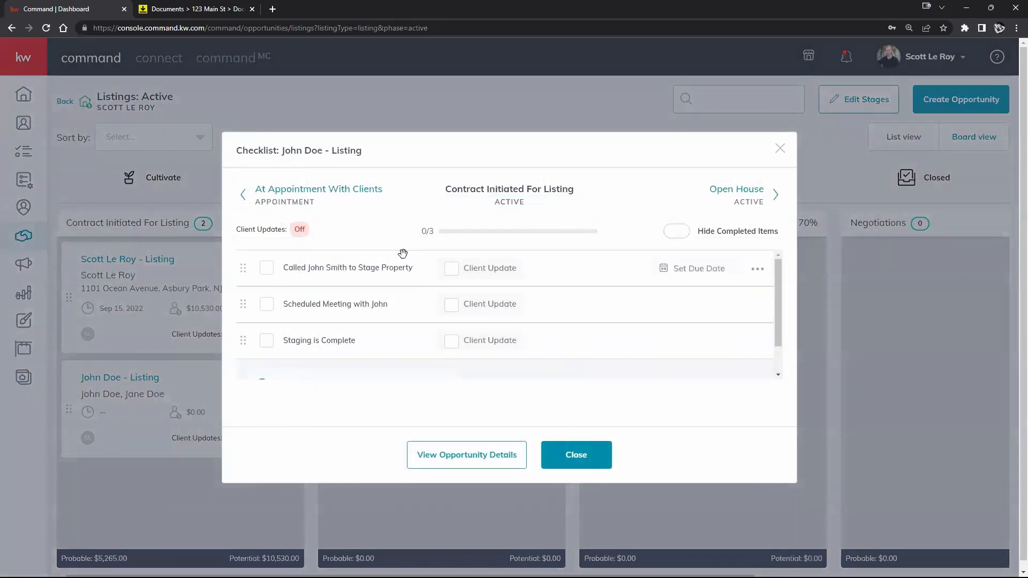
scroll(403, 253, "down", 2)
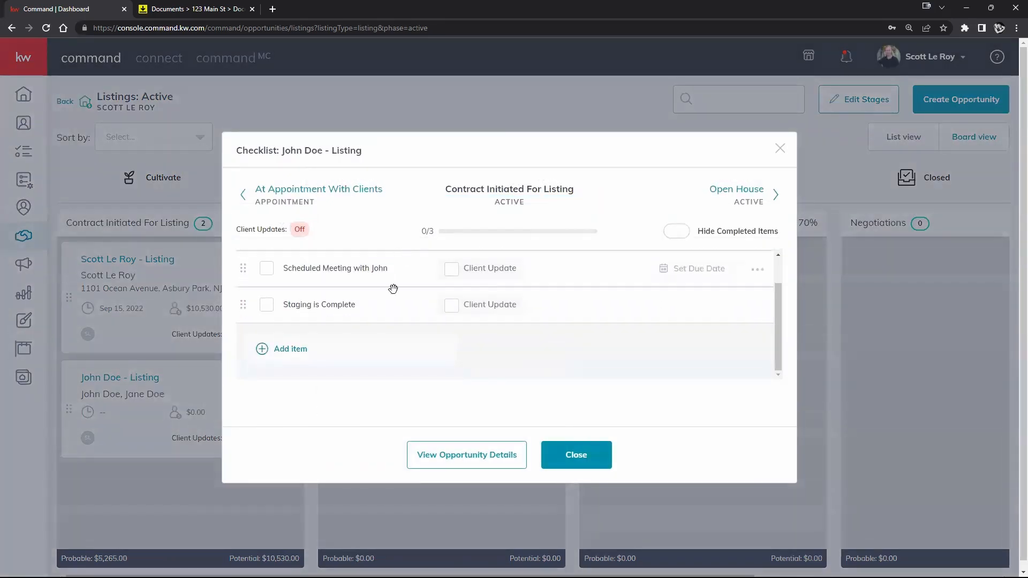
left_click(289, 354)
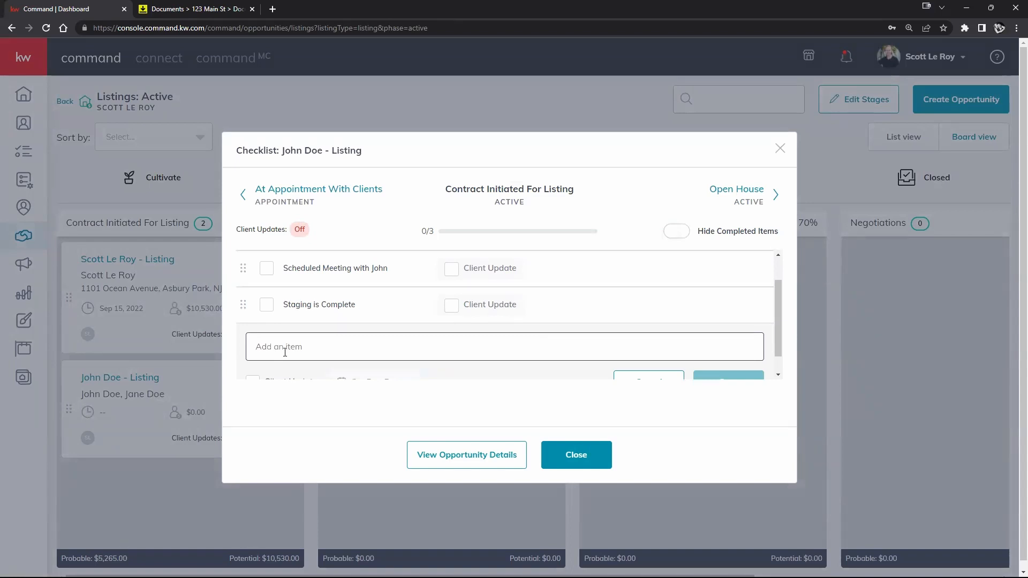
type("4")
scroll(470, 332, "down", 1)
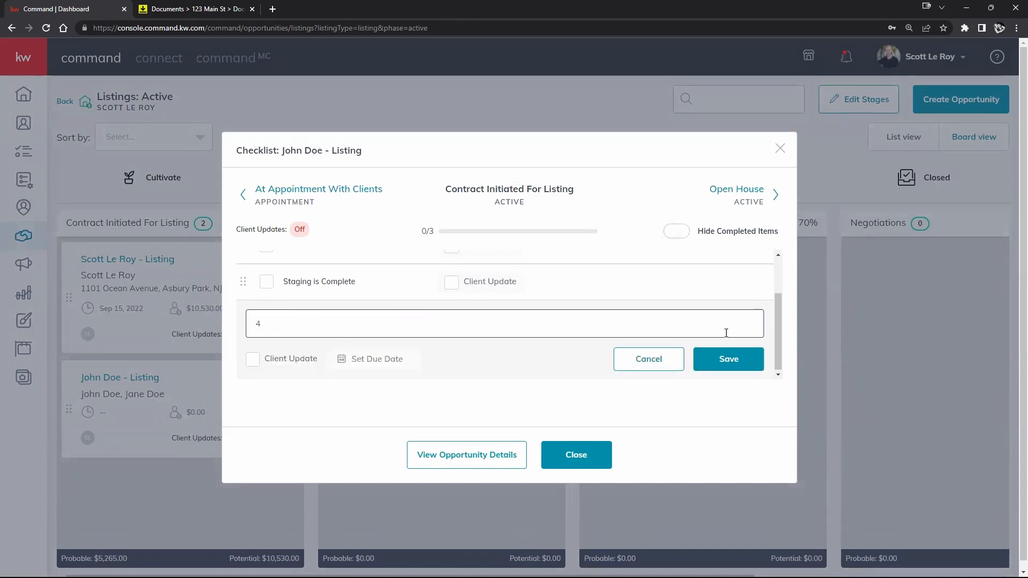
left_click(724, 358)
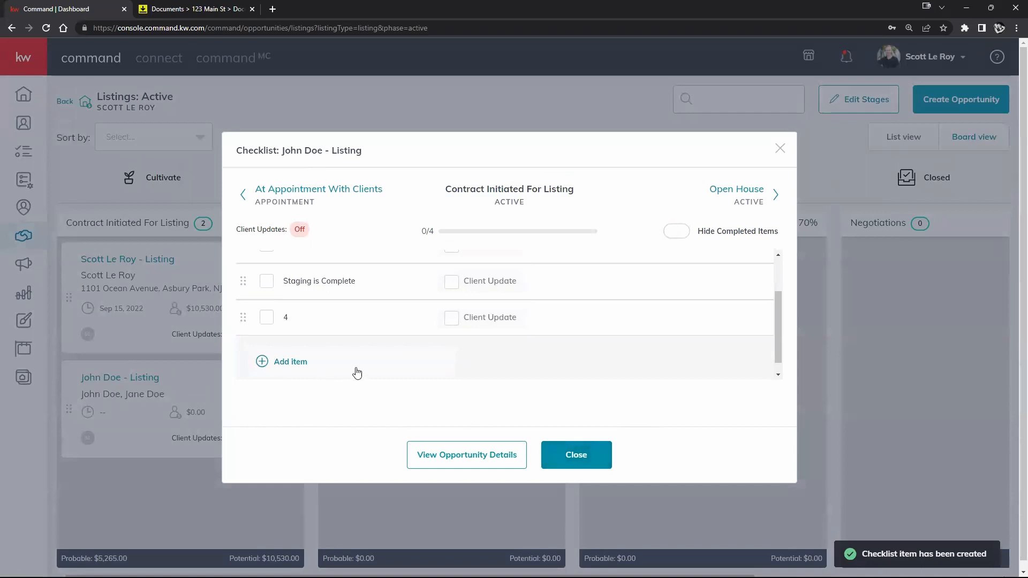
left_click(584, 457)
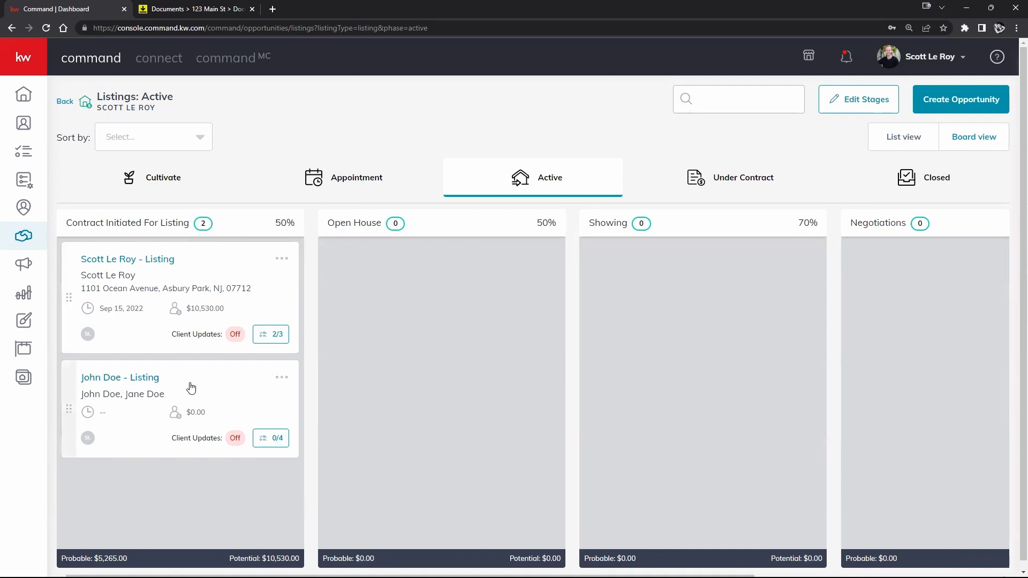
- Move both listing cards to Open House and back to Contract Initiated For Listing, then view the 2/3 listing's details
left_click_drag(201, 382, 463, 262)
left_click_drag(264, 260, 530, 352)
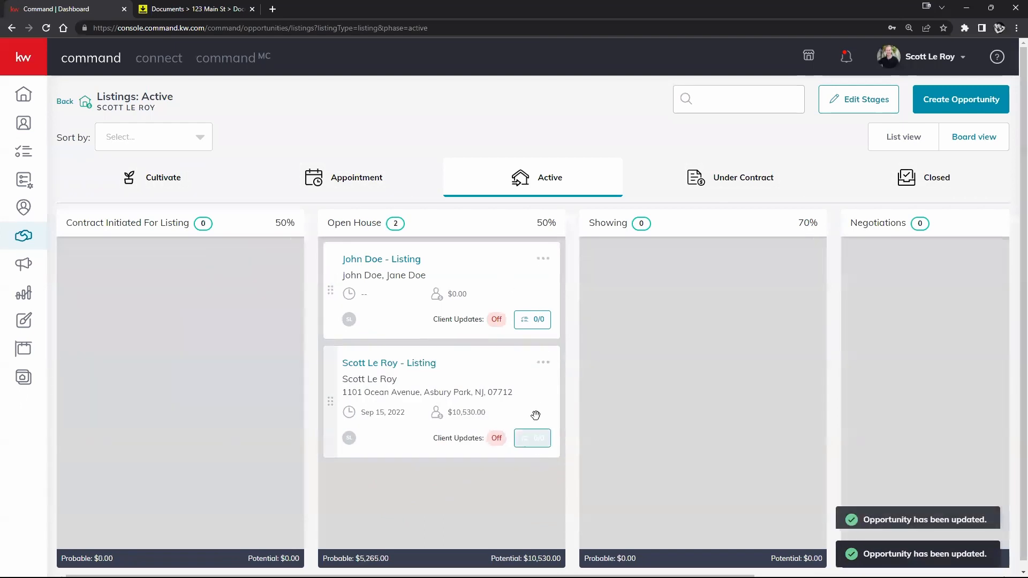
left_click_drag(511, 269, 251, 267)
left_click_drag(475, 264, 241, 363)
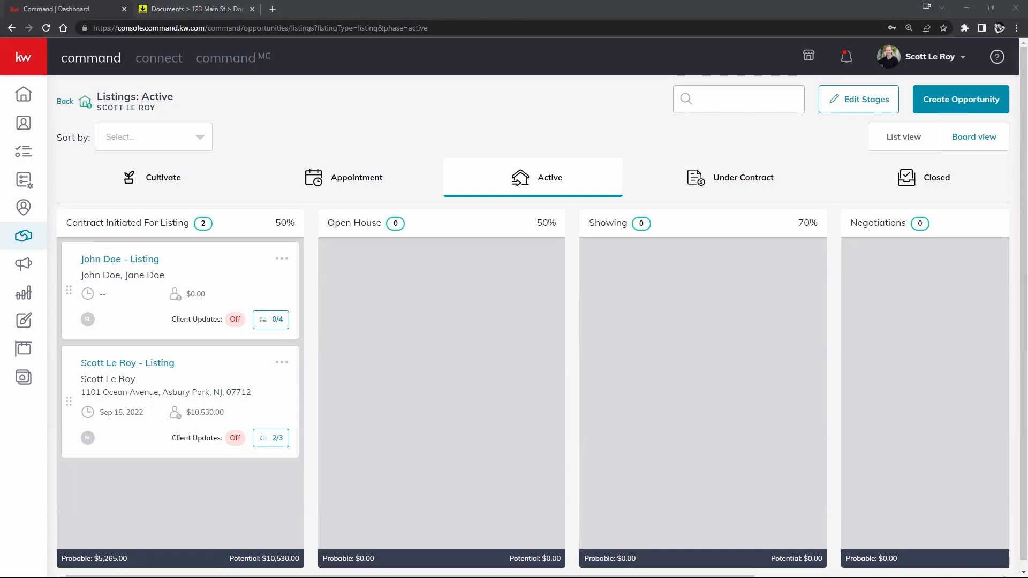
left_click(169, 365)
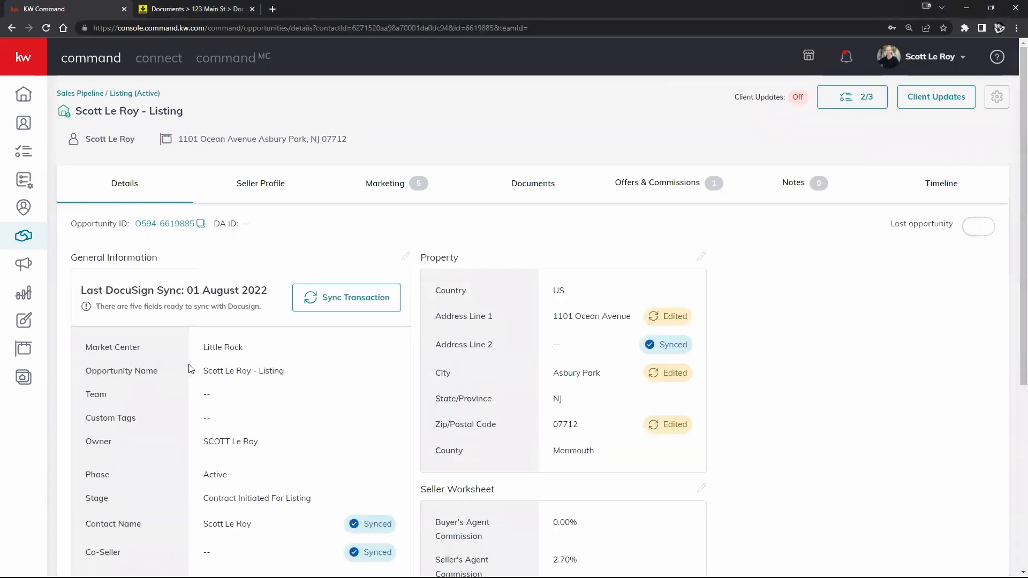